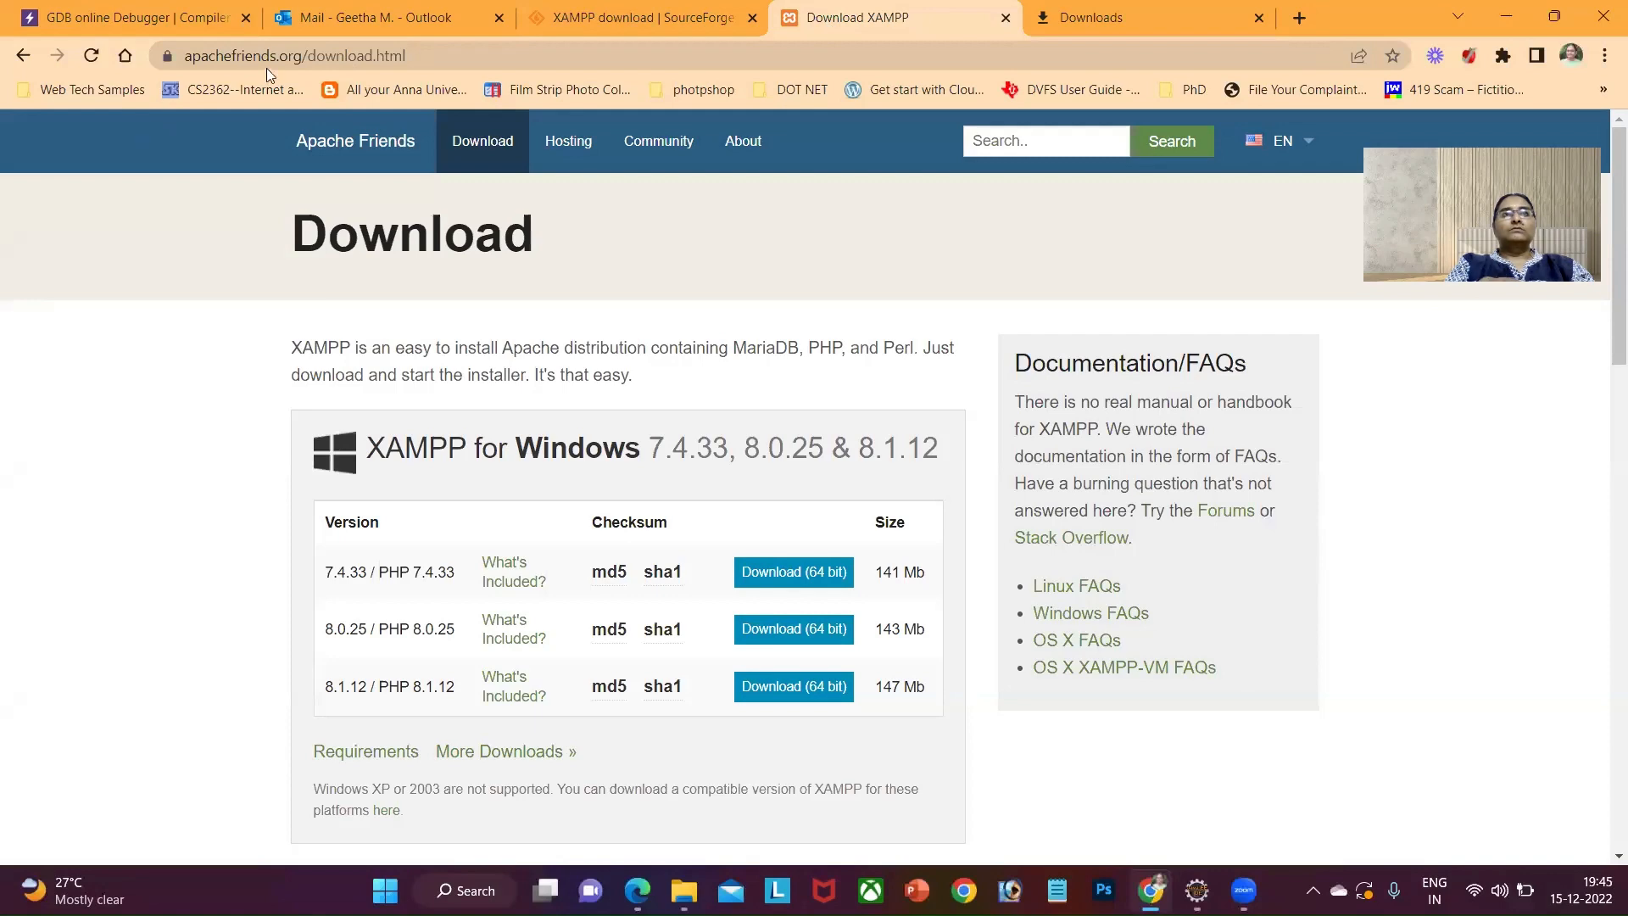
Load google.com in place of the SourceForge XAMPP page.
click(636, 18)
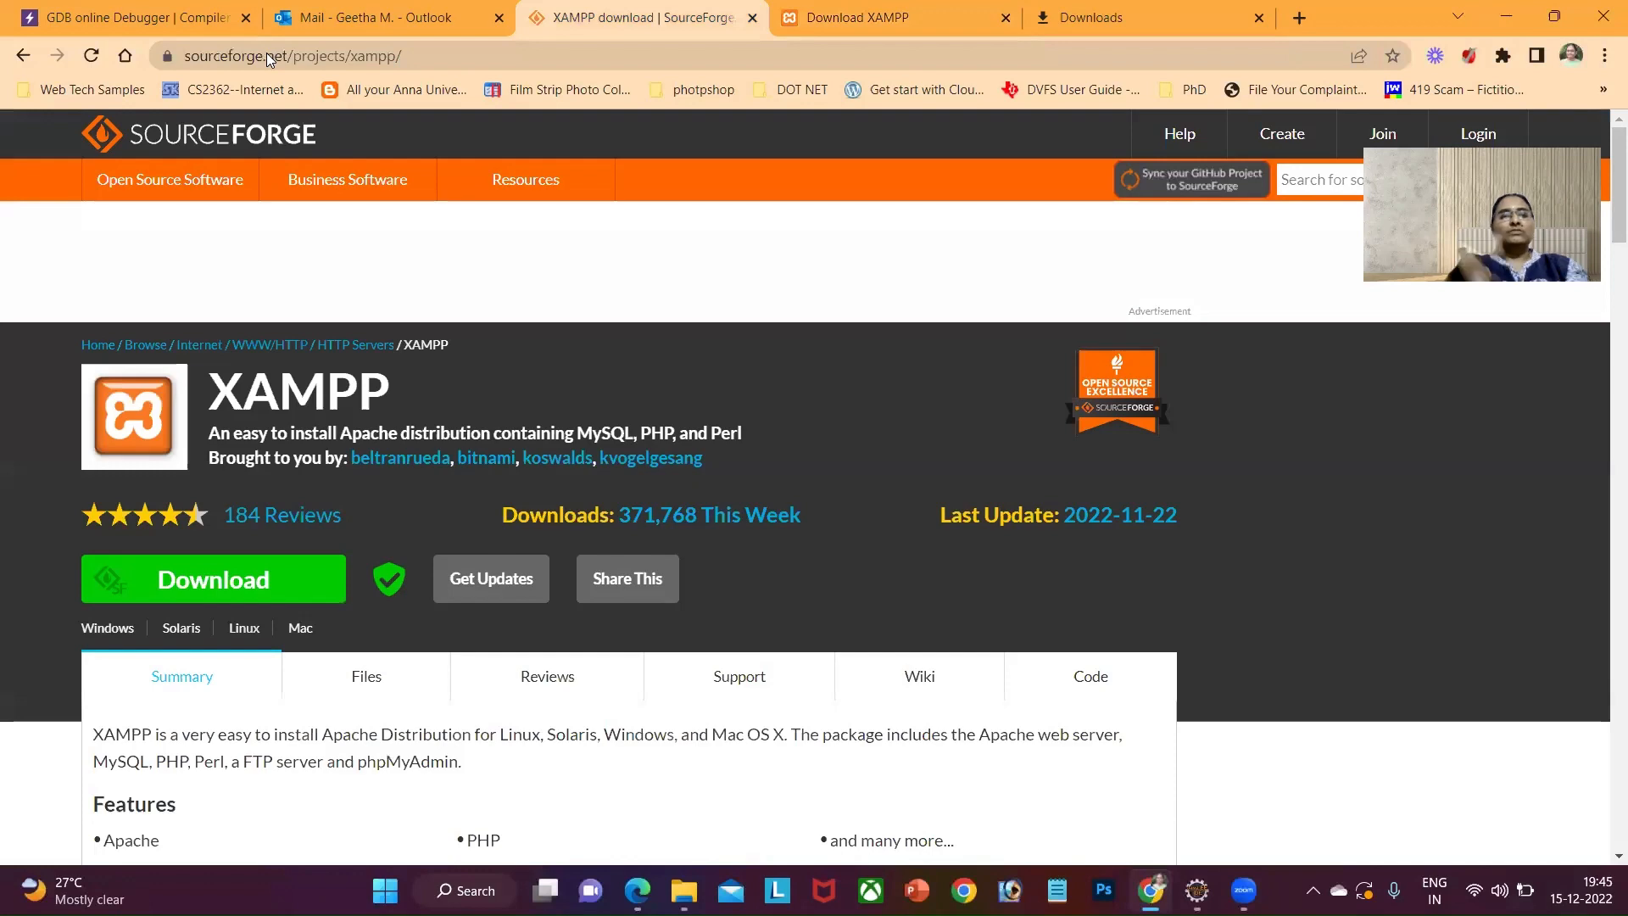
click(266, 53)
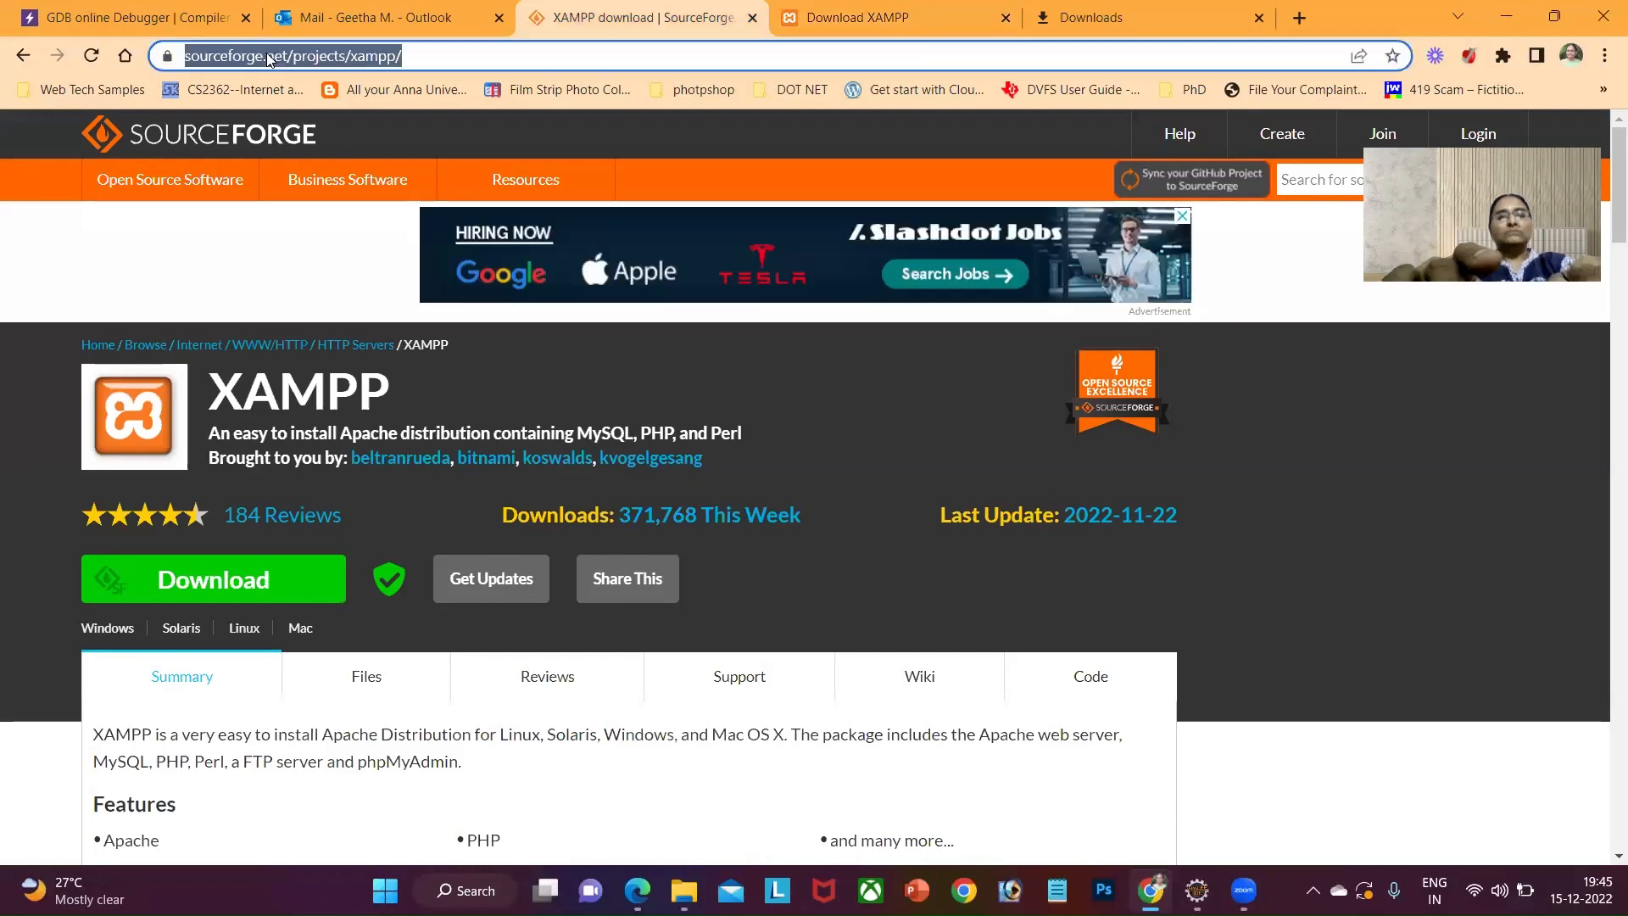
text(go)
key(Return)
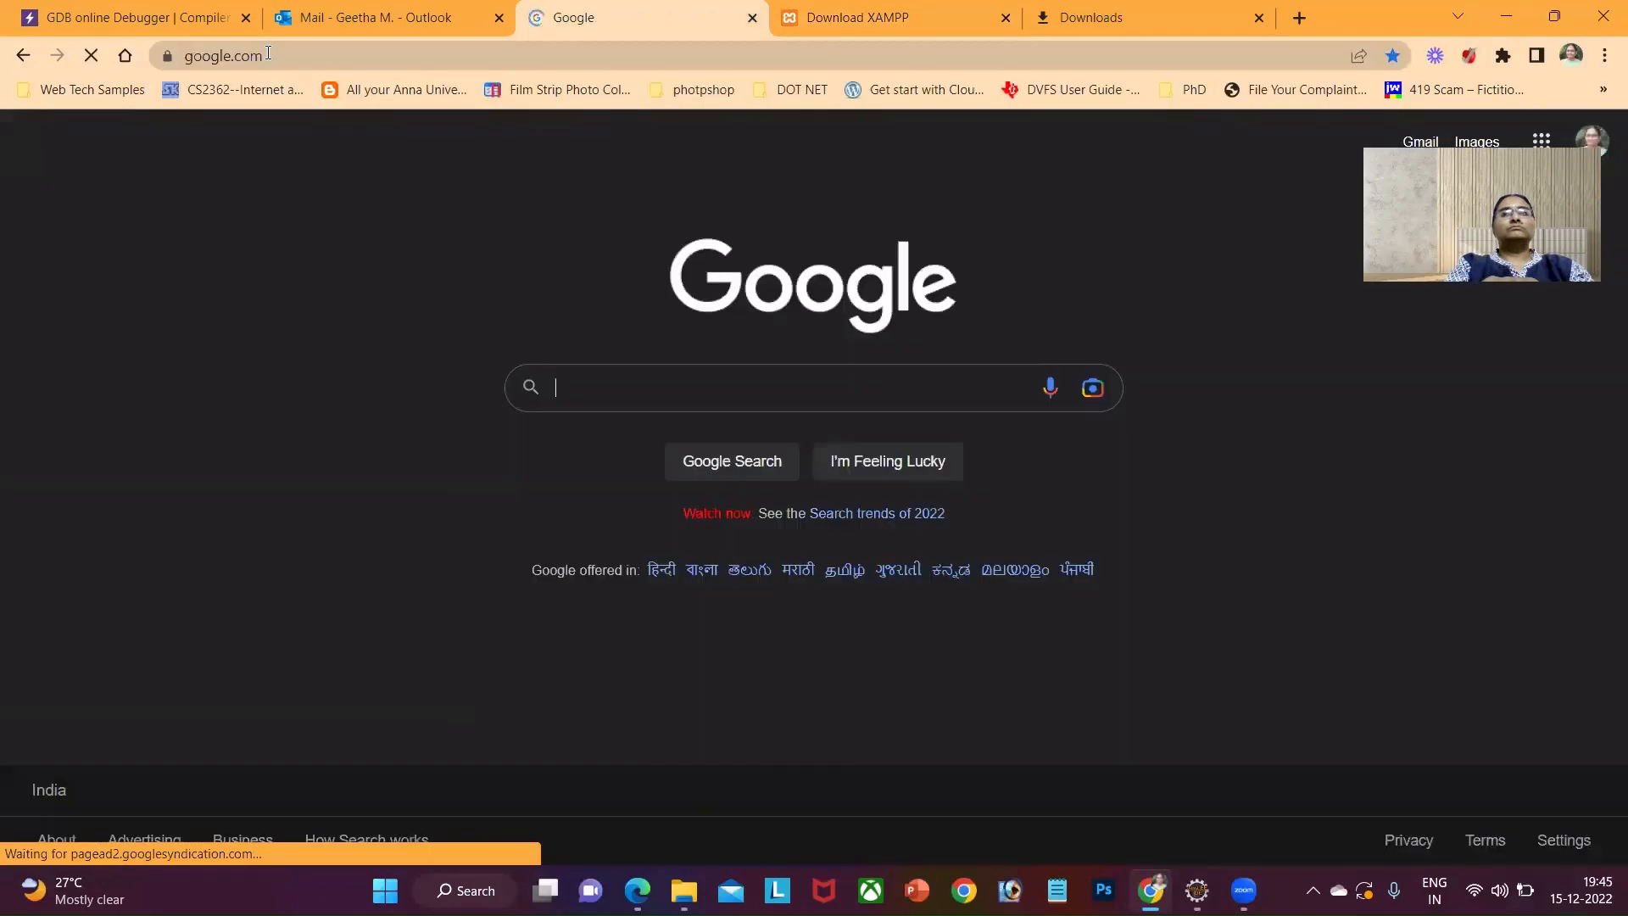
Search Google for "xampp download for windows".
click(596, 391)
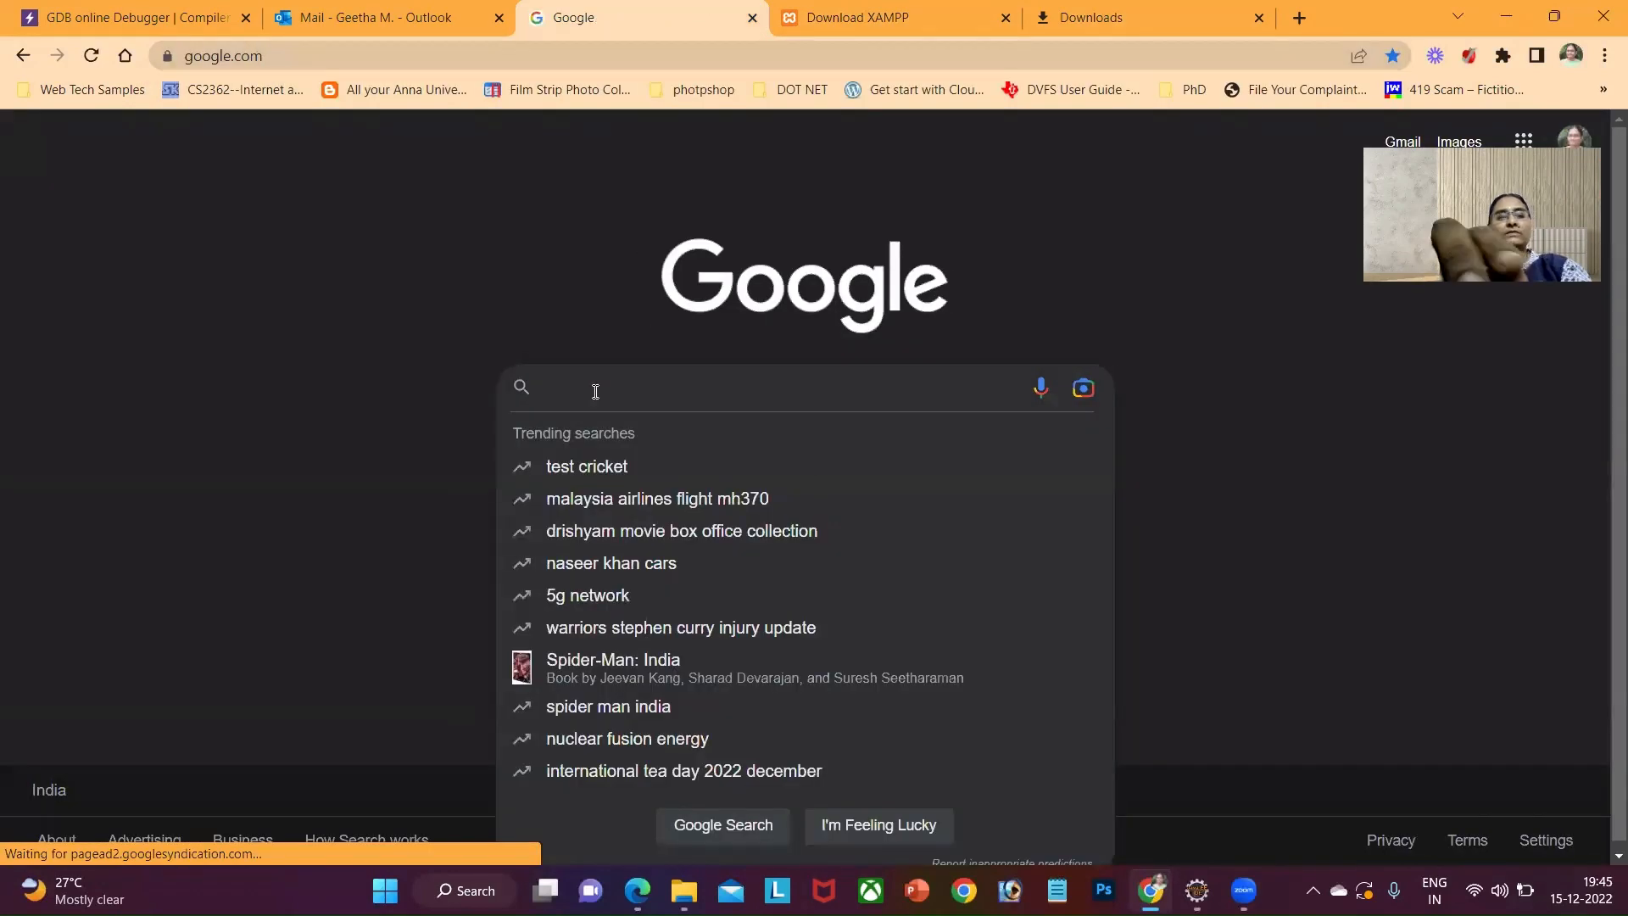
text(xa)
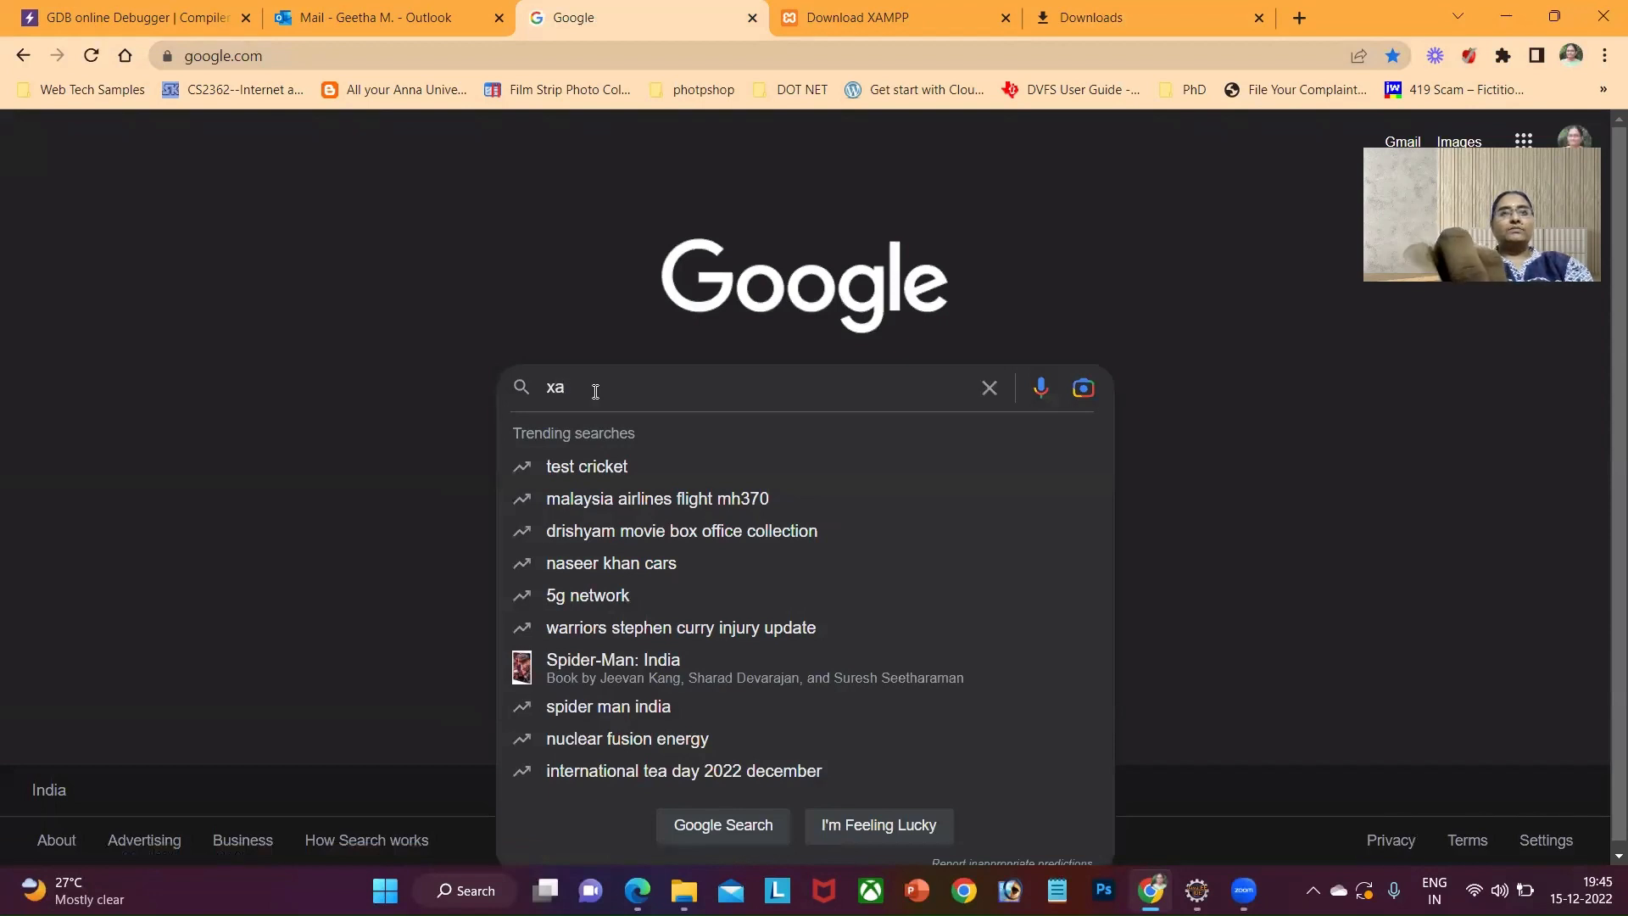
text(mpp)
key(Down)
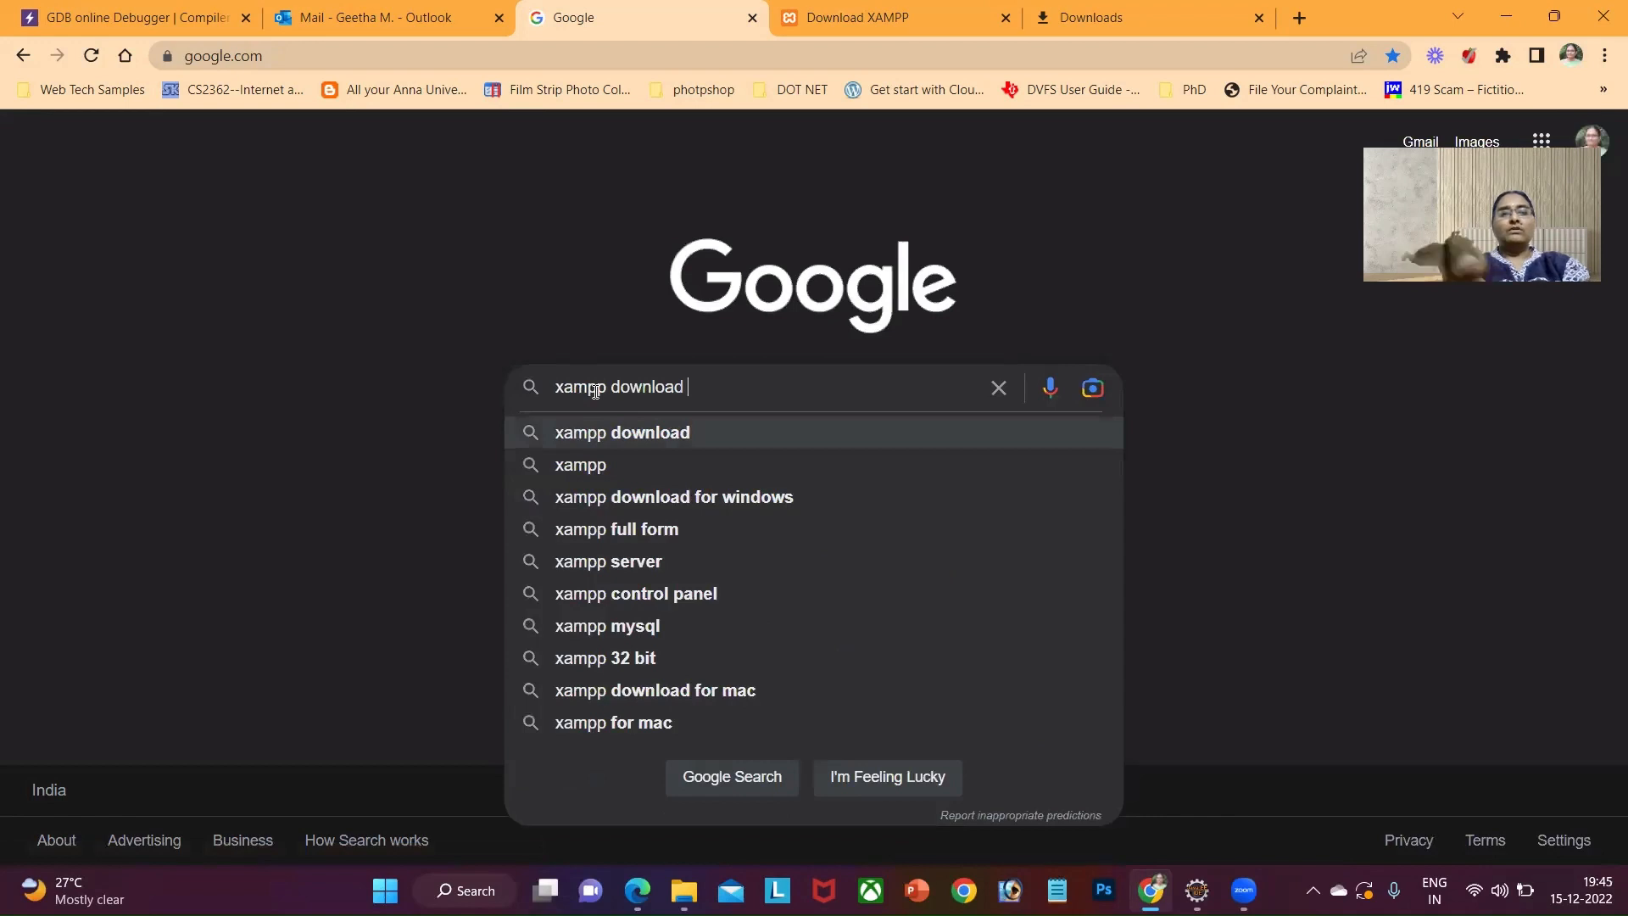
text(for)
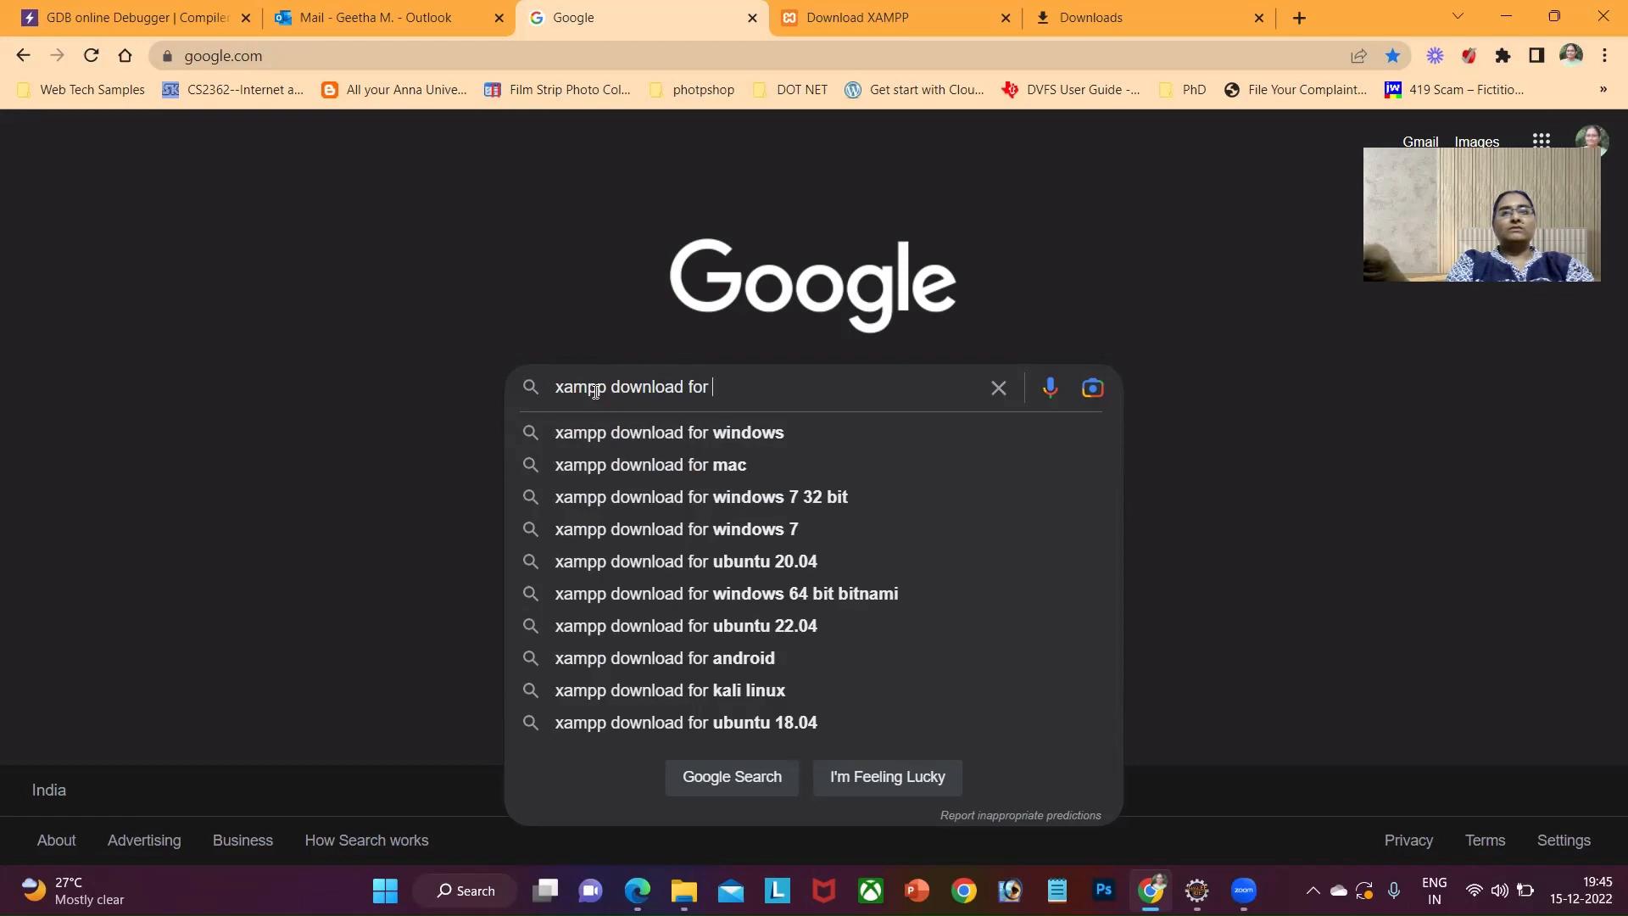
key(Down)
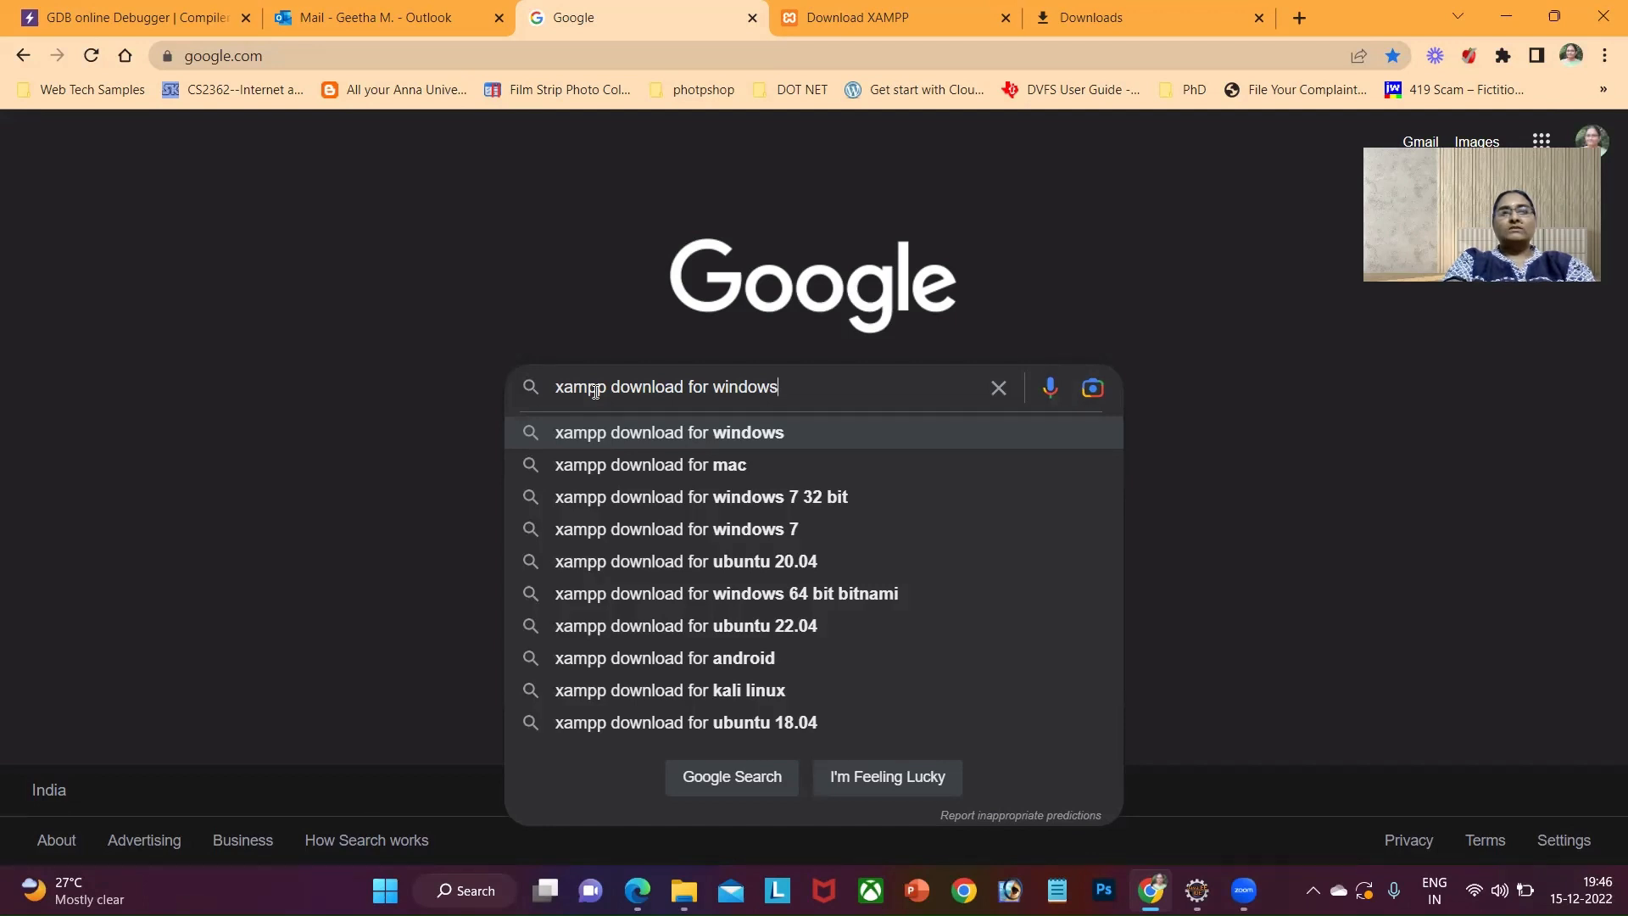
key(Return)
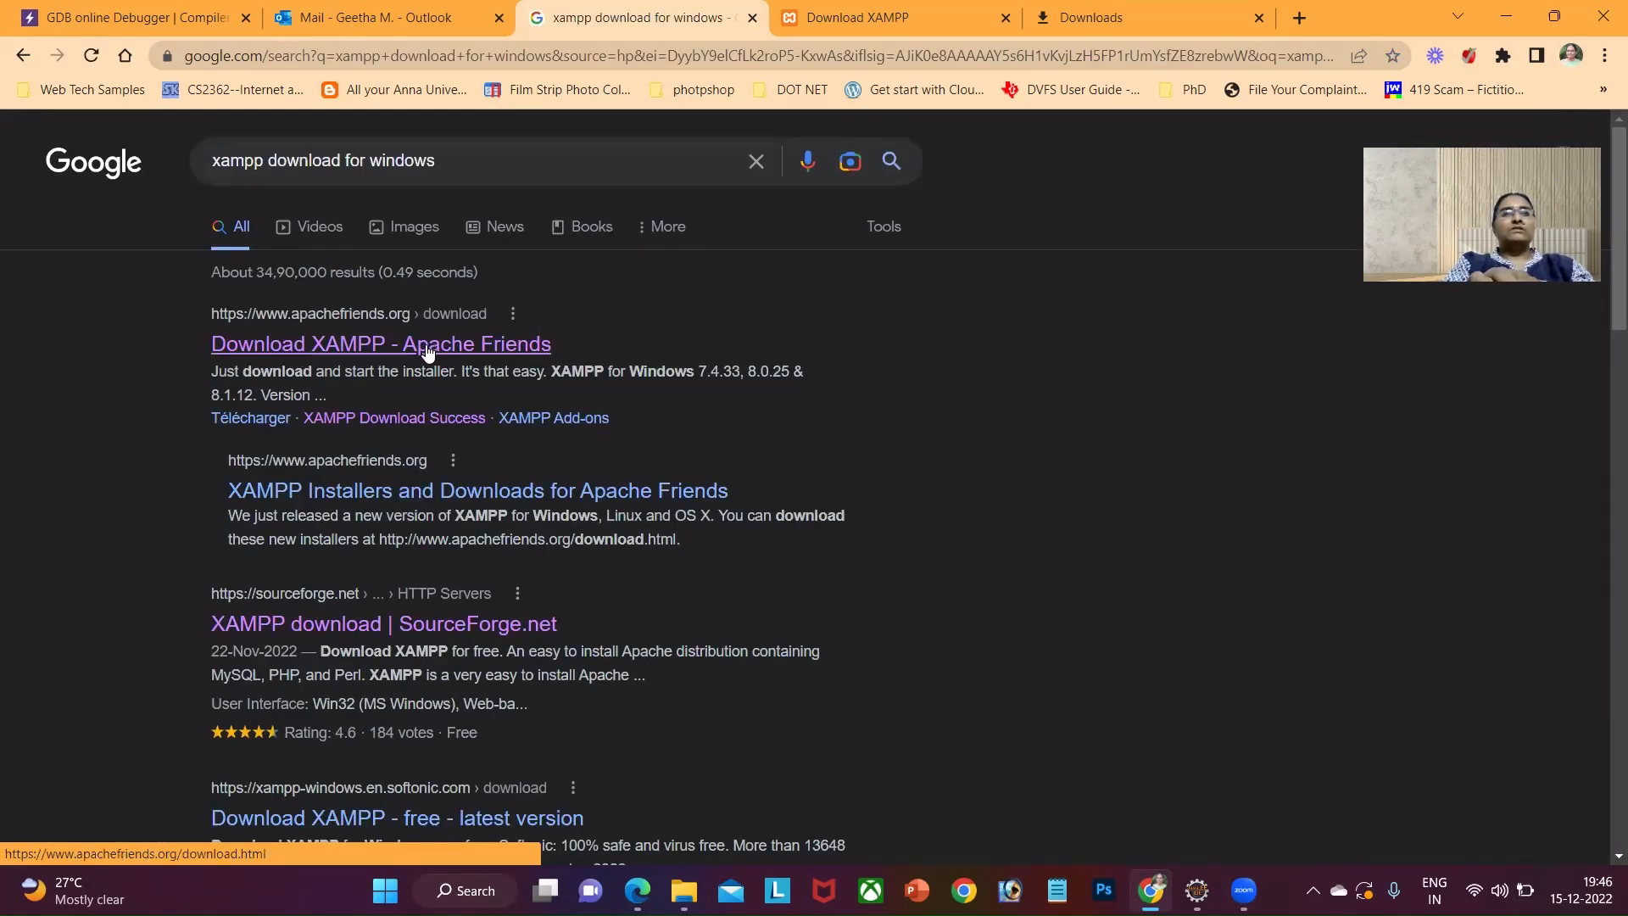
Open the Apache Friends Download XAMPP result and start the 64-bit download of version 8.1.12 / PHP 8.1.12 for Windows.
click(475, 344)
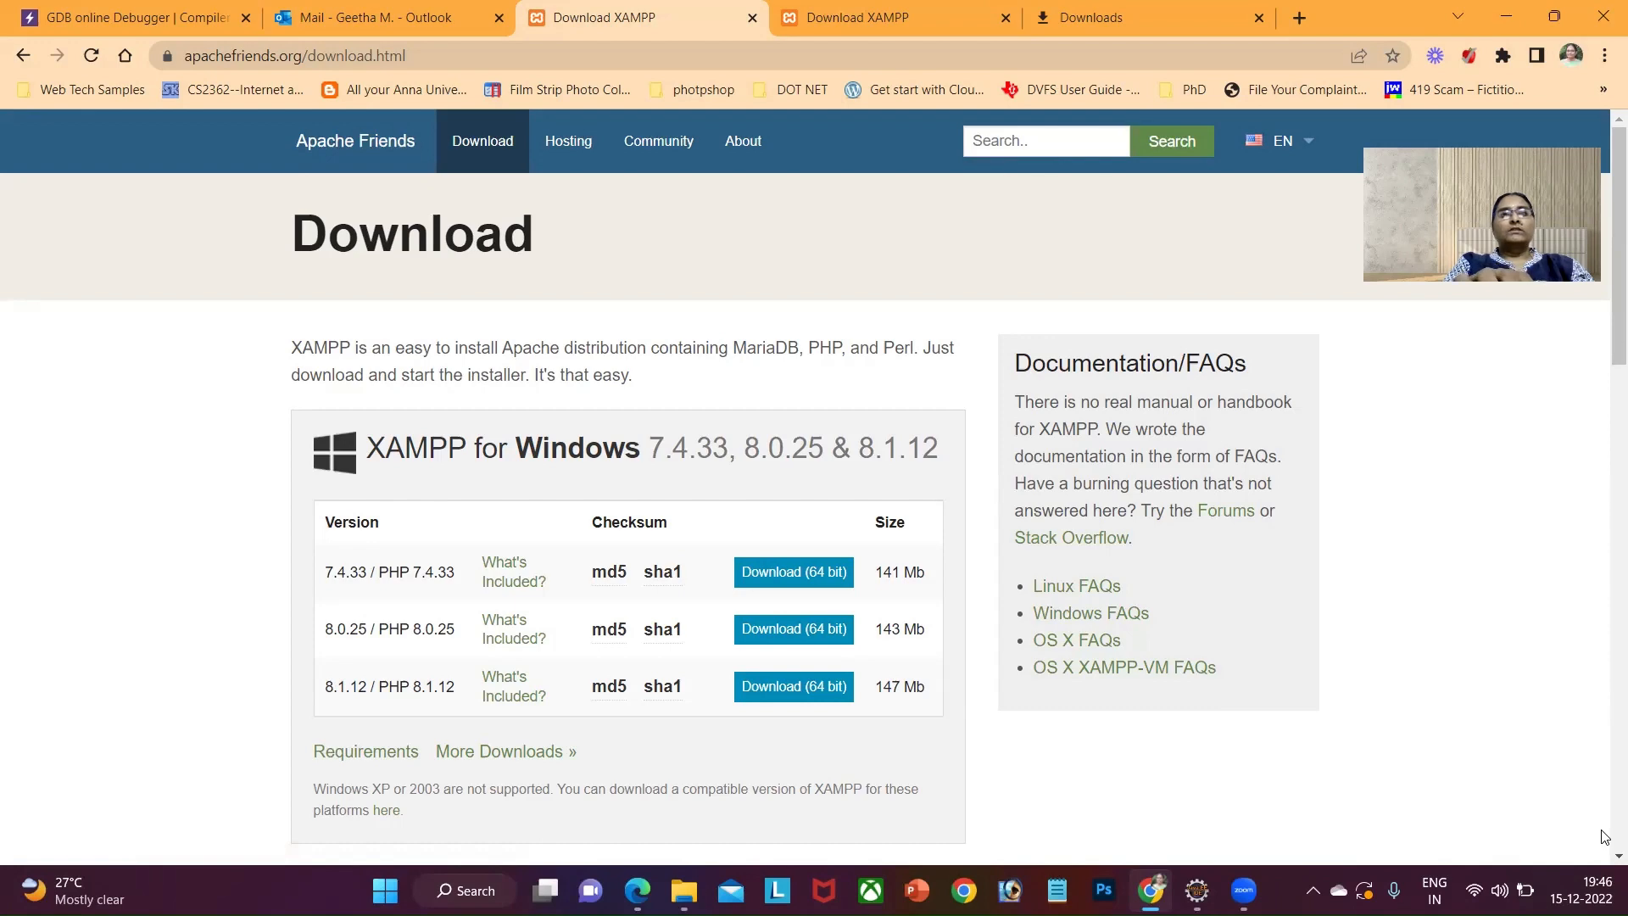
scroll(1605, 836, down, 7)
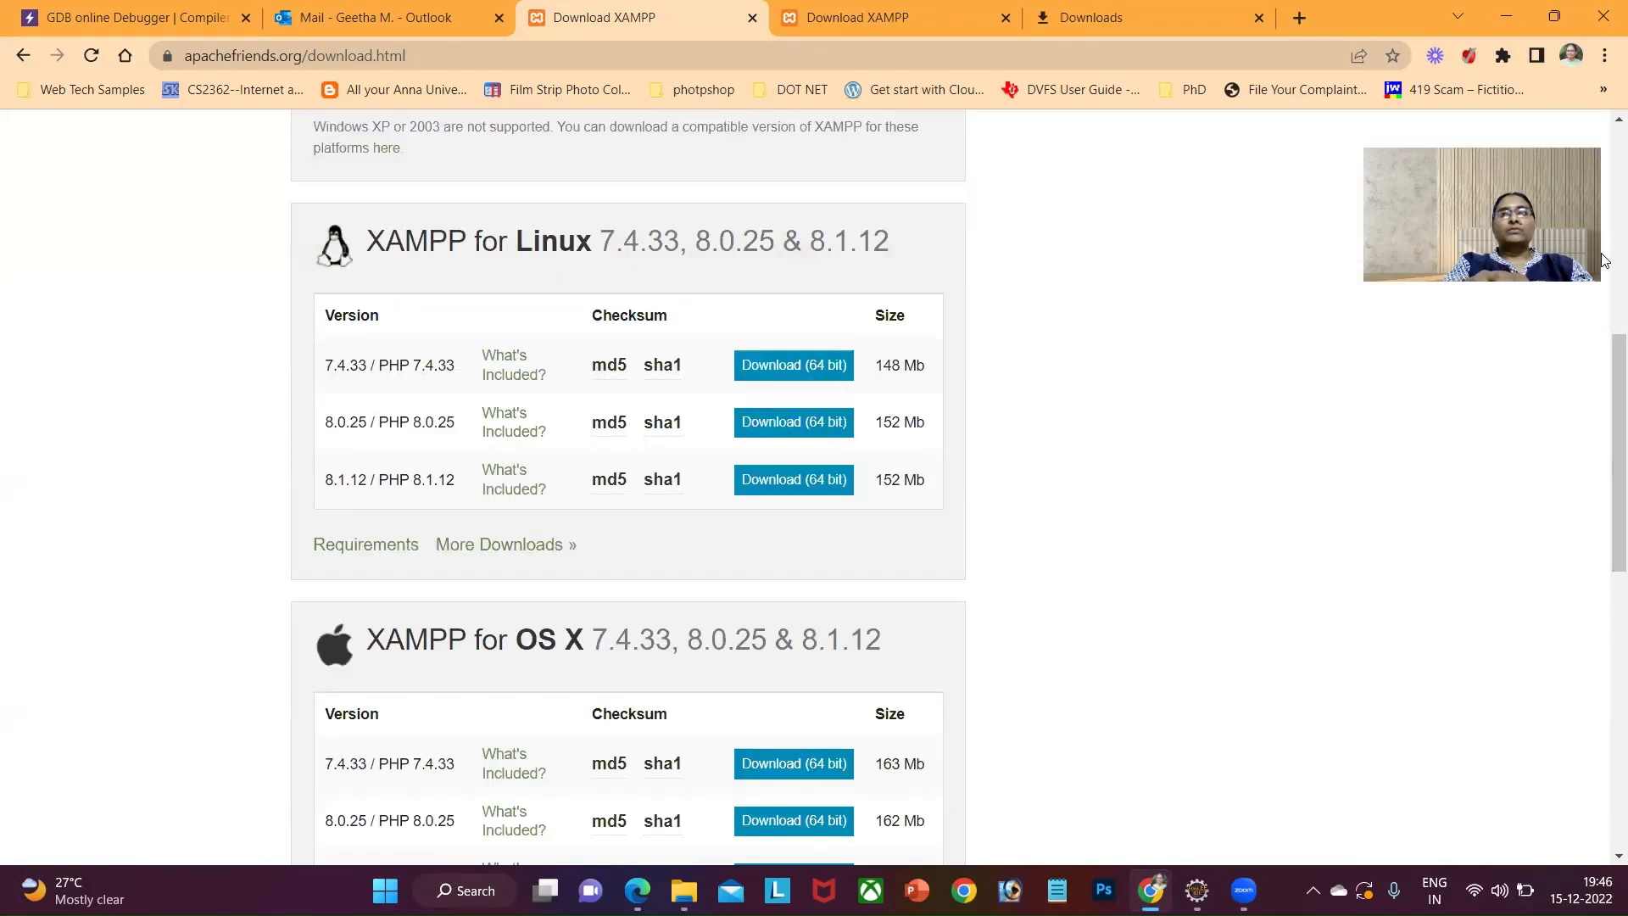
scroll(636, 449, up, 8)
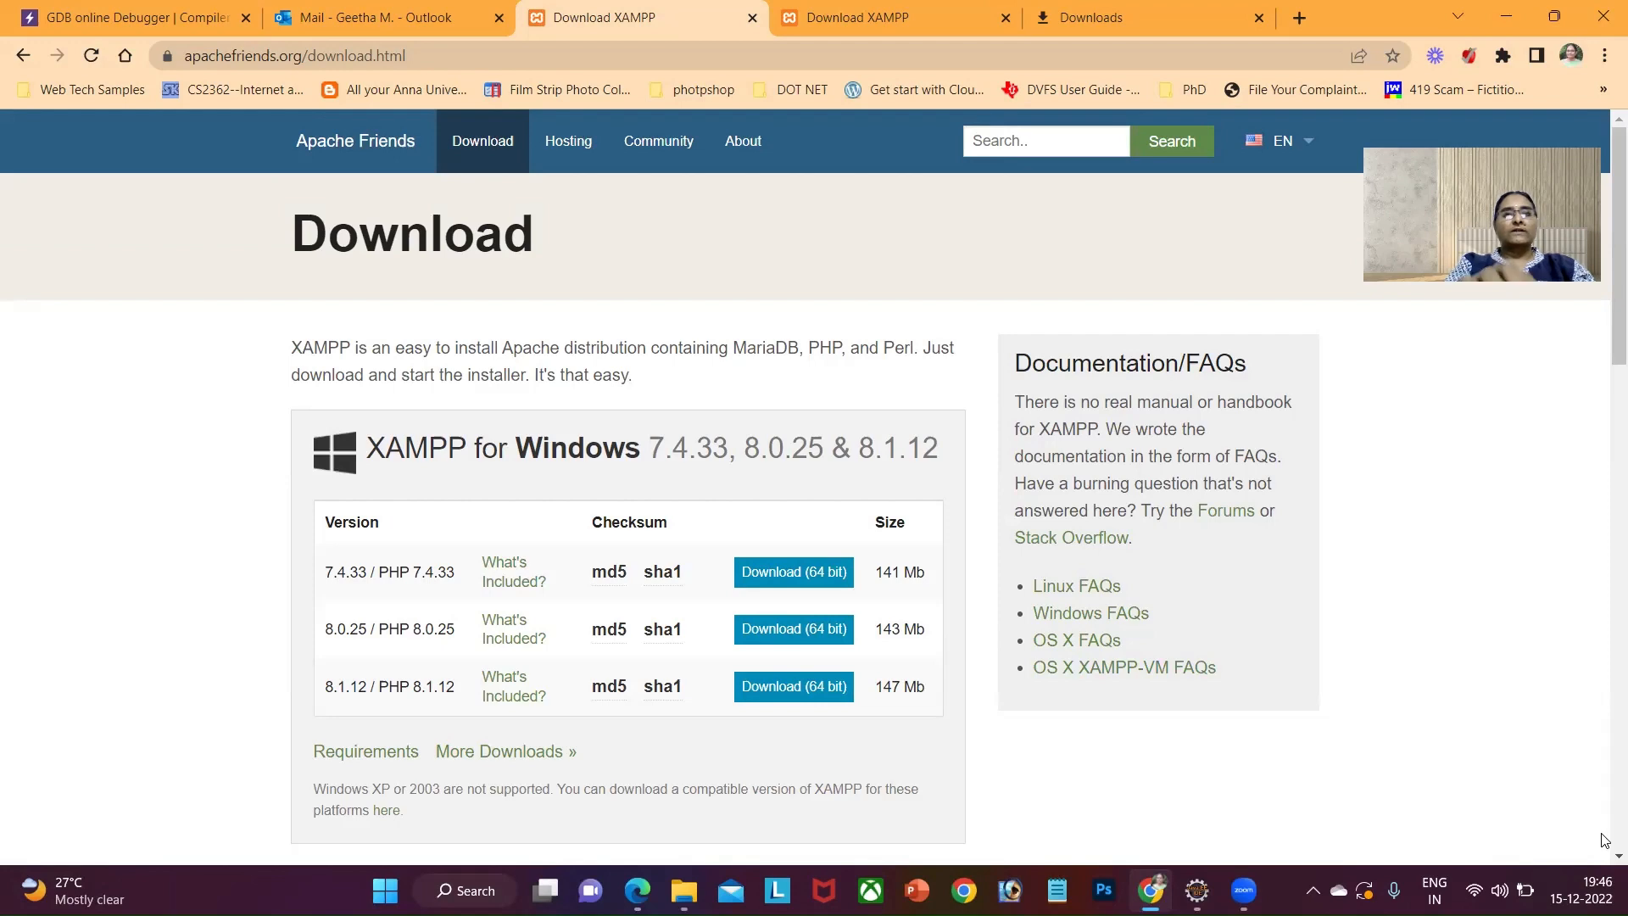
scroll(1605, 839, down, 8)
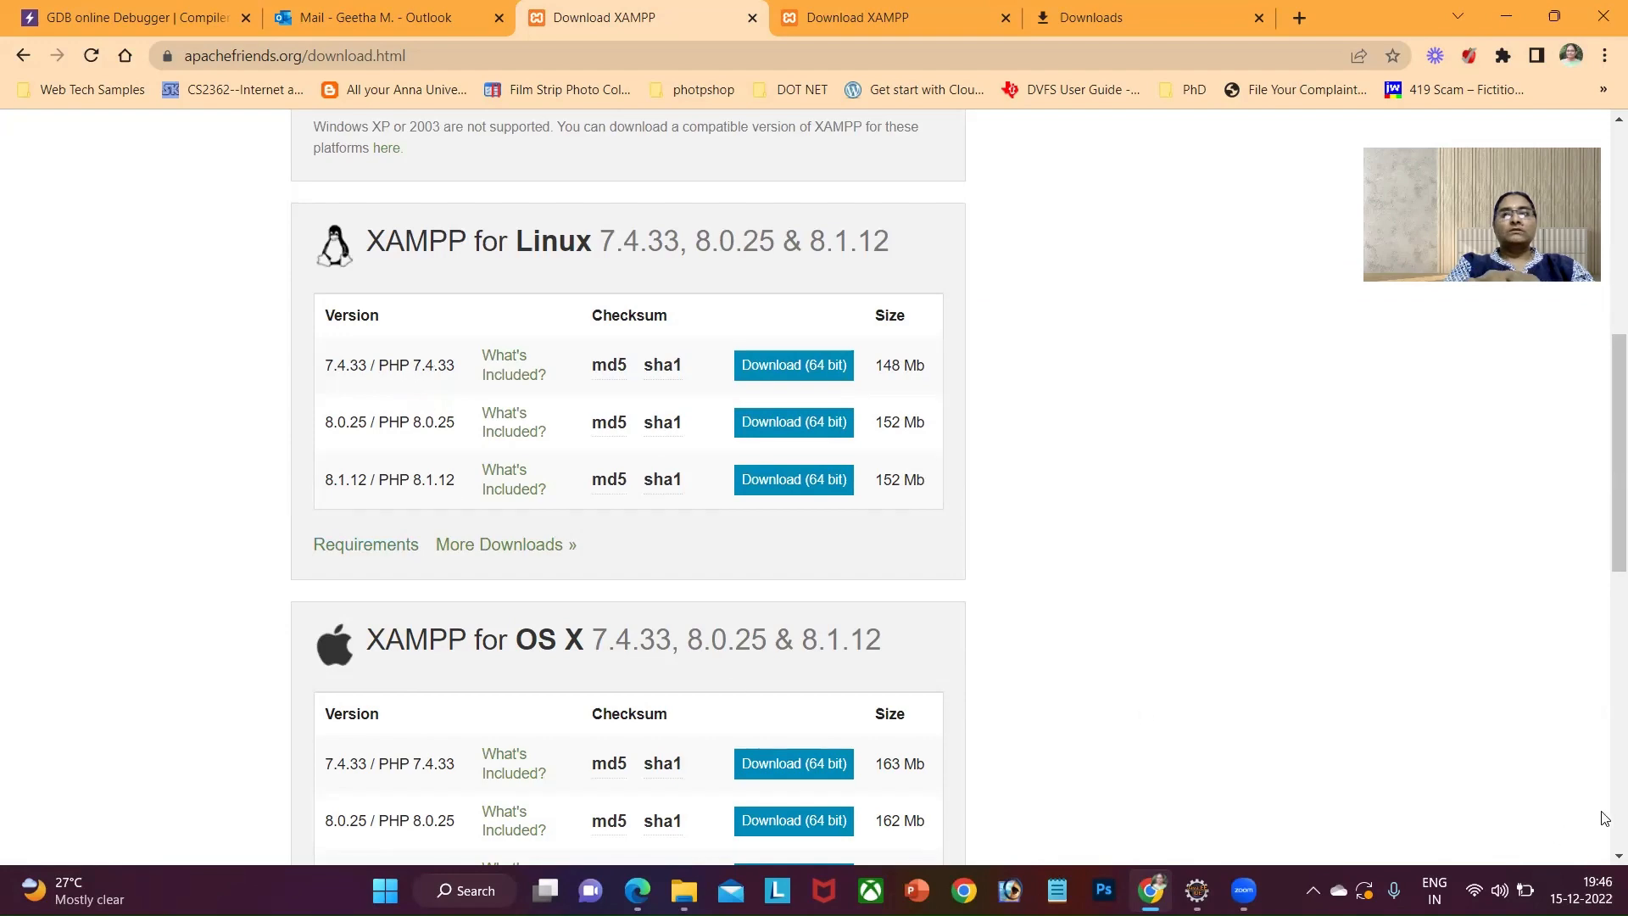
scroll(1605, 820, down, 7)
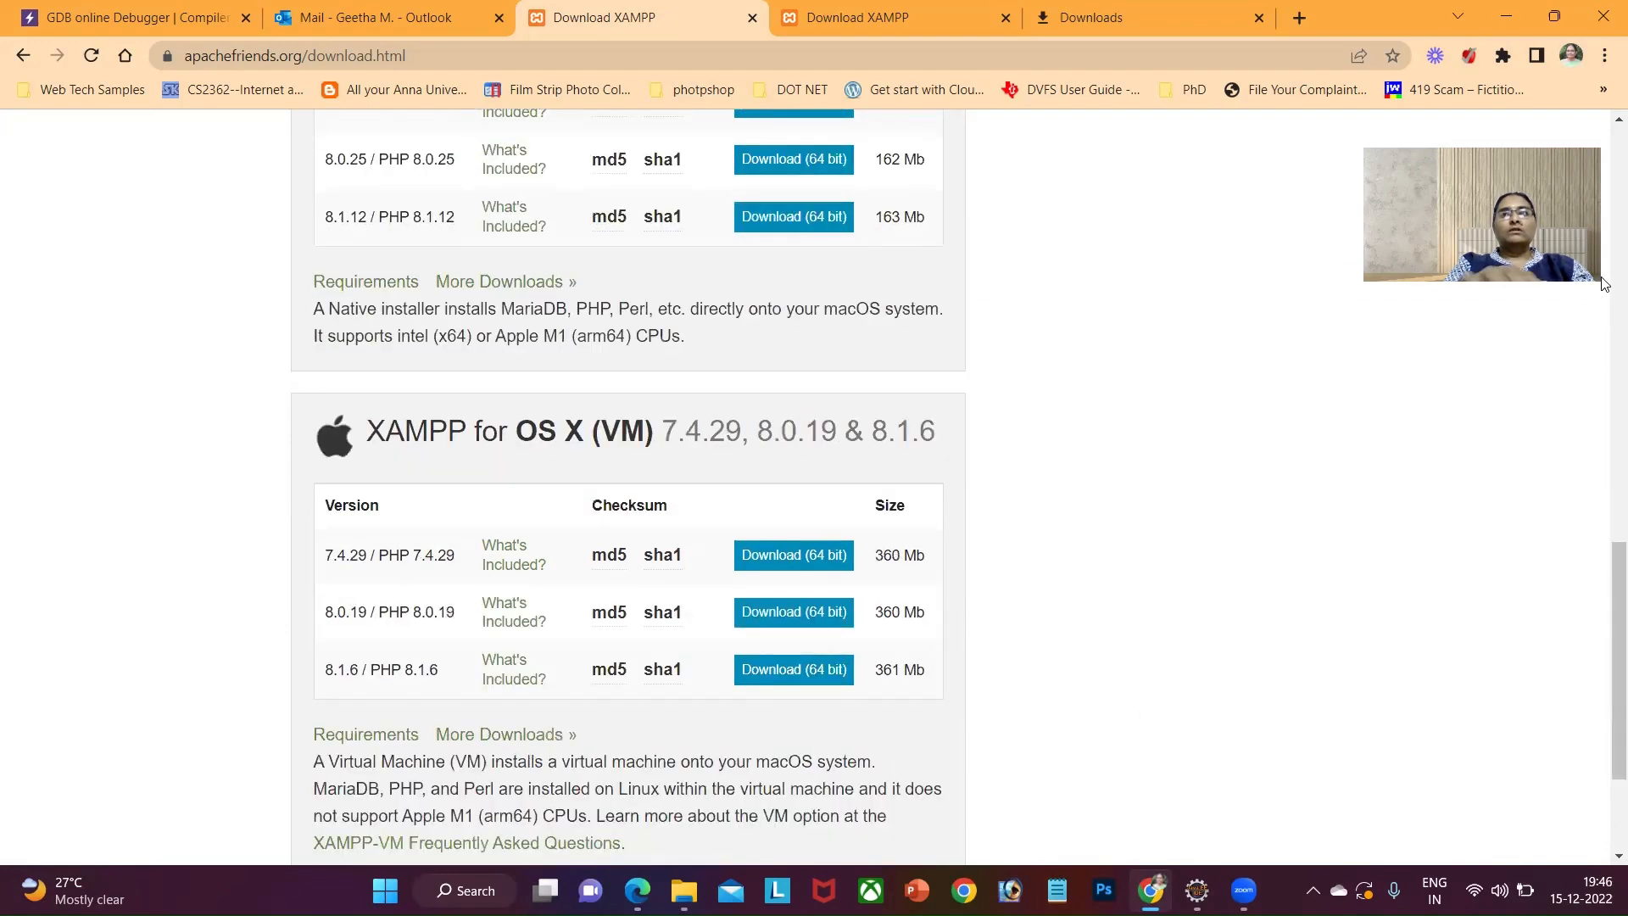
scroll(1605, 256, up, 7)
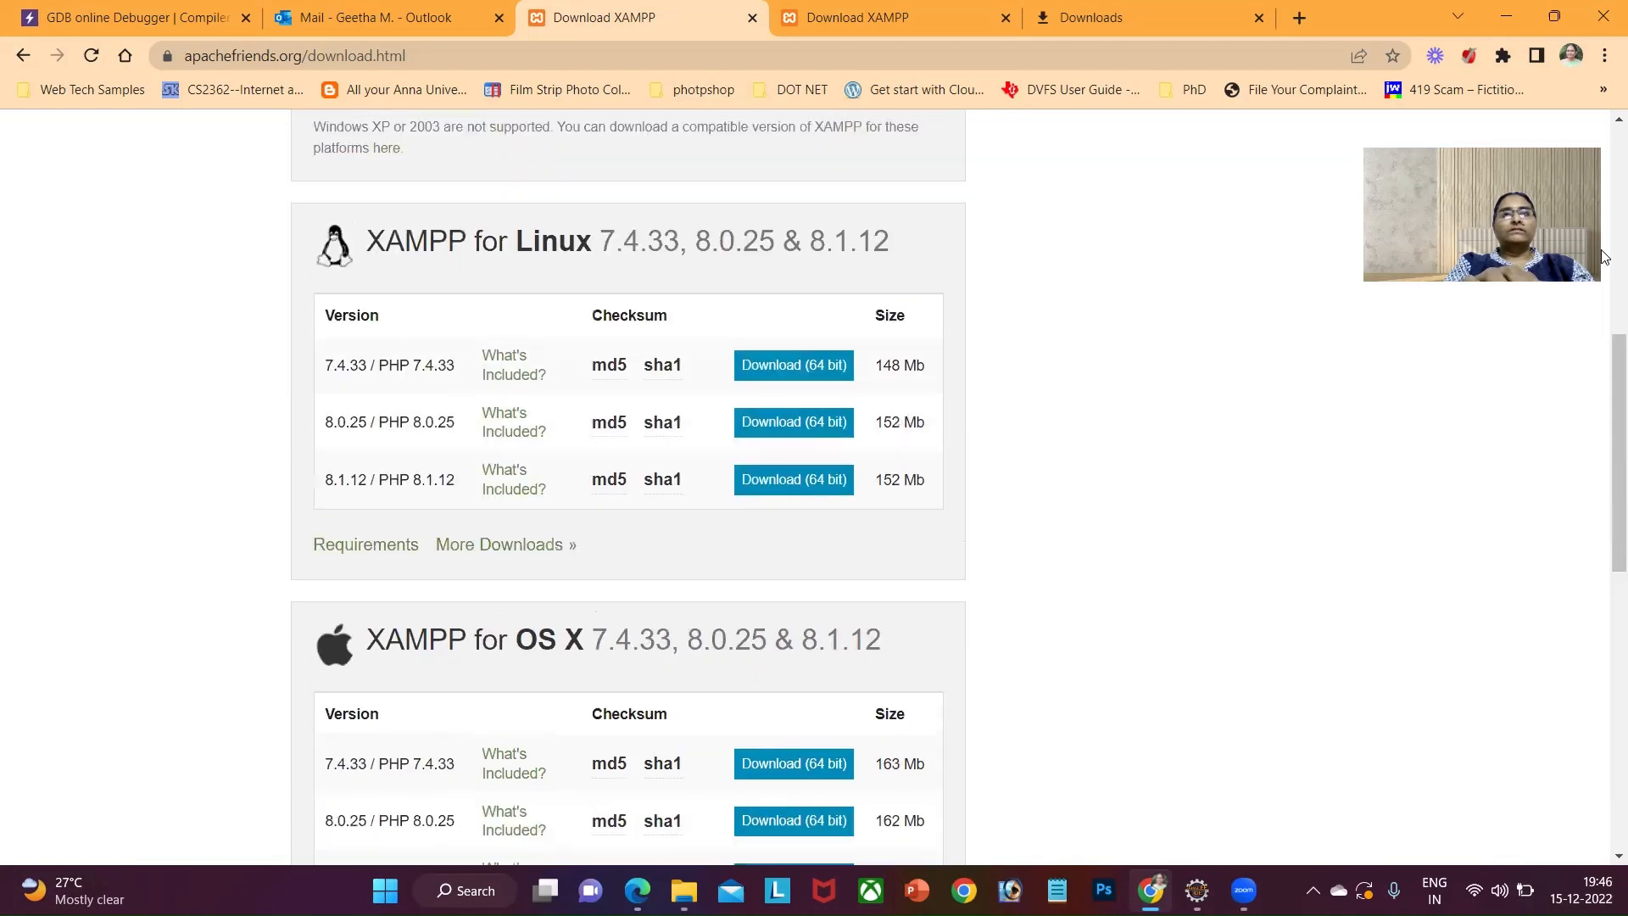
scroll(1605, 256, up, 7)
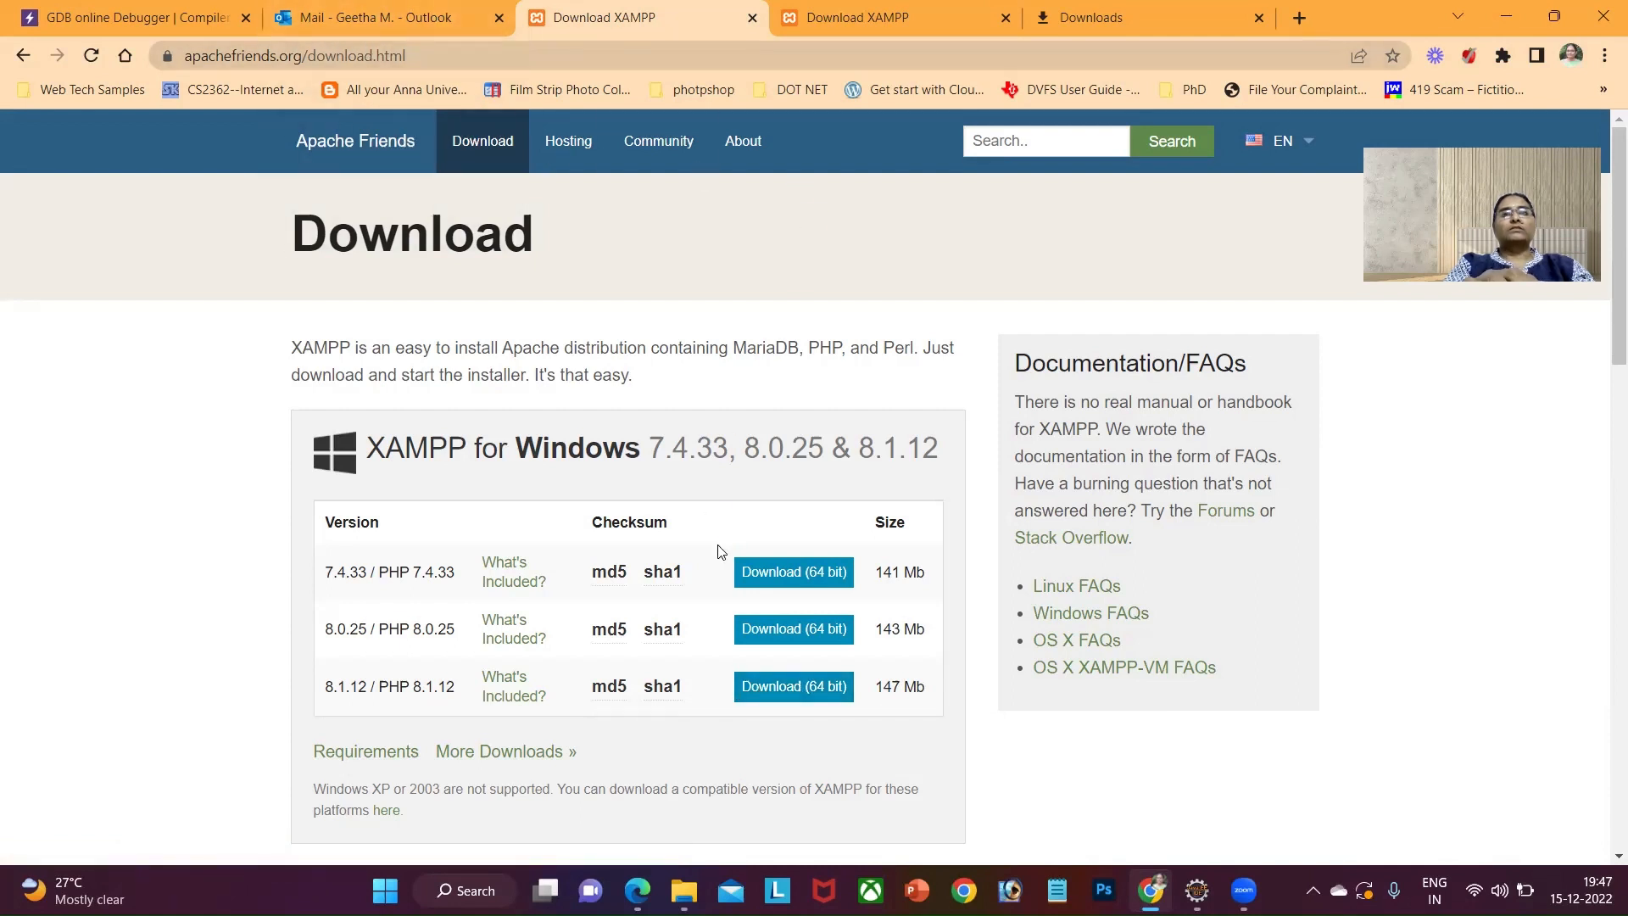
click(799, 689)
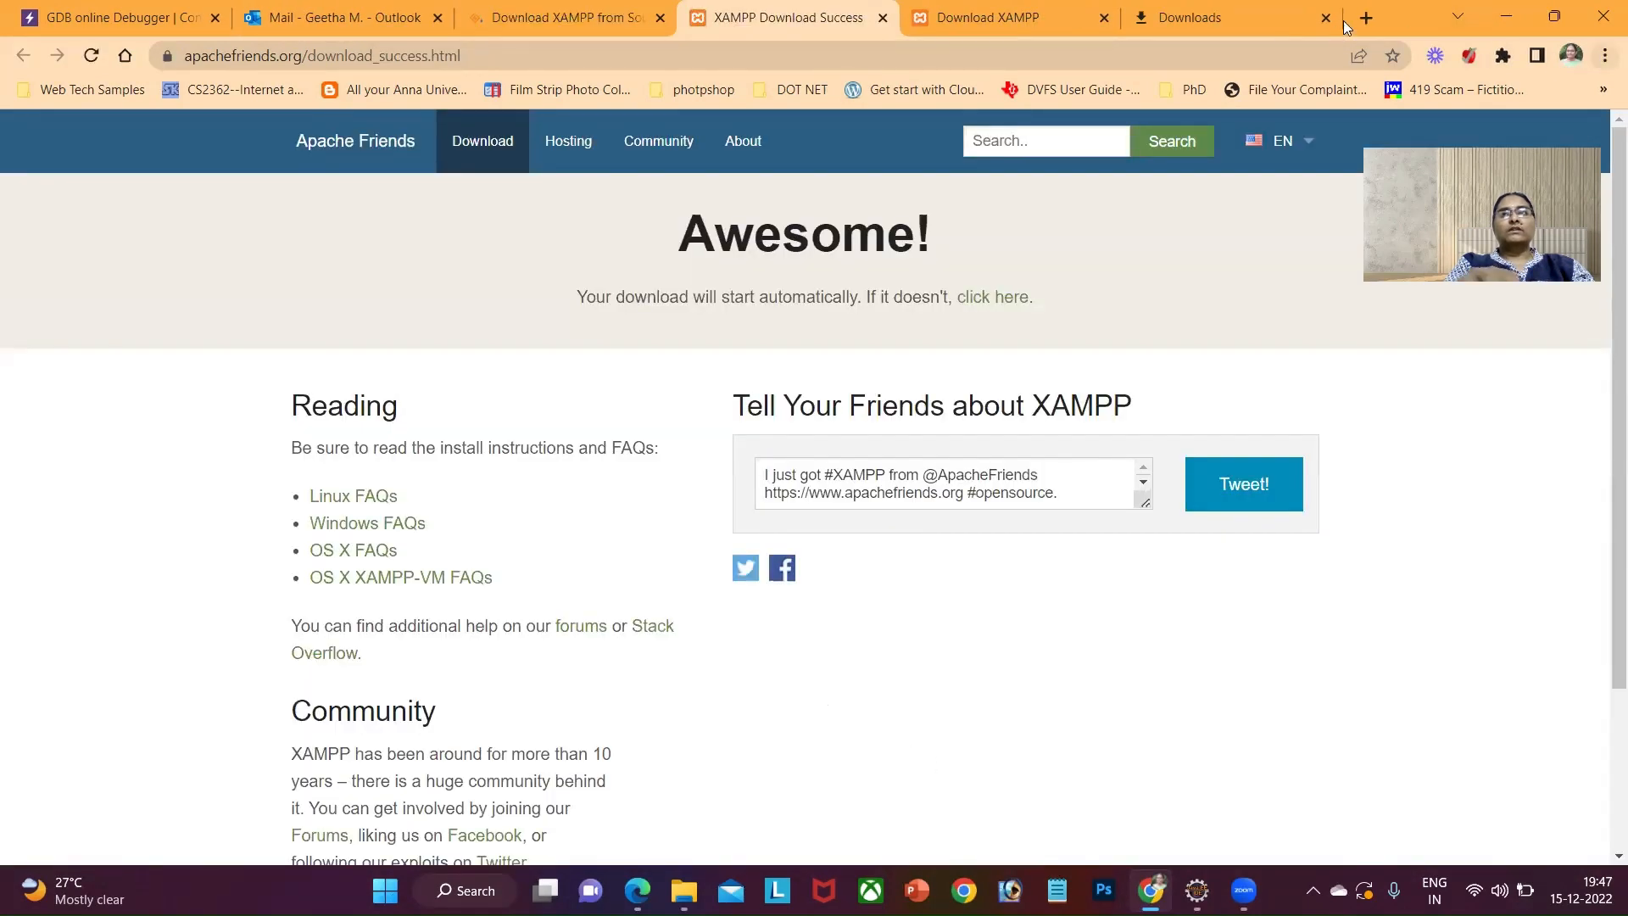
Show the browser's downloads list and cancel the duplicate download xampp-windows-x64-8.1.12-0-VS16-installer (1).exe.
click(1241, 13)
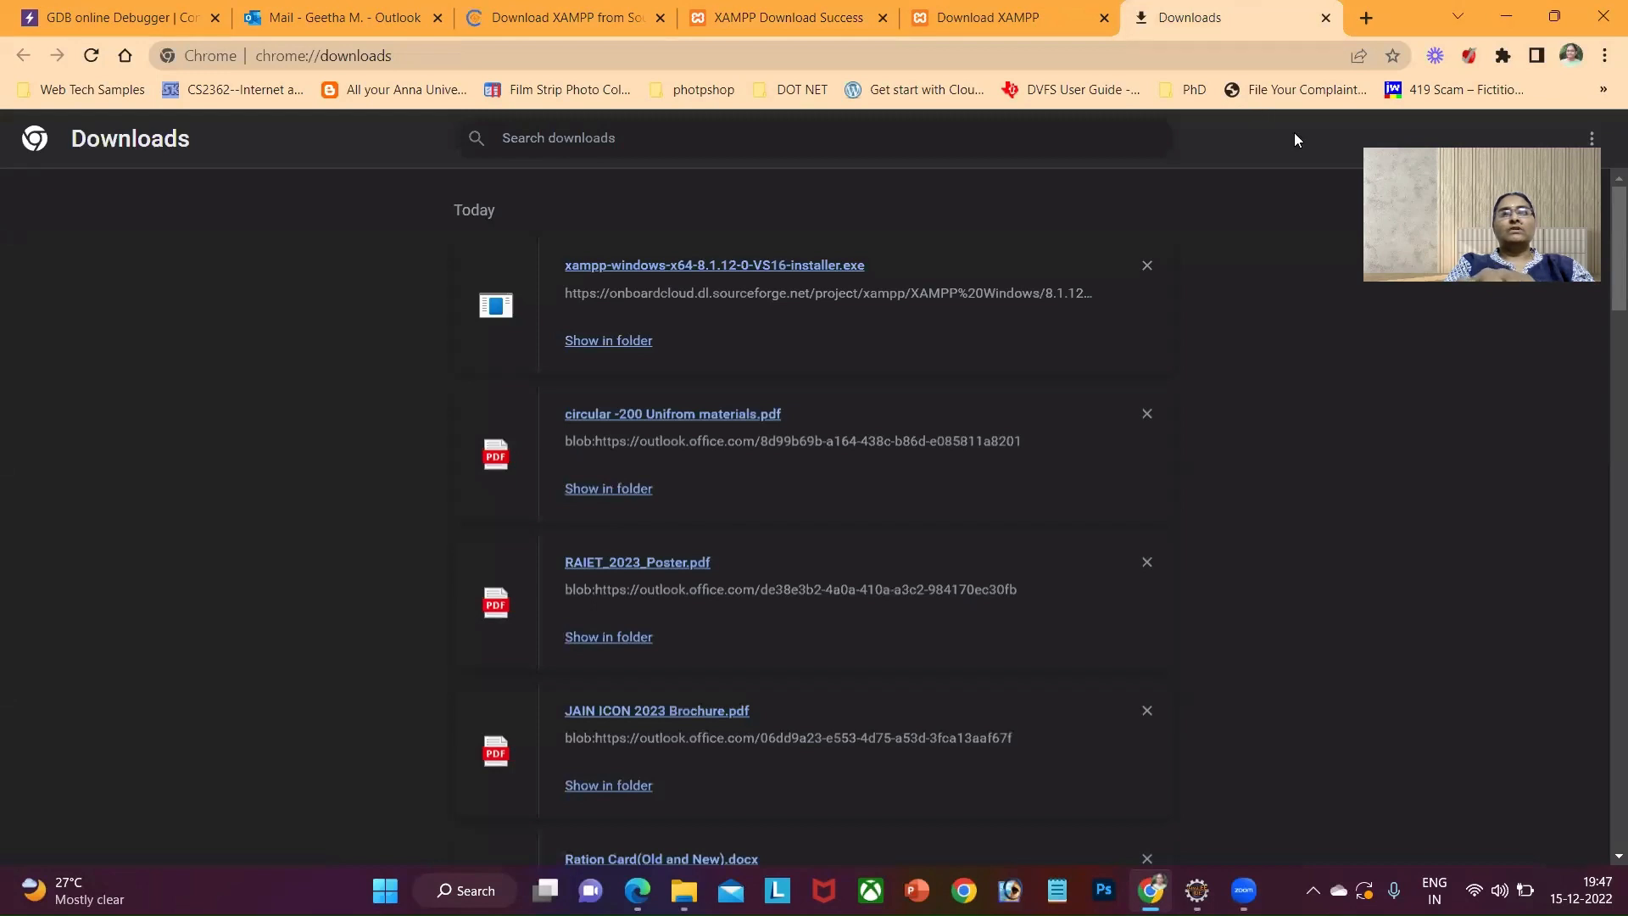
click(1605, 57)
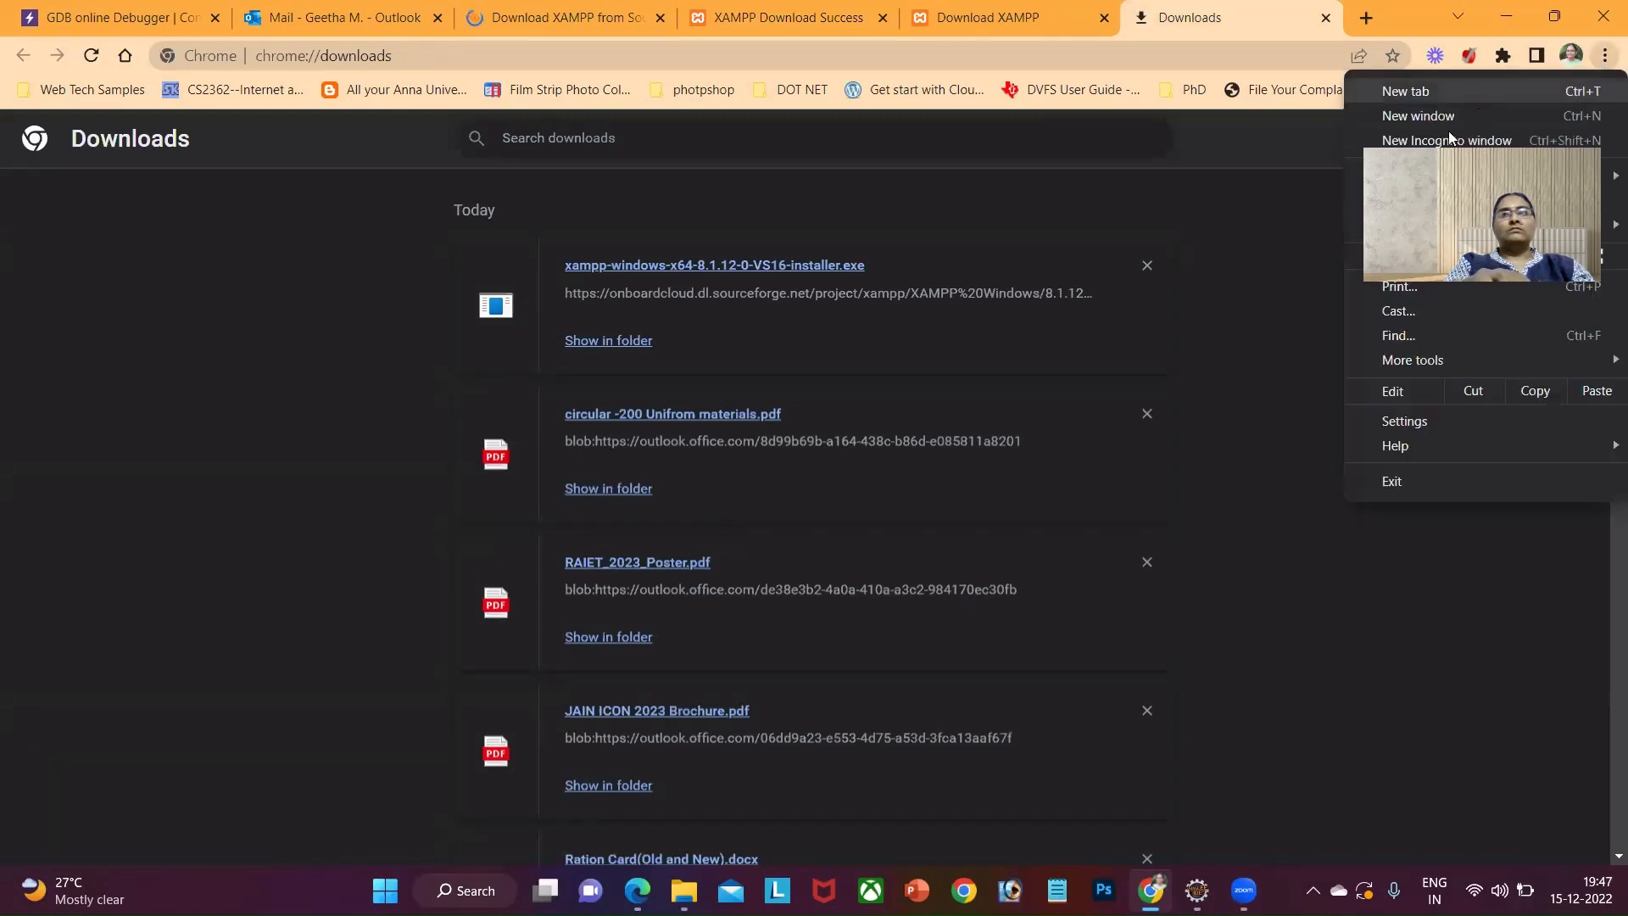
click(1442, 200)
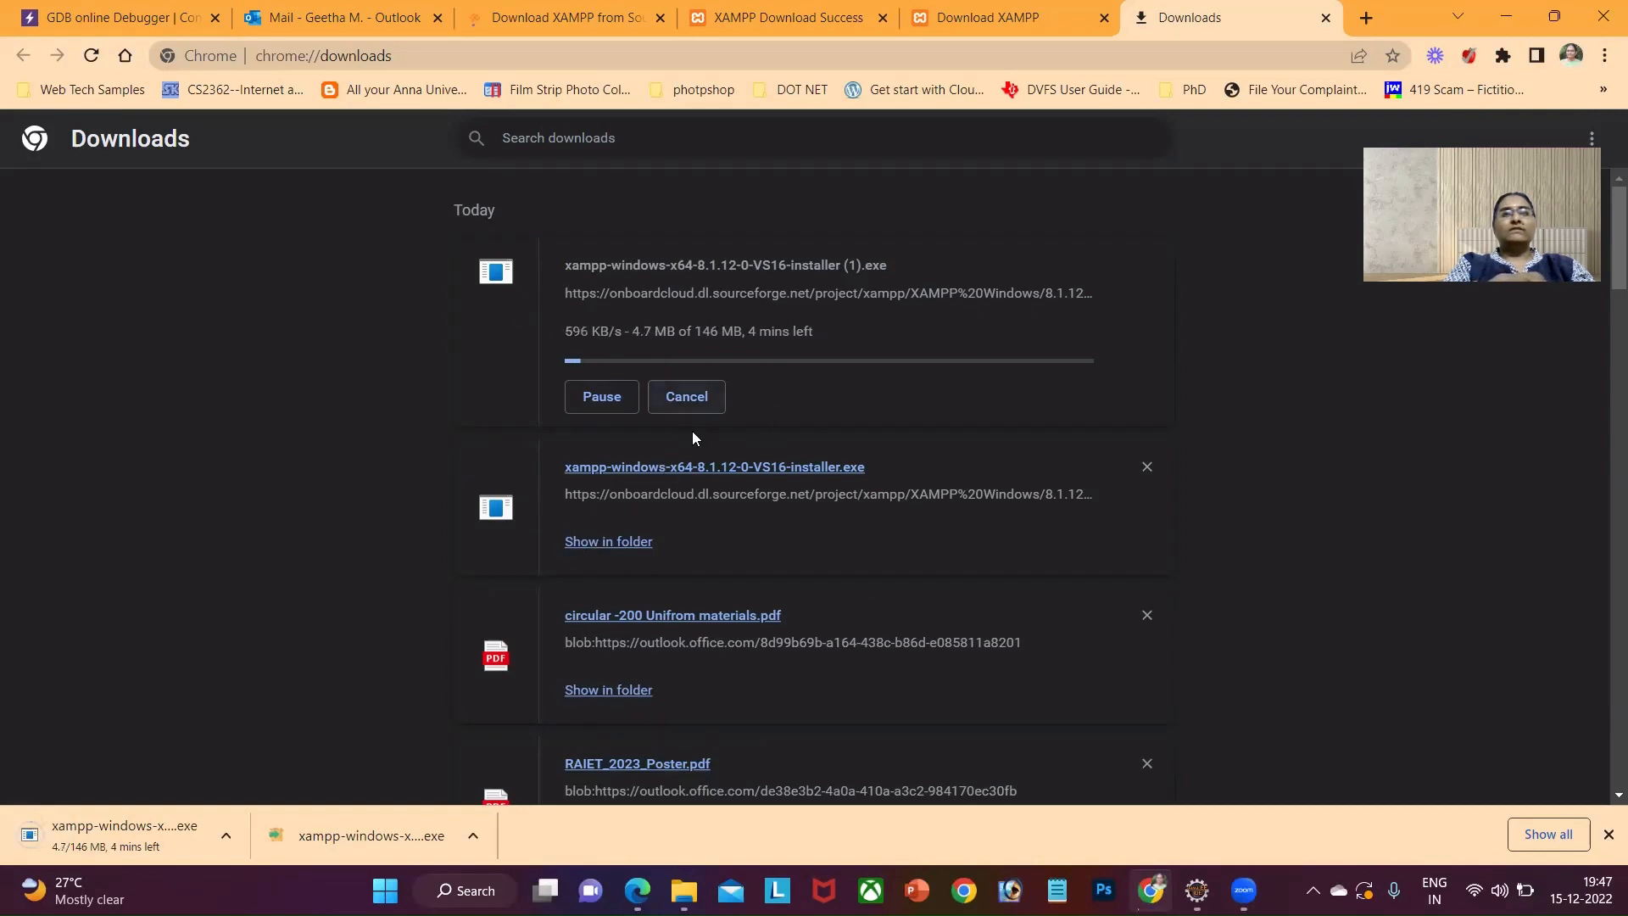
click(679, 396)
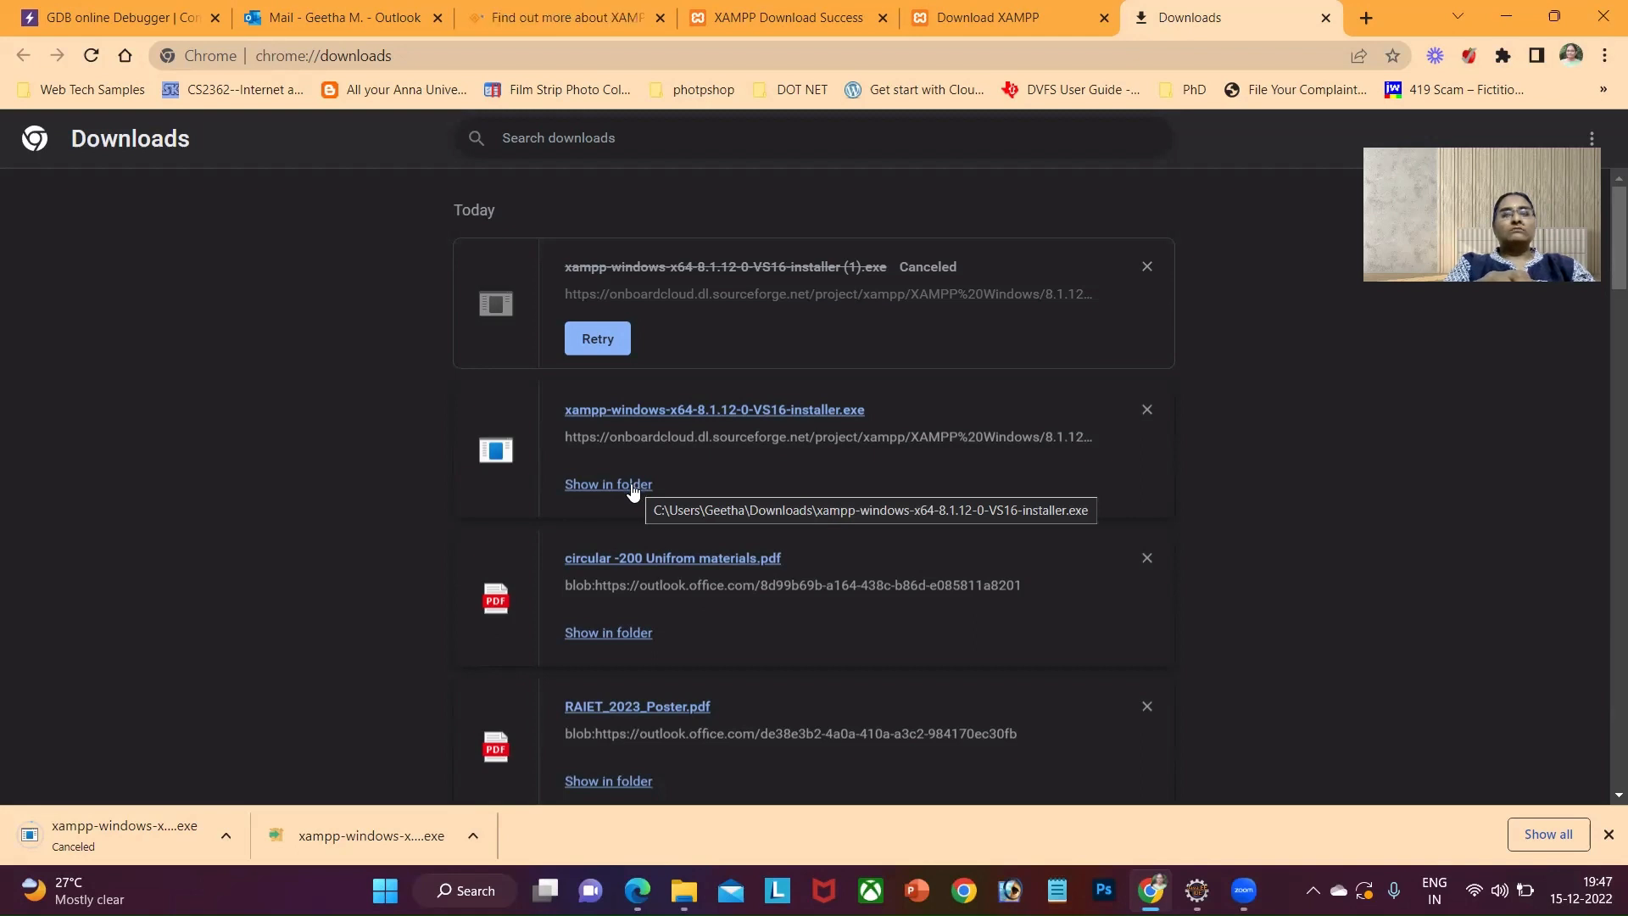
Launch the downloaded xampp-windows-x64-8.1.12-0-VS16-installer.exe and acknowledge the User Account Control warning.
click(809, 412)
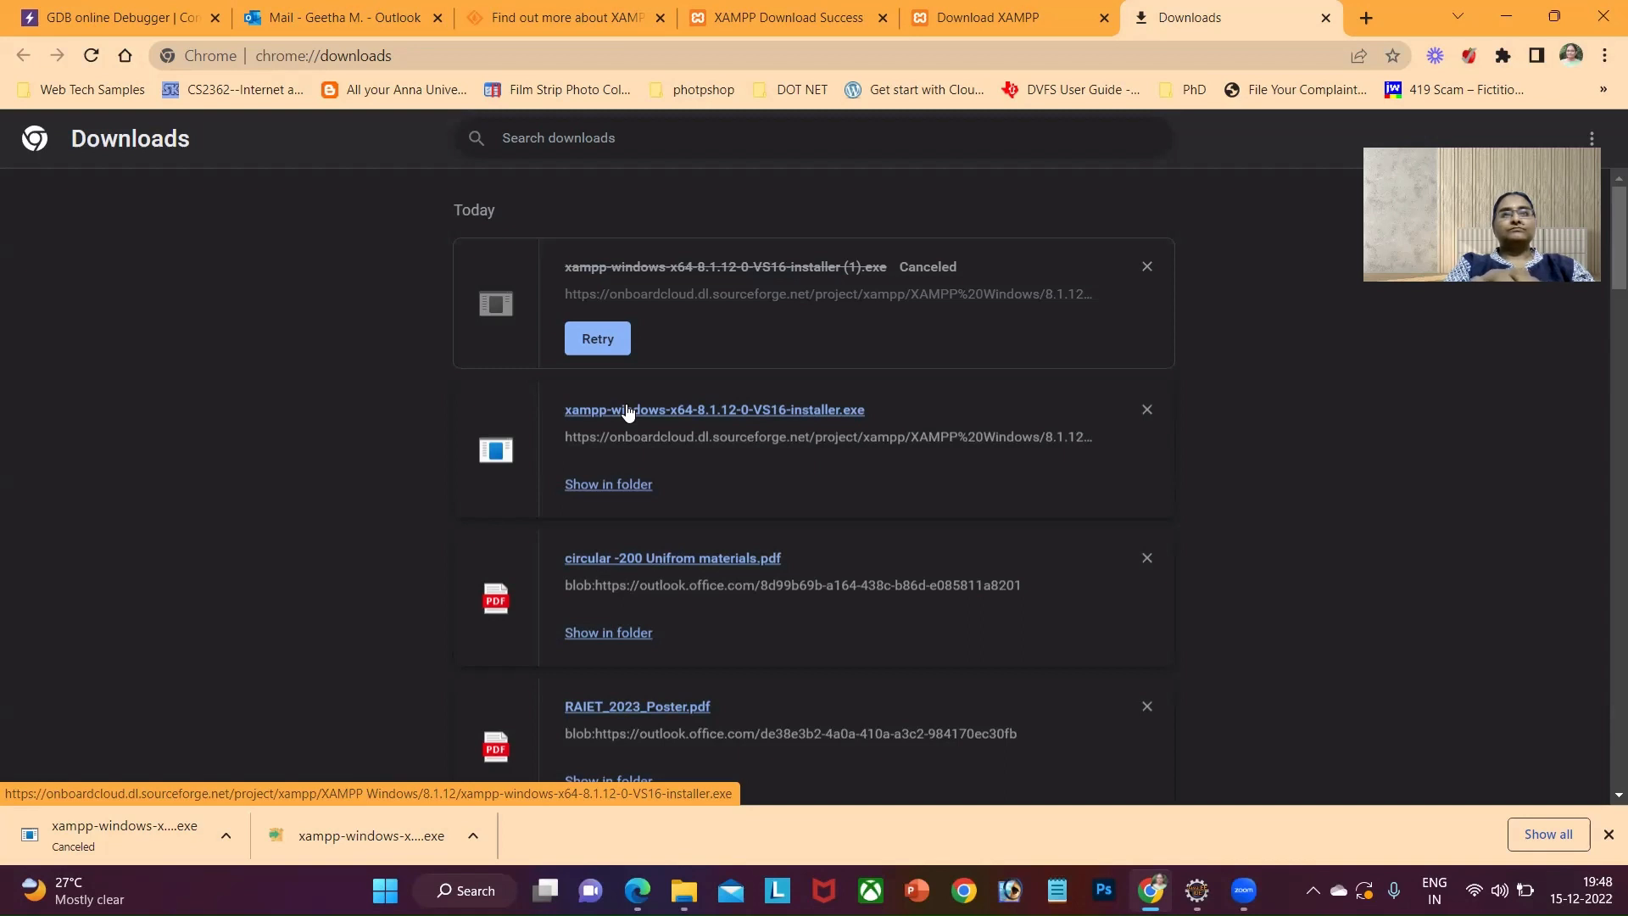
click(628, 410)
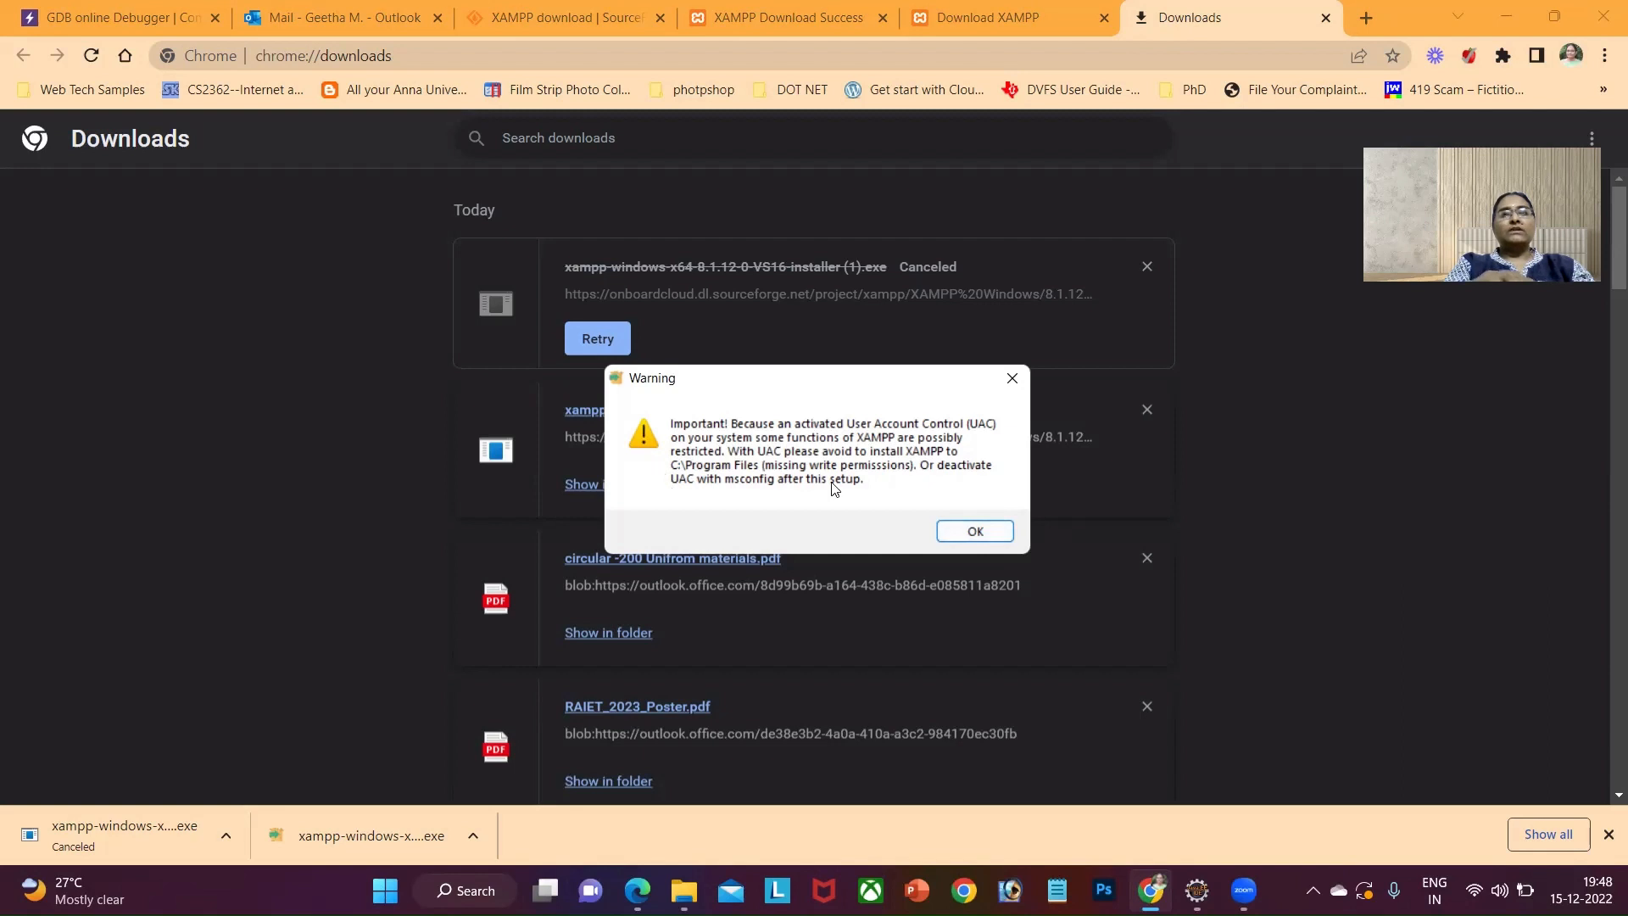
click(956, 533)
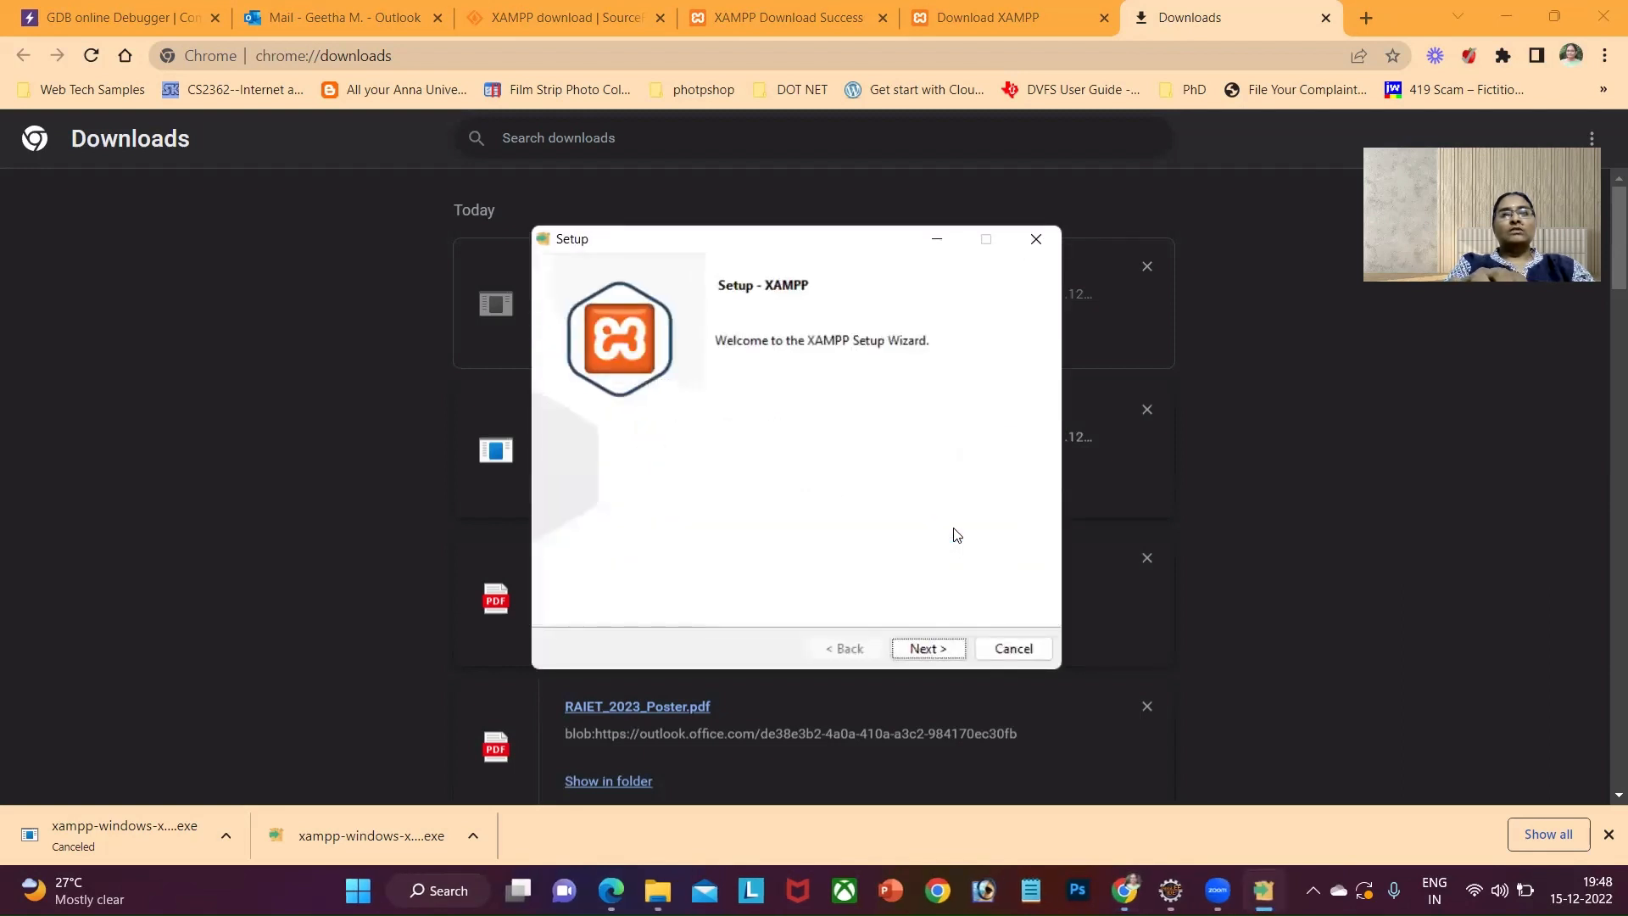
Proceed past the XAMPP setup welcome page, review the component list and continue with all components selected.
click(924, 650)
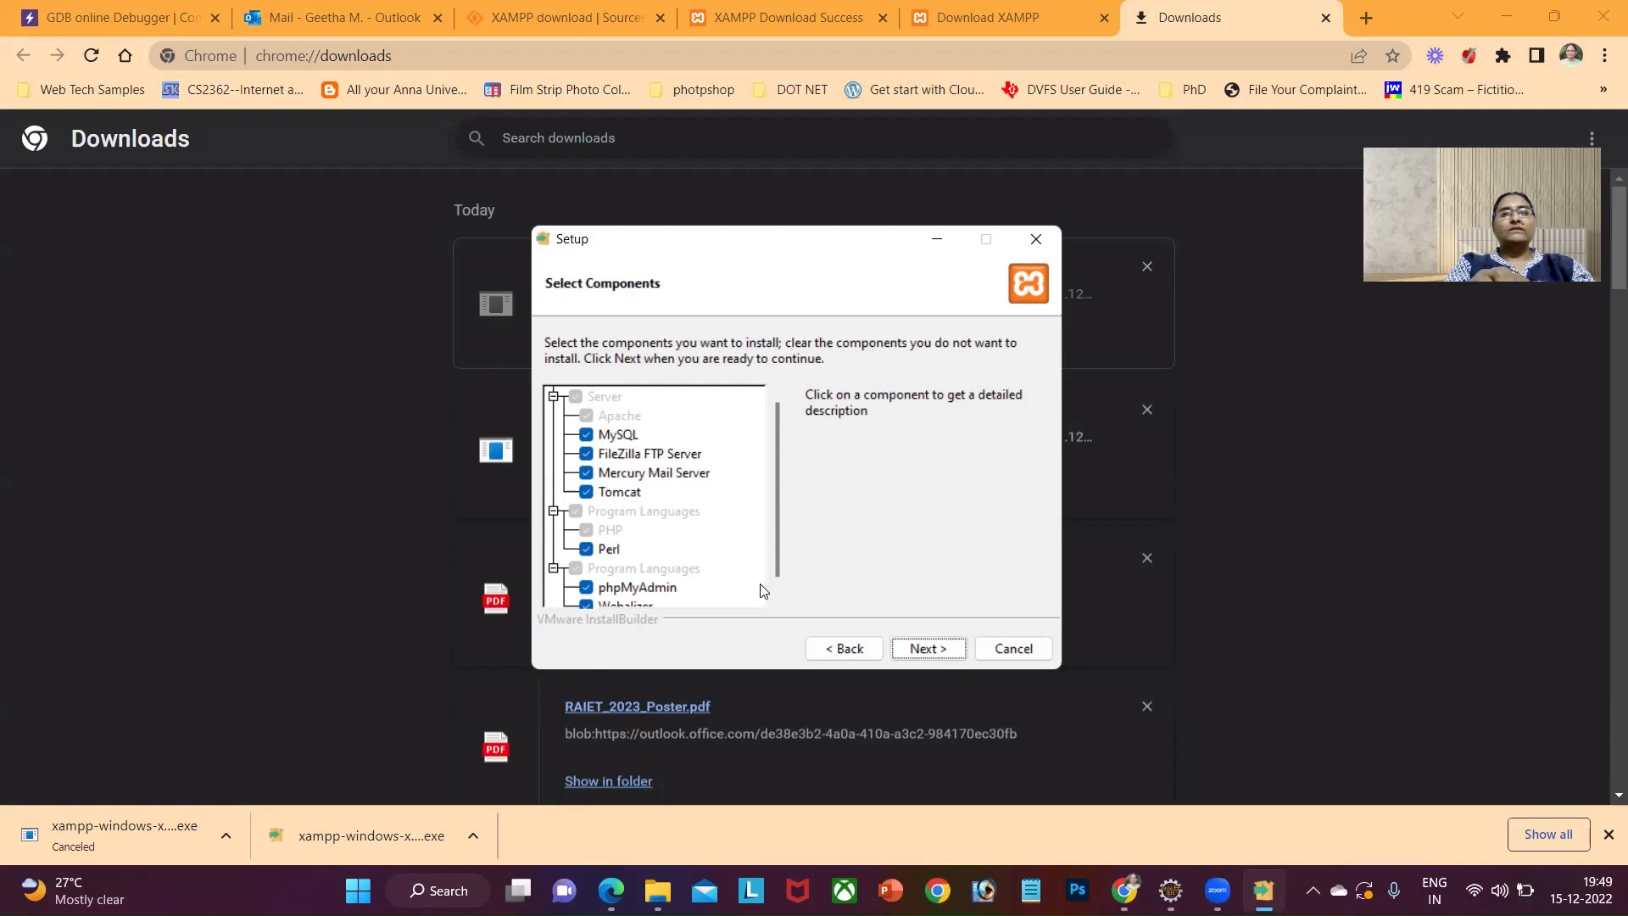
click(777, 600)
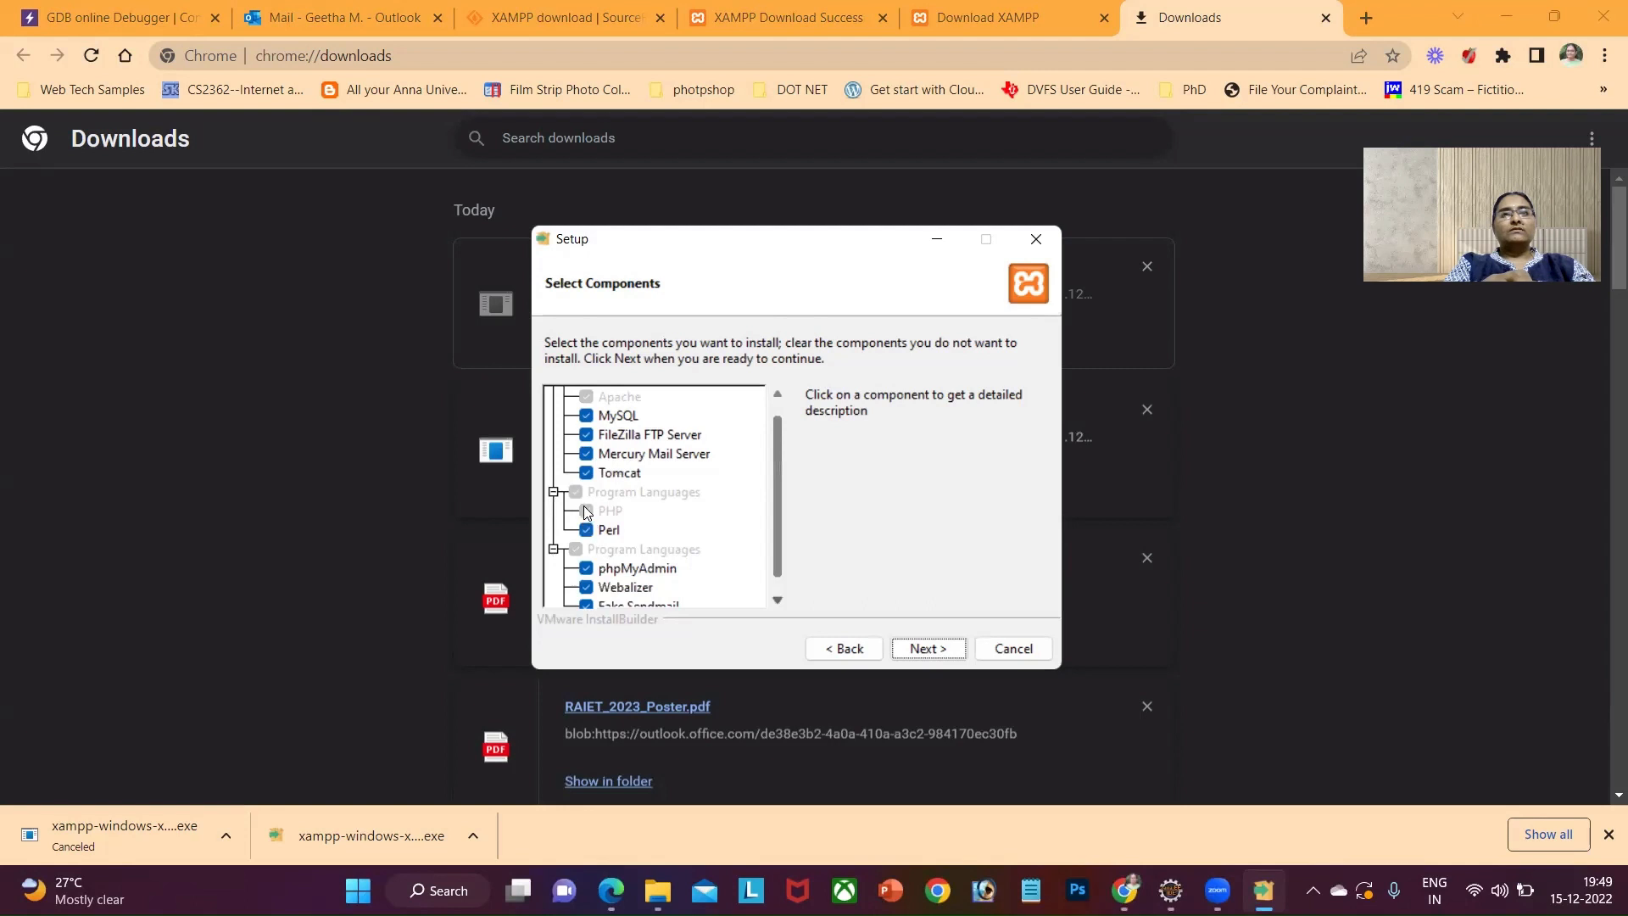
click(776, 601)
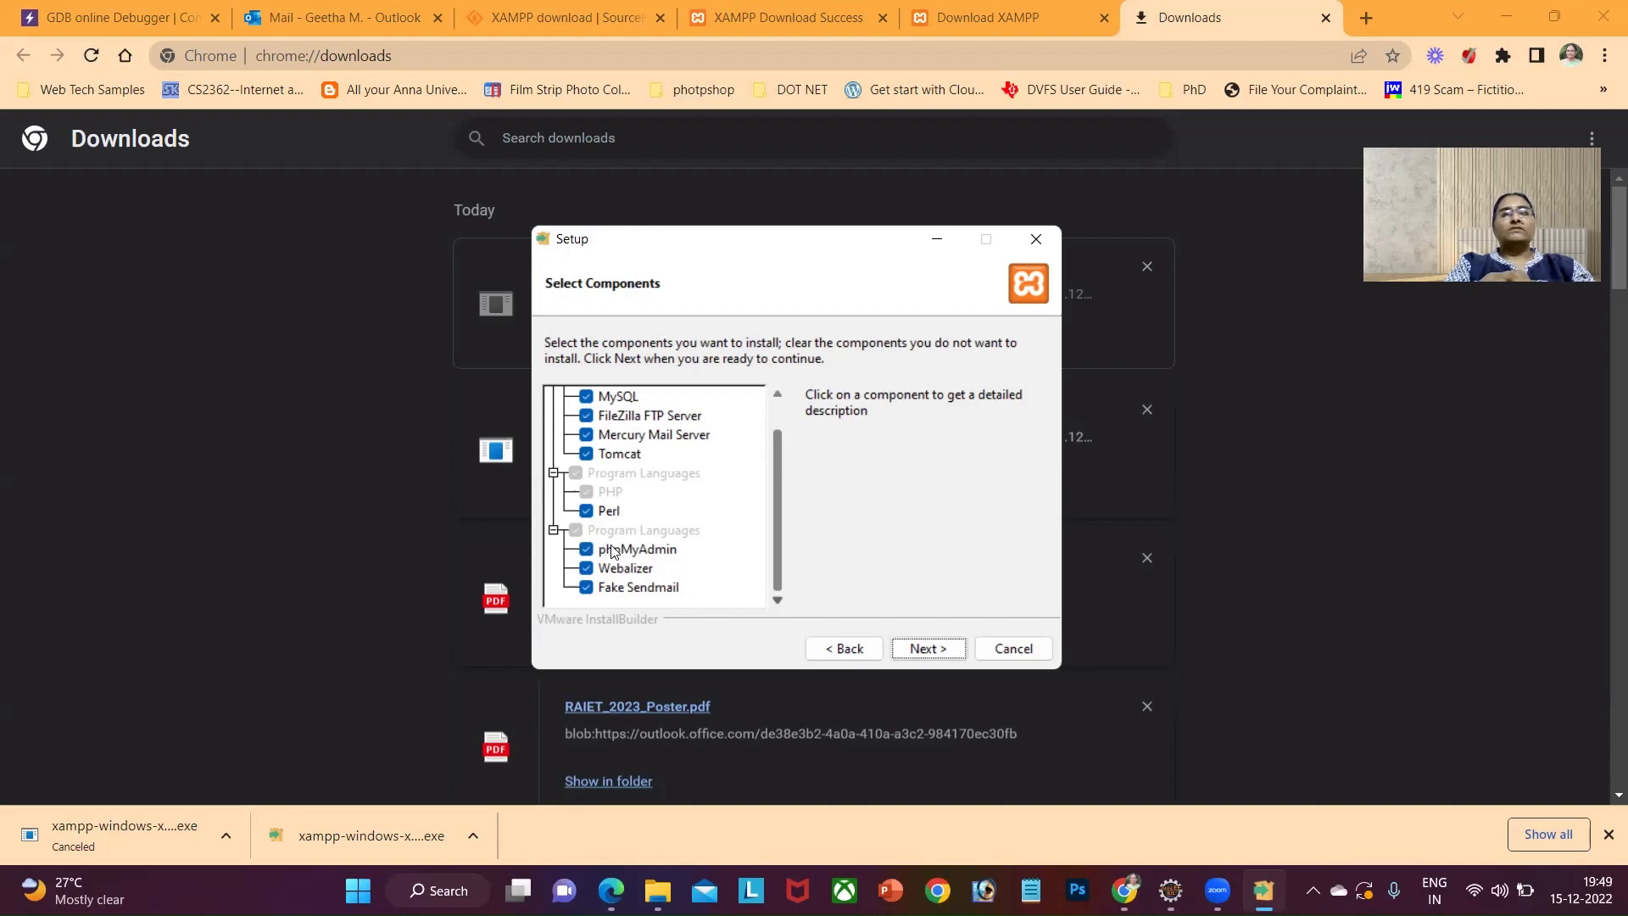
click(918, 649)
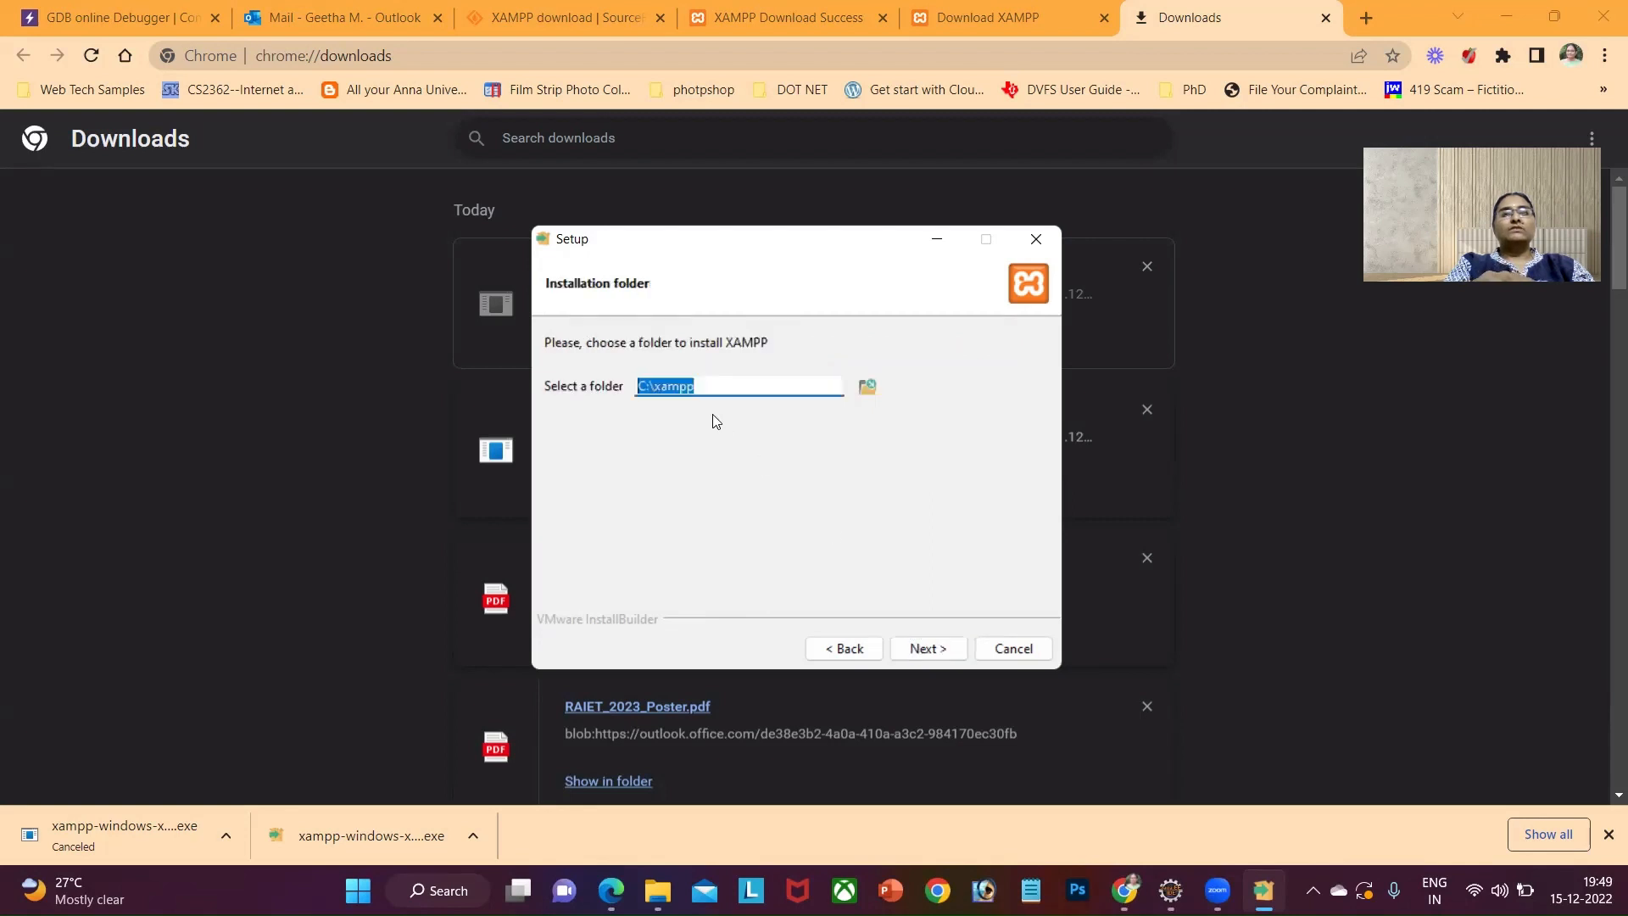
click(867, 385)
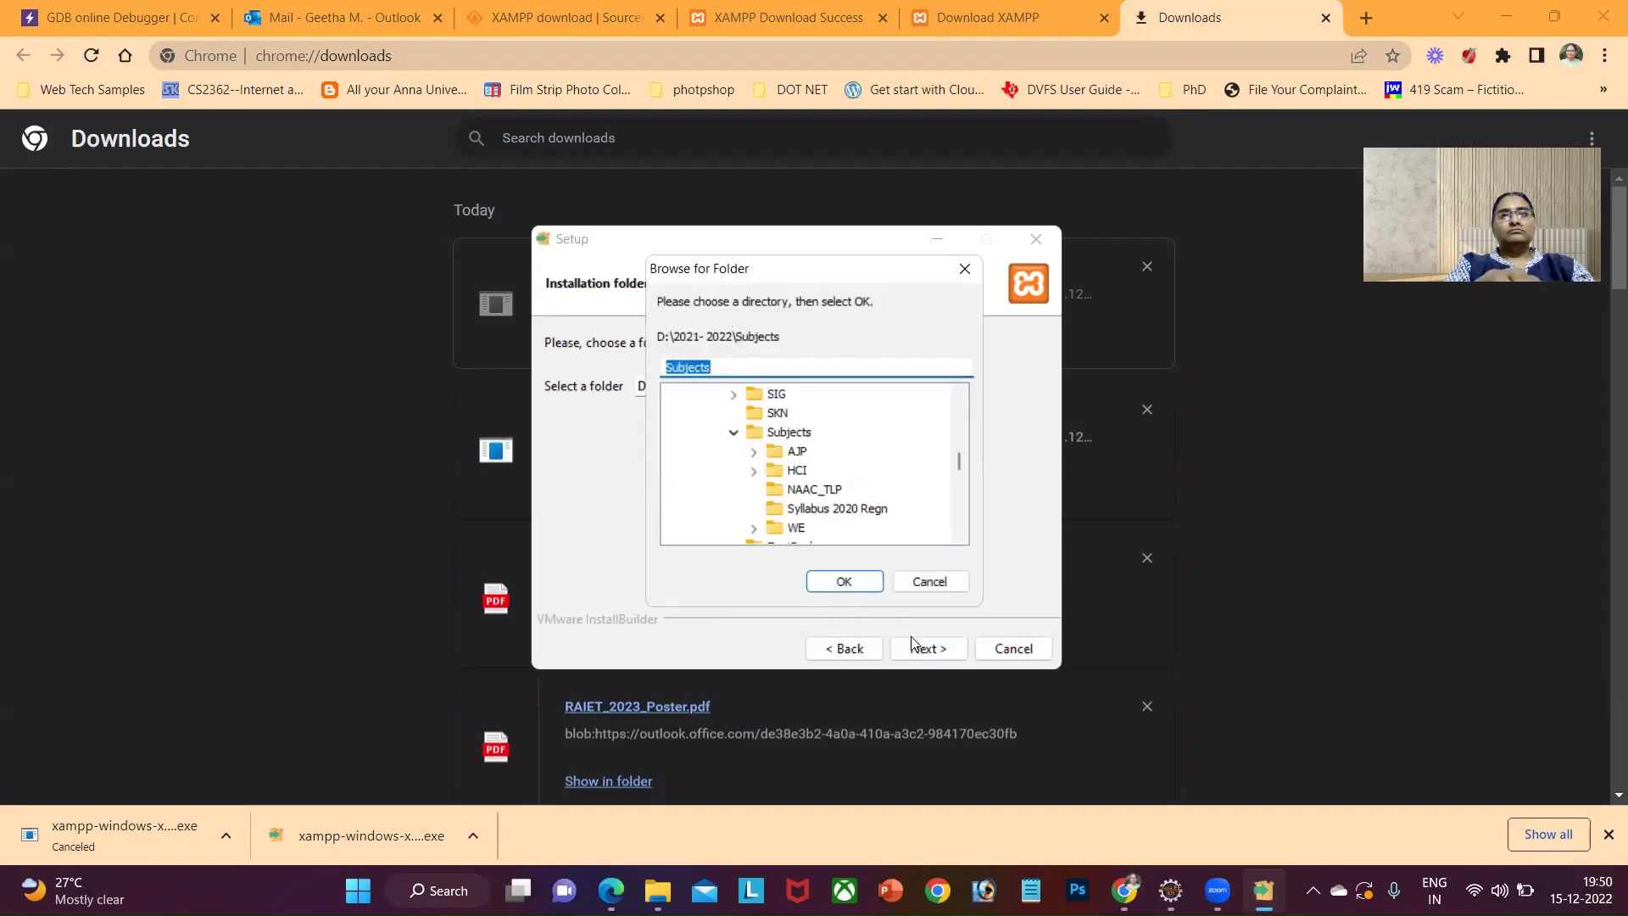
click(789, 433)
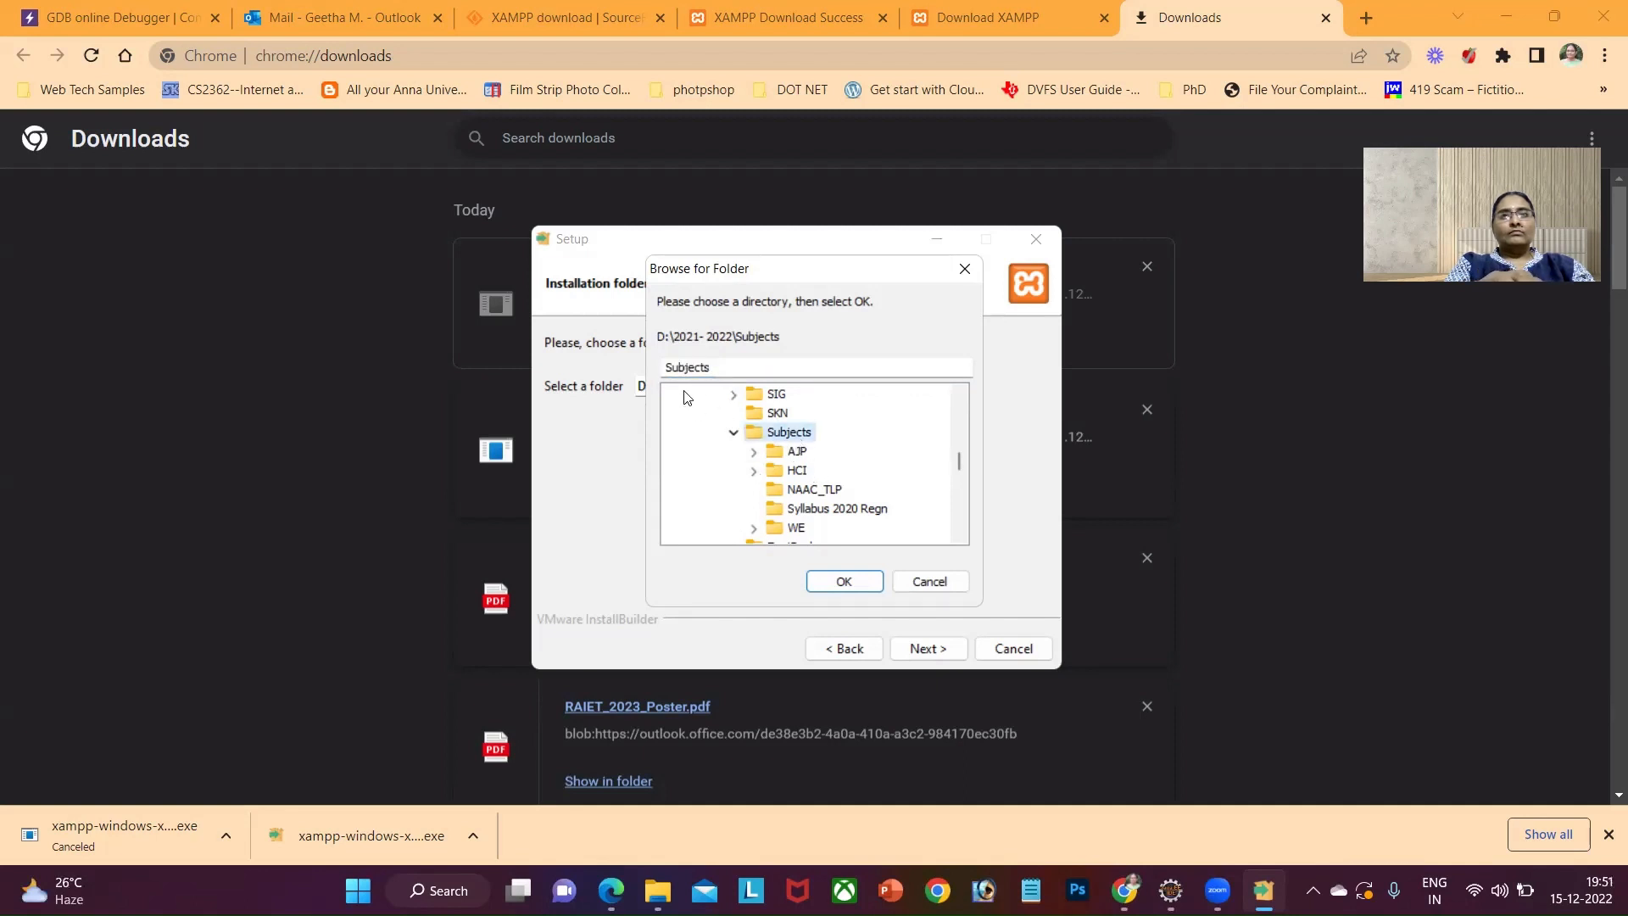
click(958, 515)
click(959, 516)
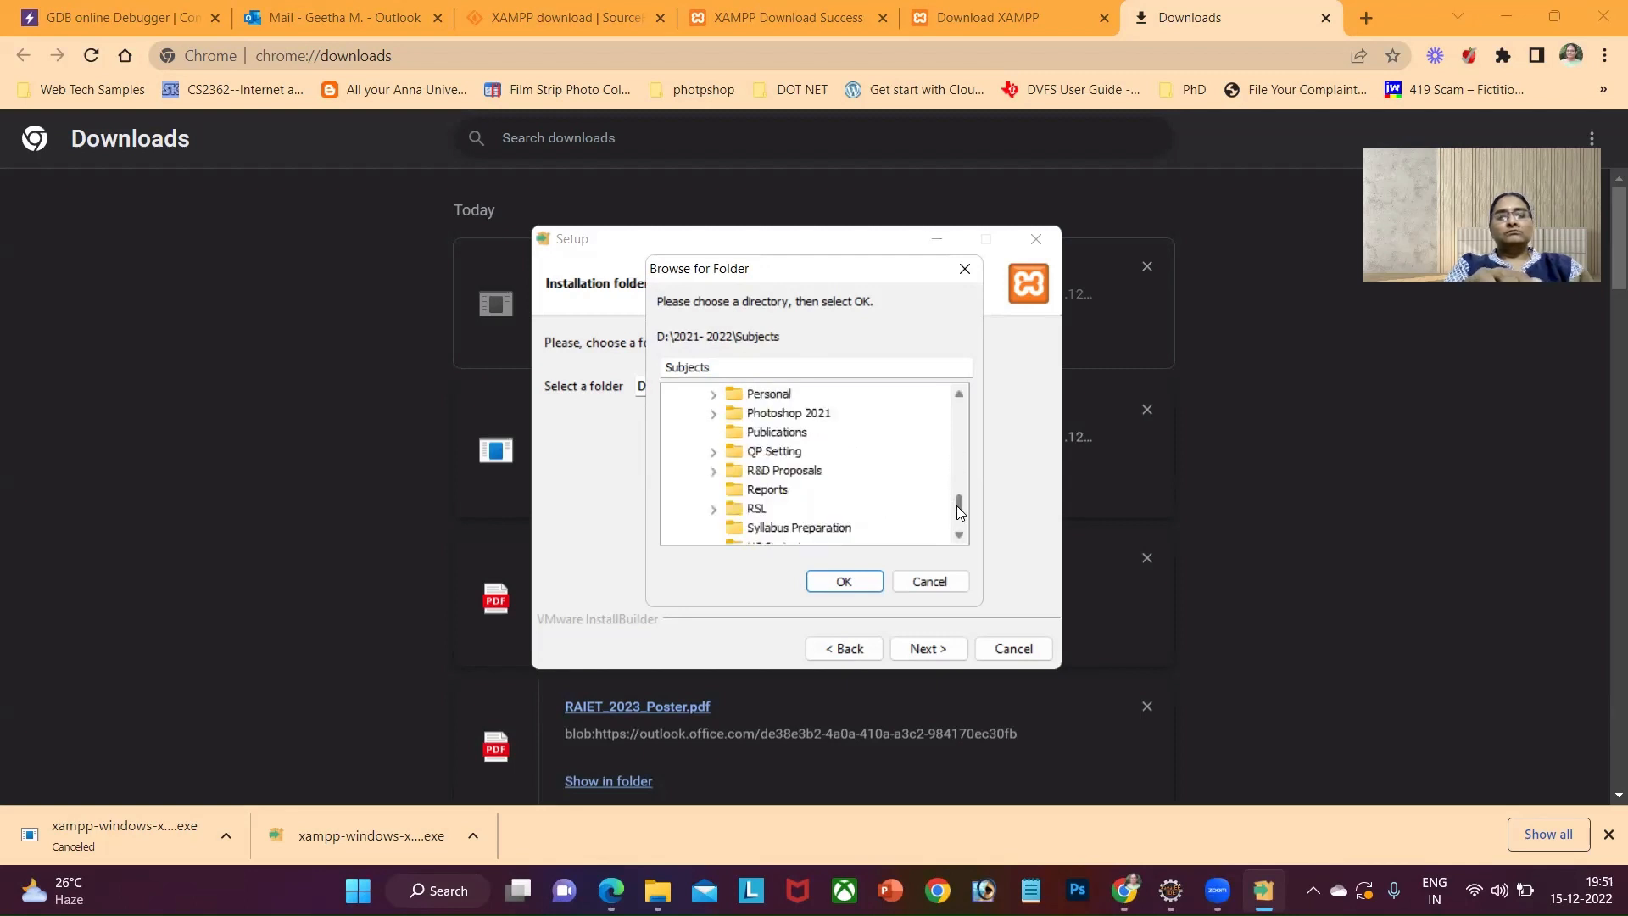
drag(959, 509, 959, 397)
click(673, 490)
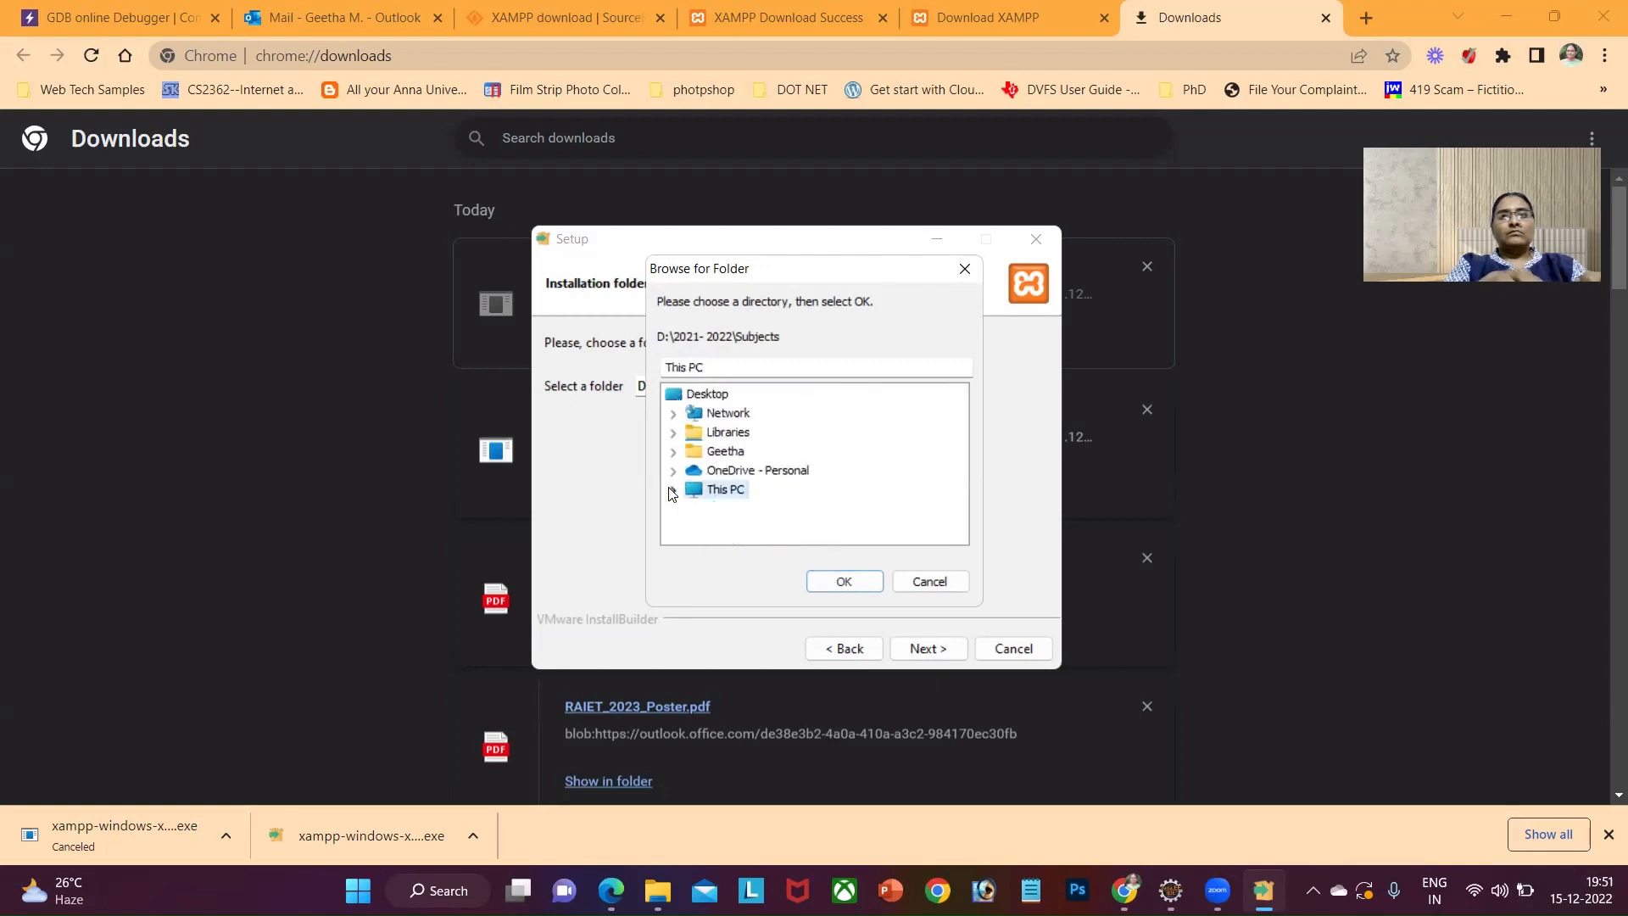
click(671, 492)
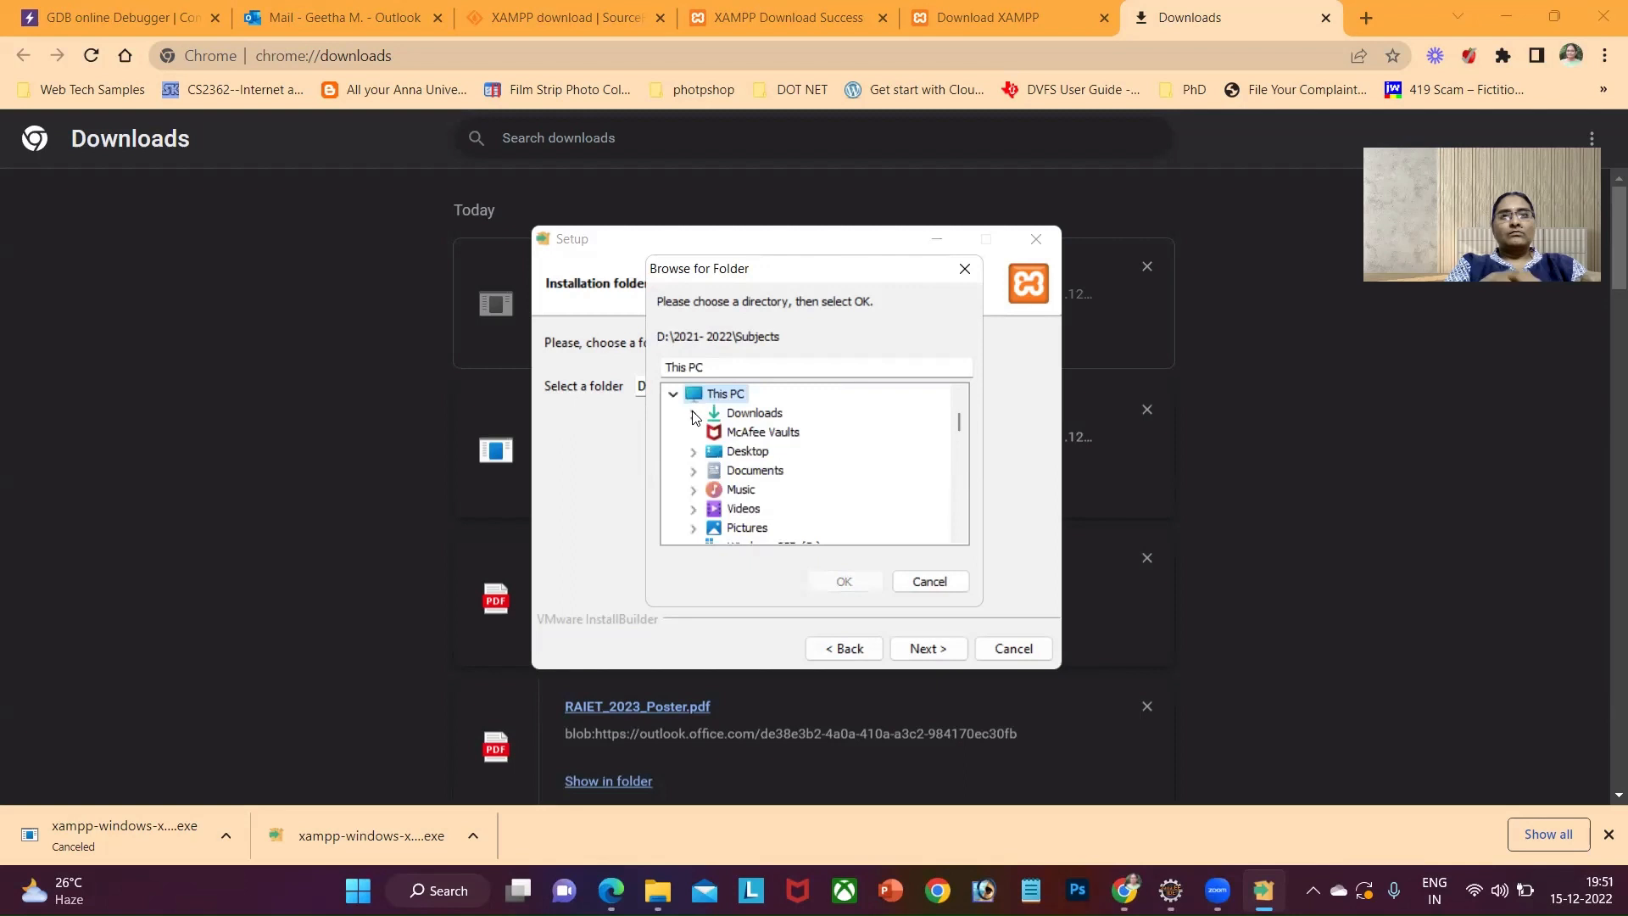
scroll(959, 539, down, 1)
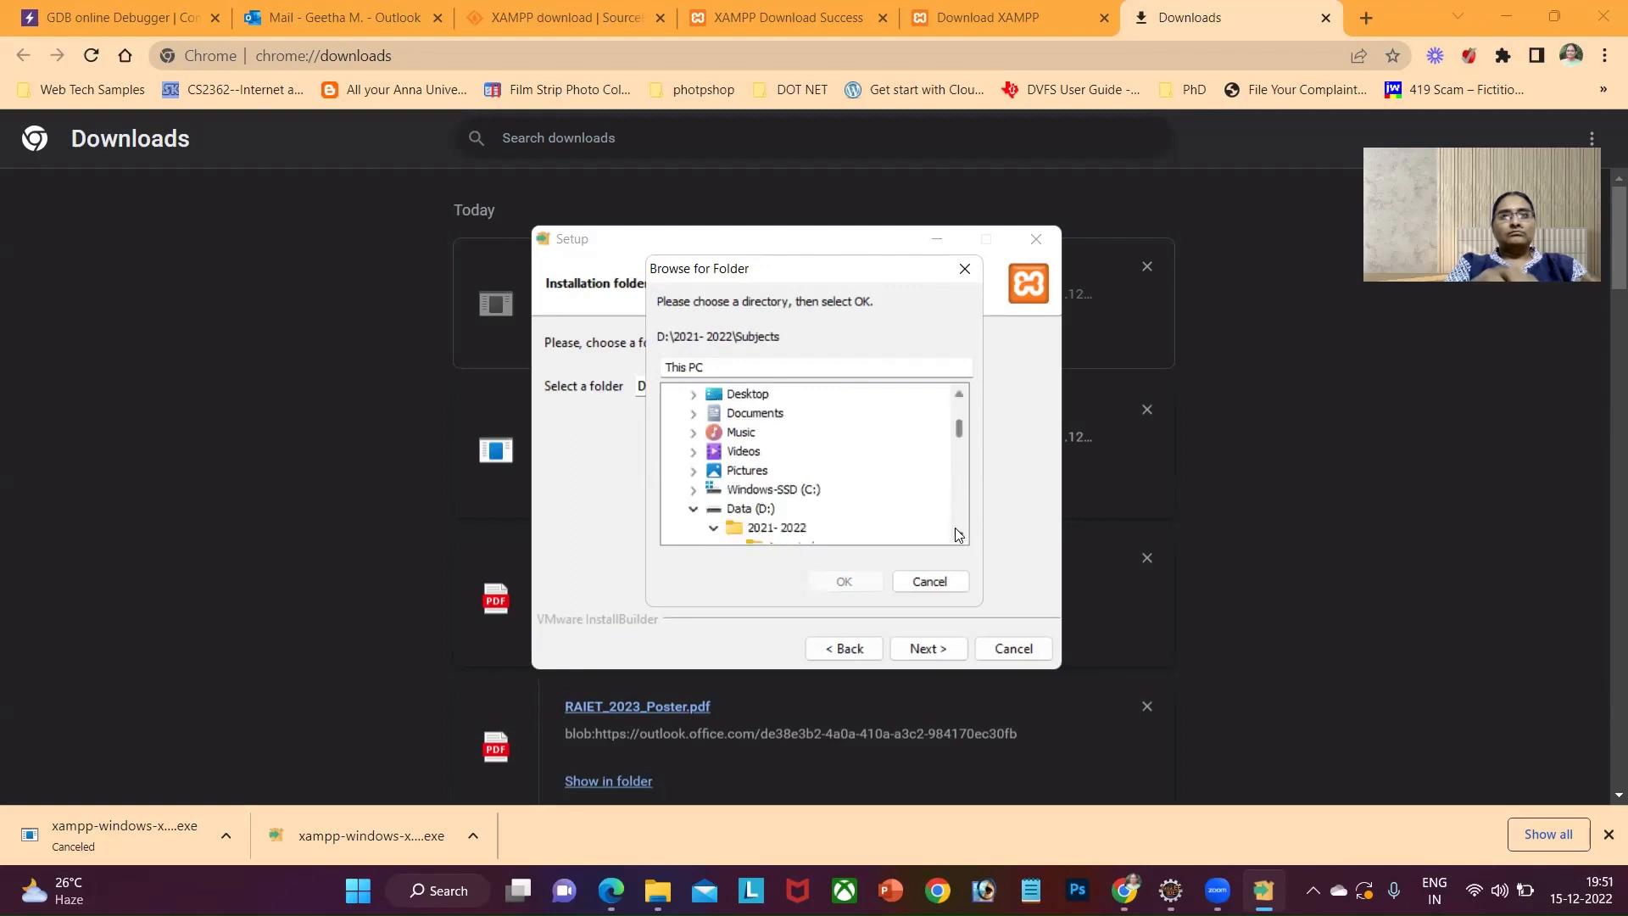
click(693, 512)
scroll(955, 533, down, 1)
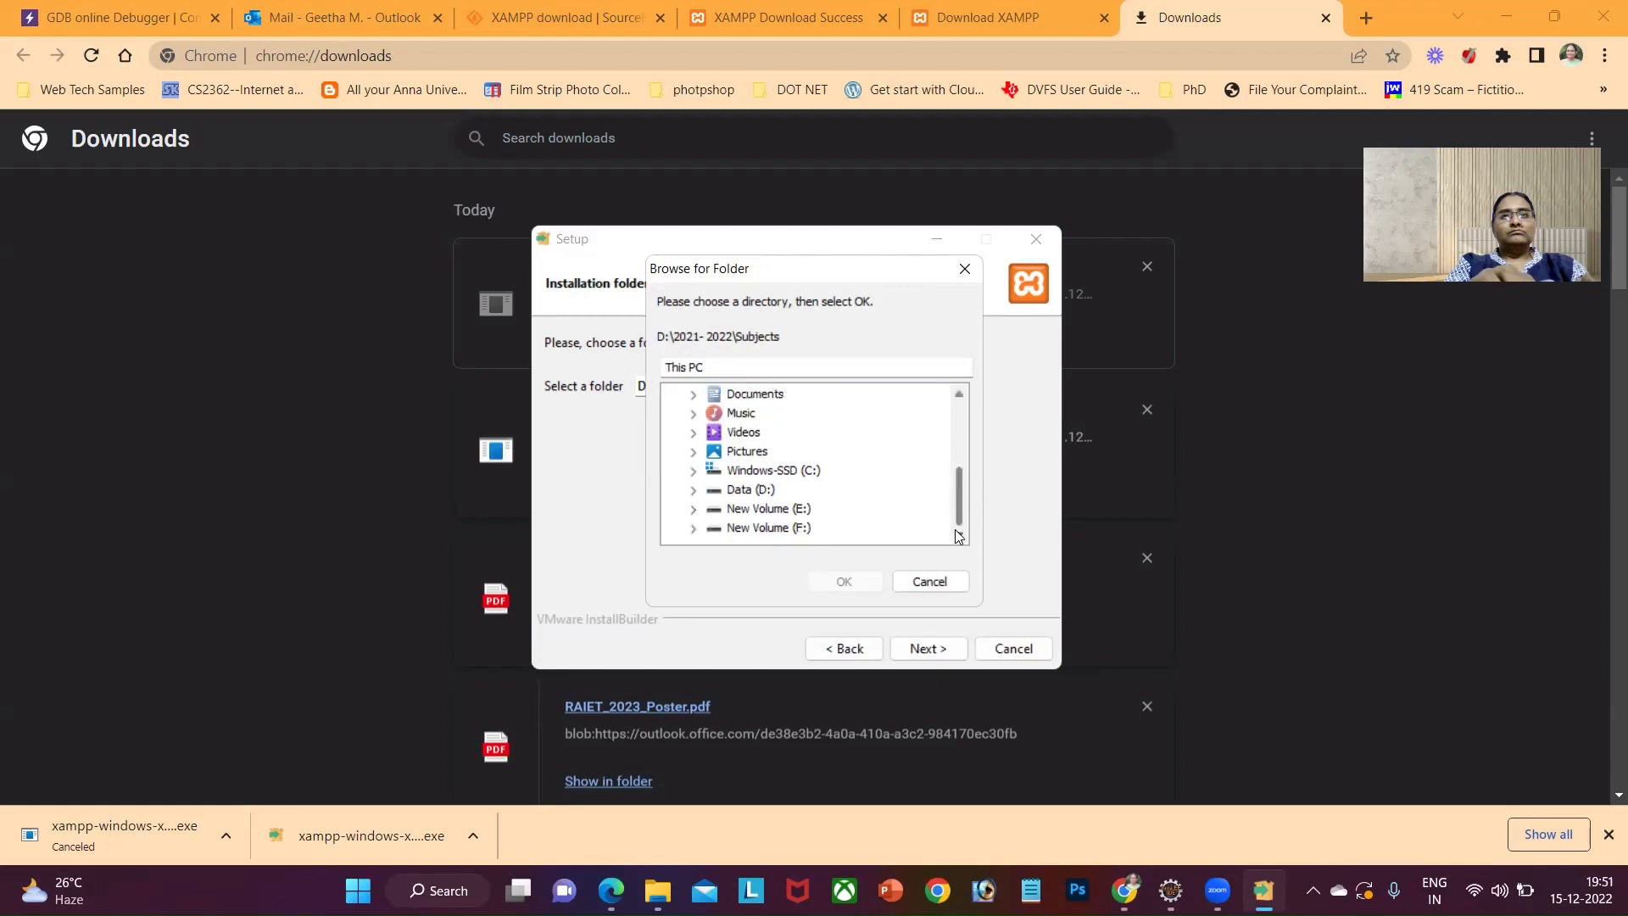
click(694, 527)
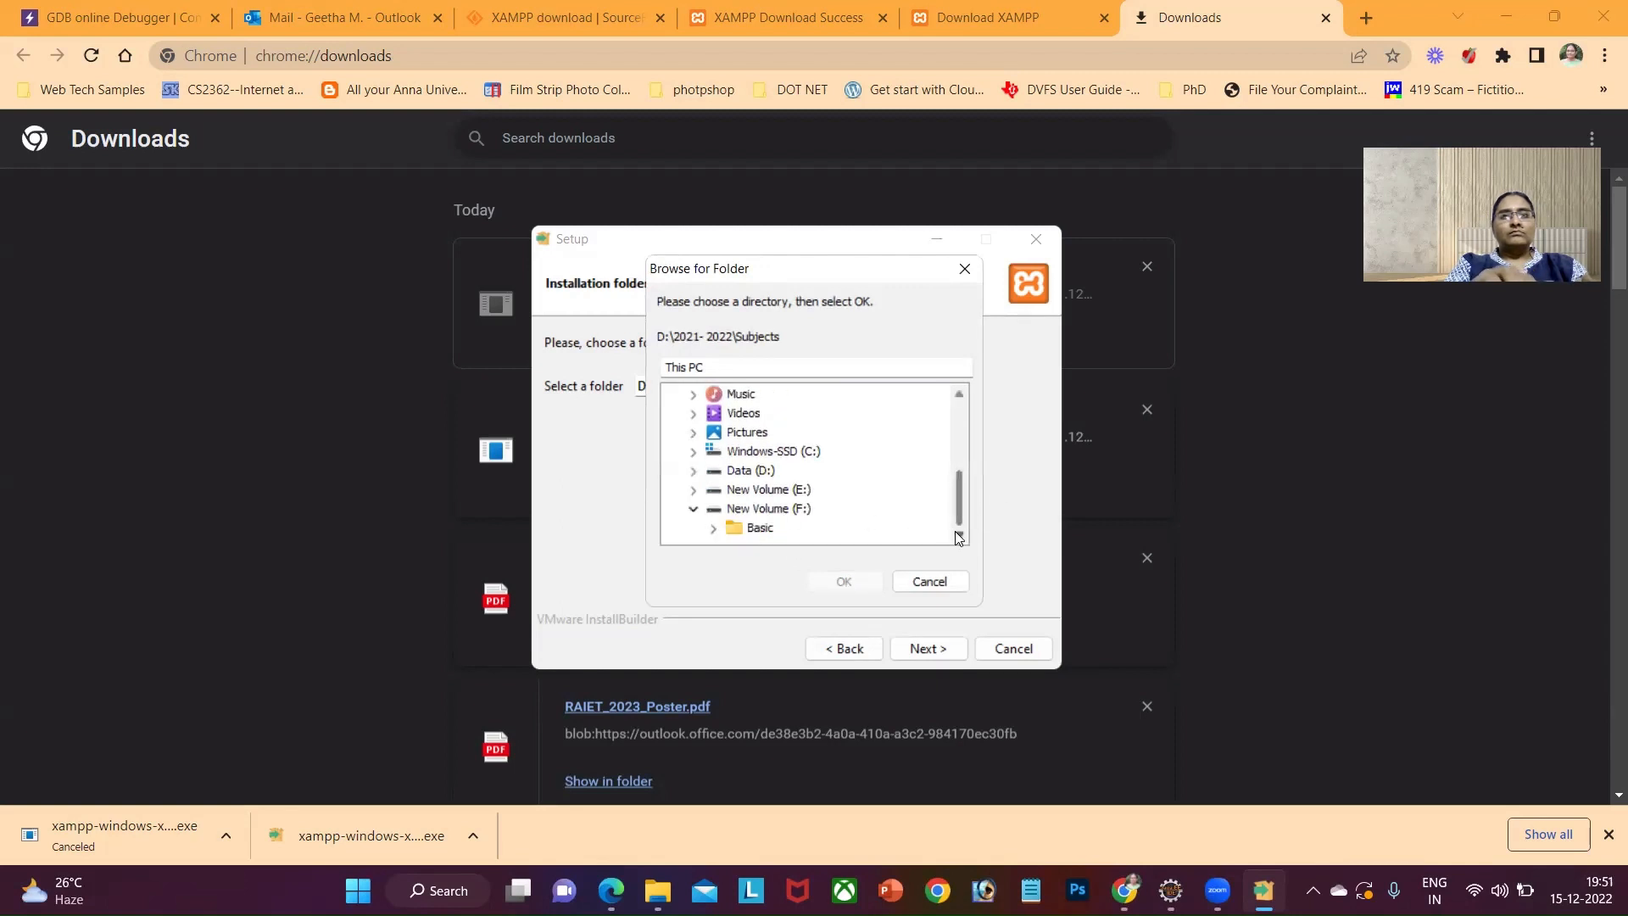
click(749, 526)
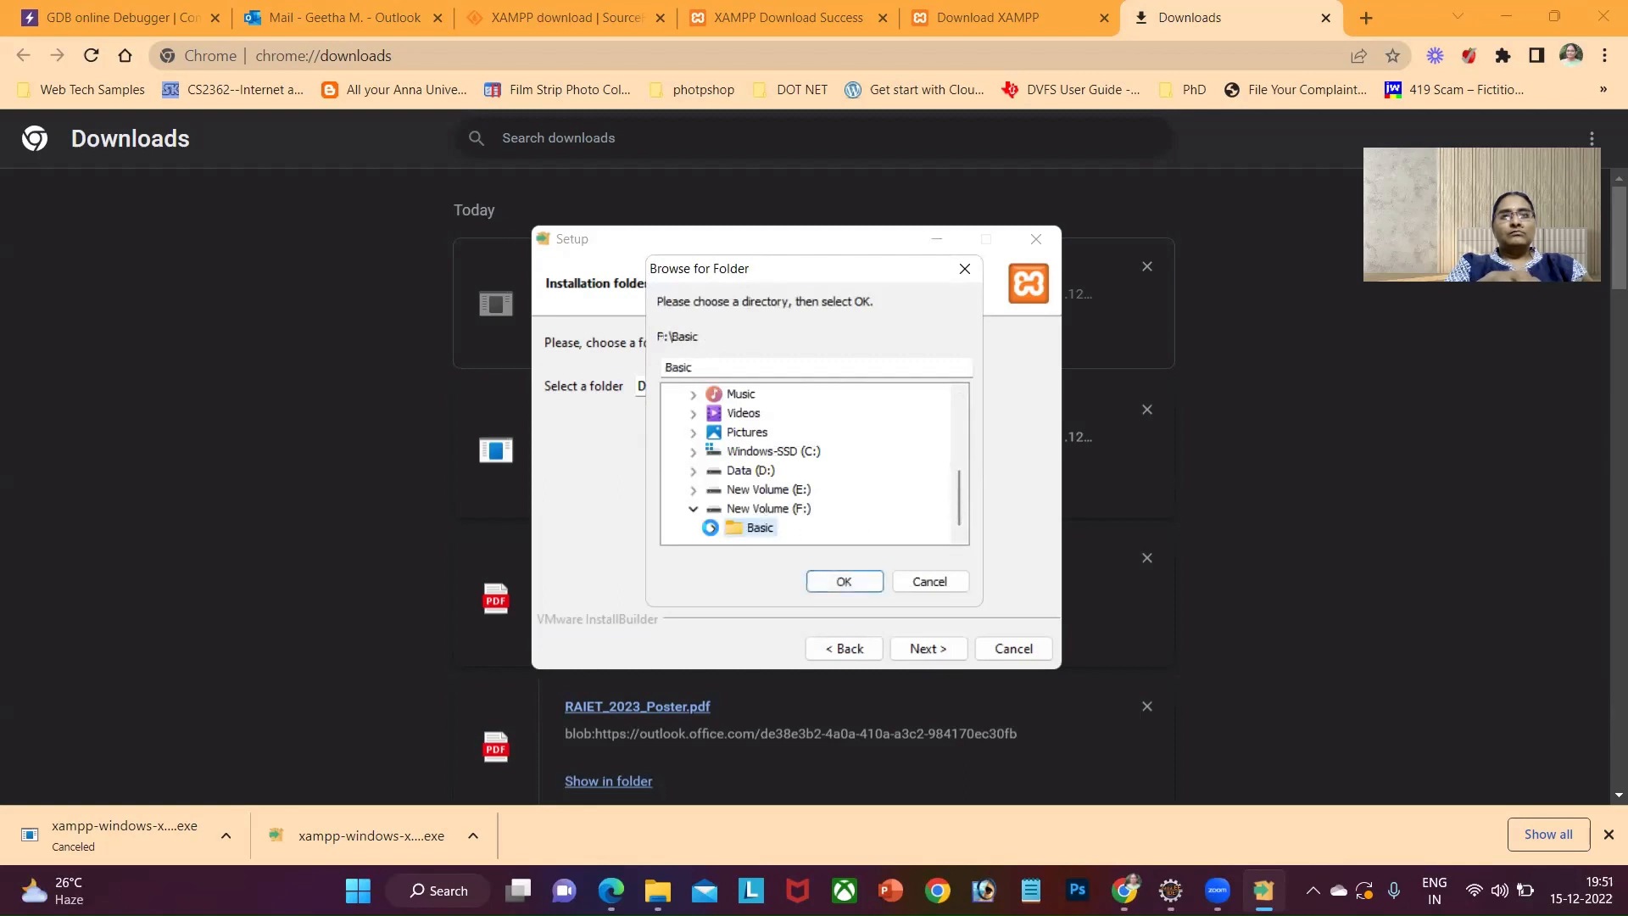
click(712, 528)
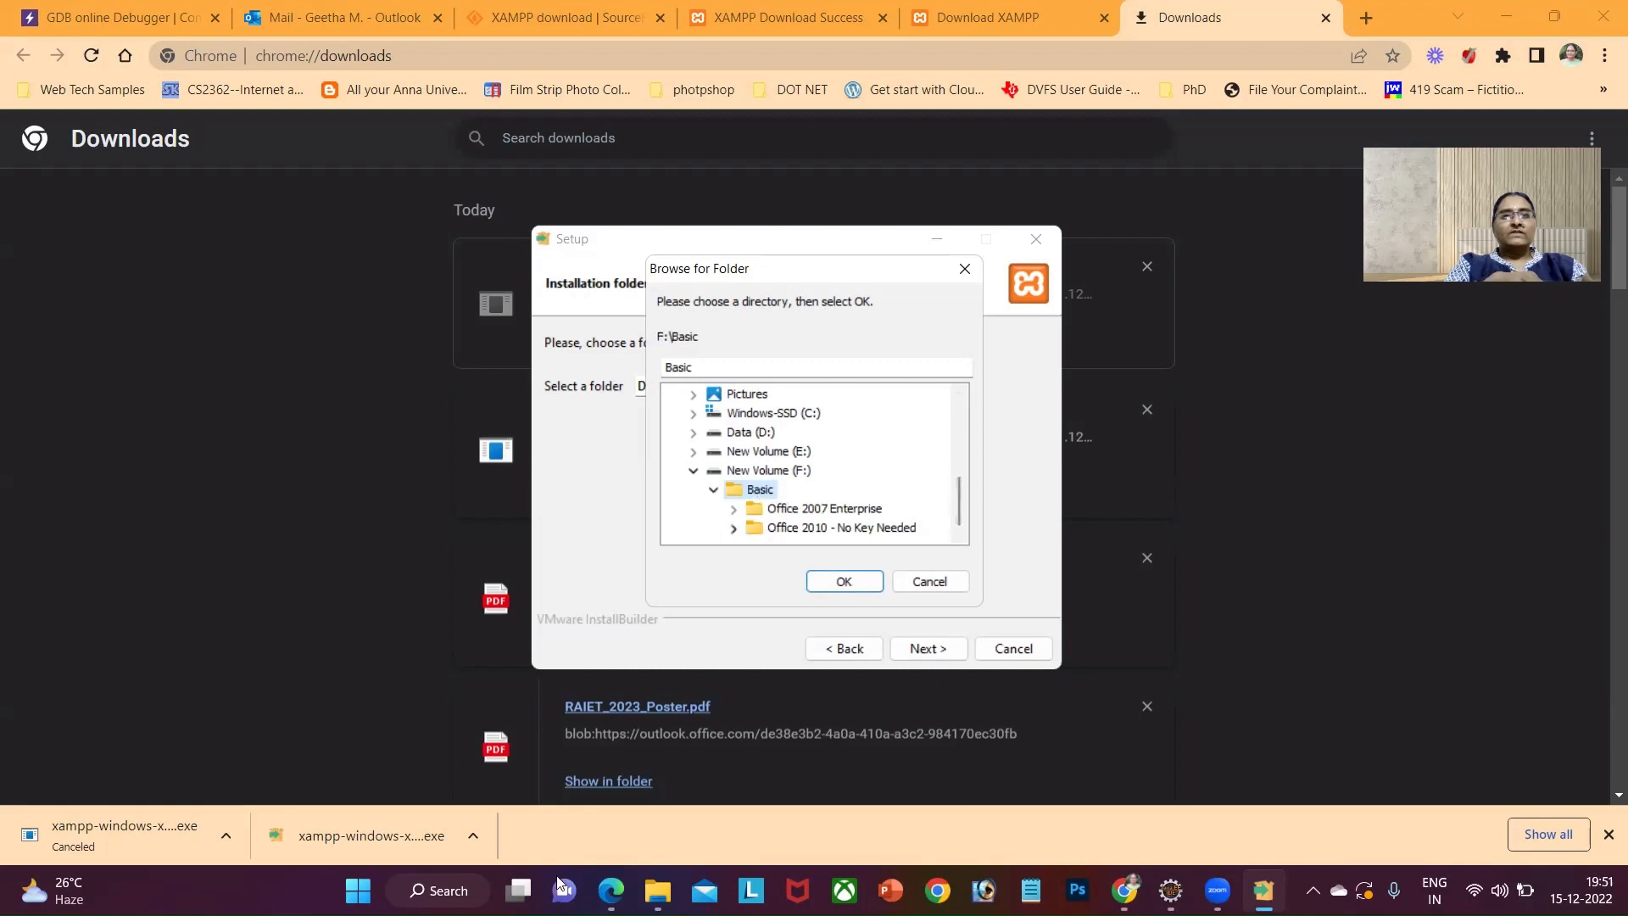
Switch to File Explorer and create a folder named Xampp inside the 2021- 2022 folder on Data (D:).
mouse_move(658, 890)
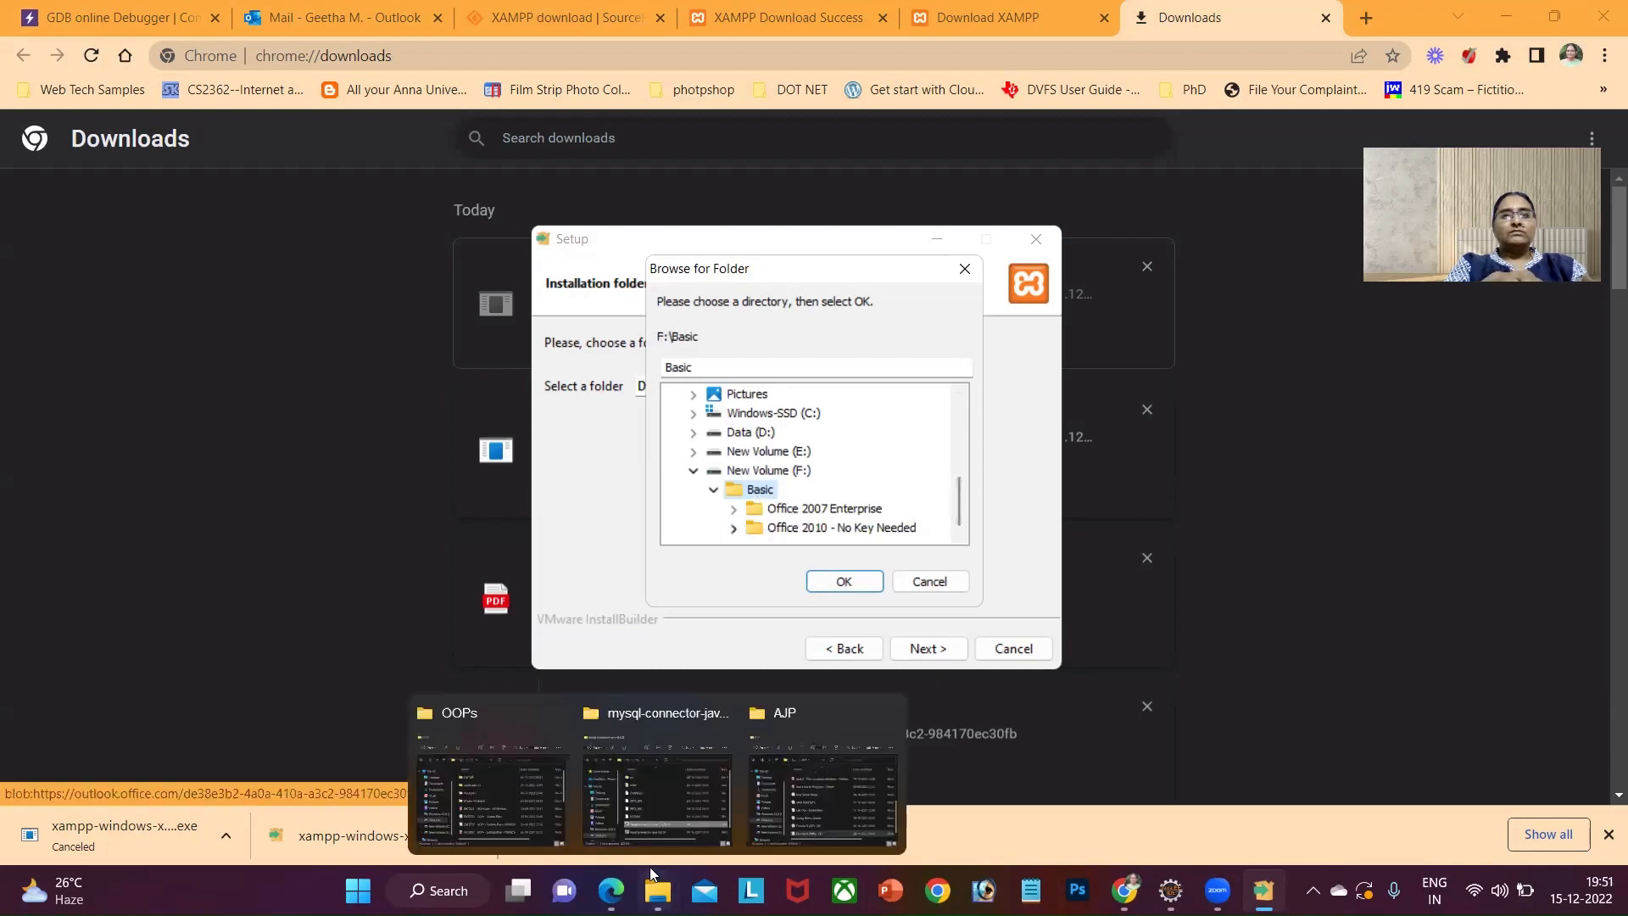
click(778, 792)
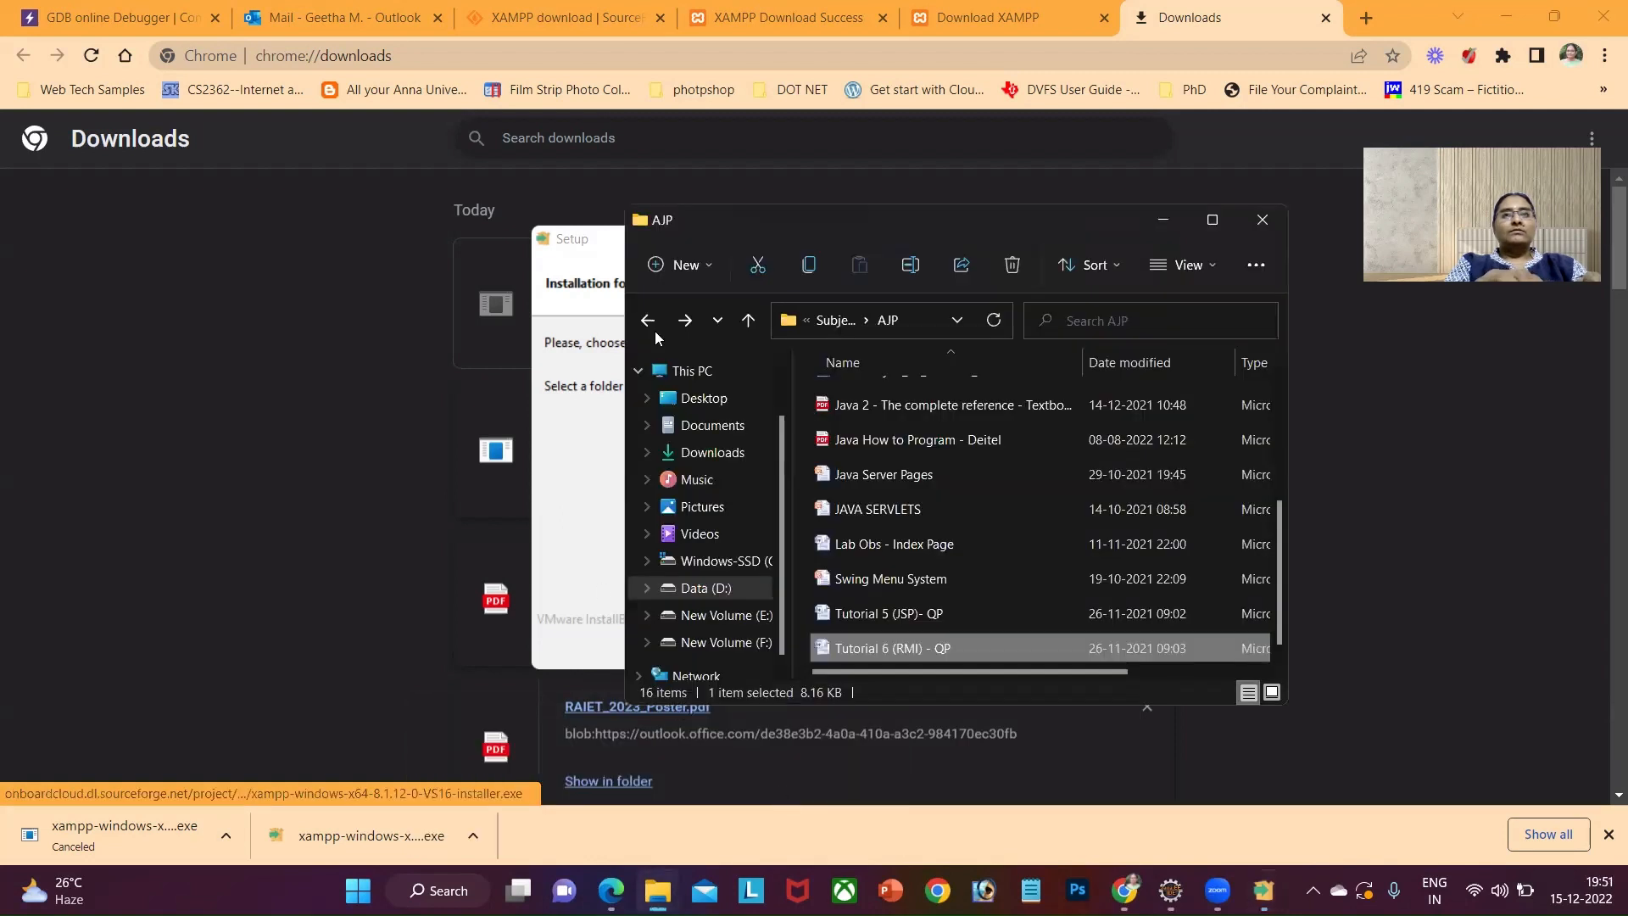
click(707, 589)
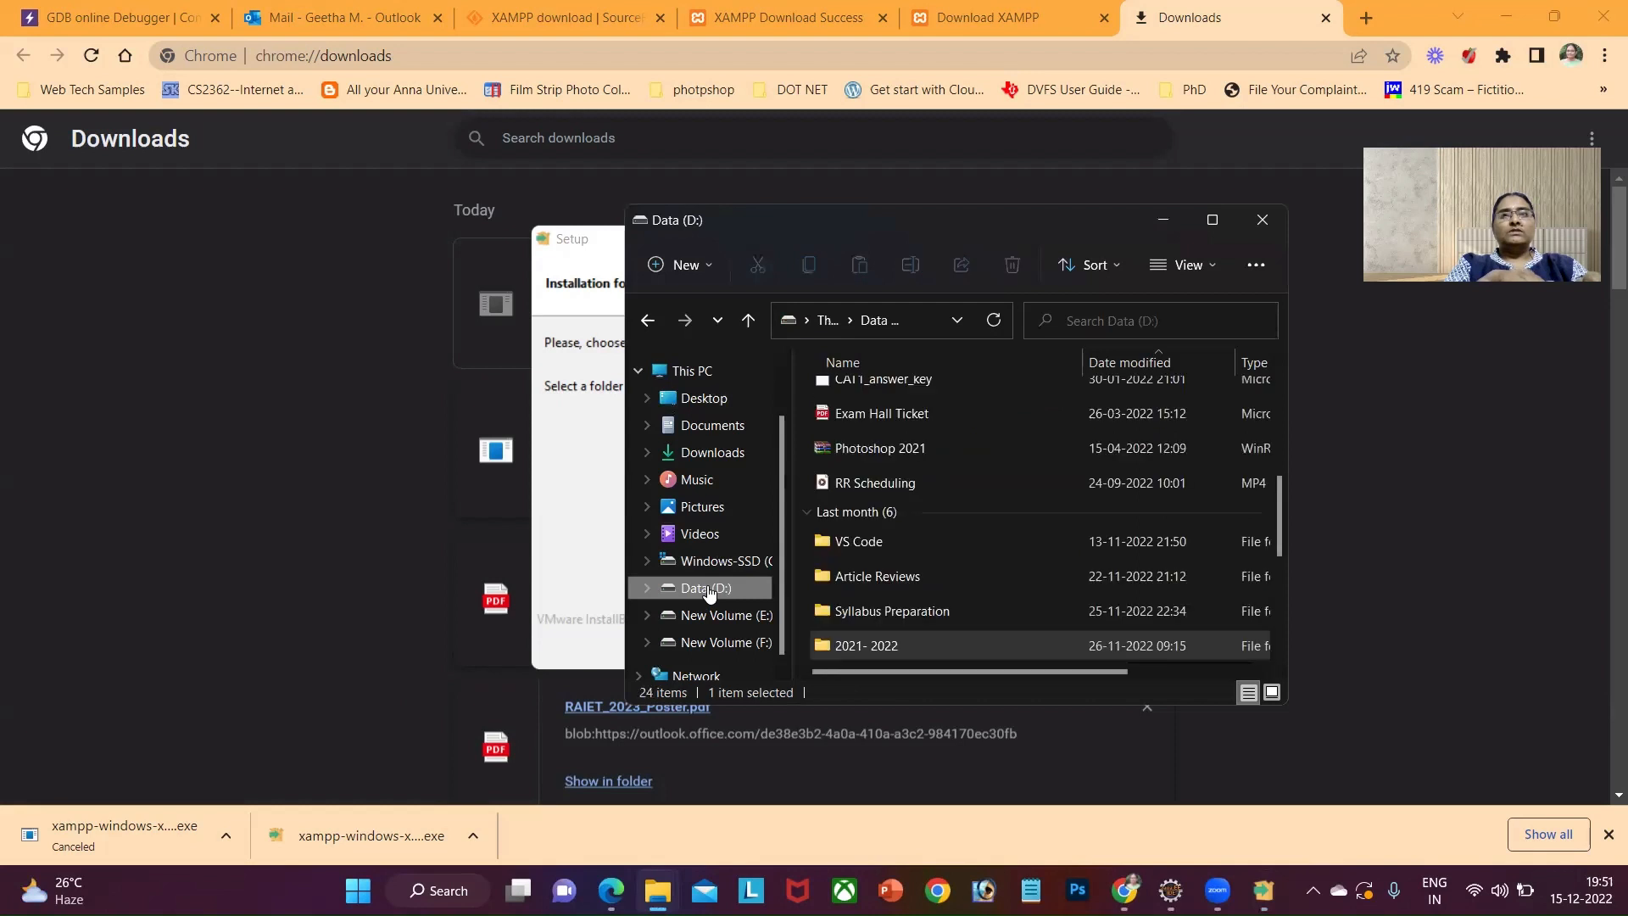
double_click(866, 643)
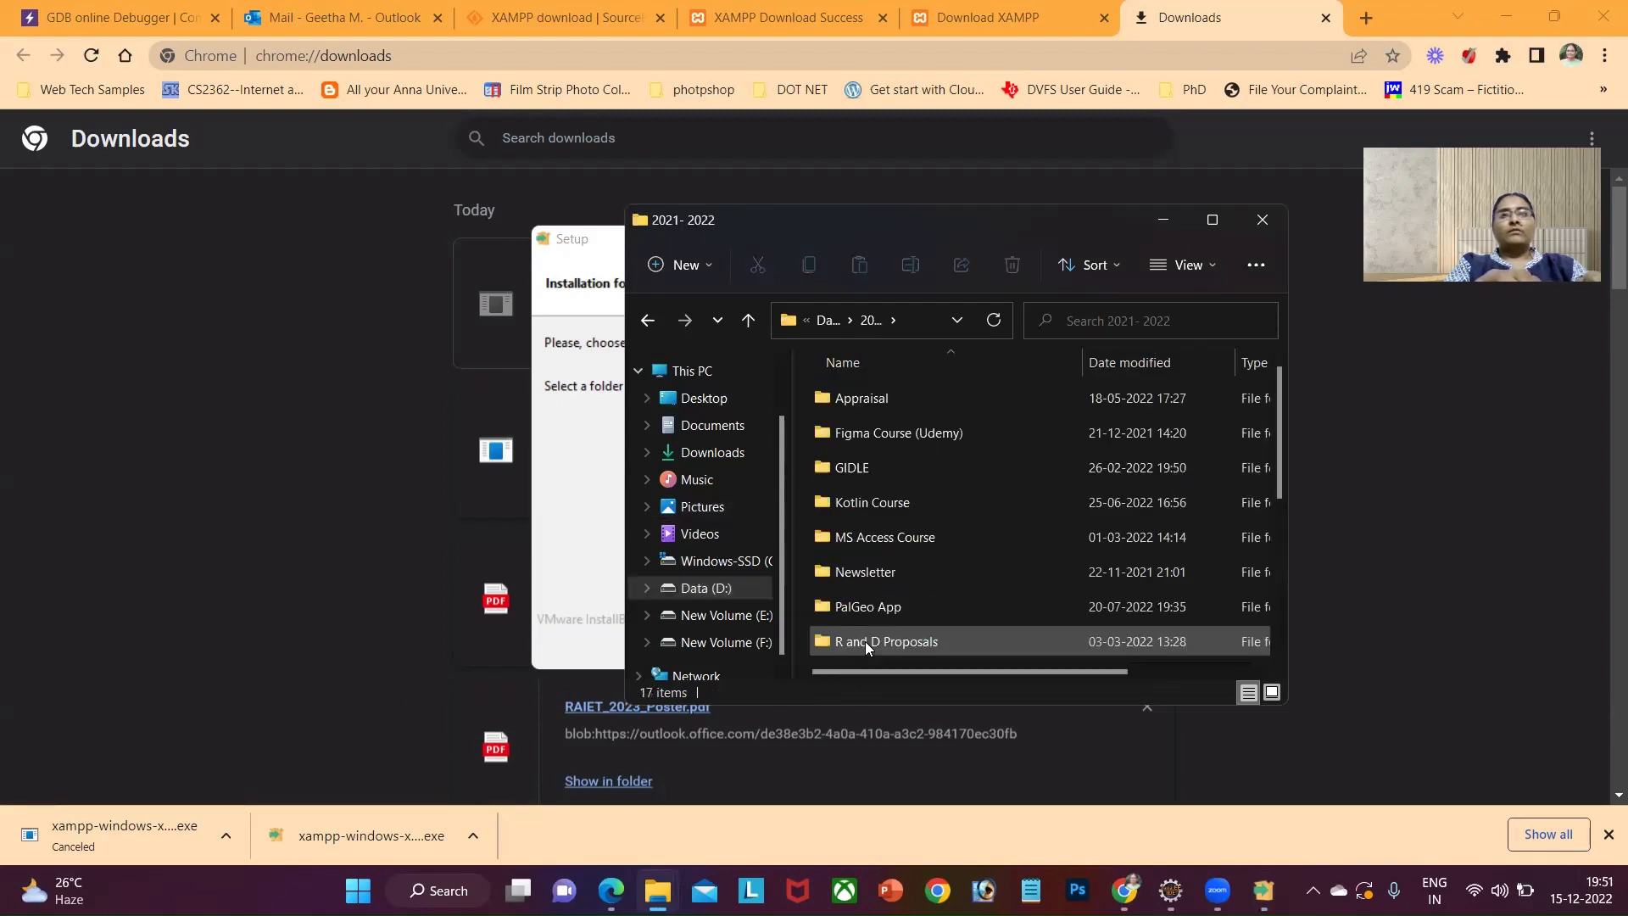
mouse_move(819, 467)
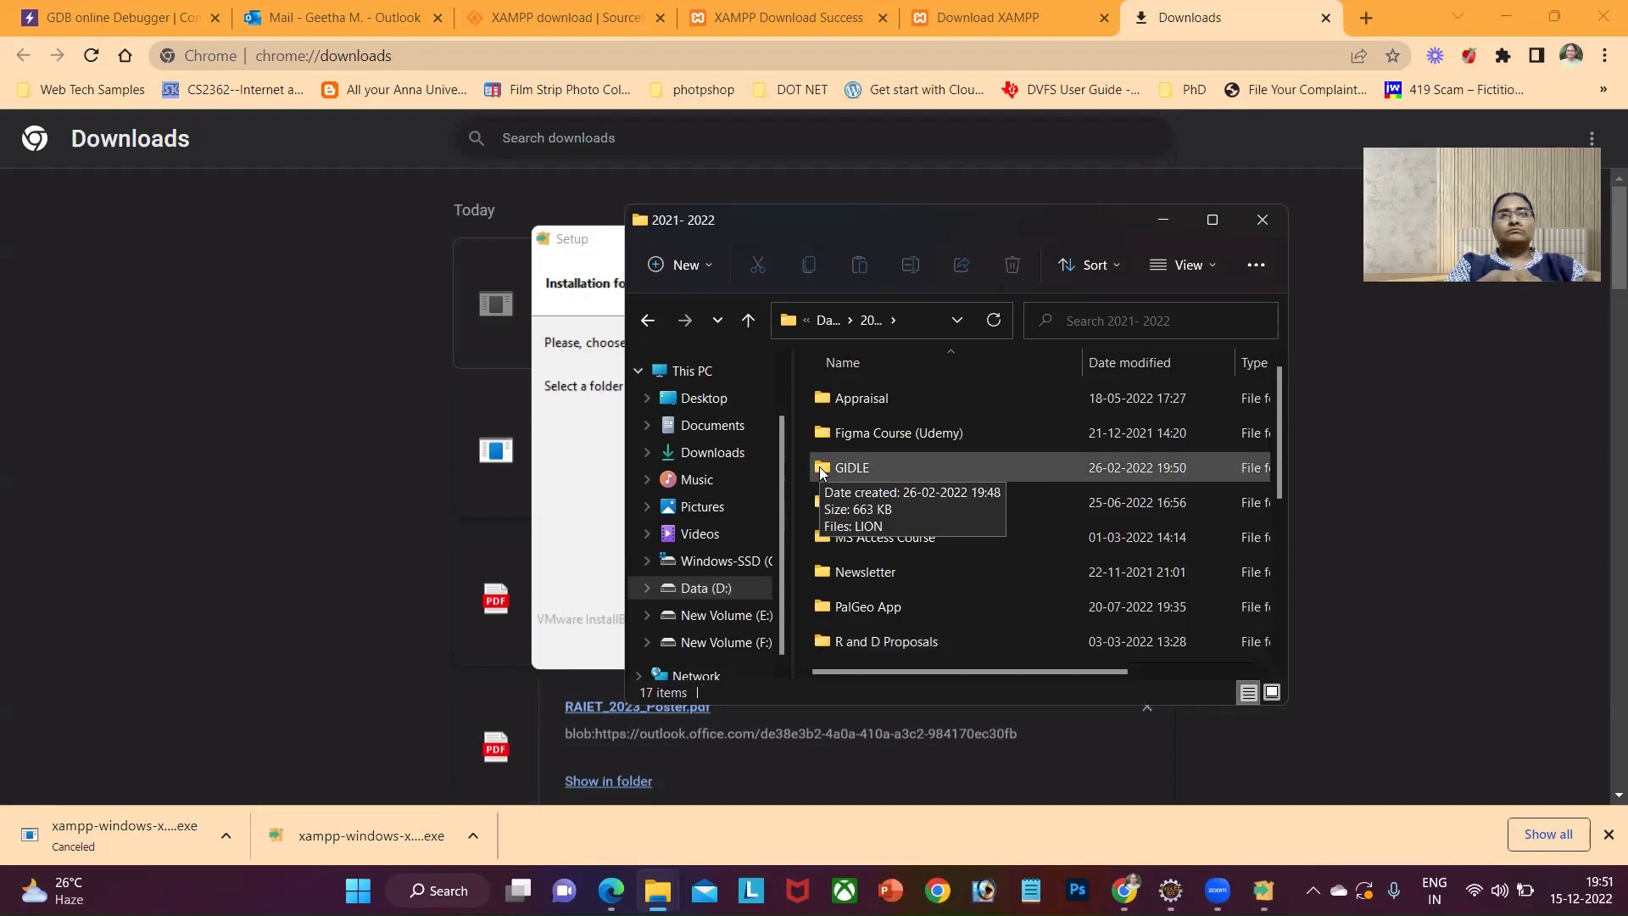
click(679, 264)
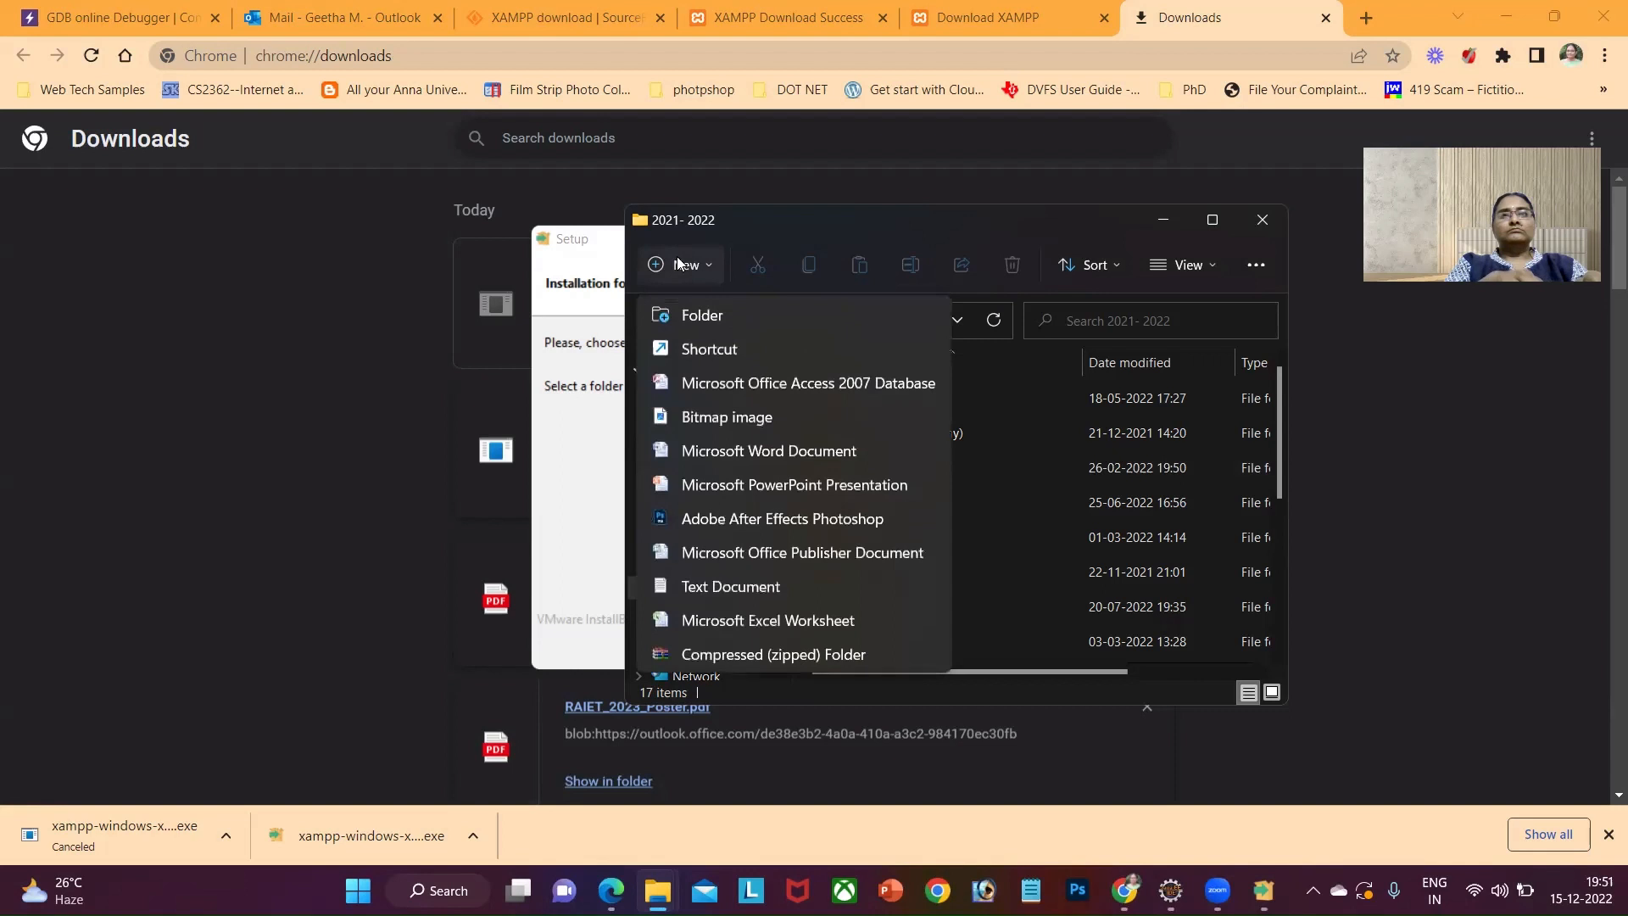
click(712, 319)
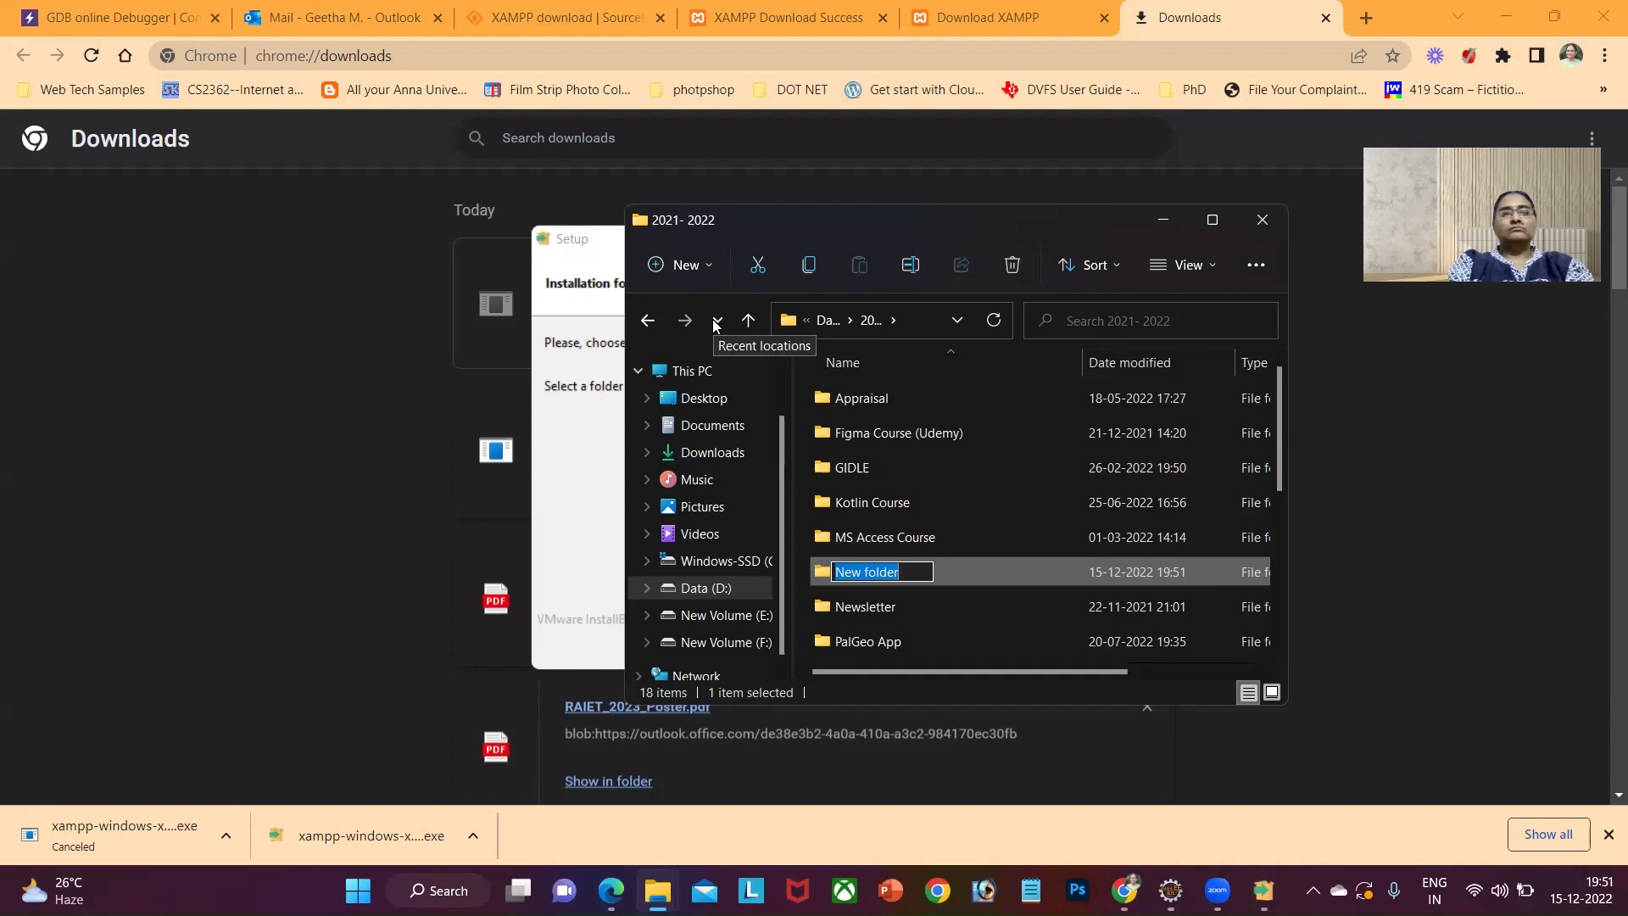
text(Xa)
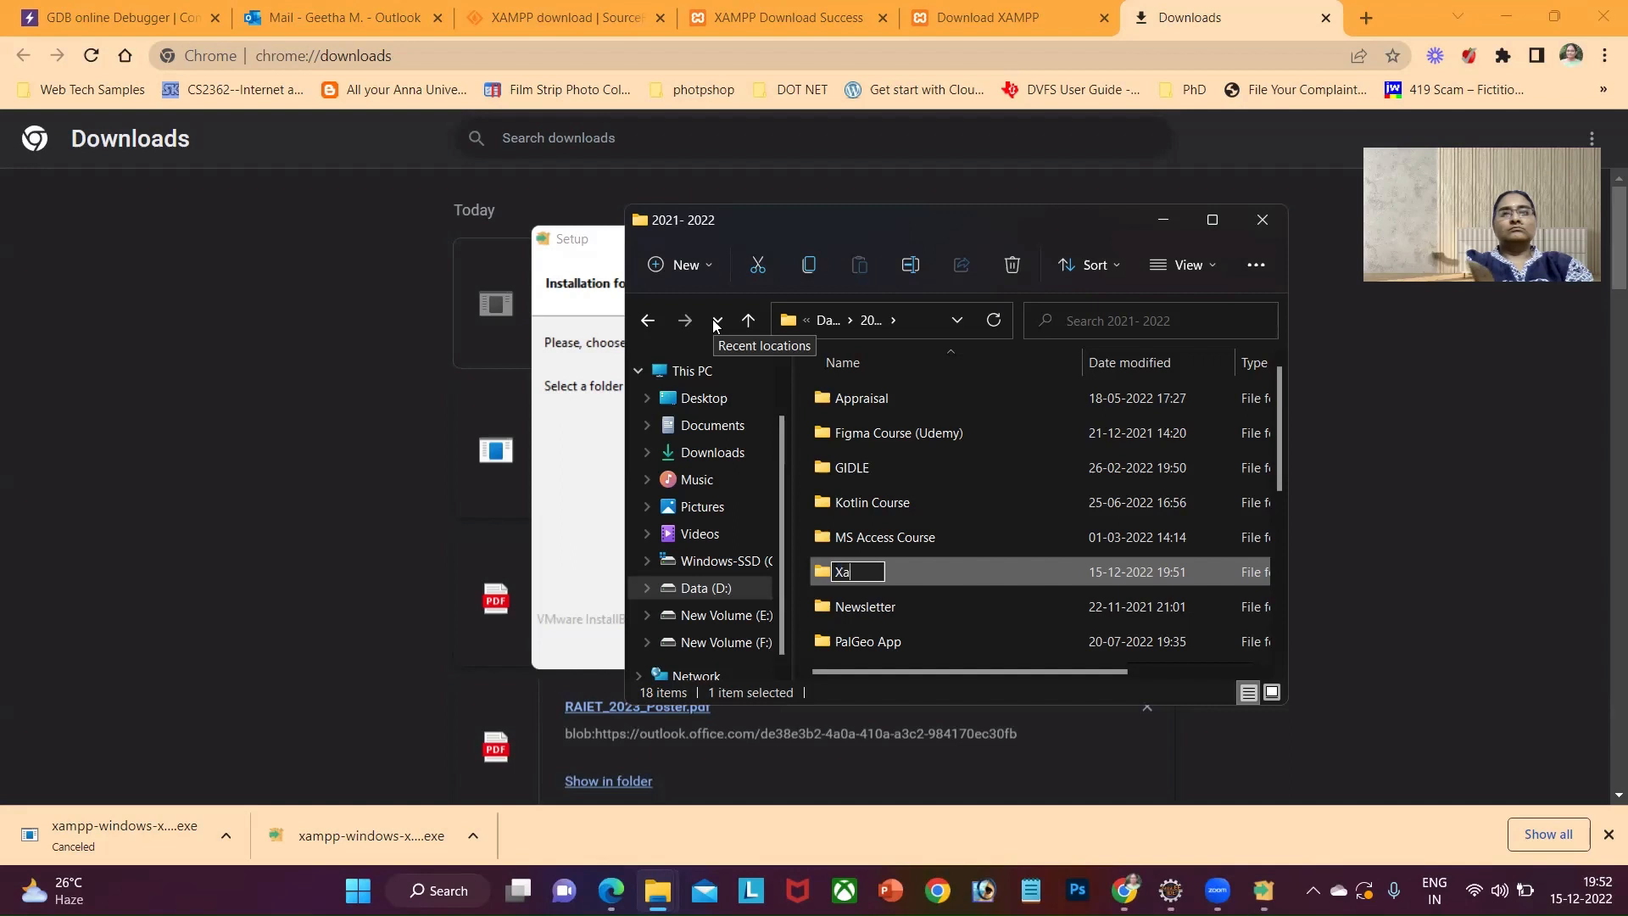
text(mpp)
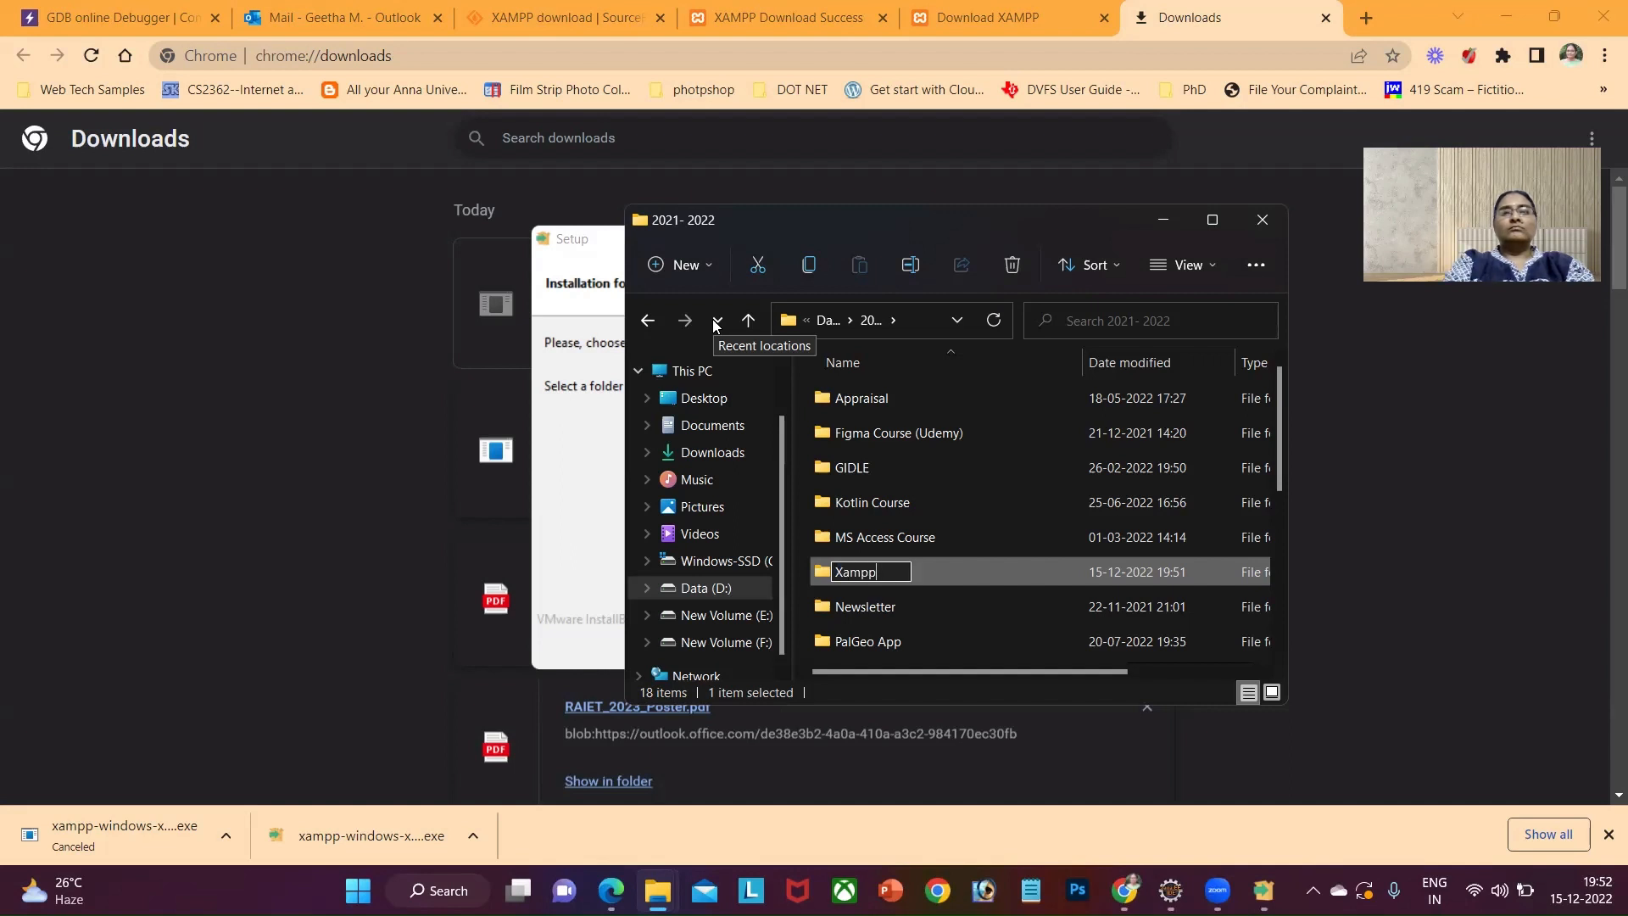
key(Return)
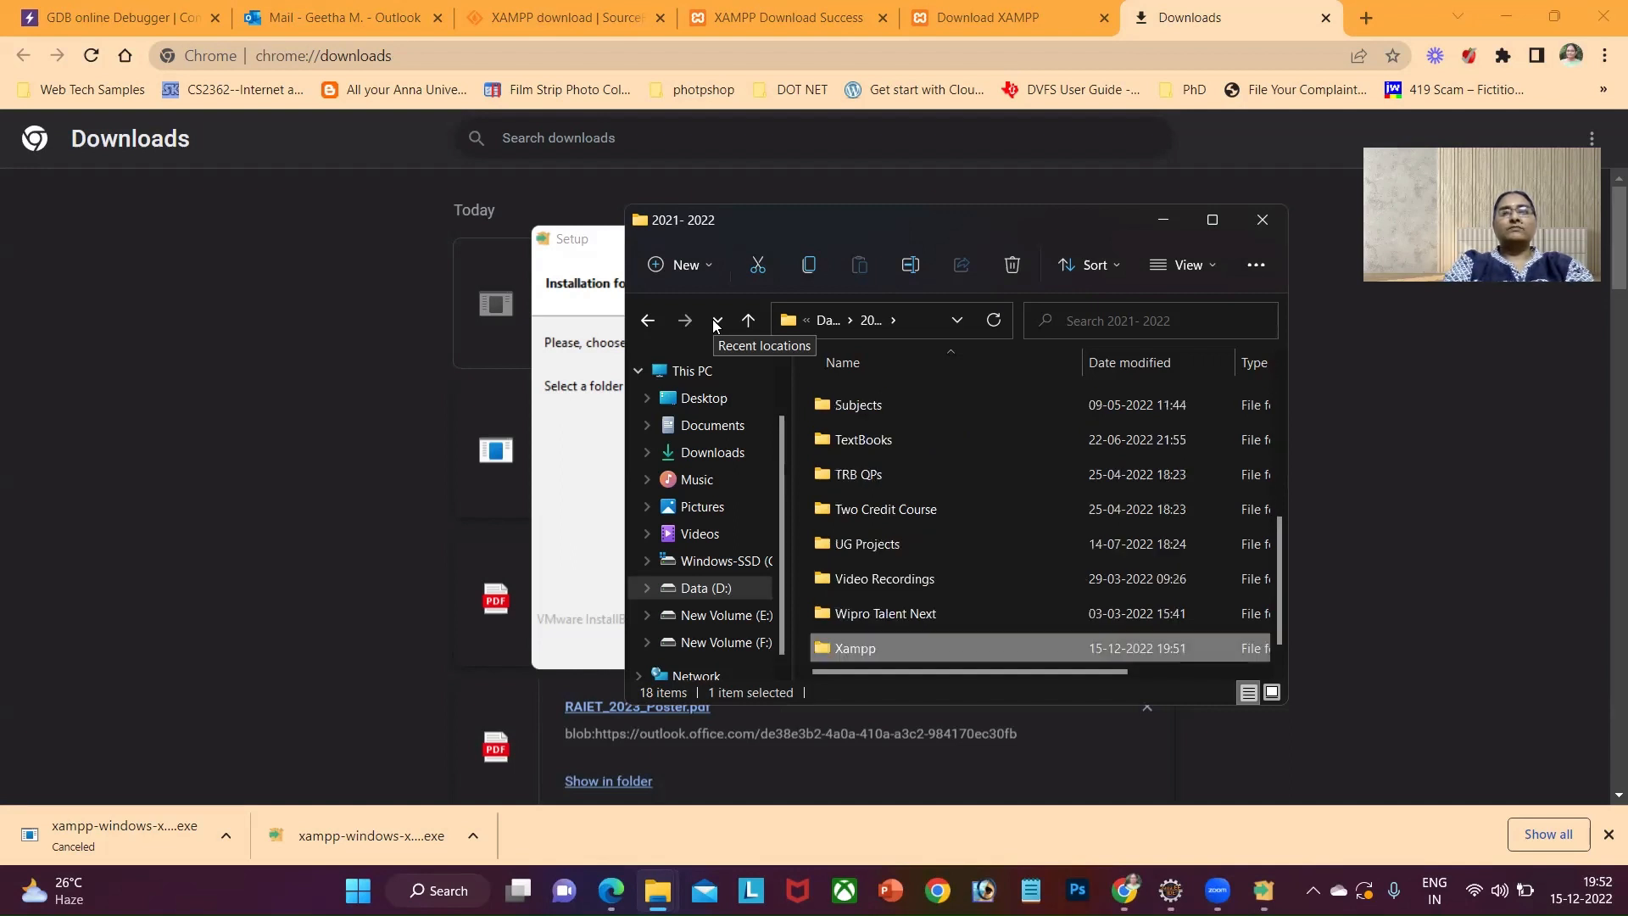
click(560, 451)
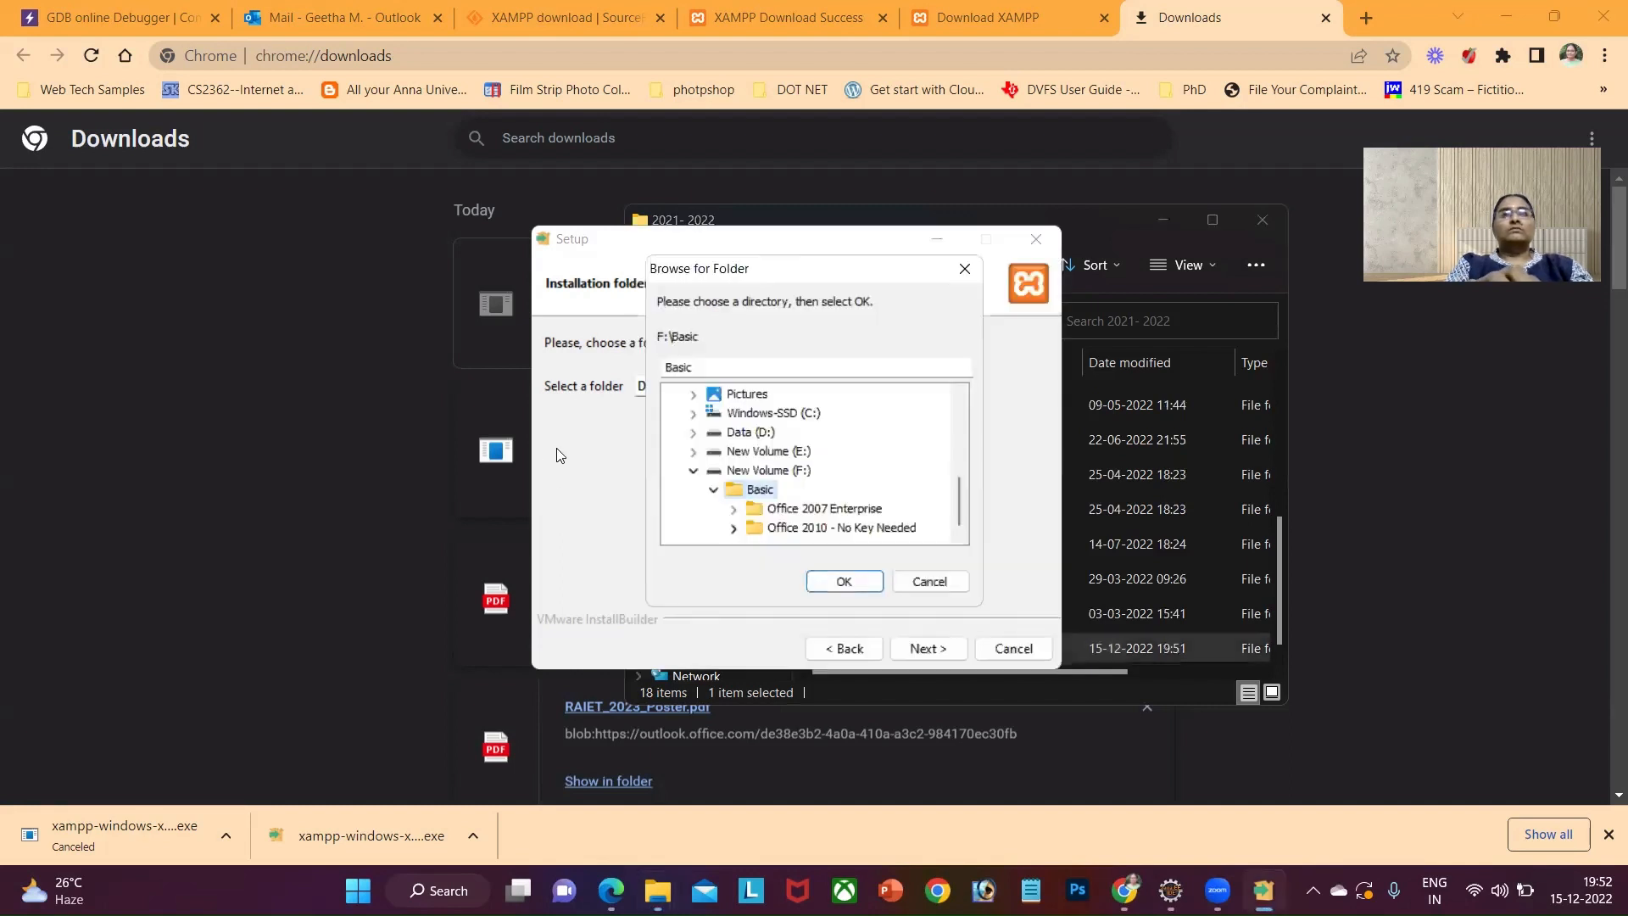
click(694, 470)
click(694, 490)
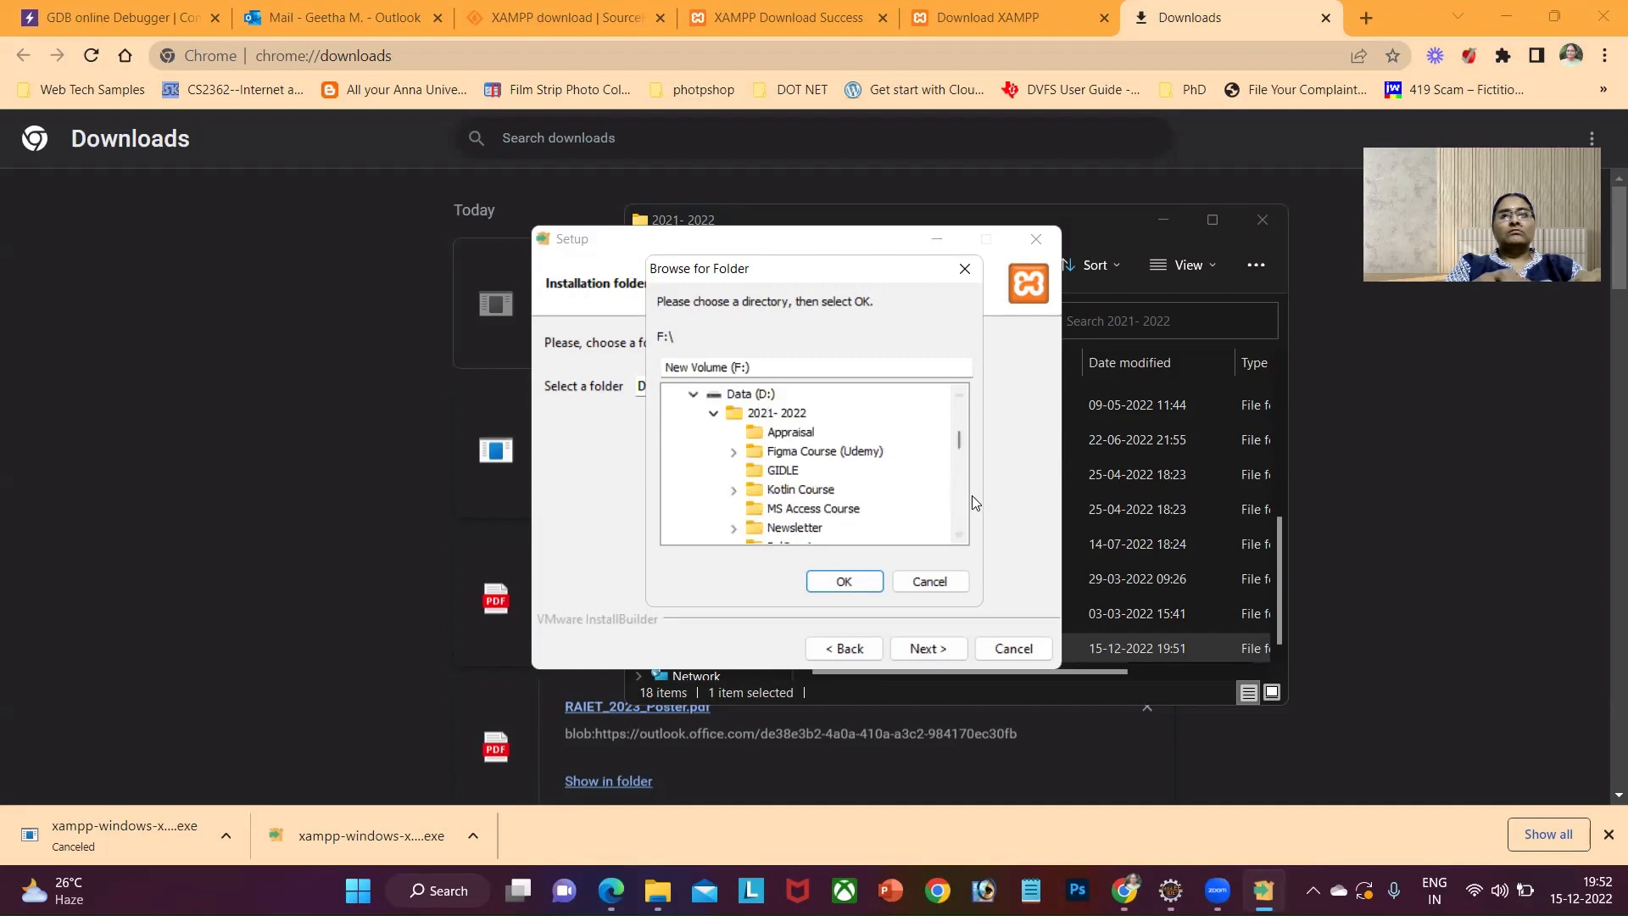
click(713, 413)
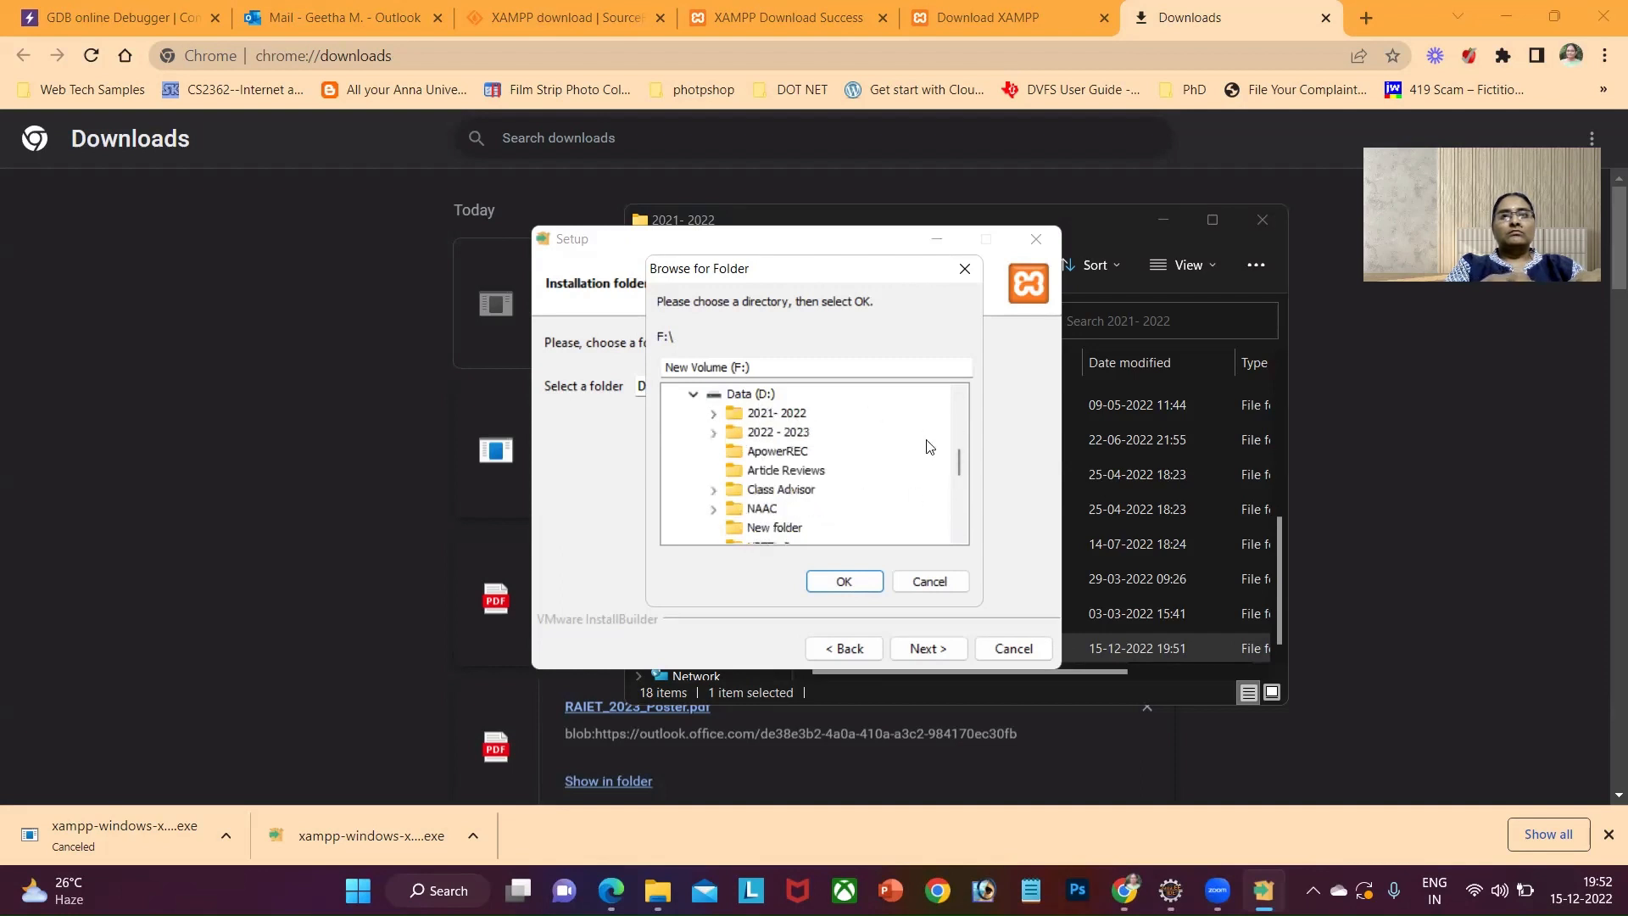
drag(960, 456, 955, 519)
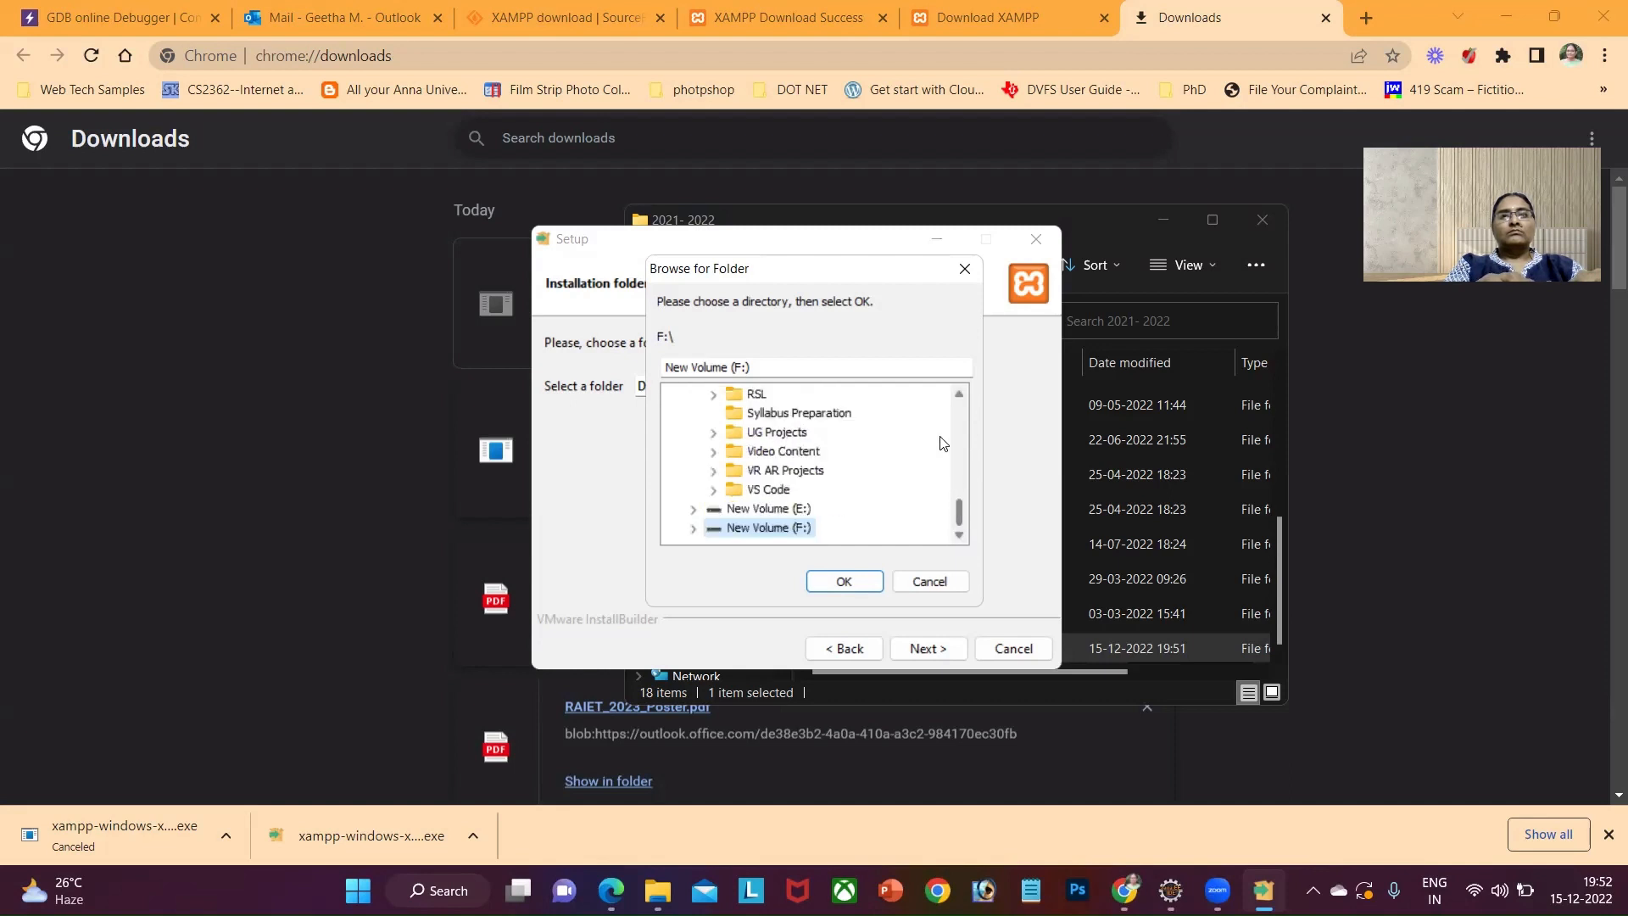
drag(958, 392, 958, 399)
scroll(958, 405, up, 1)
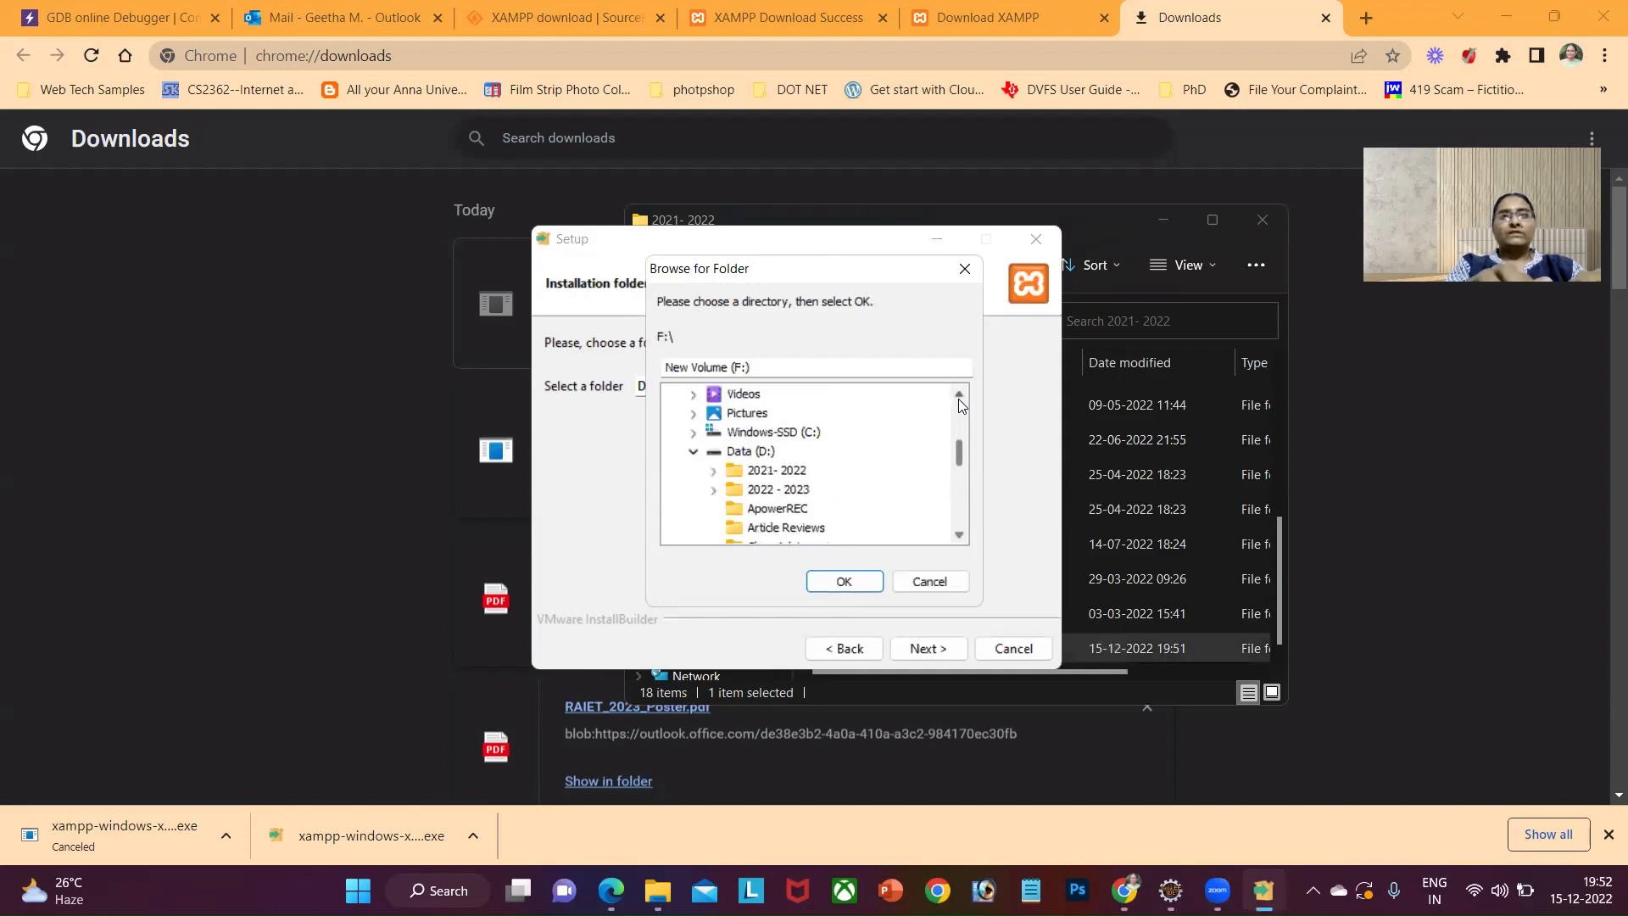
click(713, 471)
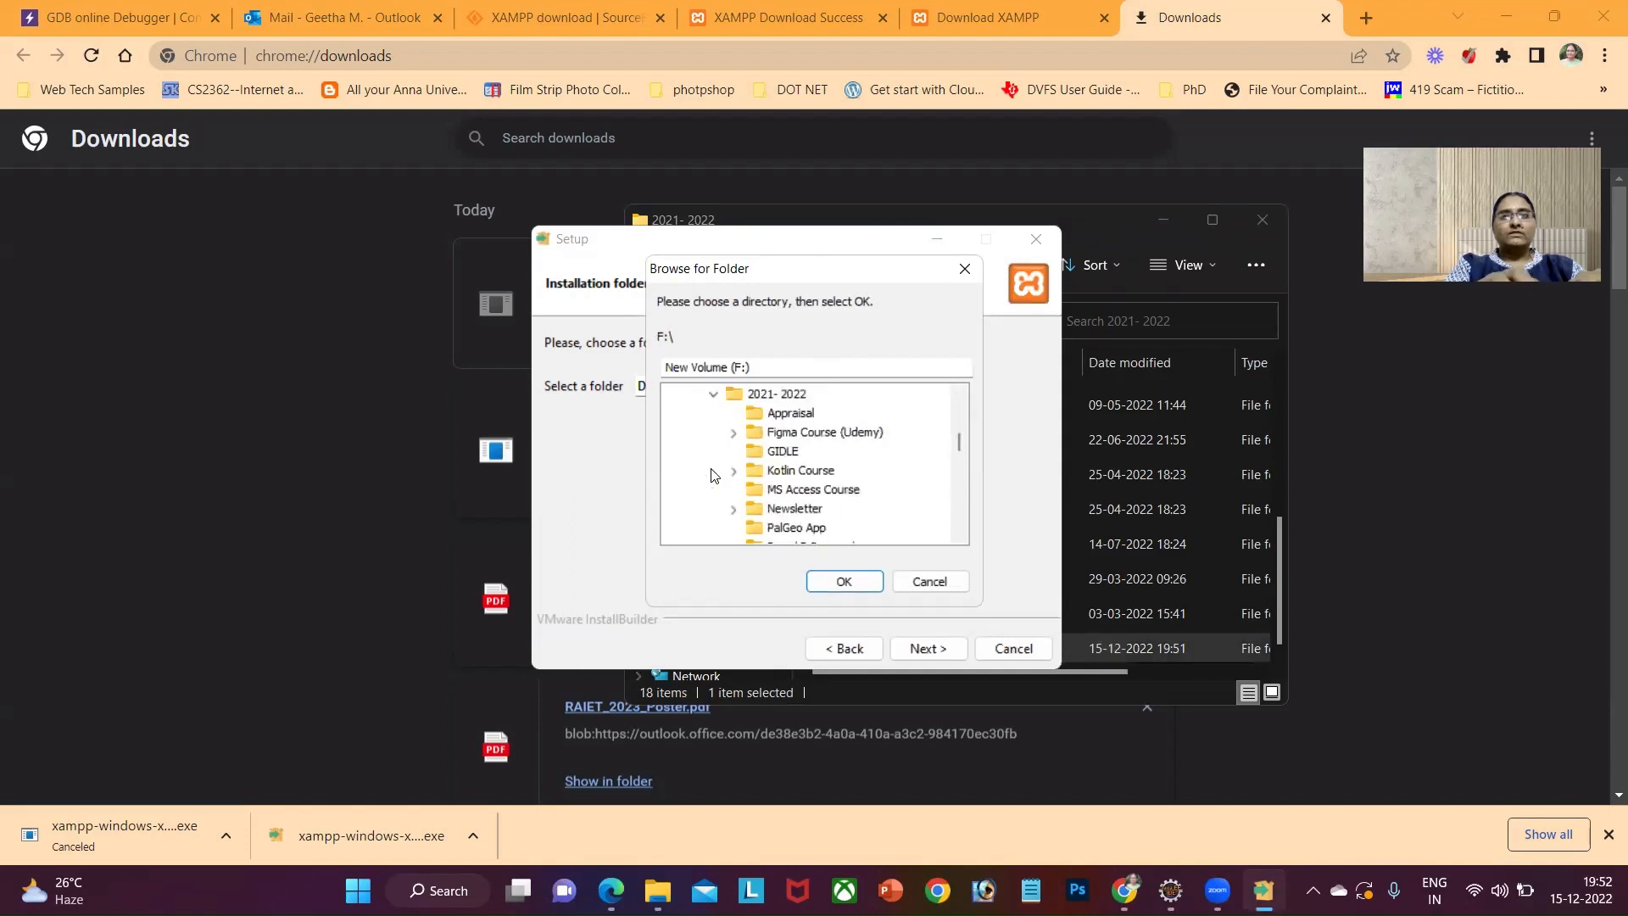
click(959, 531)
click(959, 531)
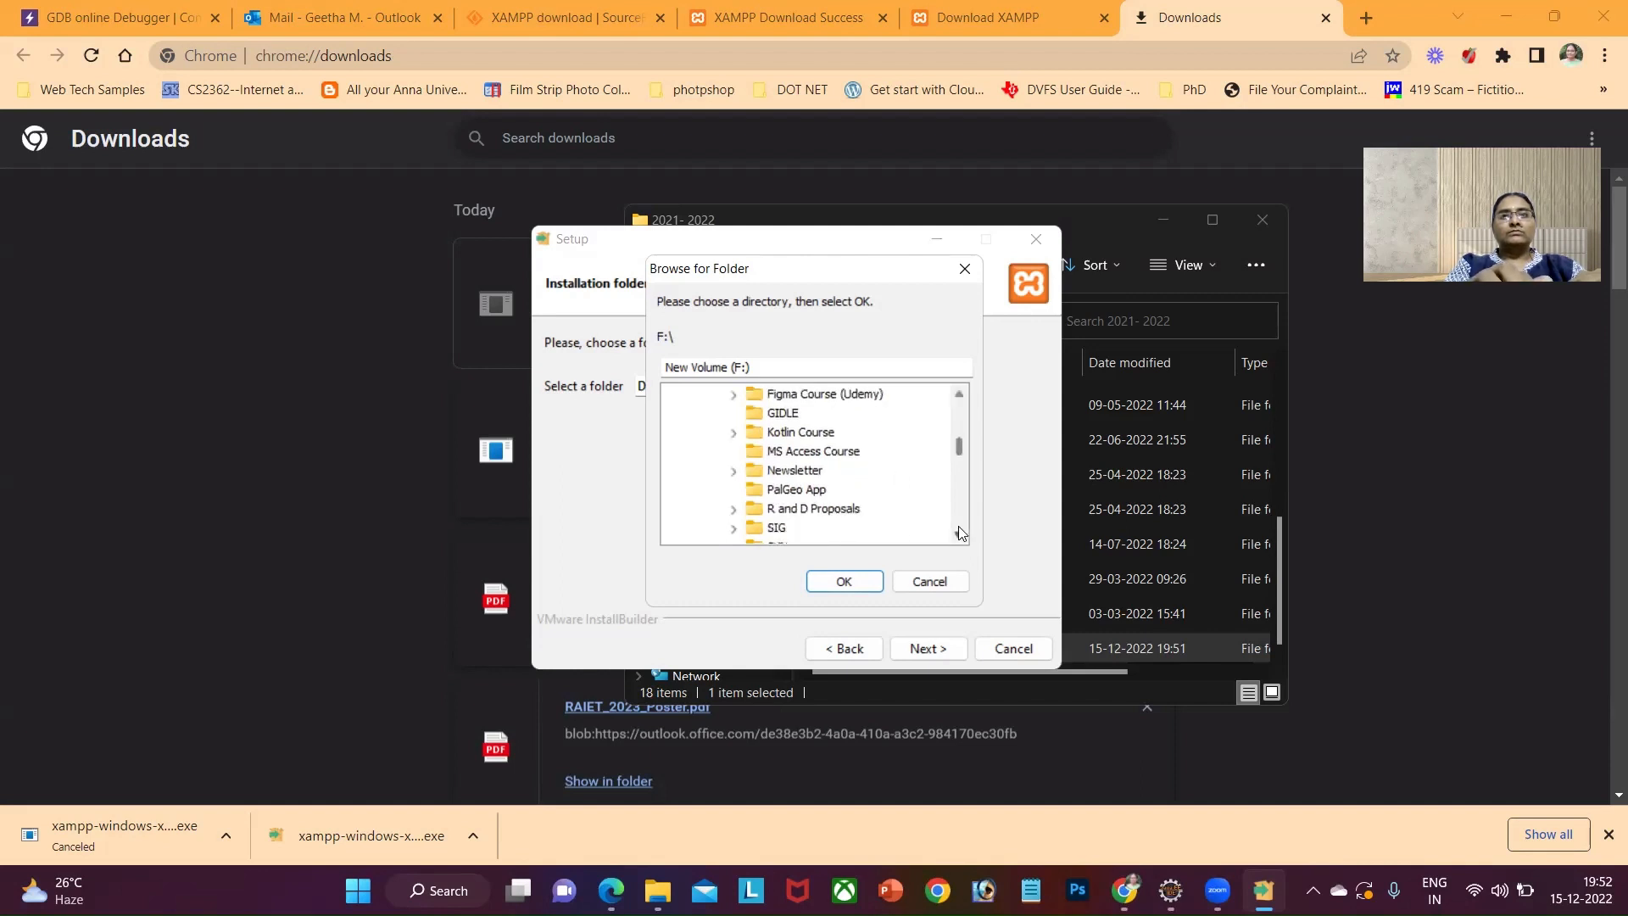
click(959, 530)
click(959, 531)
click(959, 531)
click(959, 531)
click(959, 531)
click(959, 530)
click(959, 531)
click(959, 531)
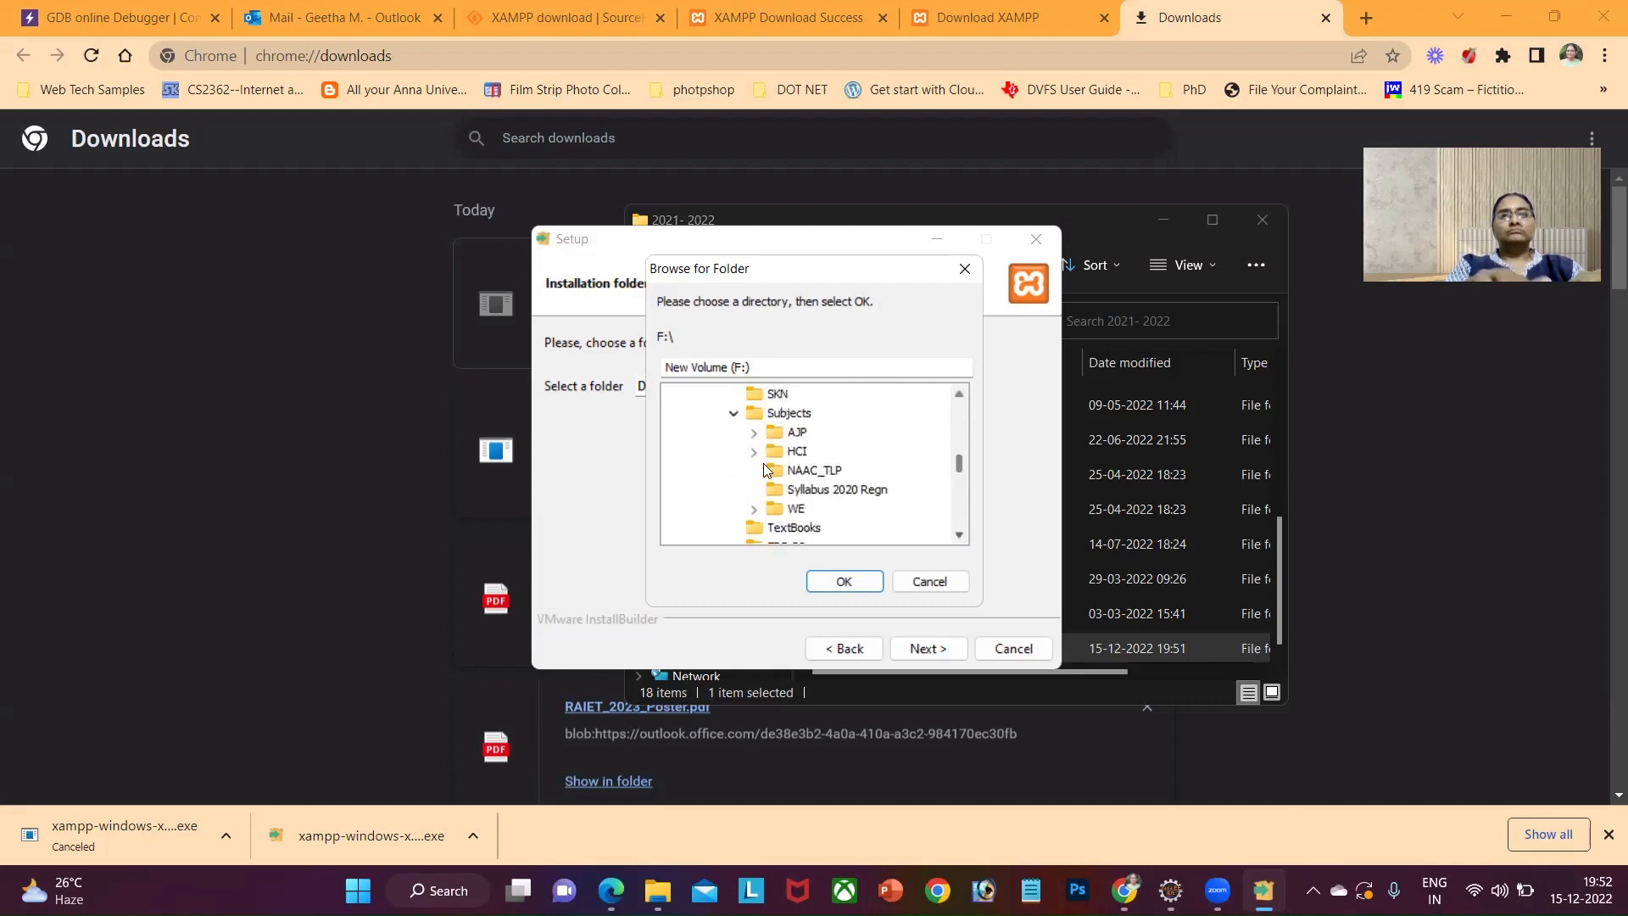
click(733, 416)
click(956, 521)
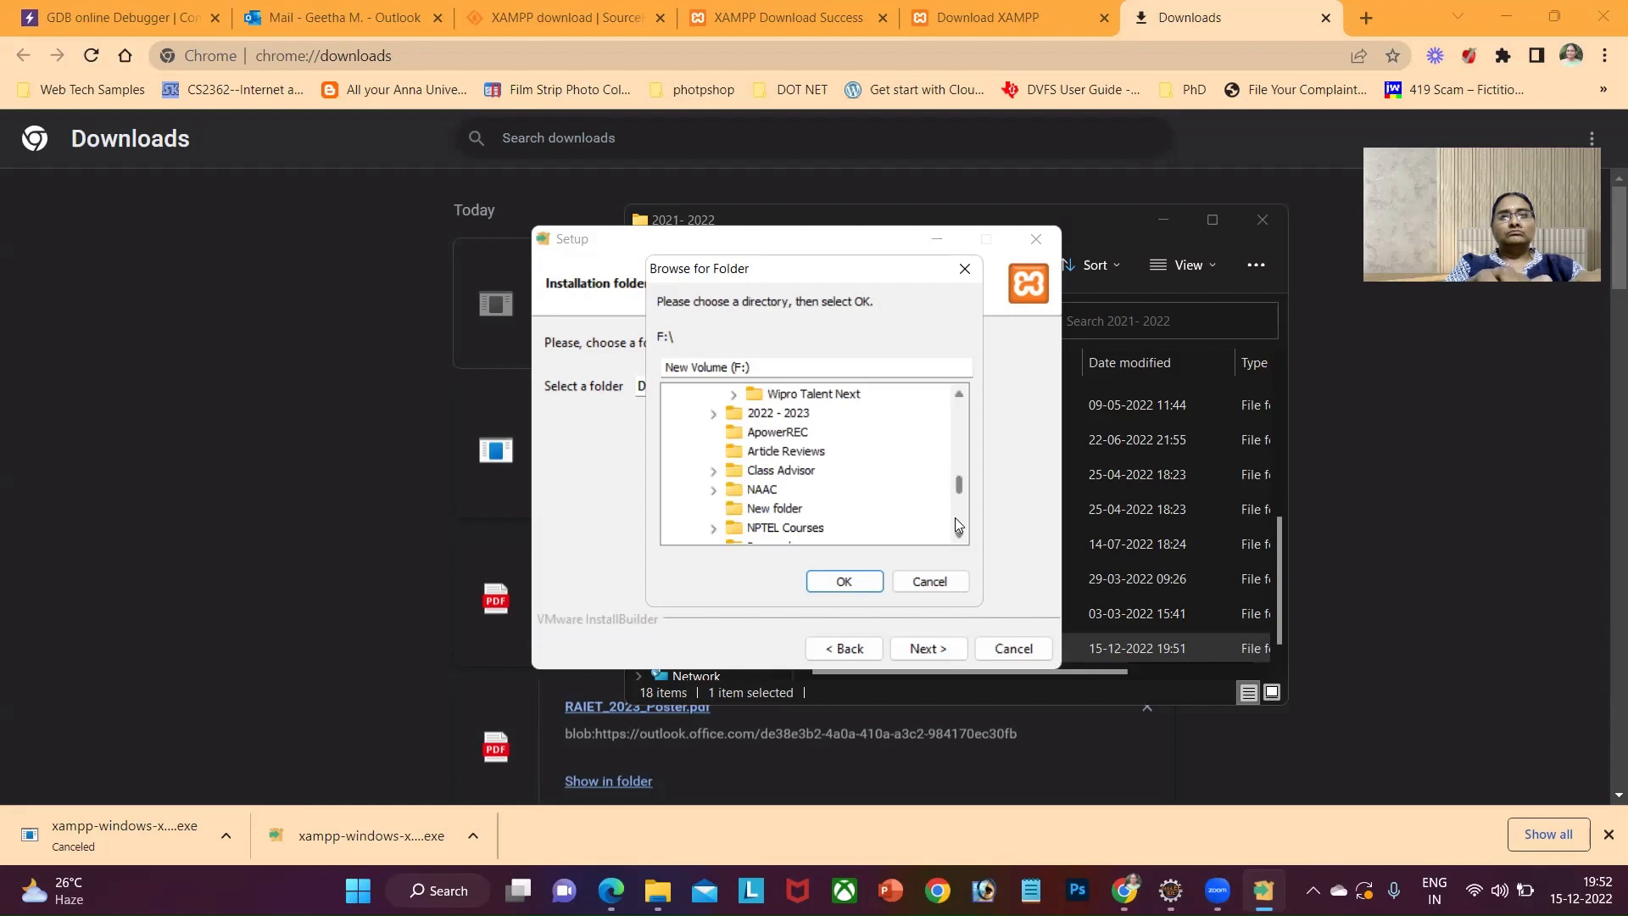
drag(956, 486, 964, 441)
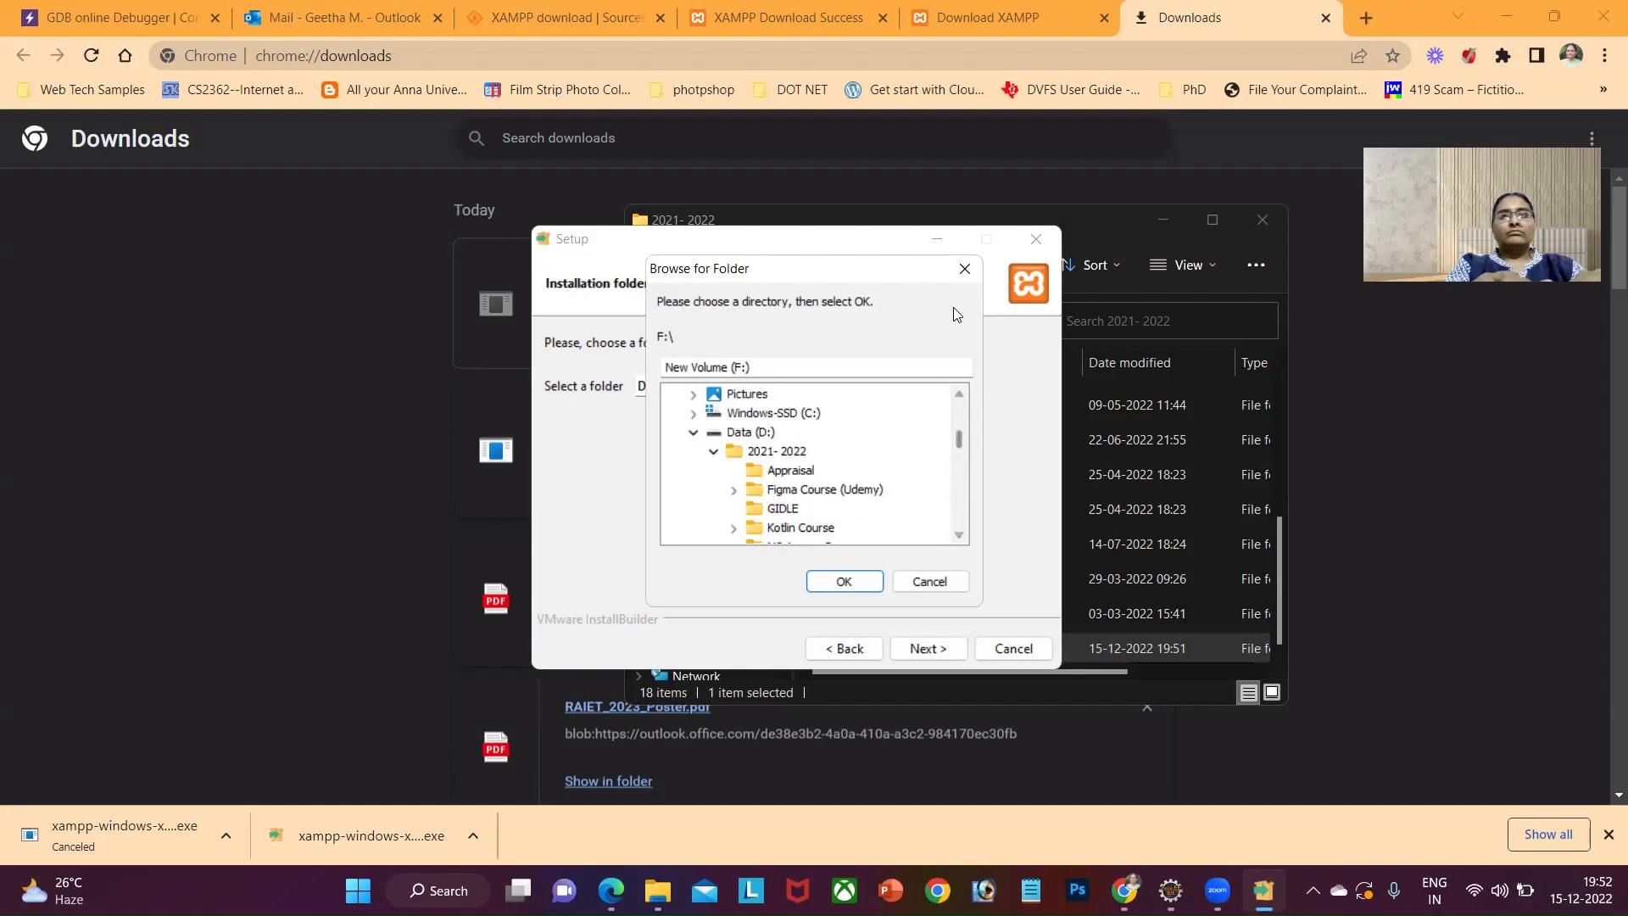
click(959, 270)
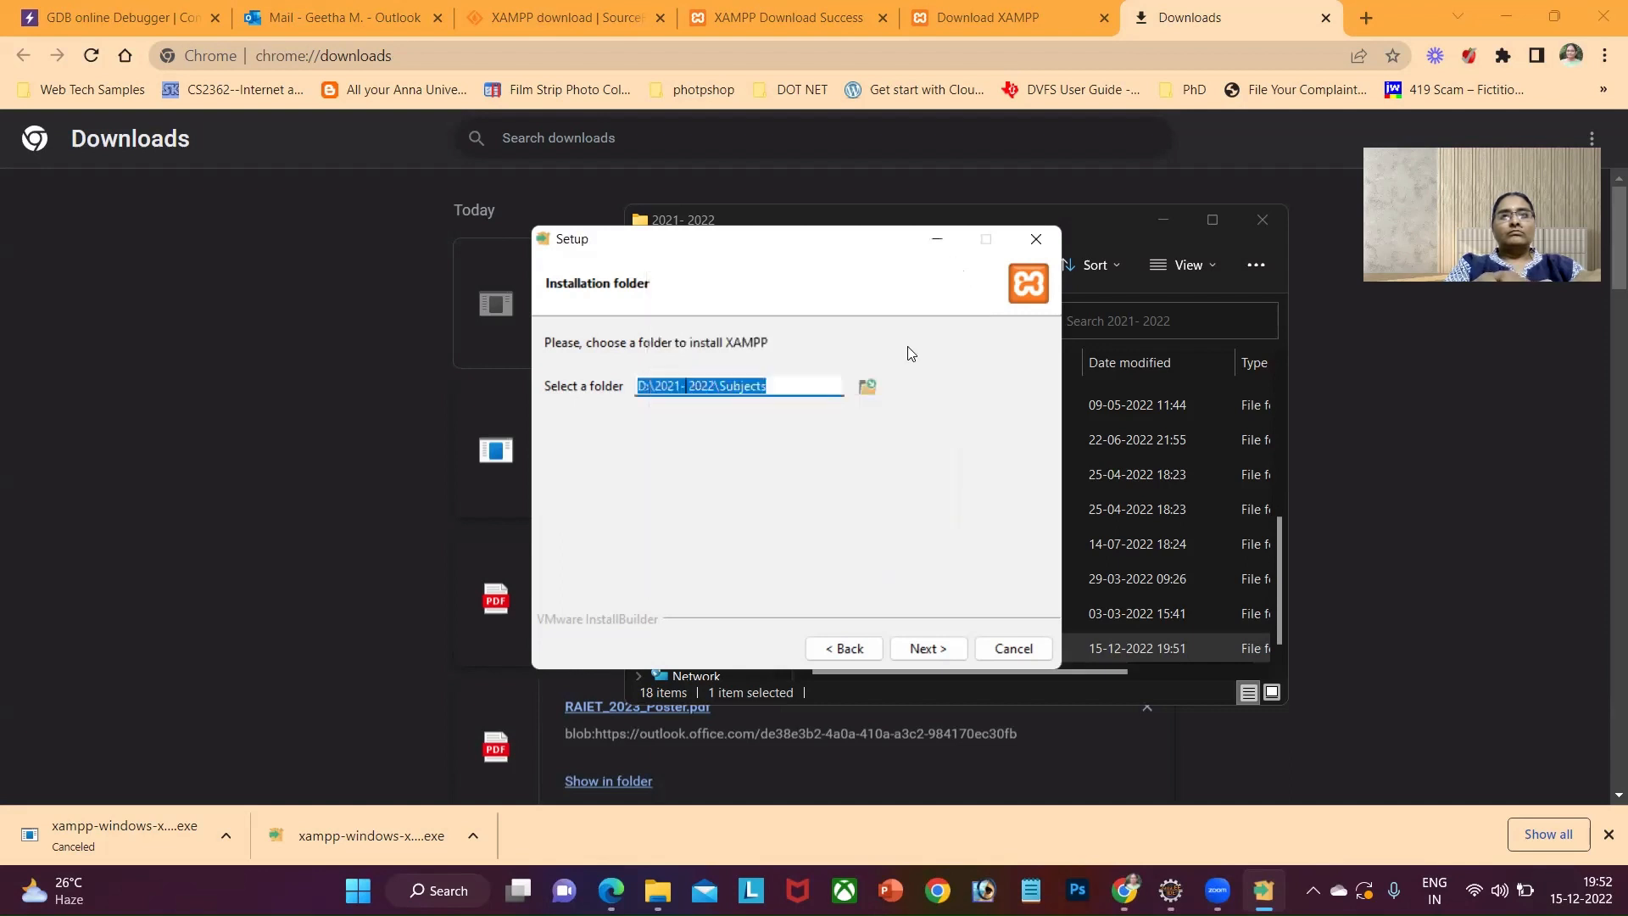
Choose D:\2021- 2022\Xampp as the XAMPP installation folder and proceed with English as the control panel language.
click(869, 388)
click(731, 435)
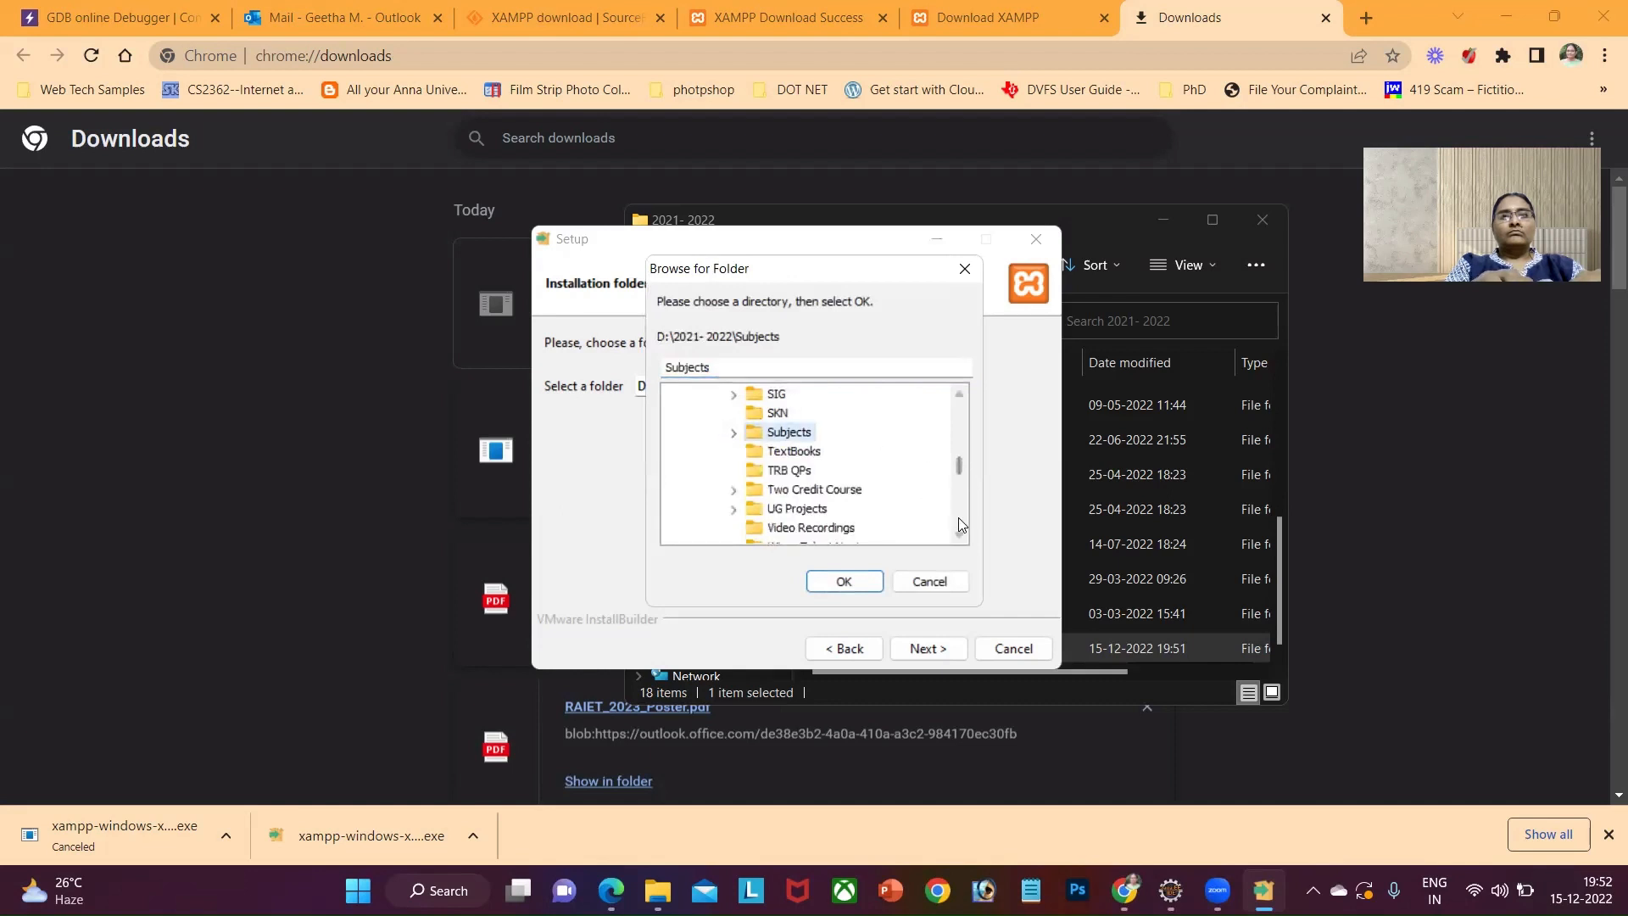
scroll(959, 525, down, 2)
click(801, 433)
click(848, 583)
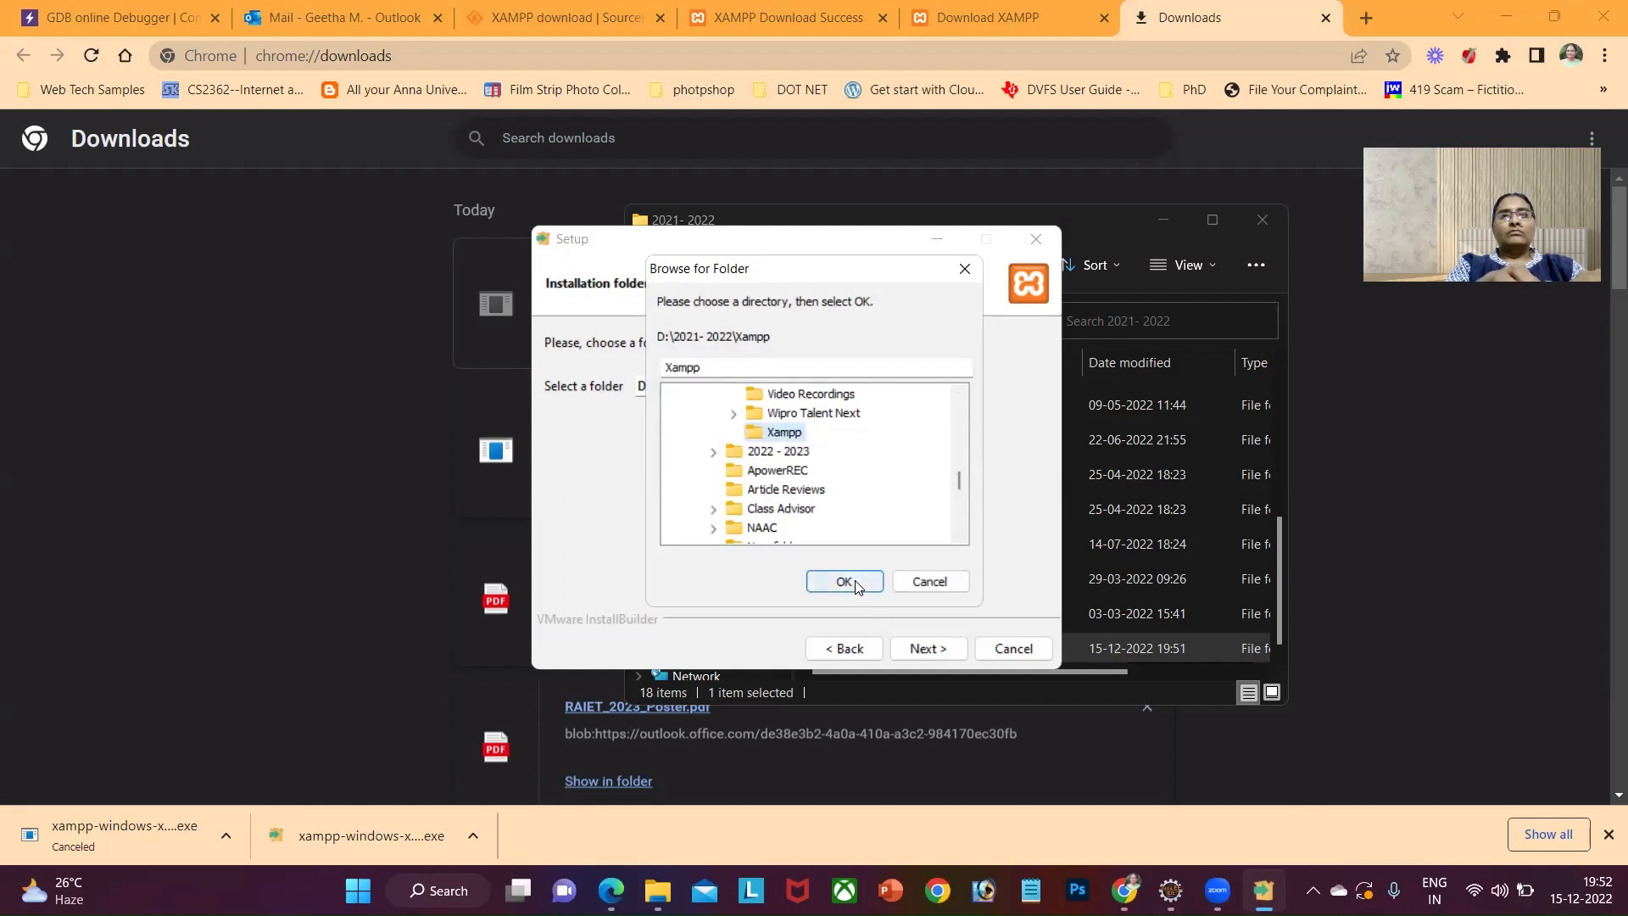
click(925, 649)
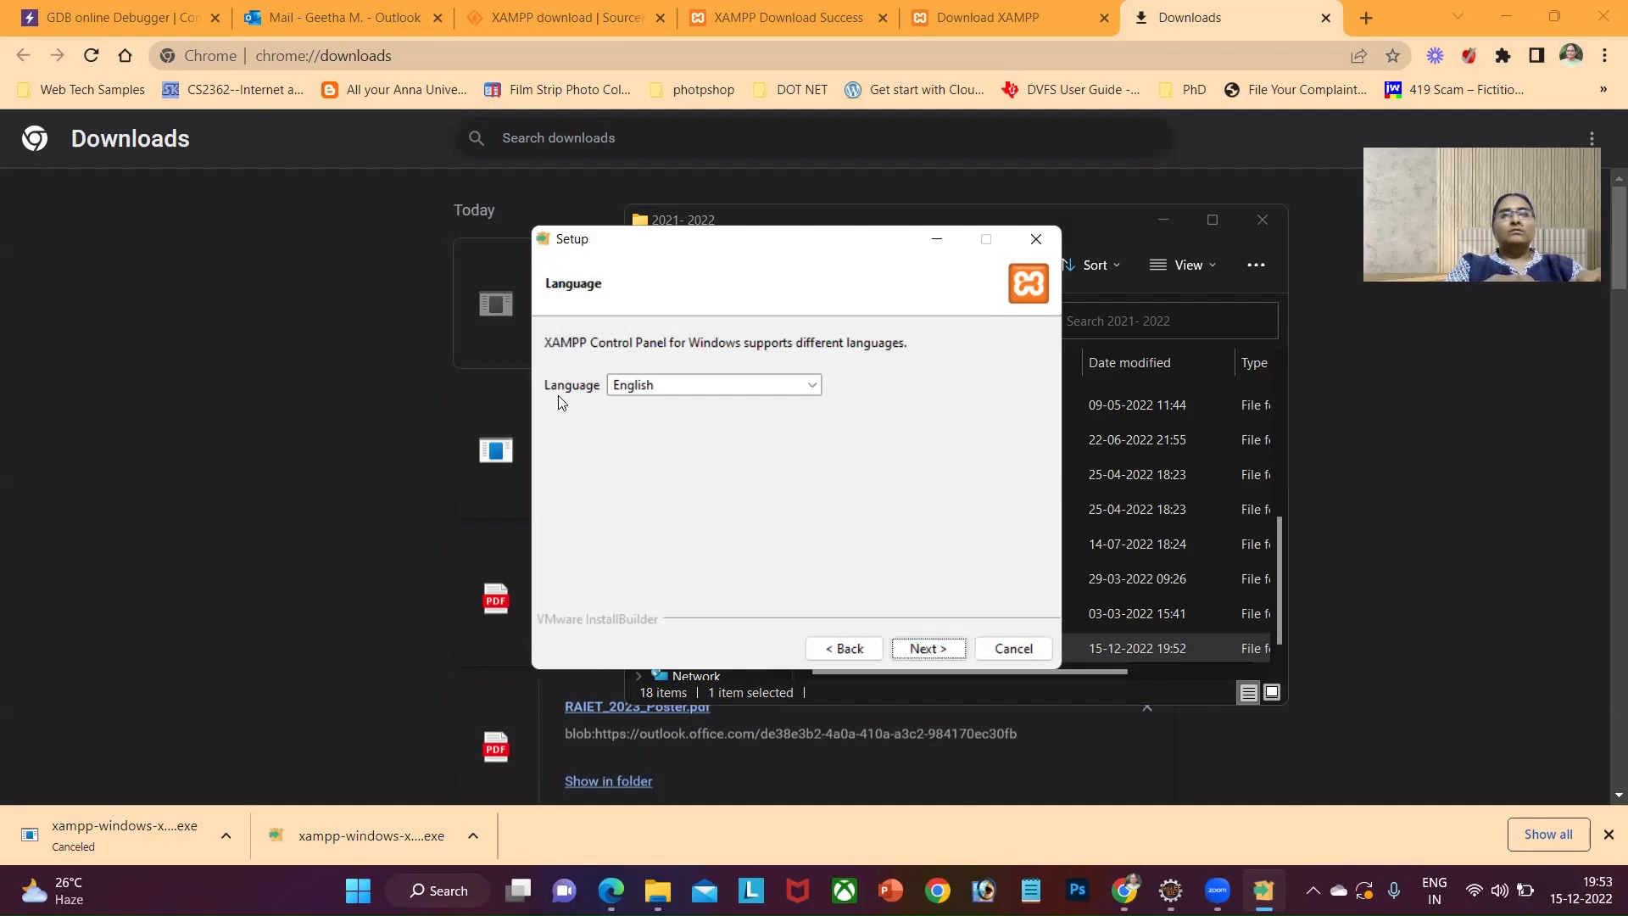
click(916, 653)
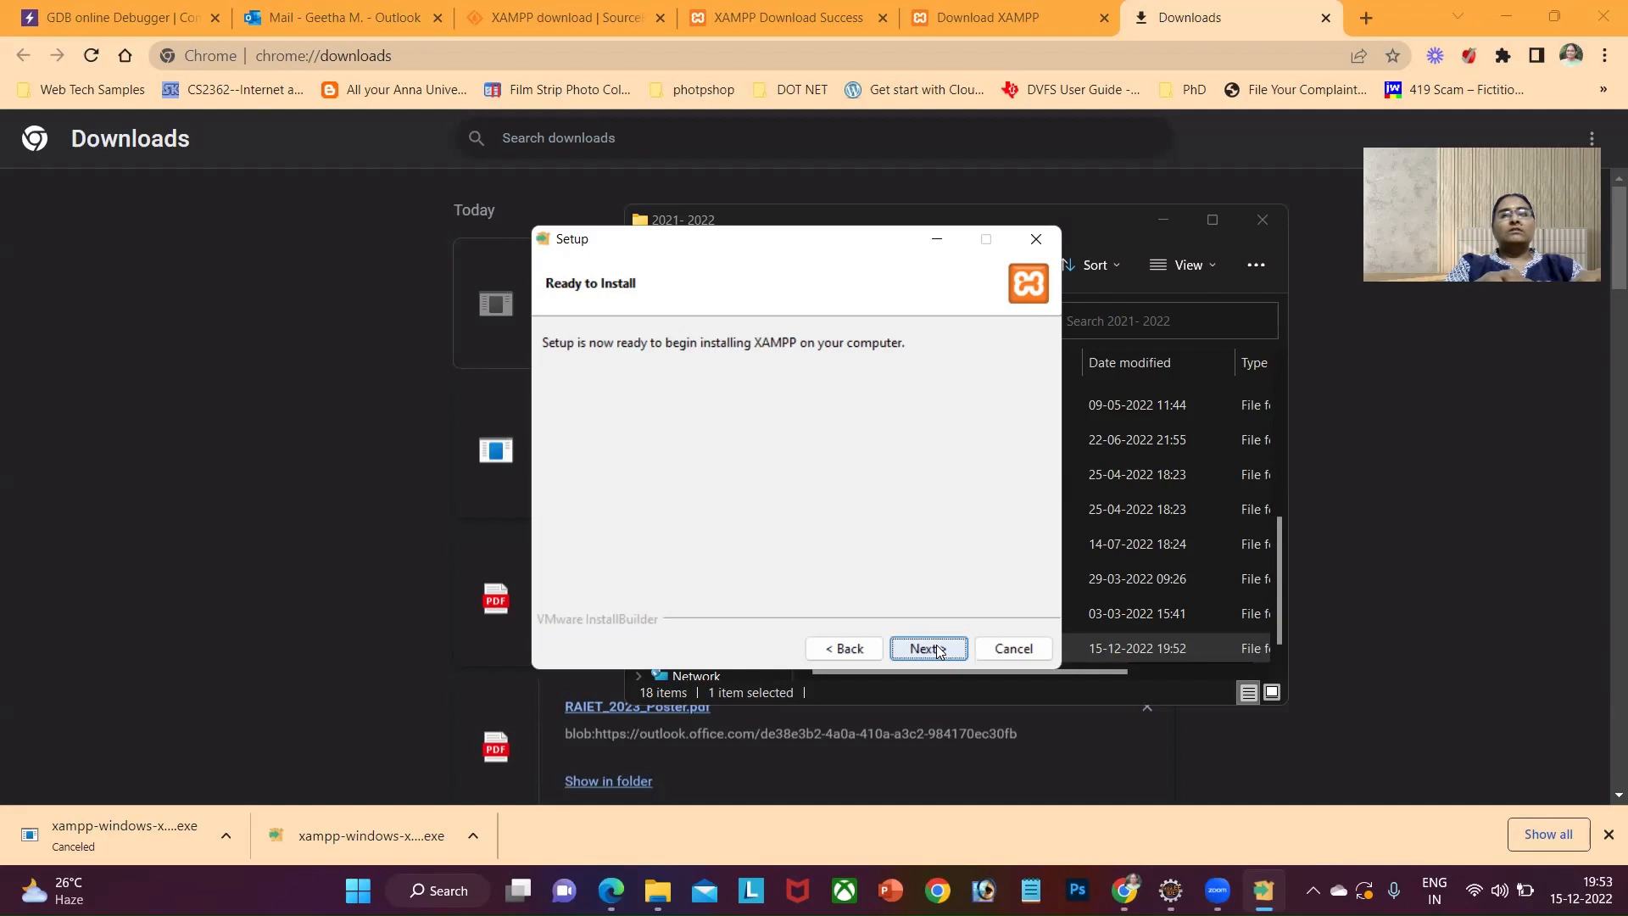
Cancel the XAMPP setup wizard at the ready-to-install page and open the already installed XAMPP Control Panel.
click(1031, 238)
click(850, 514)
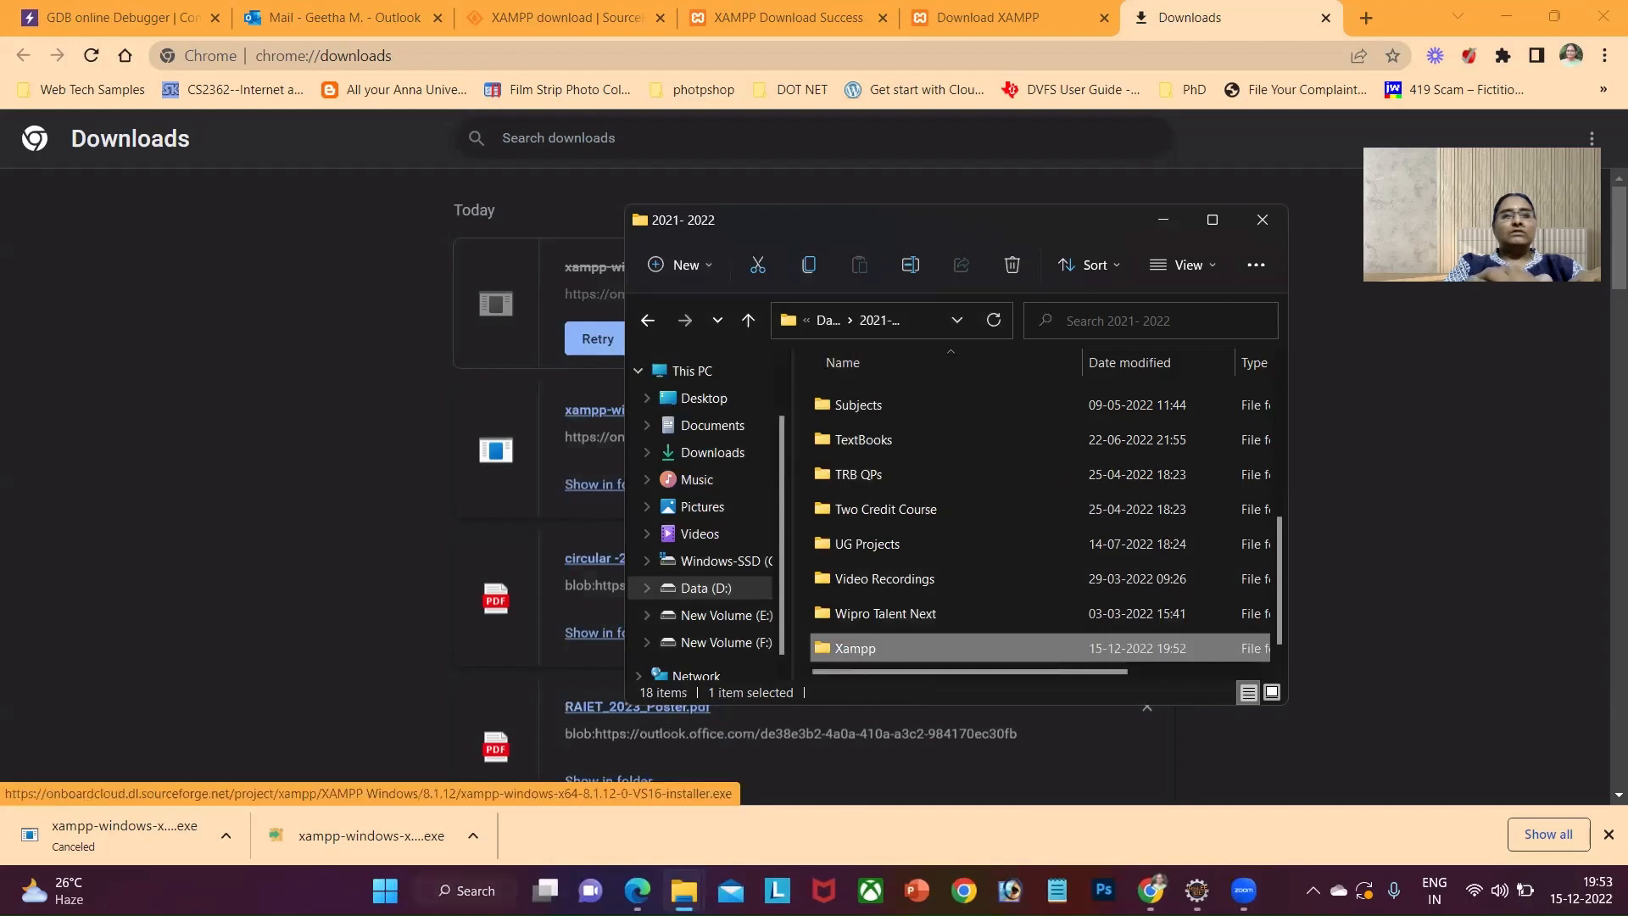
click(465, 890)
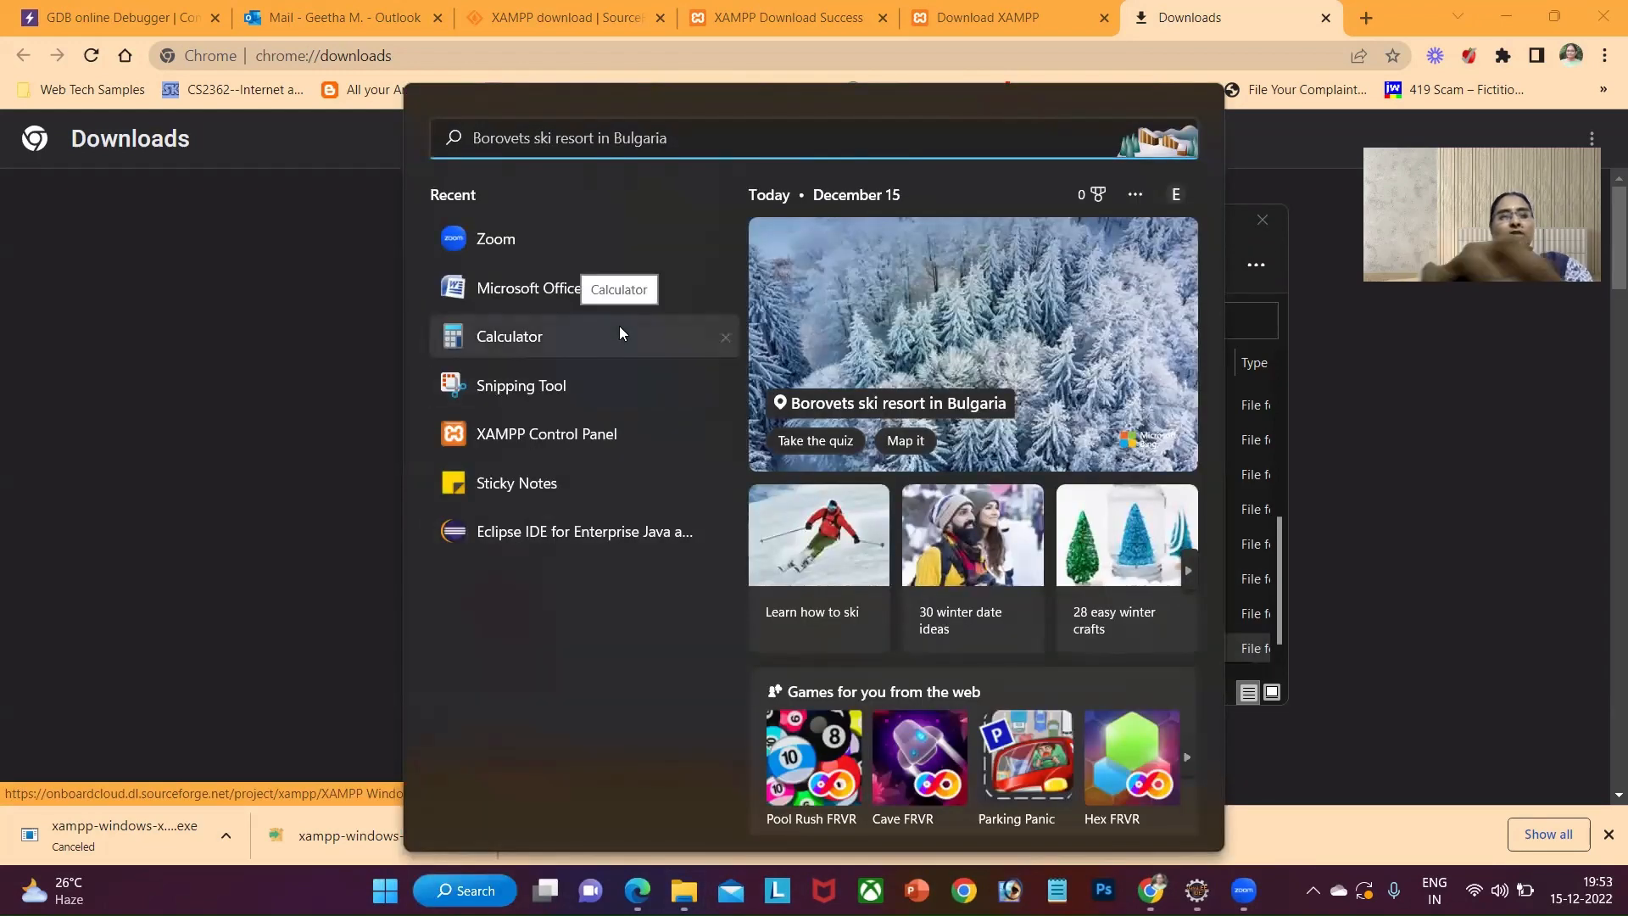
text(xam)
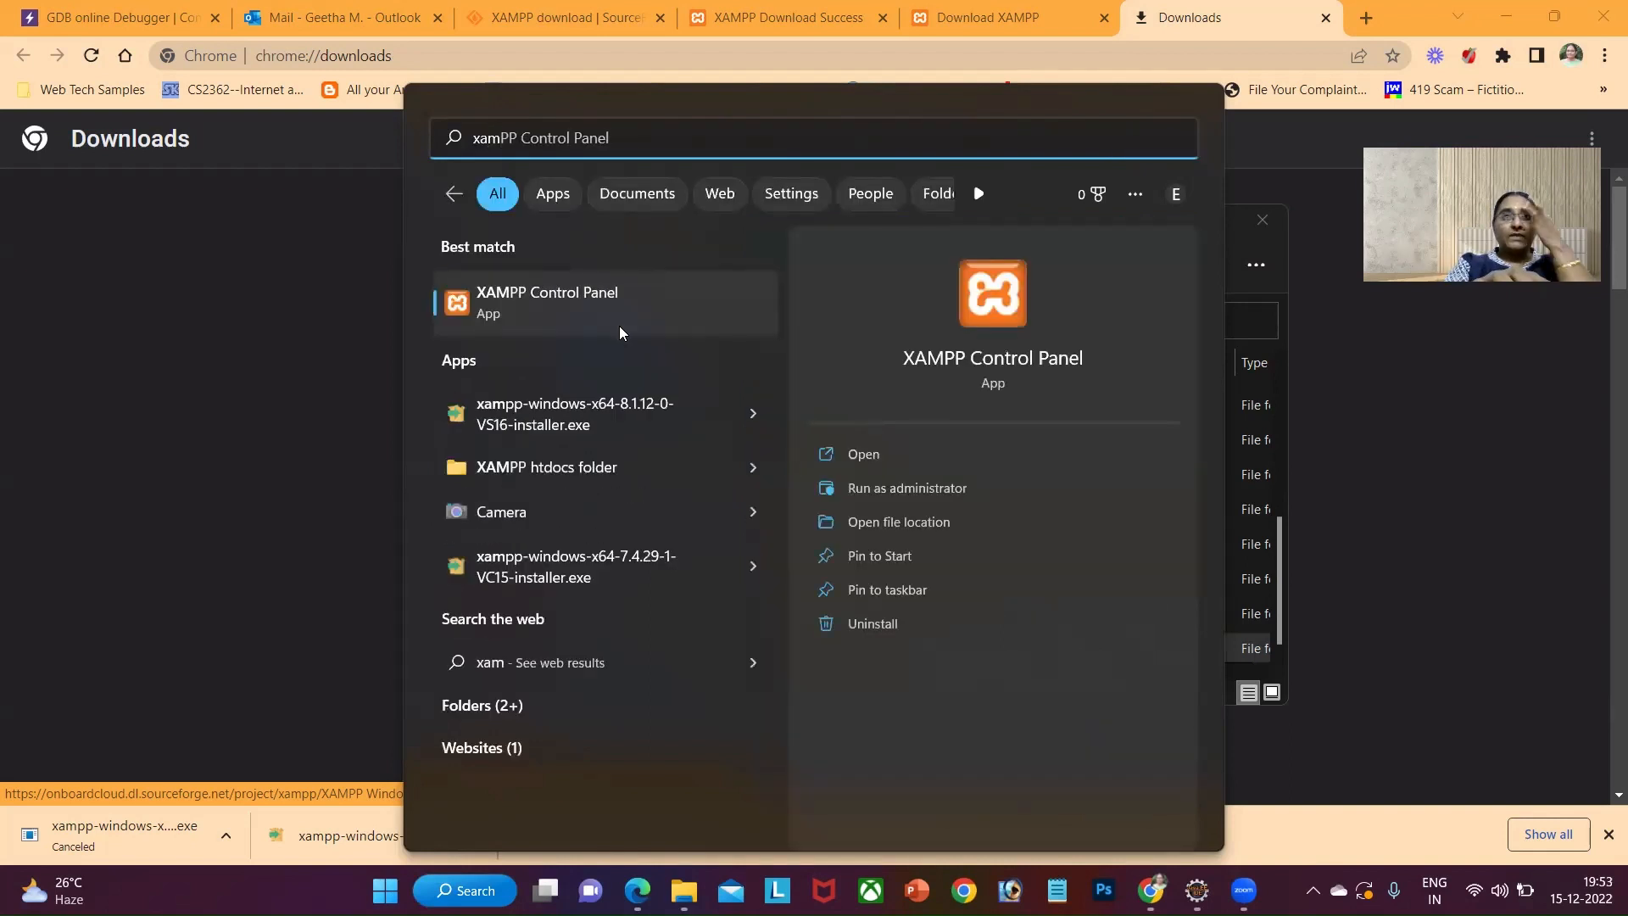
click(532, 316)
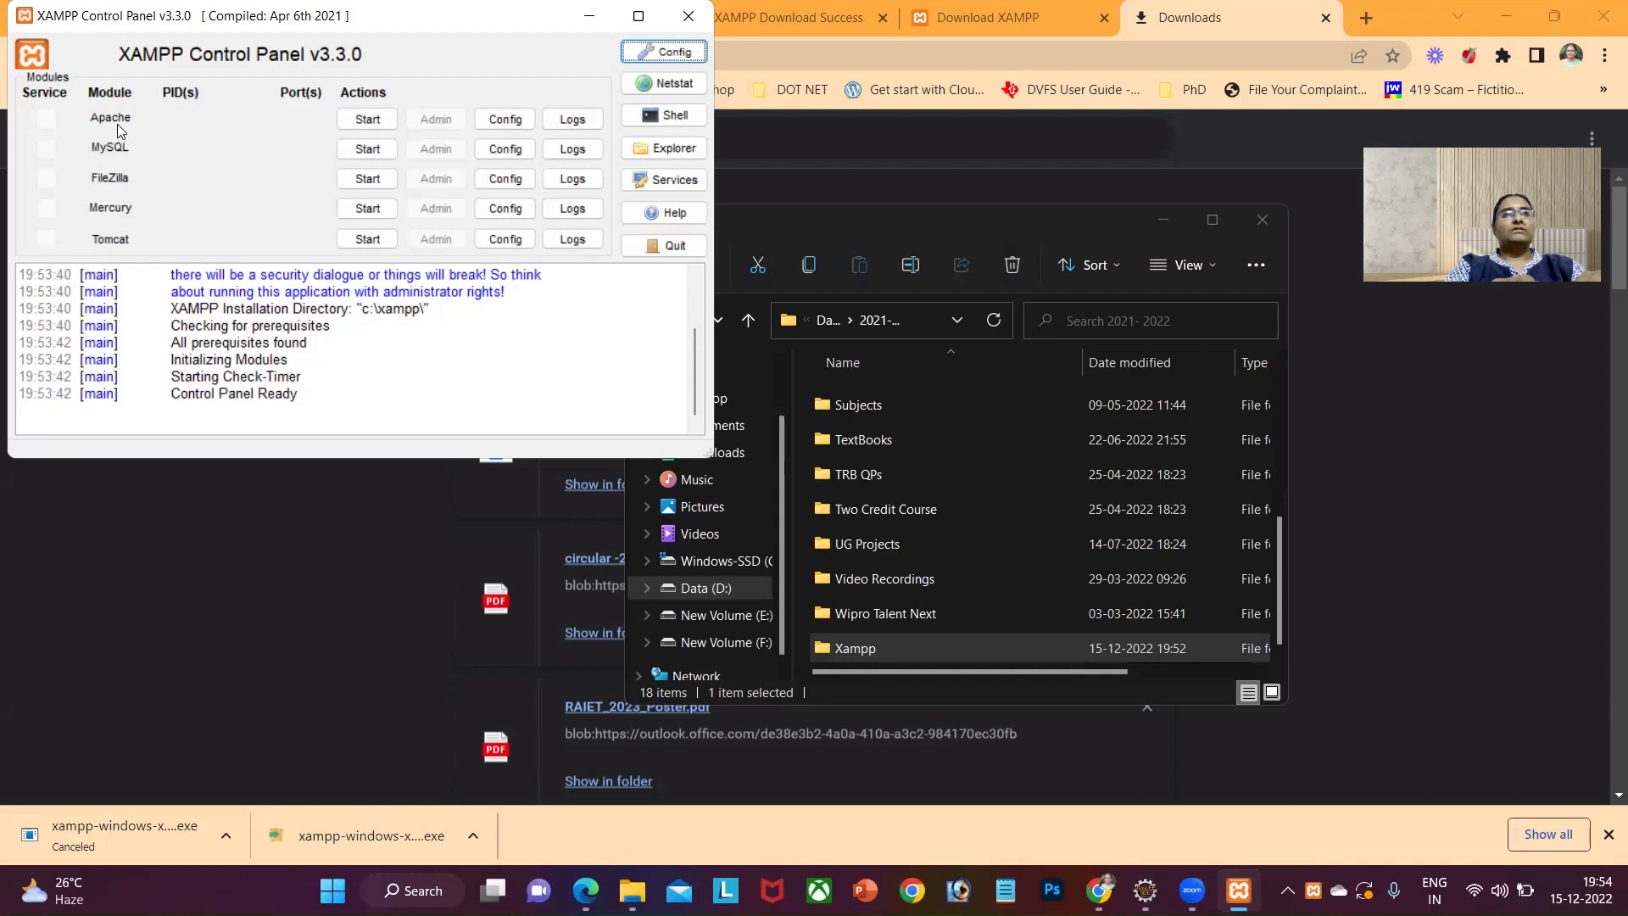
Start the Apache and MySQL modules in XAMPP and minimize the control panel window.
click(365, 122)
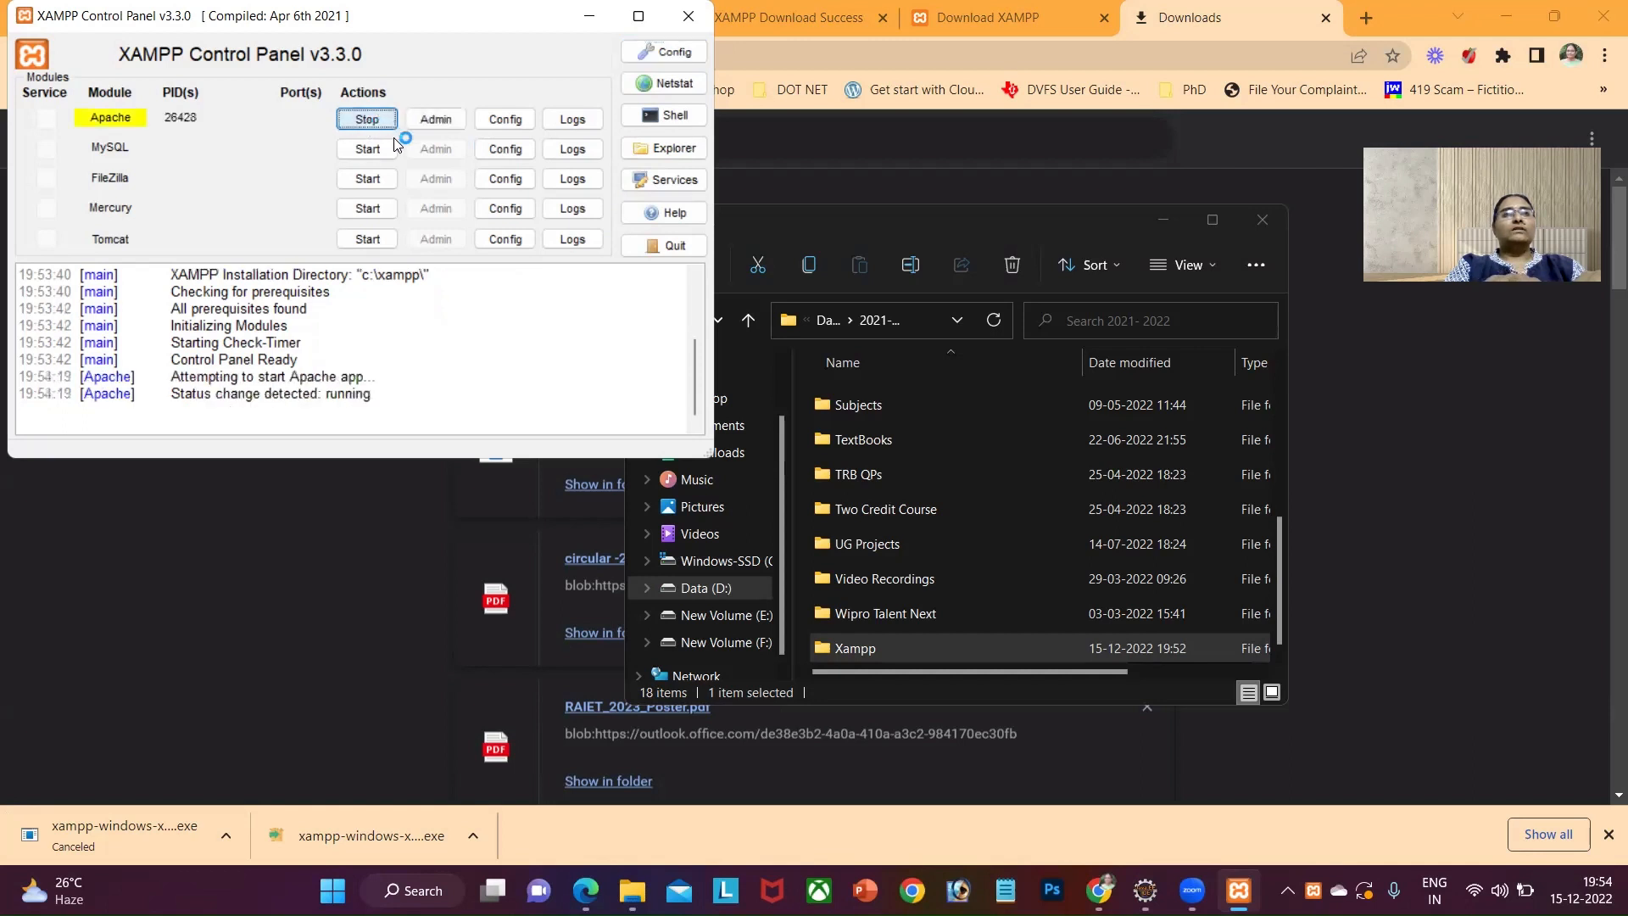
click(363, 150)
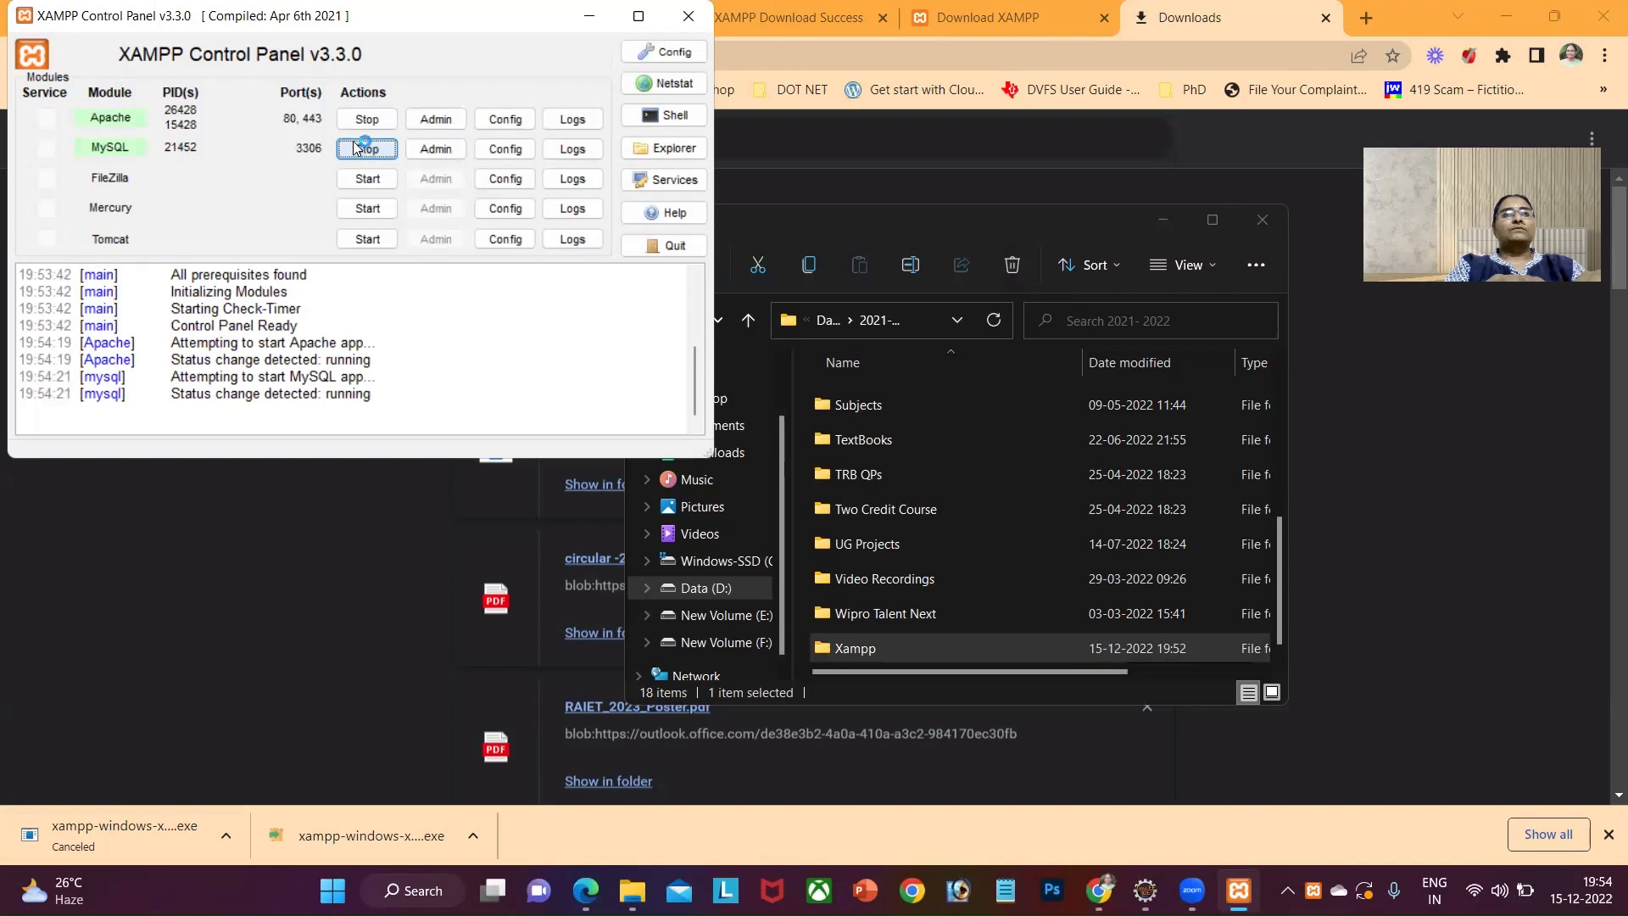
click(588, 15)
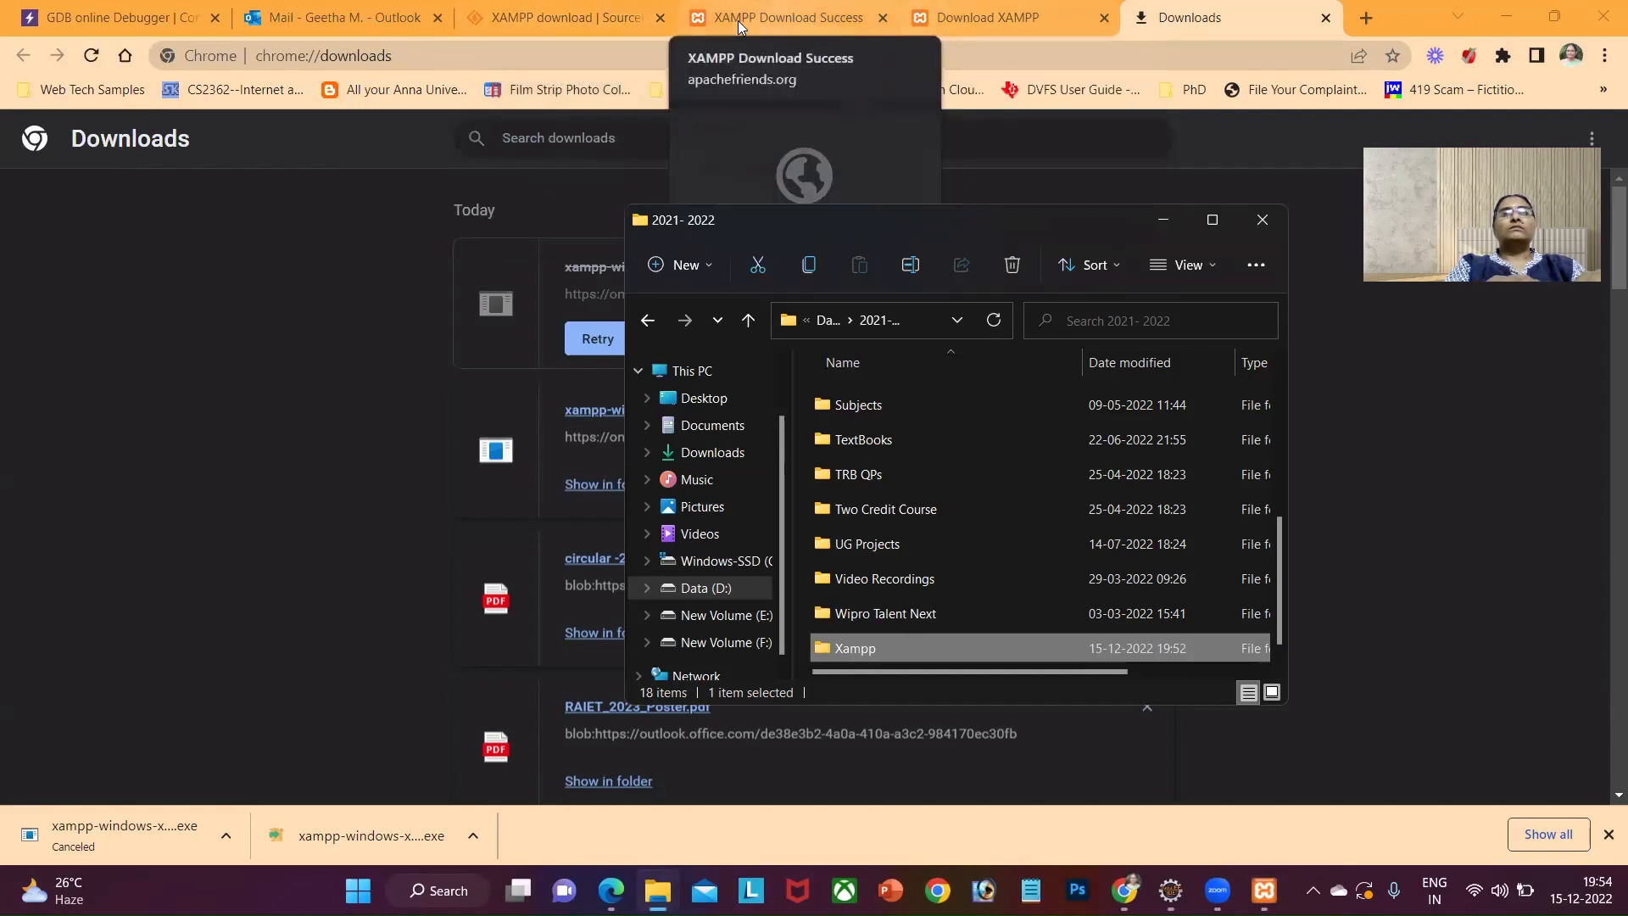
Return to Chrome and close the XAMPP Download Success and Download XAMPP pages.
click(877, 16)
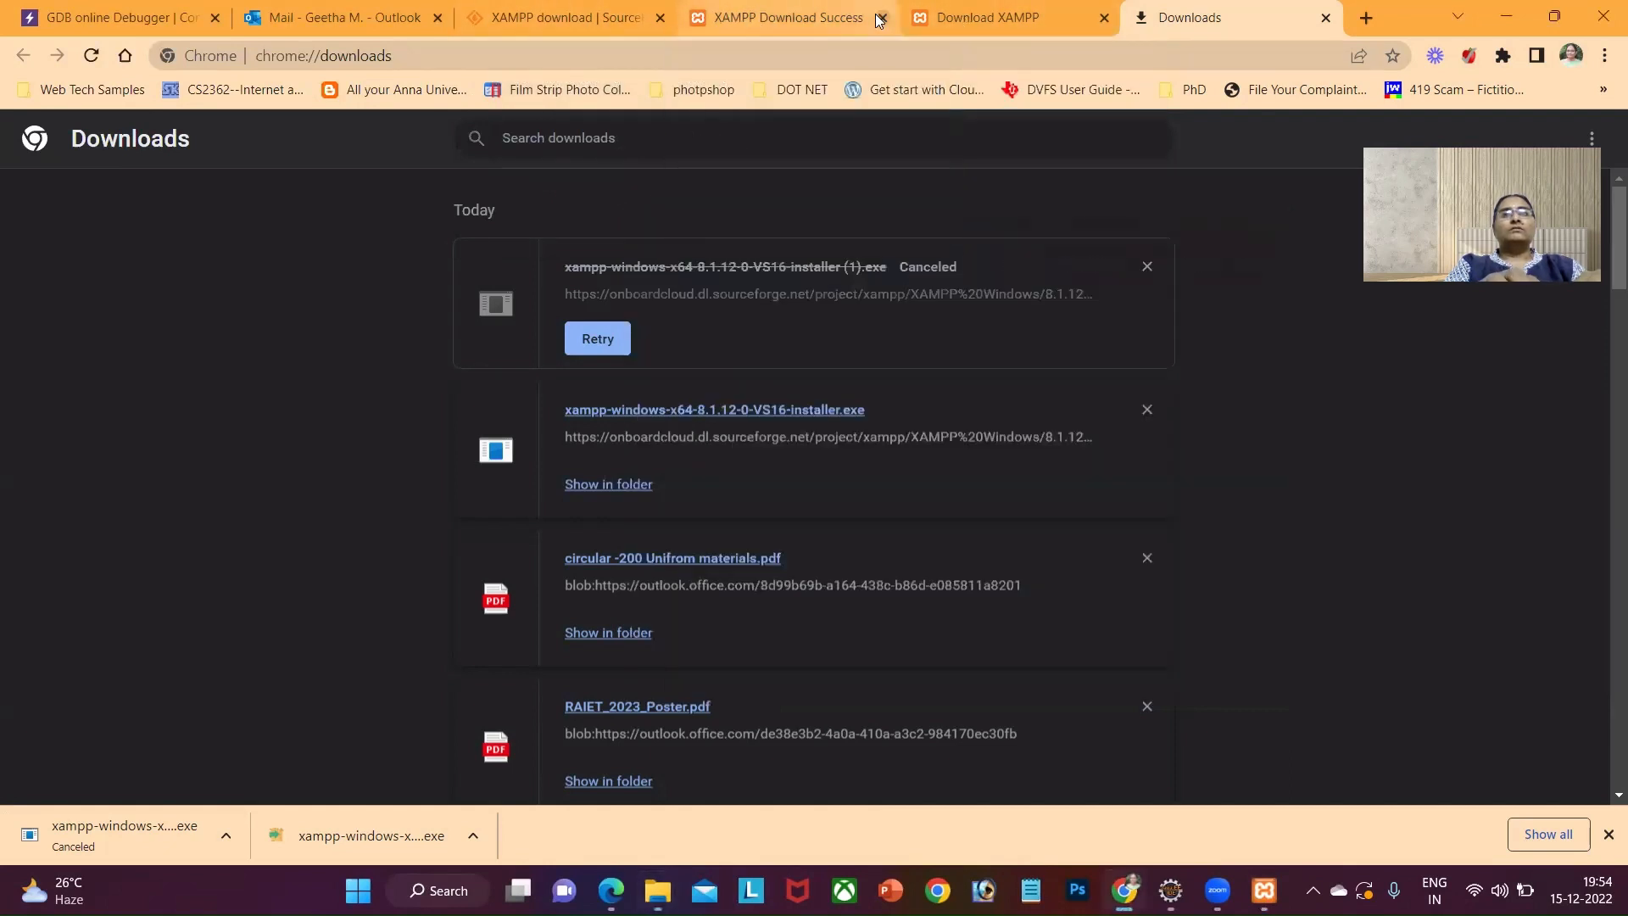
click(877, 15)
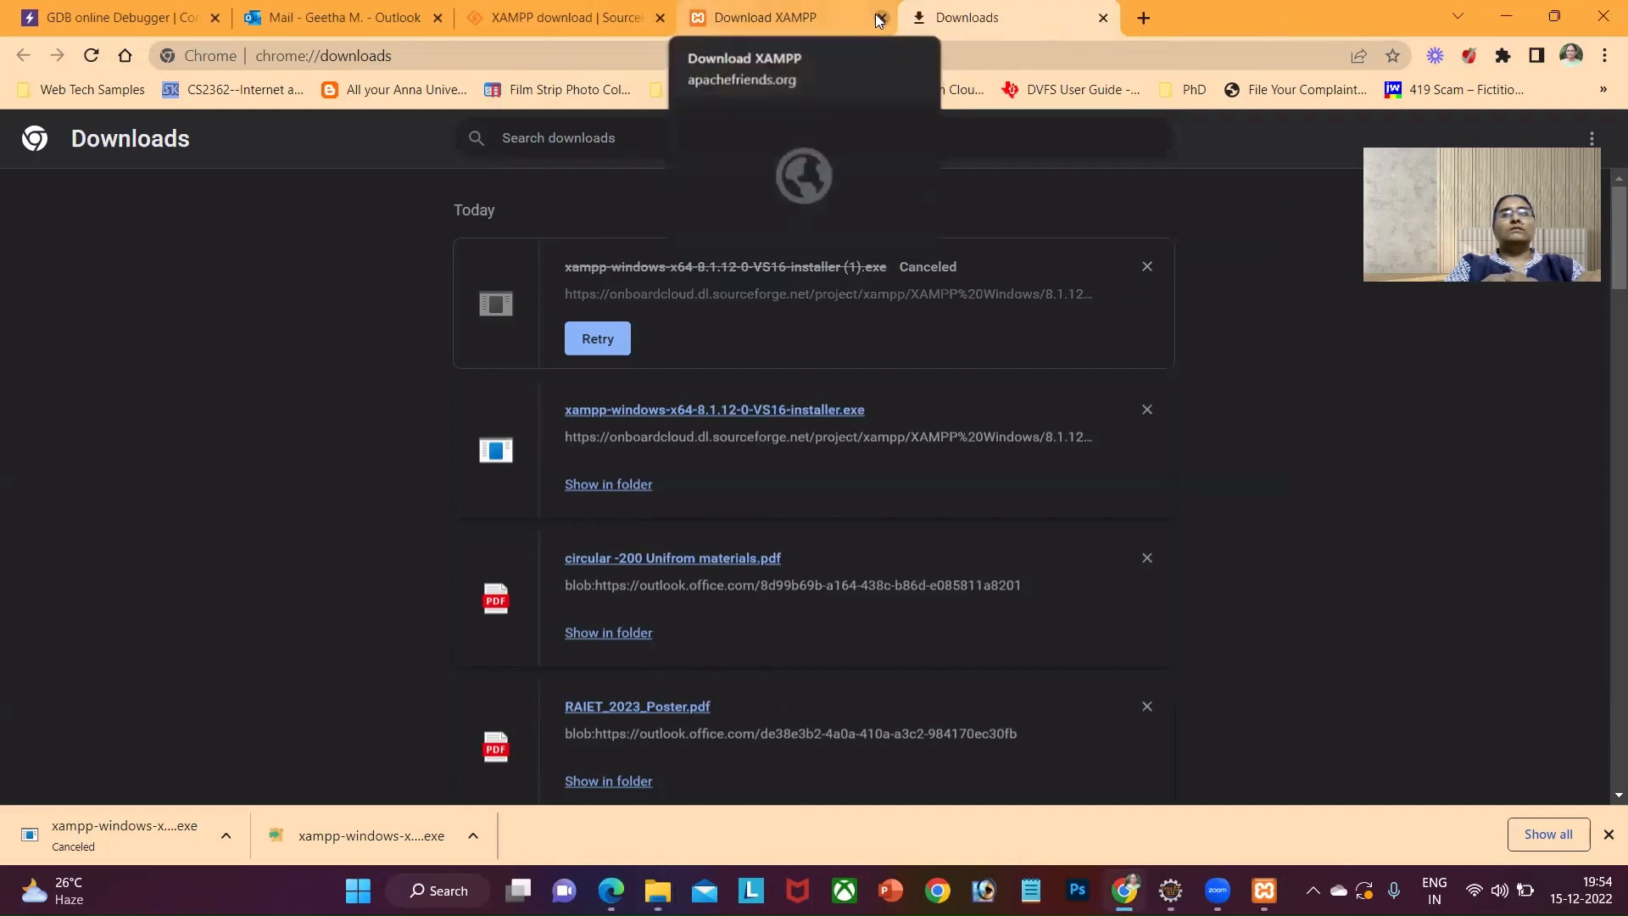
click(877, 18)
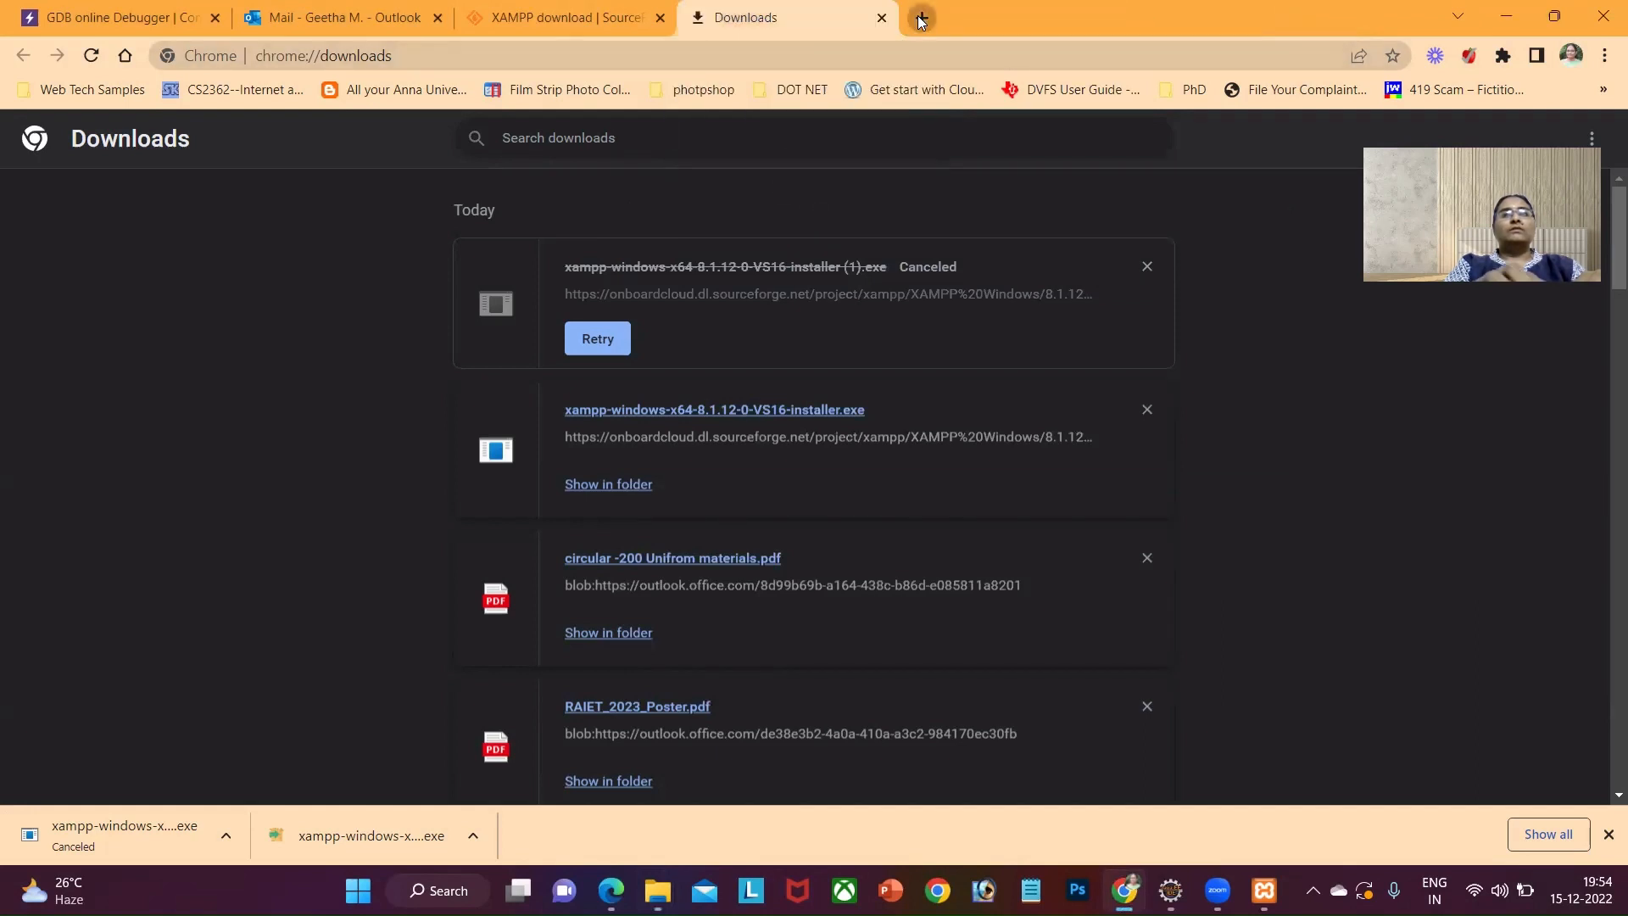
Load localhost in a new browser tab and open phpMyAdmin from the XAMPP dashboard.
click(920, 17)
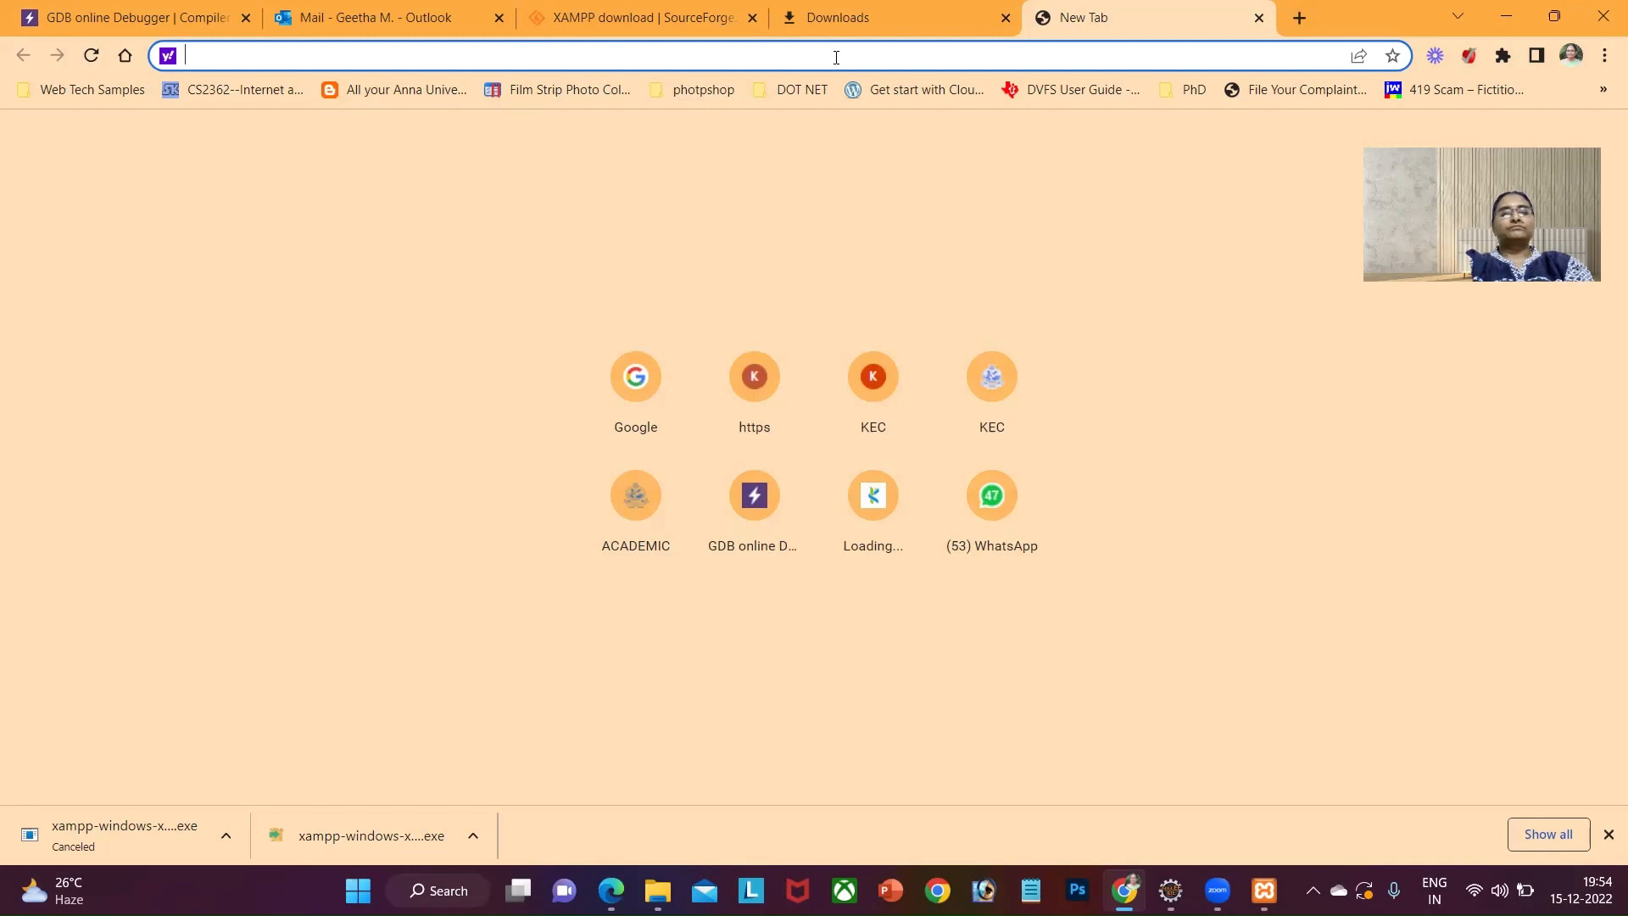
text(lo)
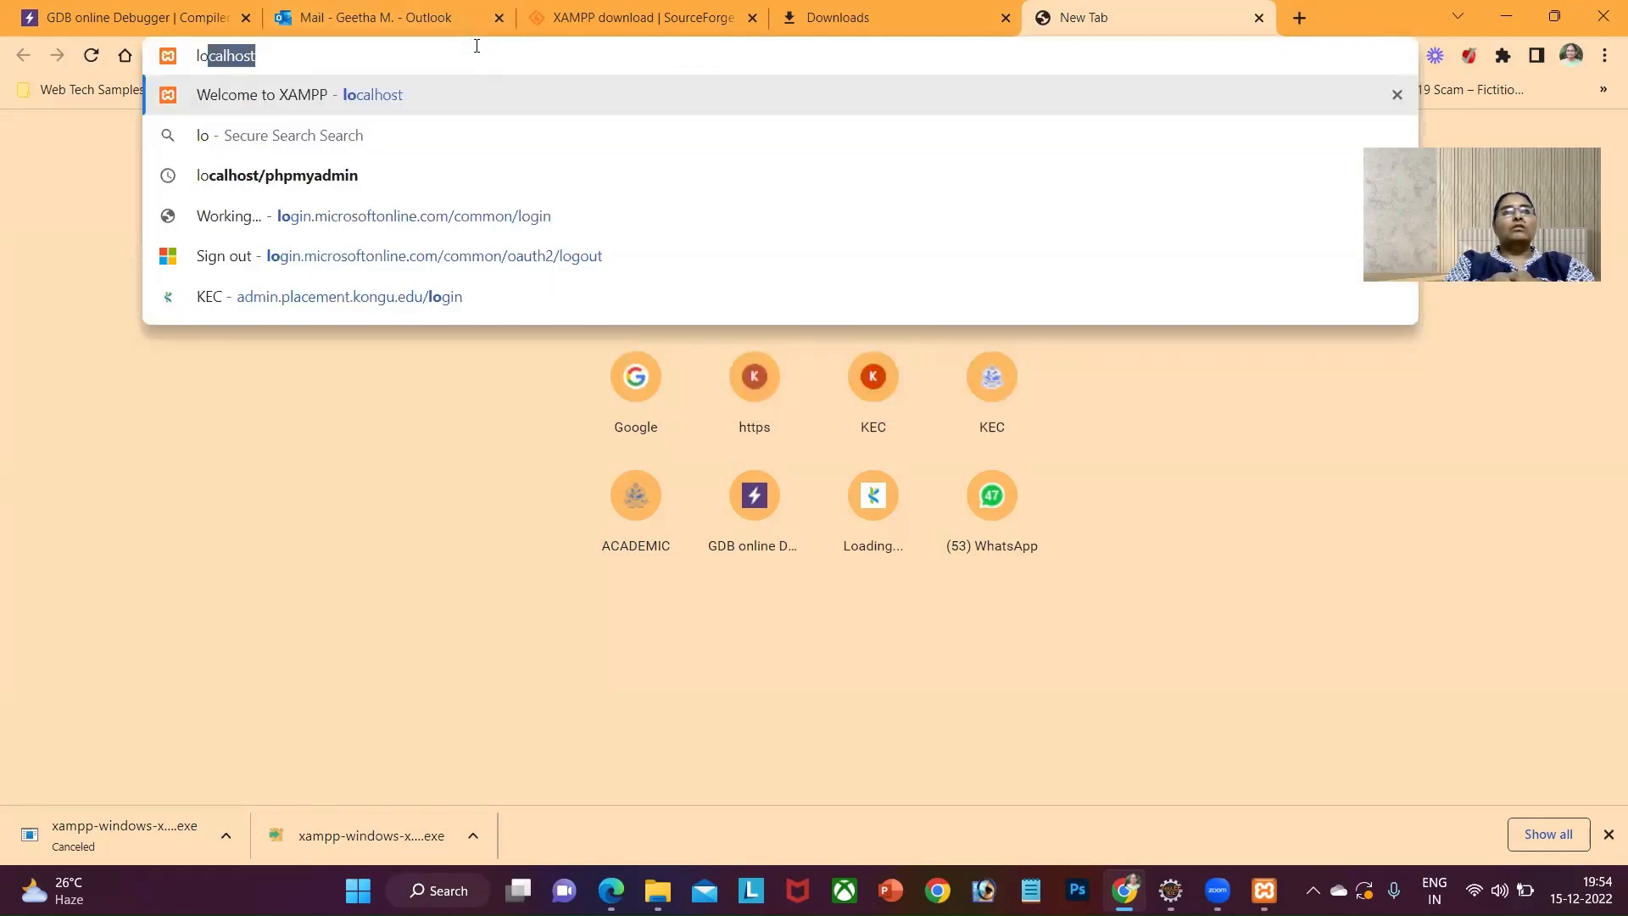
text(calhost)
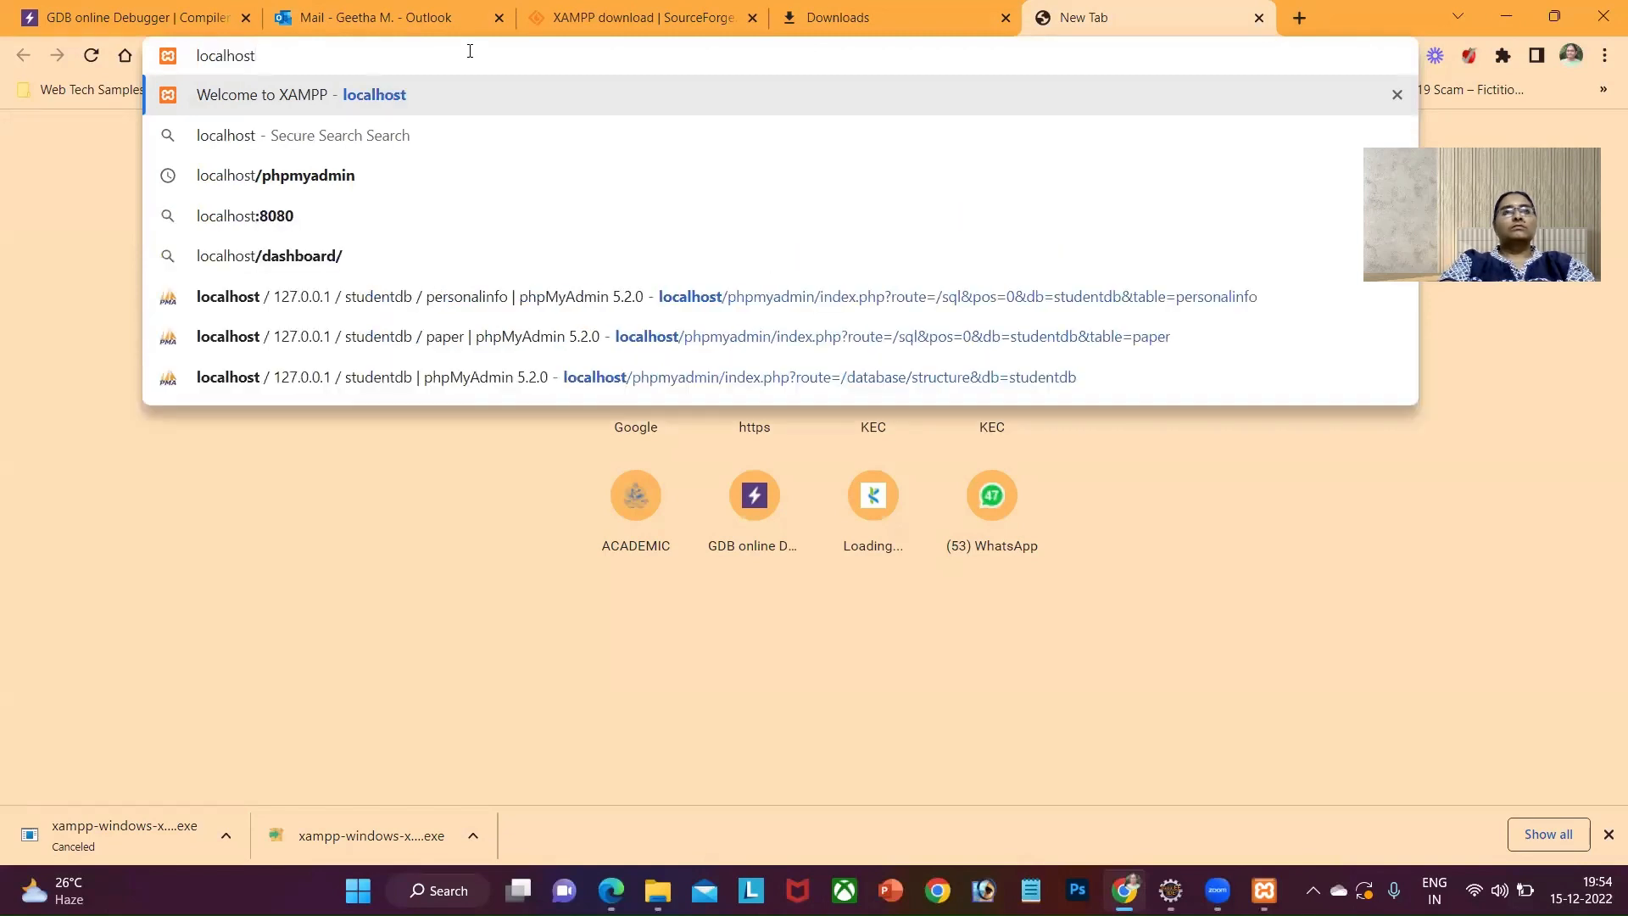
key(Return)
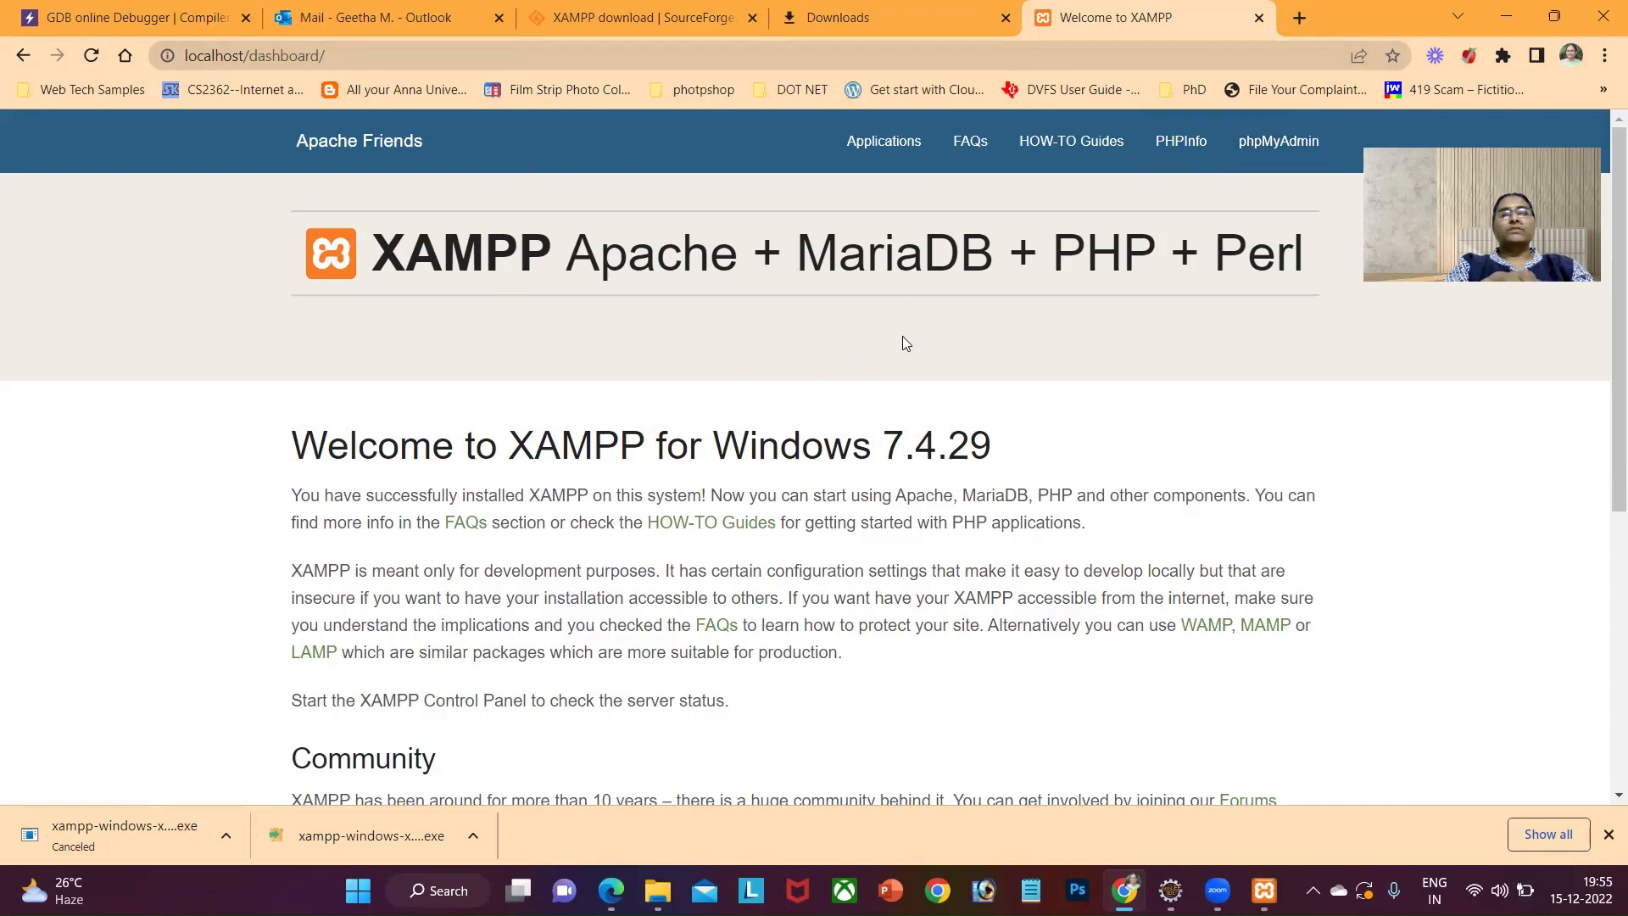
click(1265, 150)
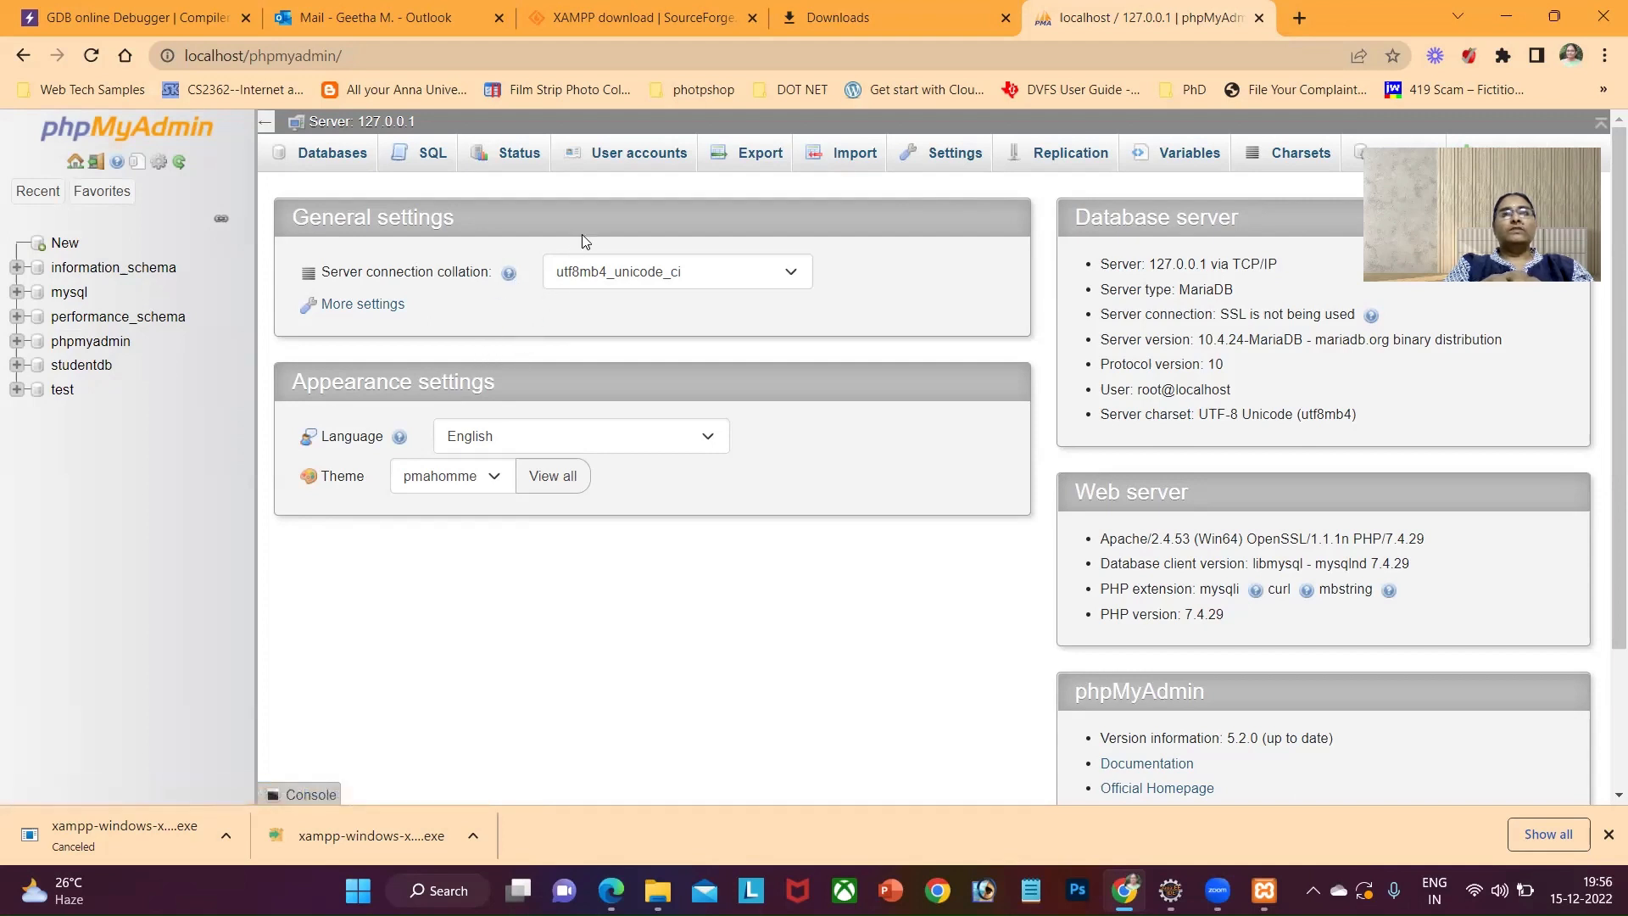
Review the user accounts overview and examine the global privileges, resource limits and SSL options of the root account at 127.0.0.1.
click(648, 160)
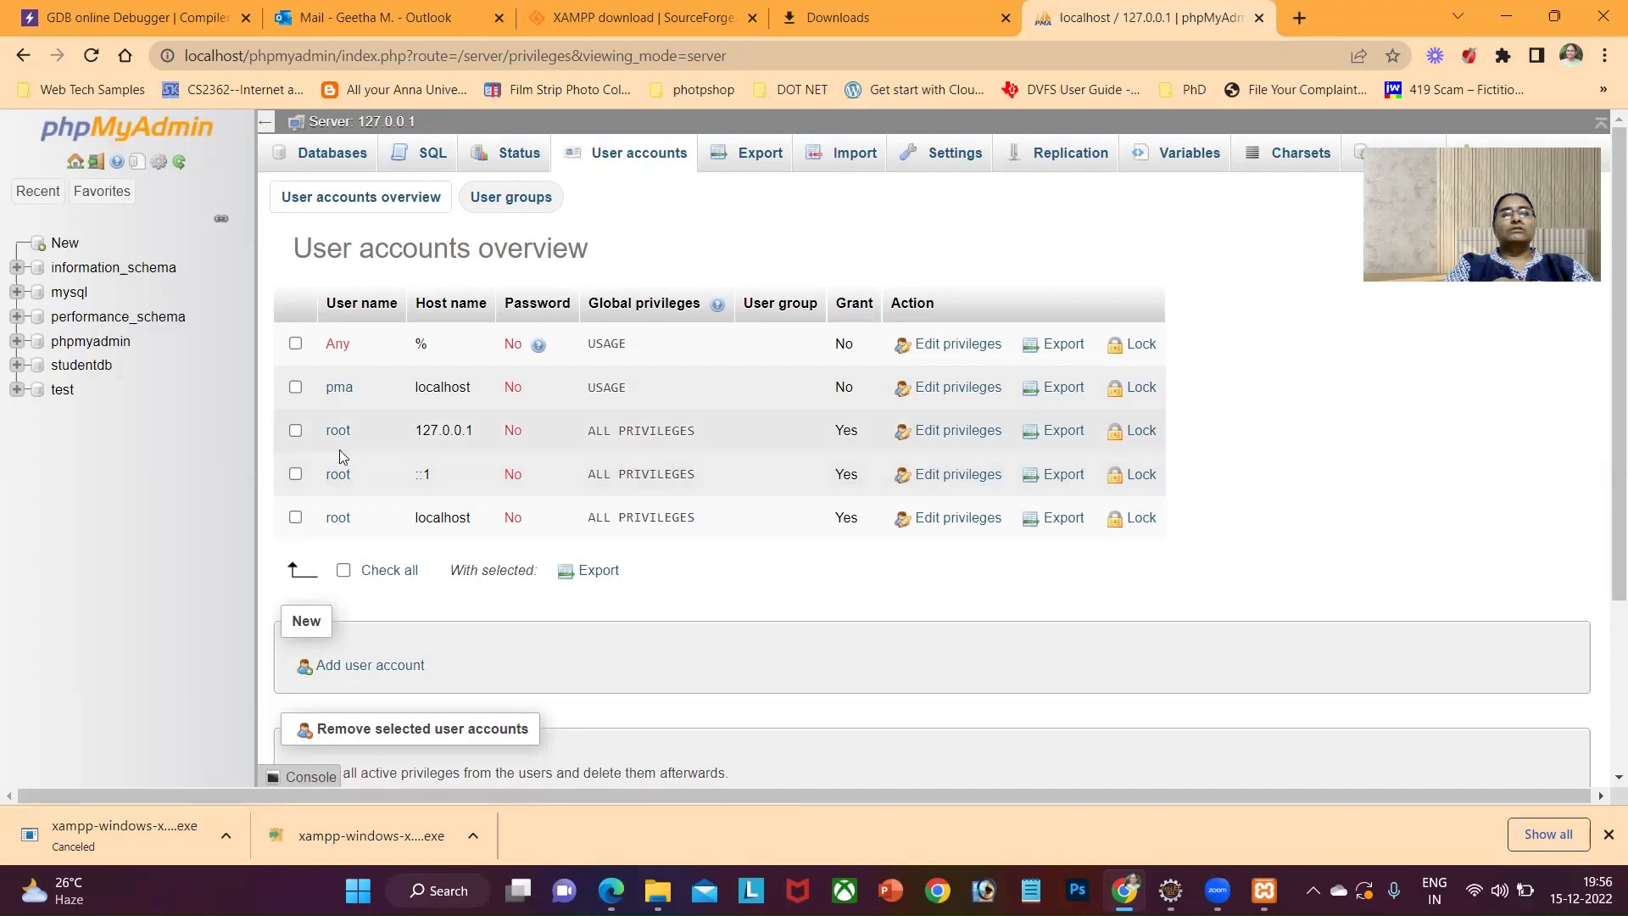
click(986, 437)
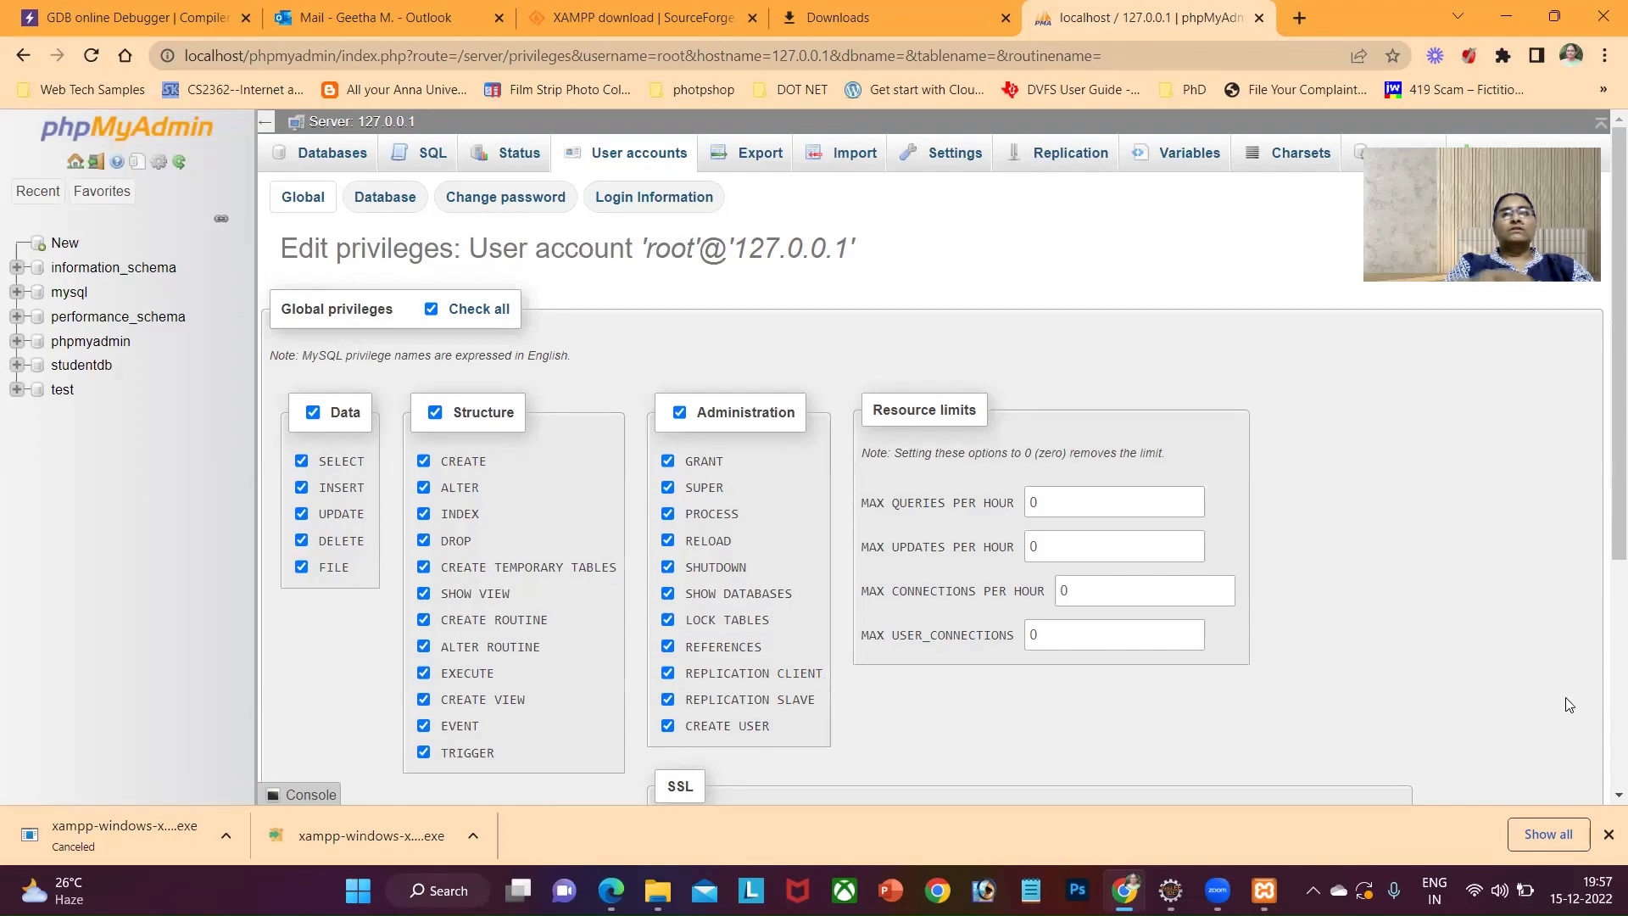
scroll(1602, 768, down, 4)
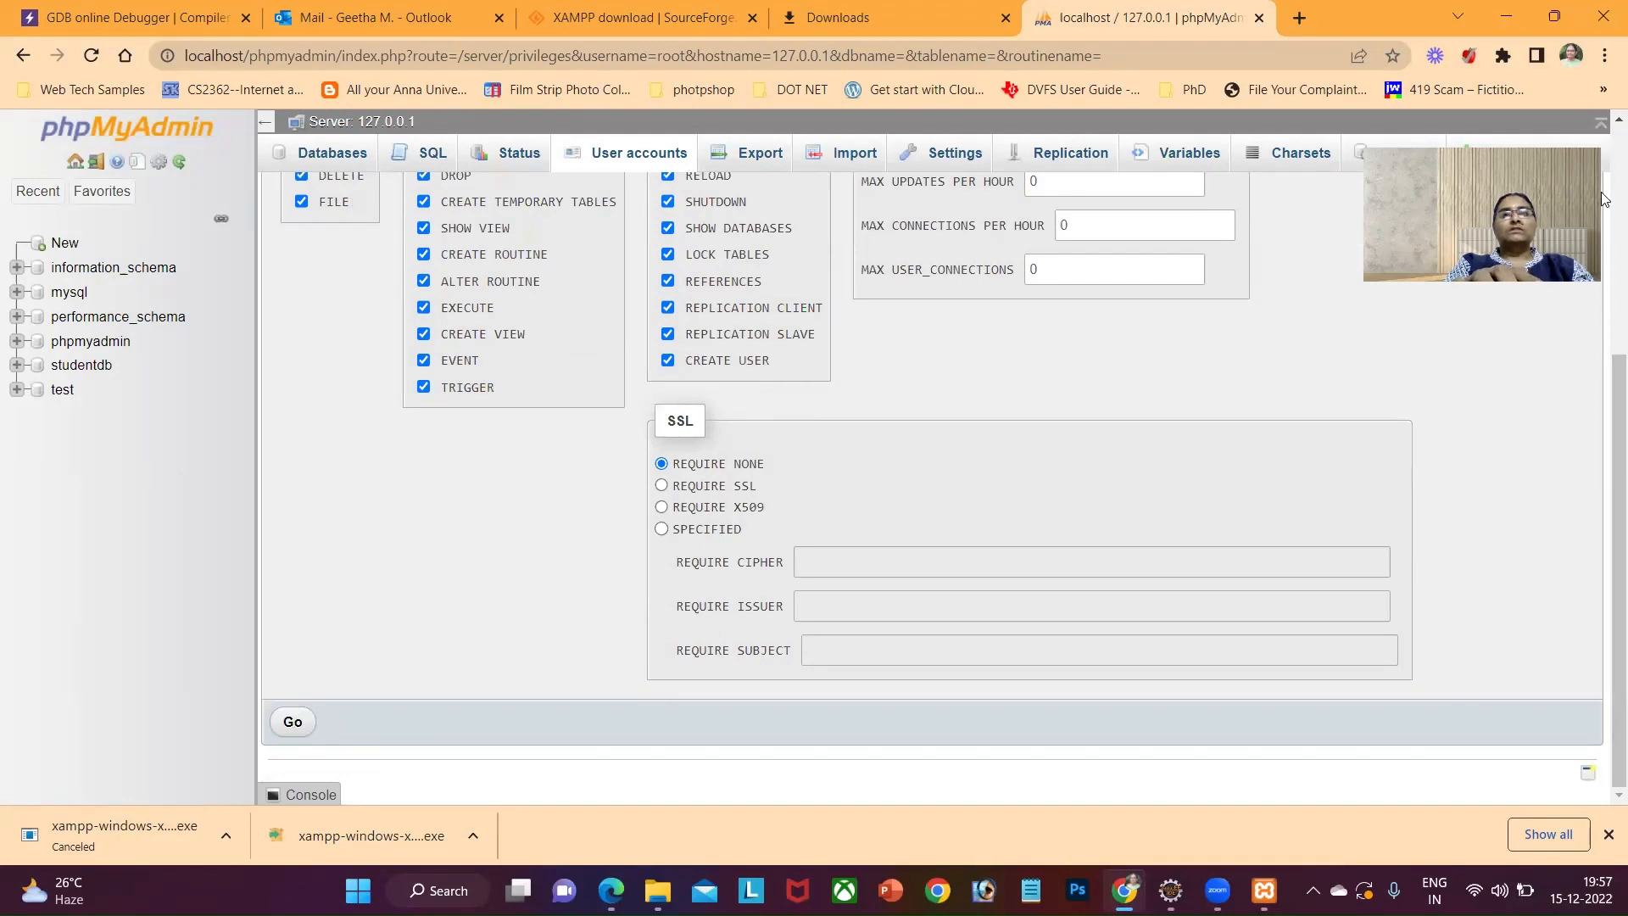
scroll(1603, 199, up, 4)
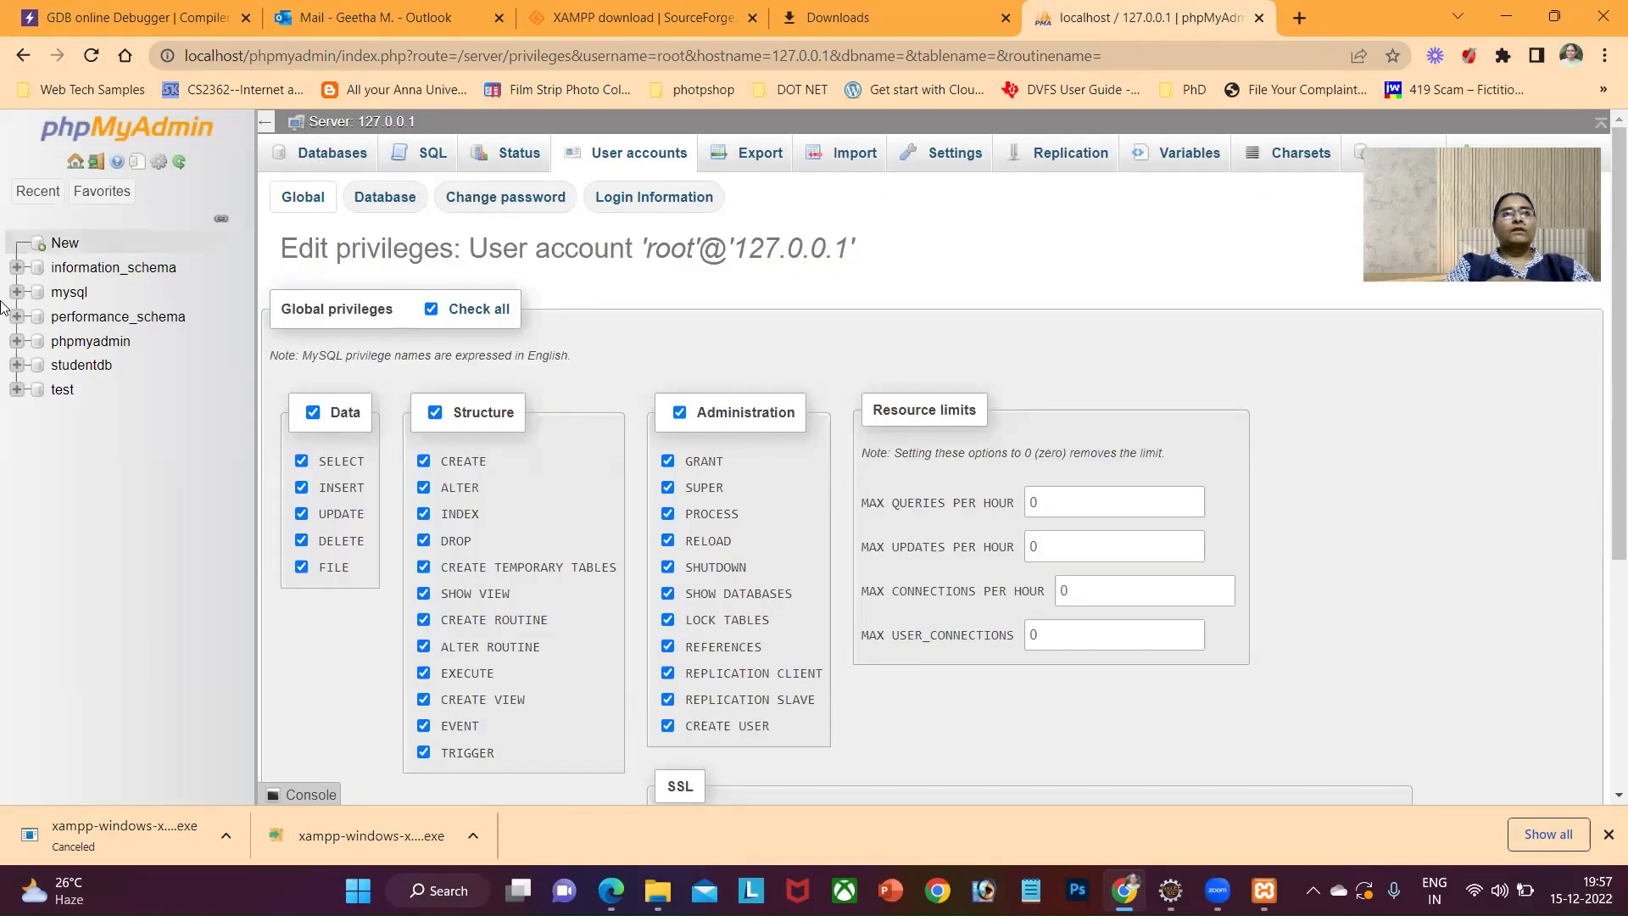
Create a new database named EmployeeDB.
click(45, 246)
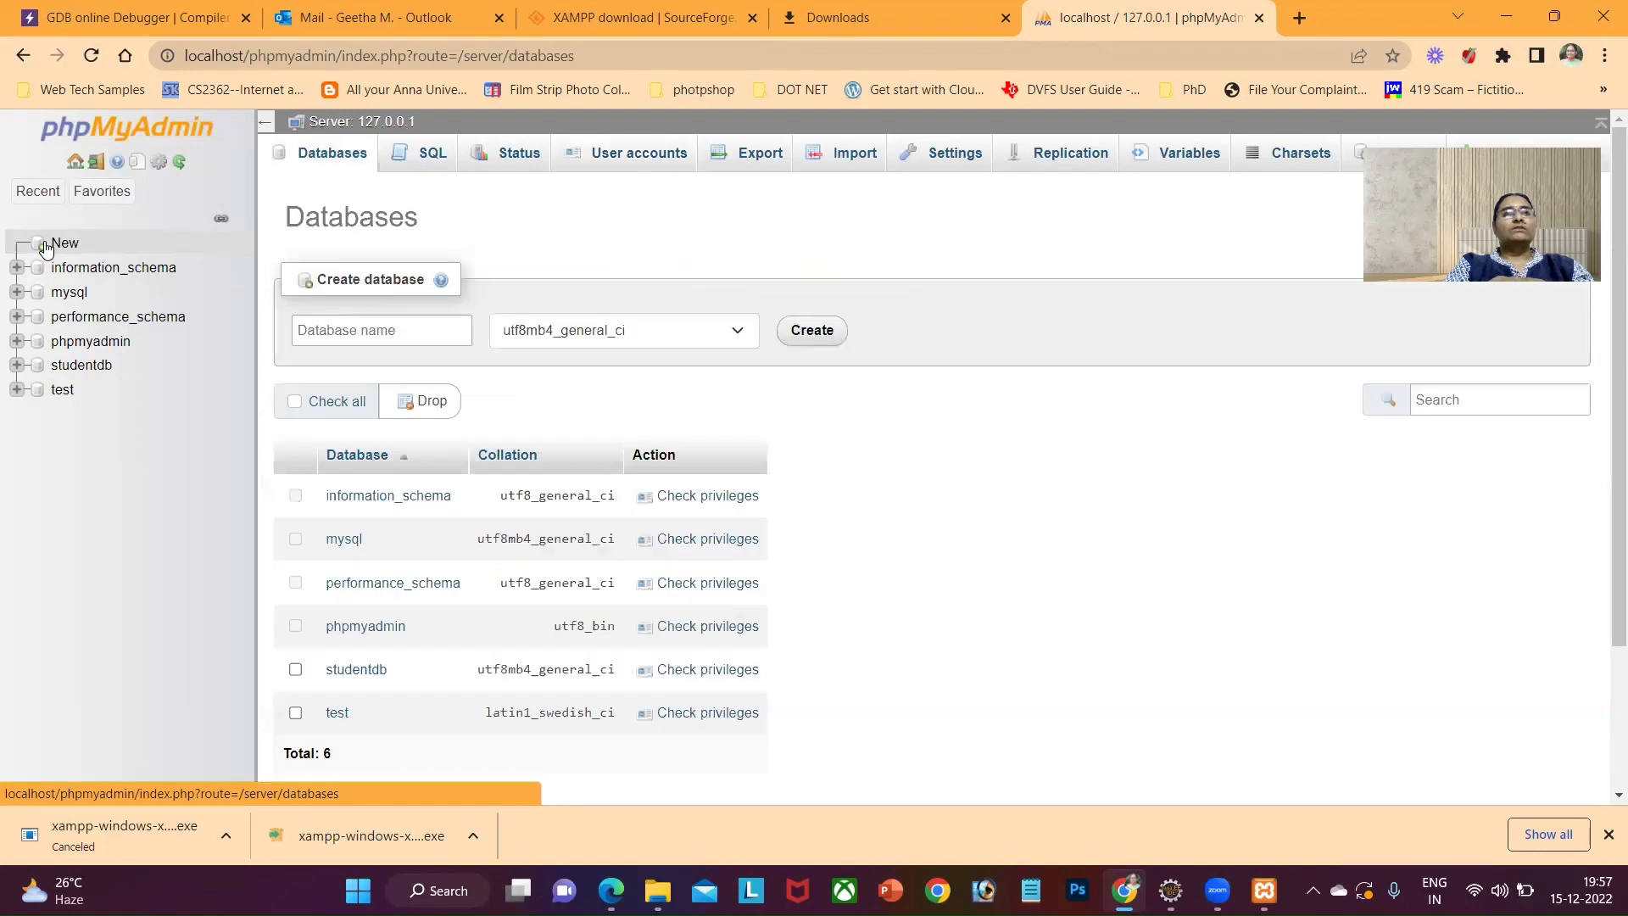
click(314, 327)
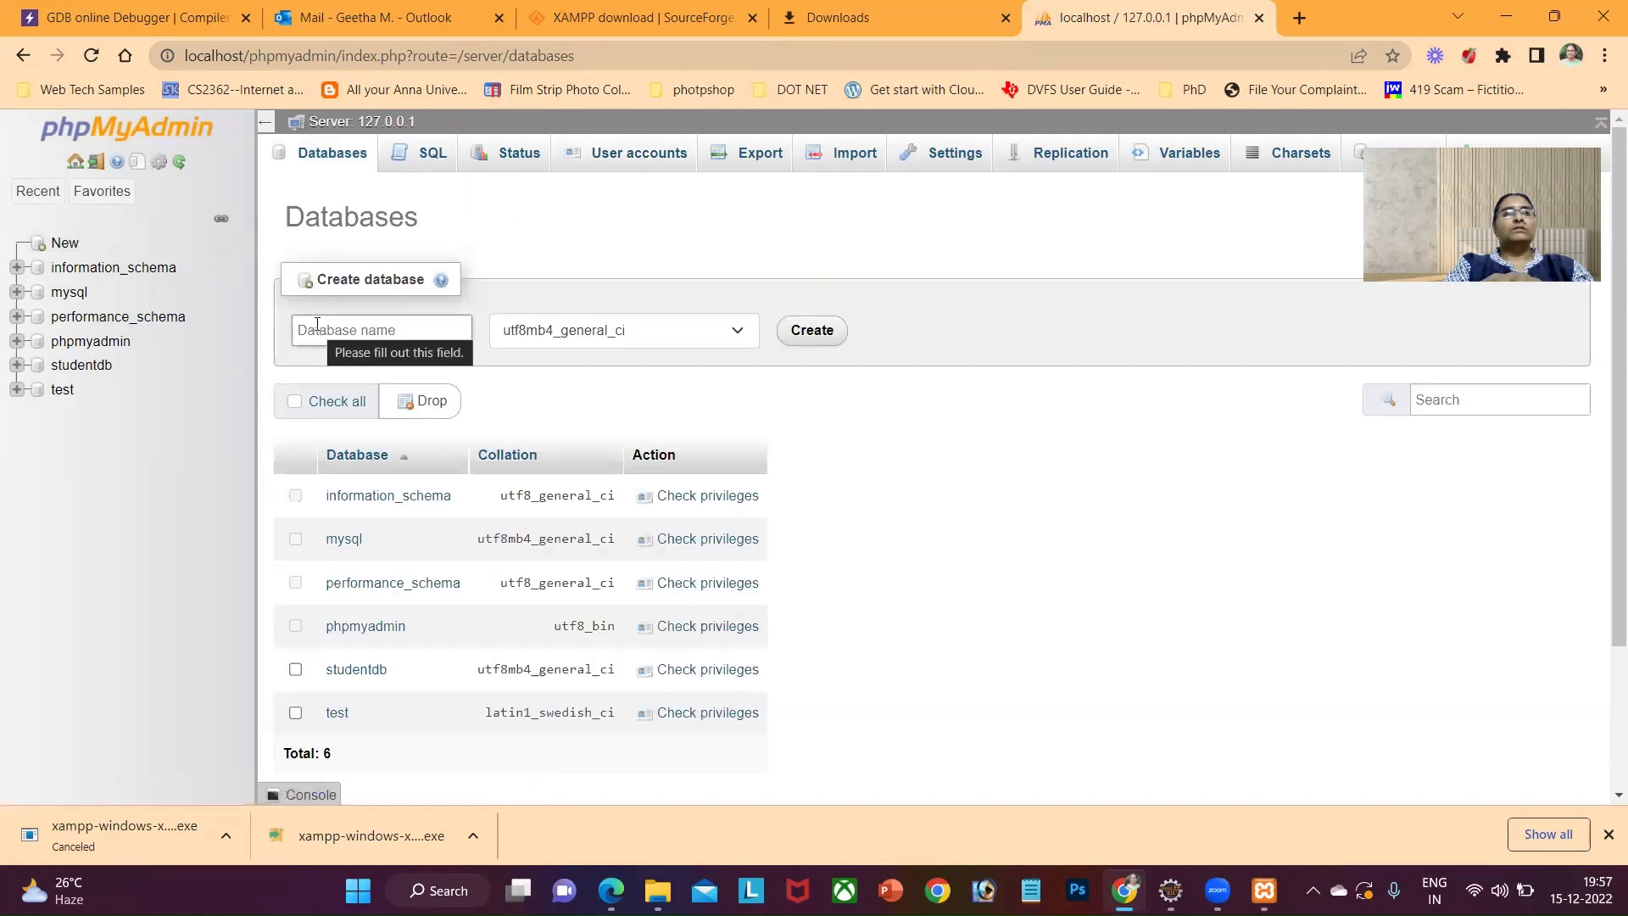
click(821, 387)
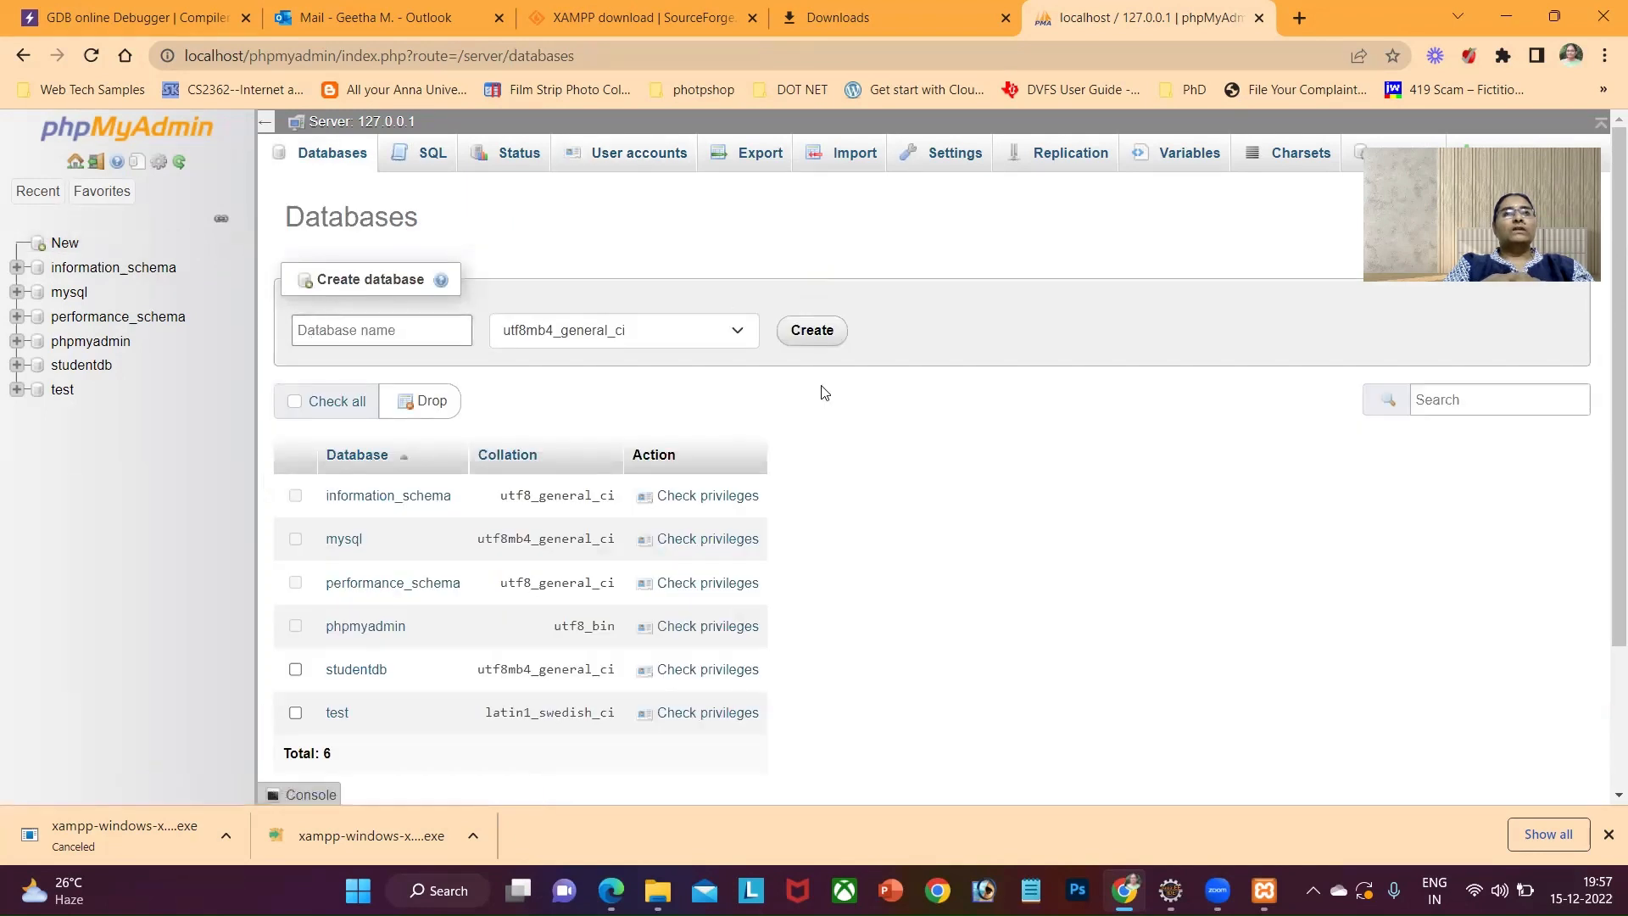
click(353, 330)
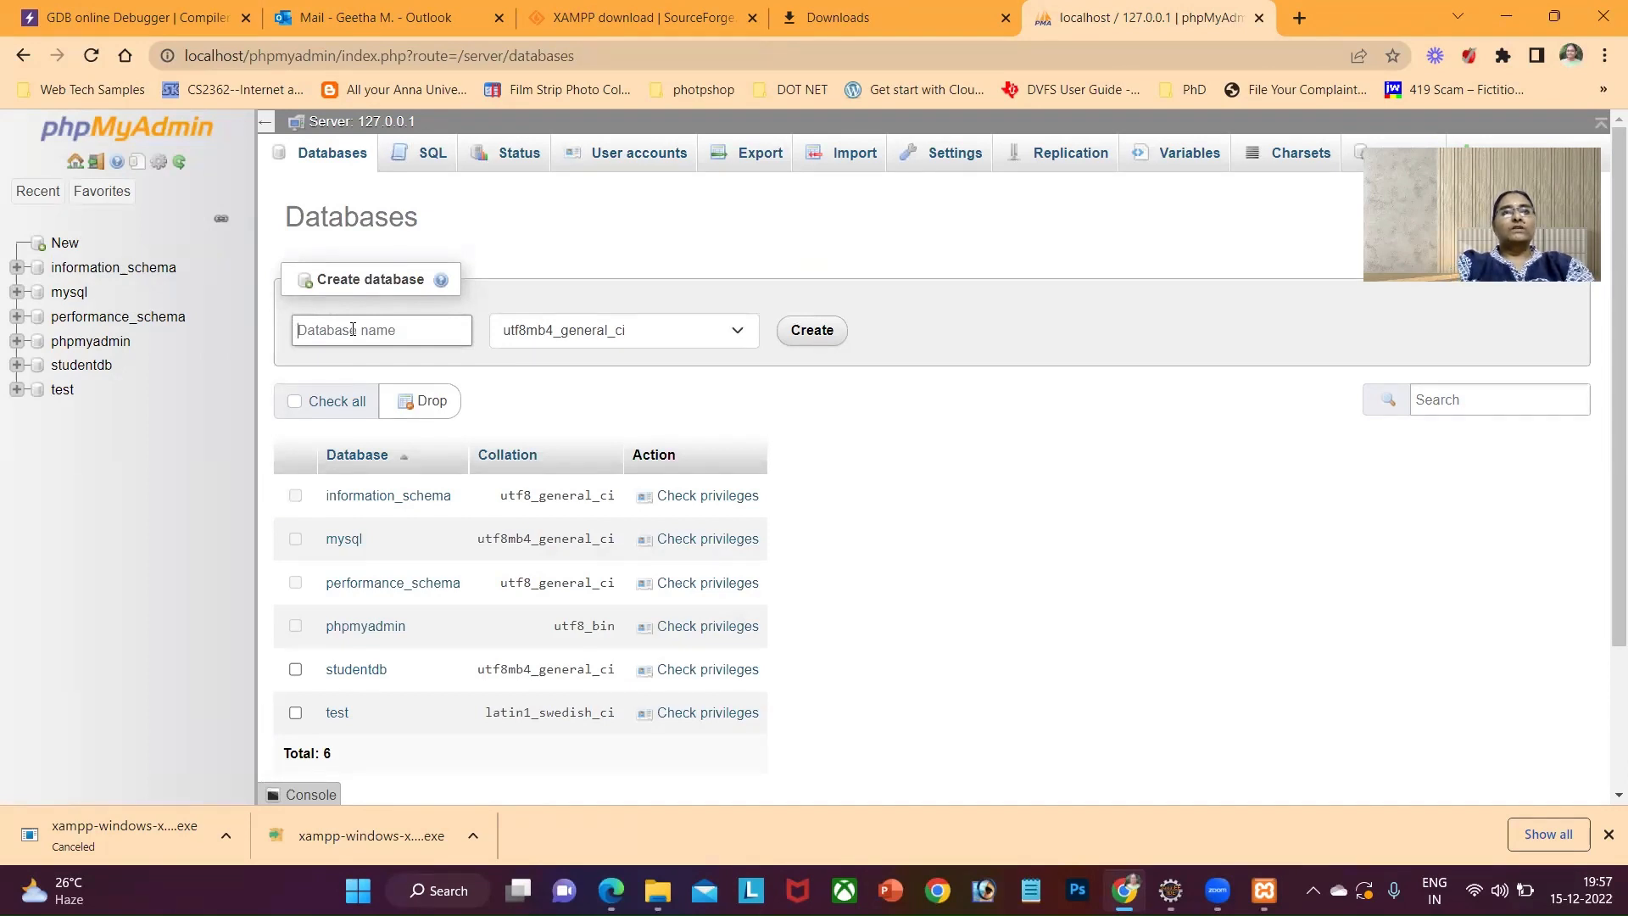
text(Empl)
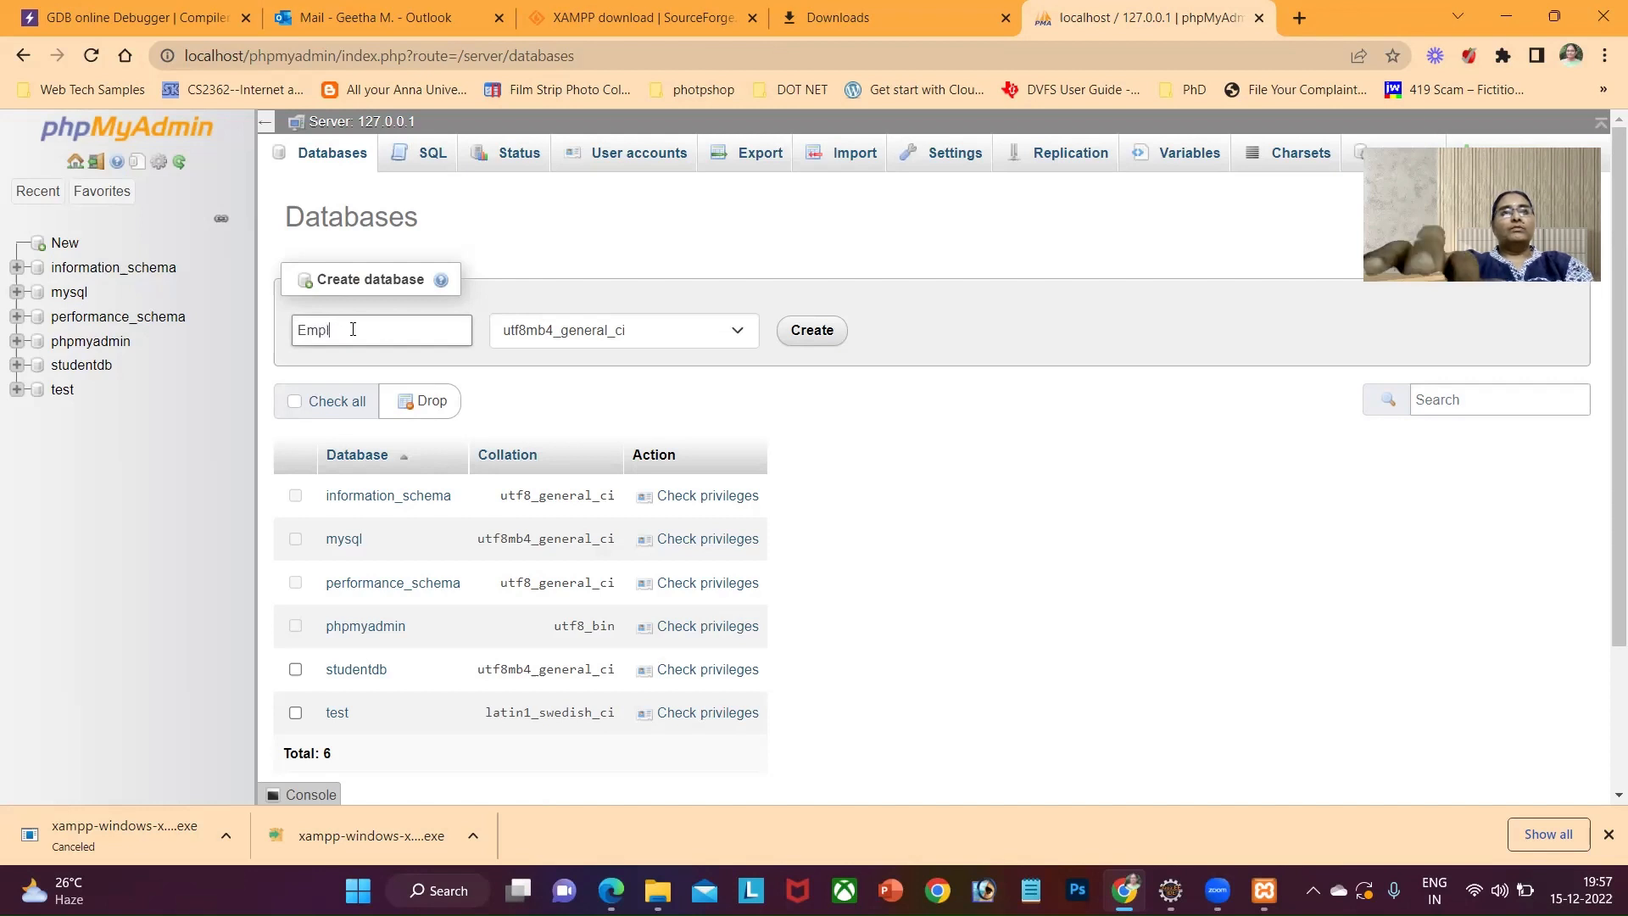
text(oyee)
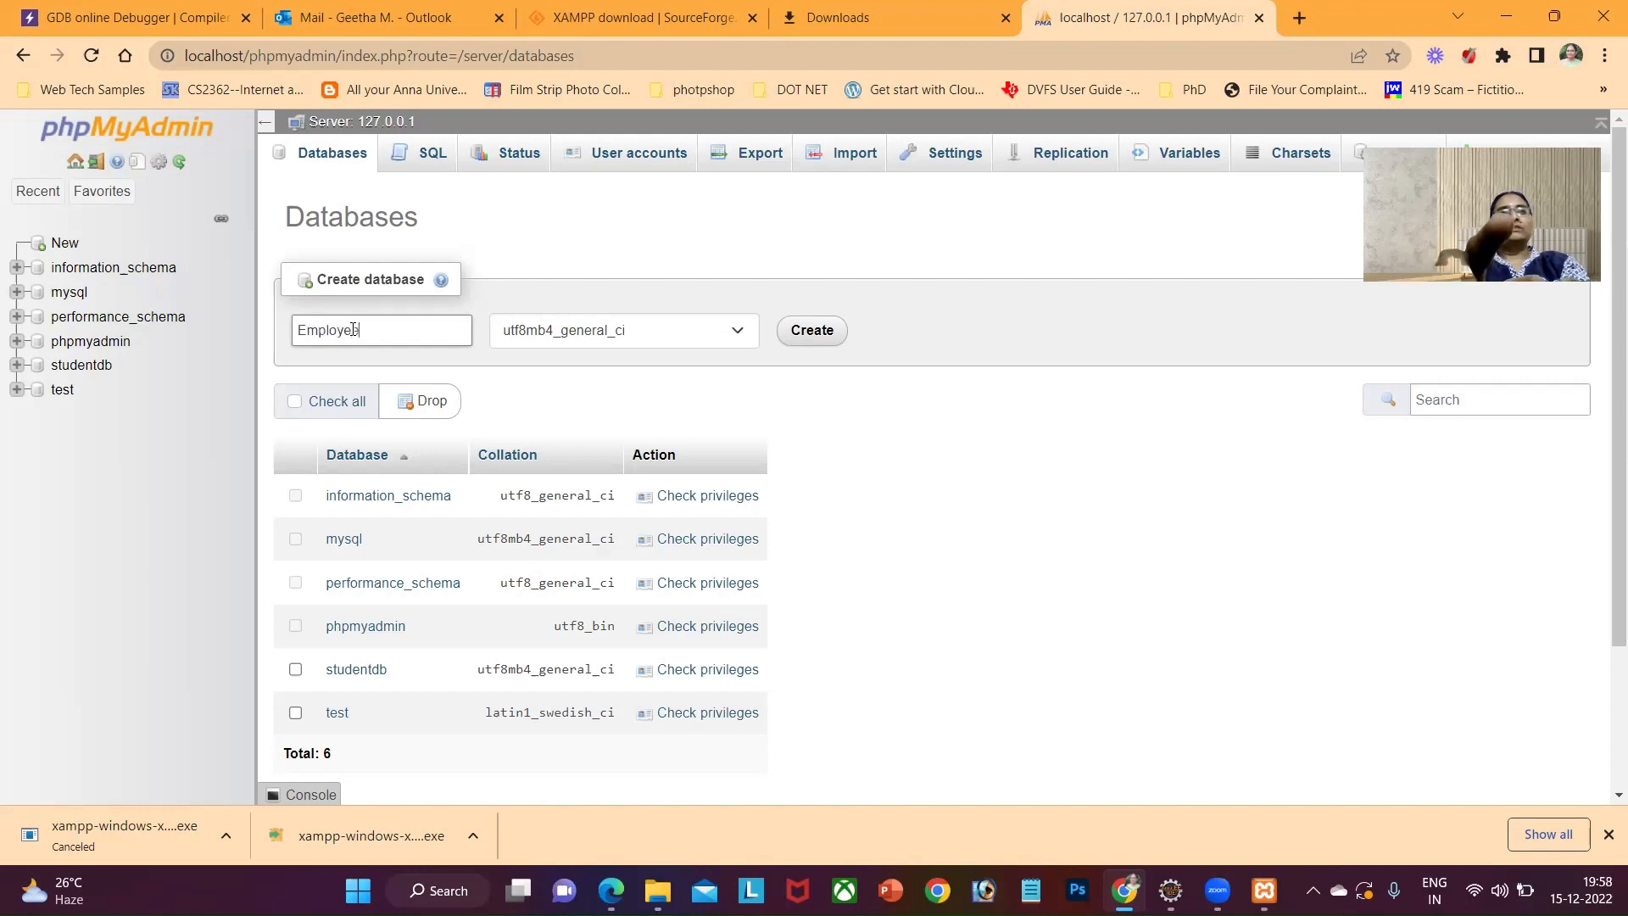
text(DB)
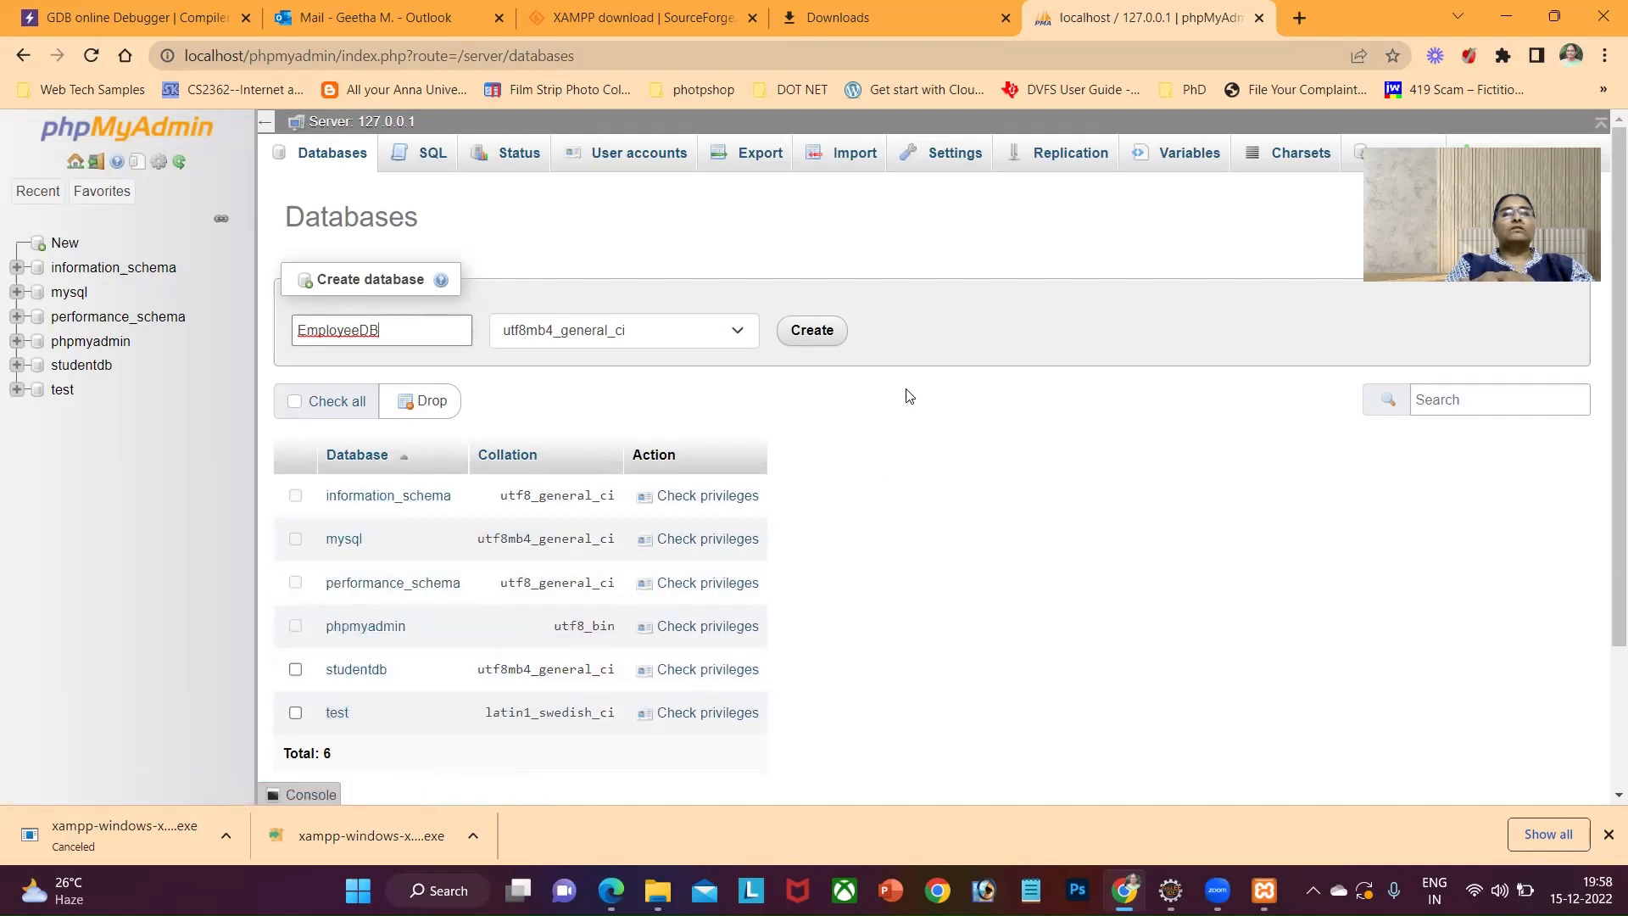
click(820, 331)
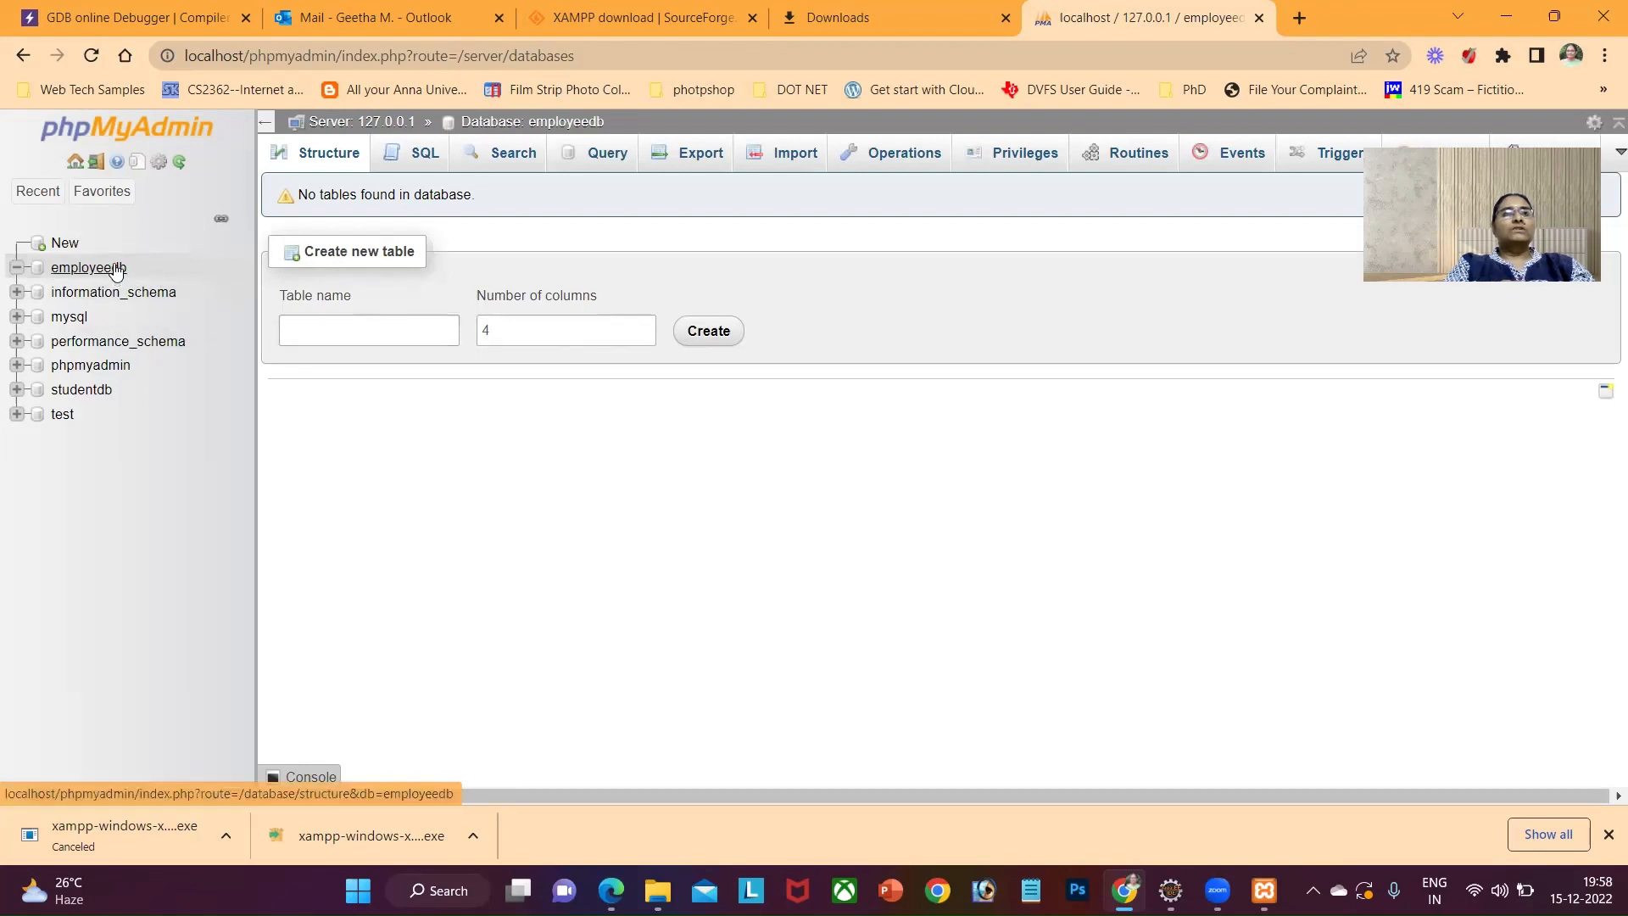
Create a new table named PersonalDetails with 5 columns in the employeedb database.
click(337, 317)
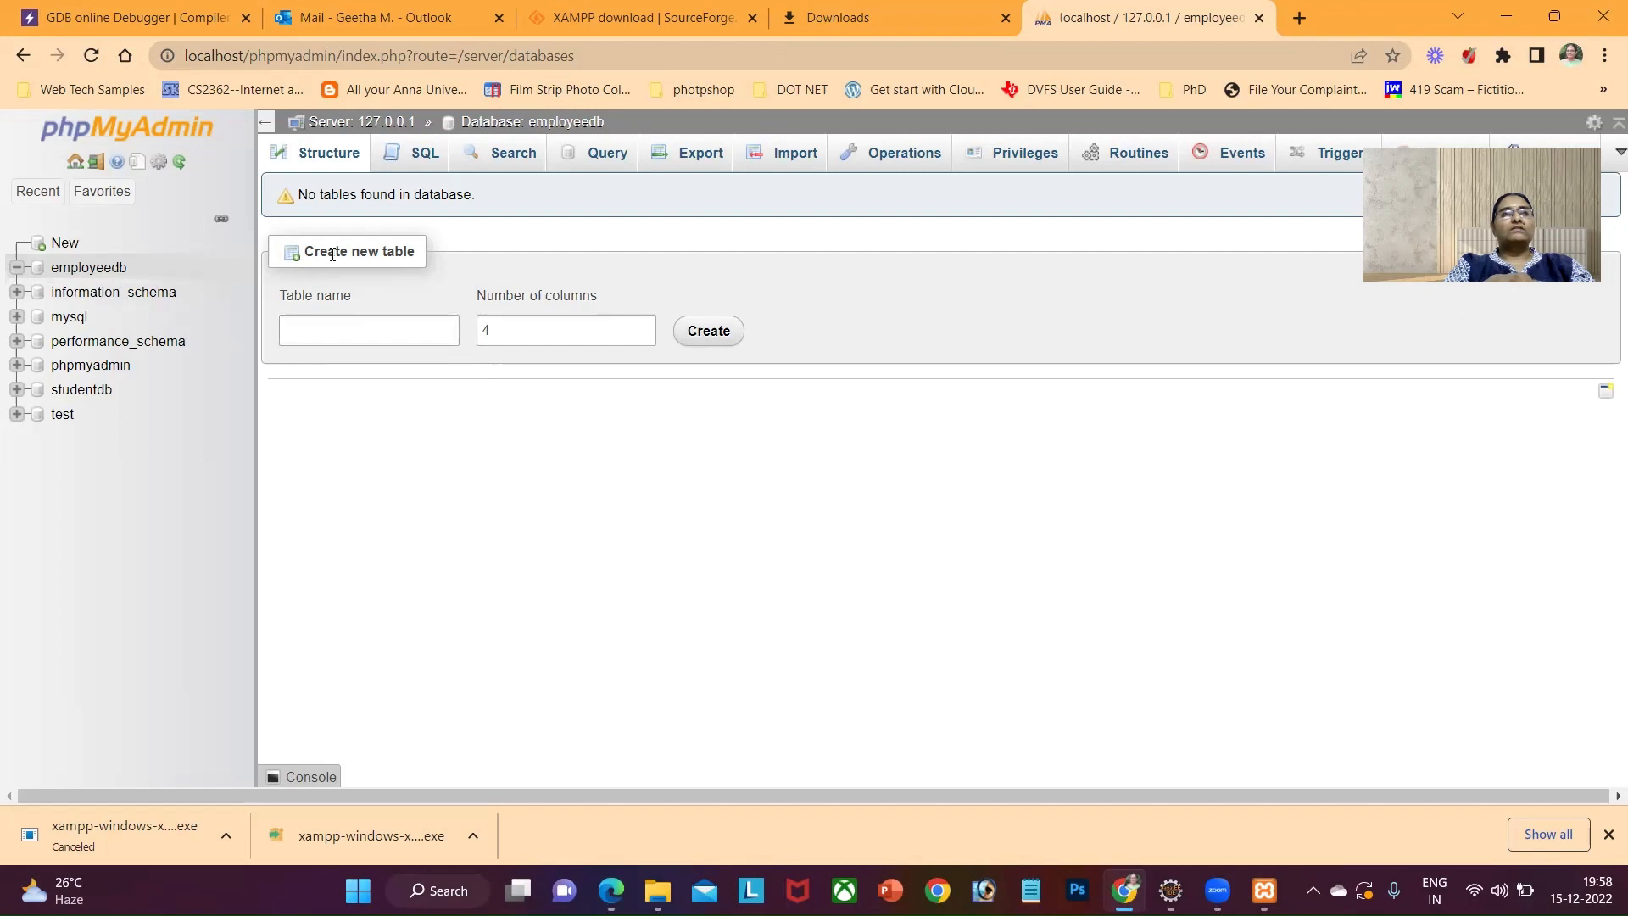
click(363, 329)
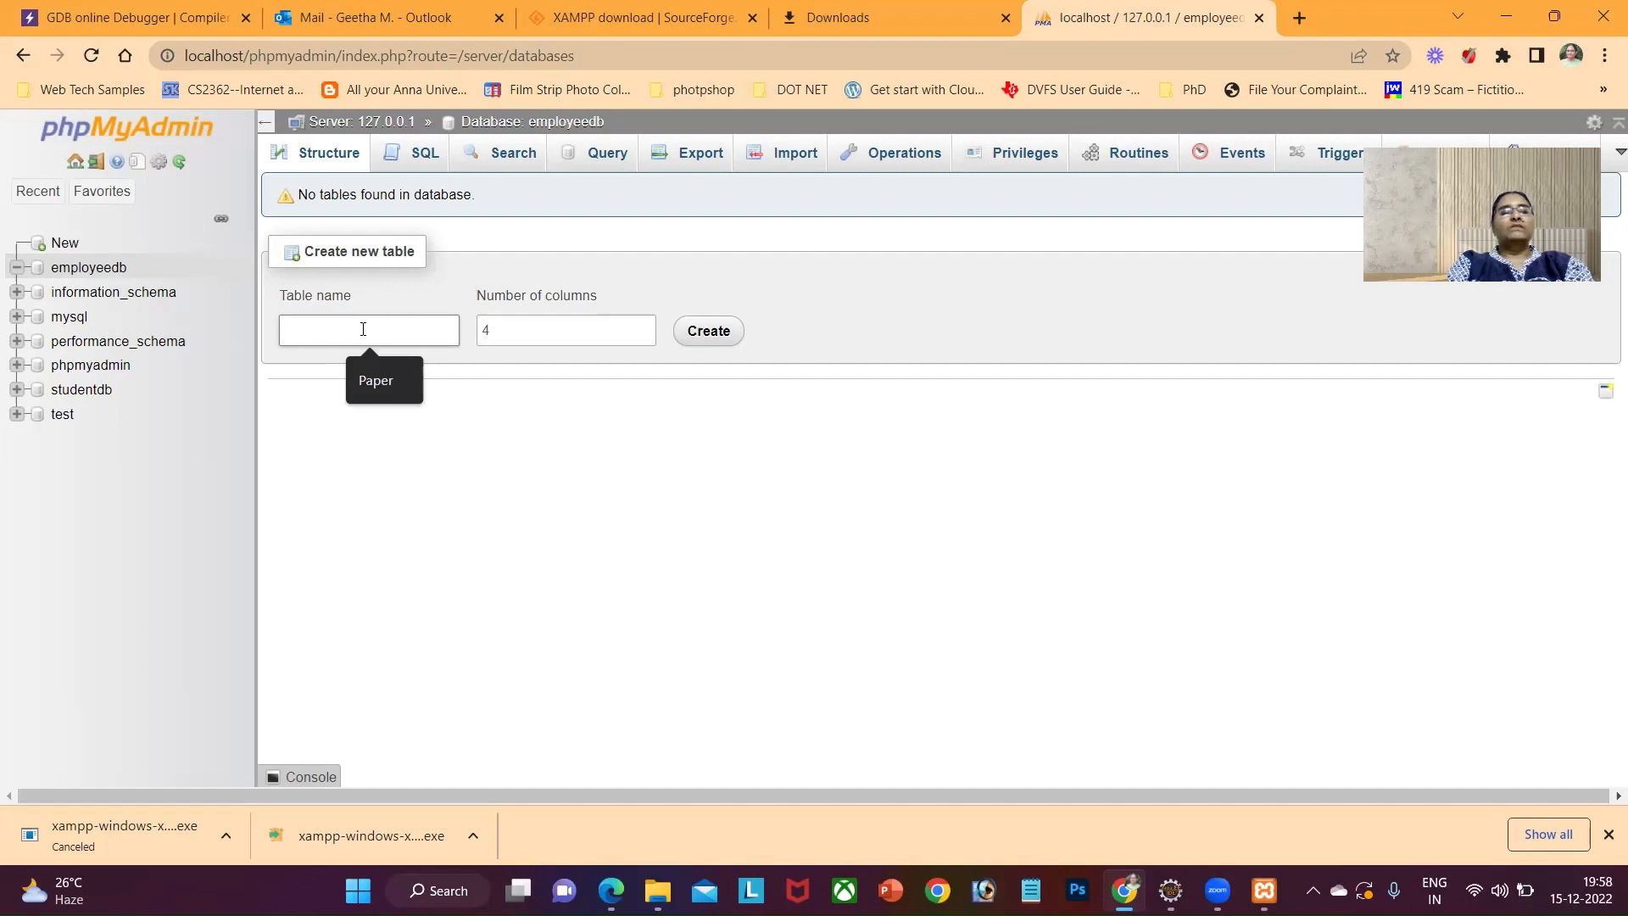
text(P)
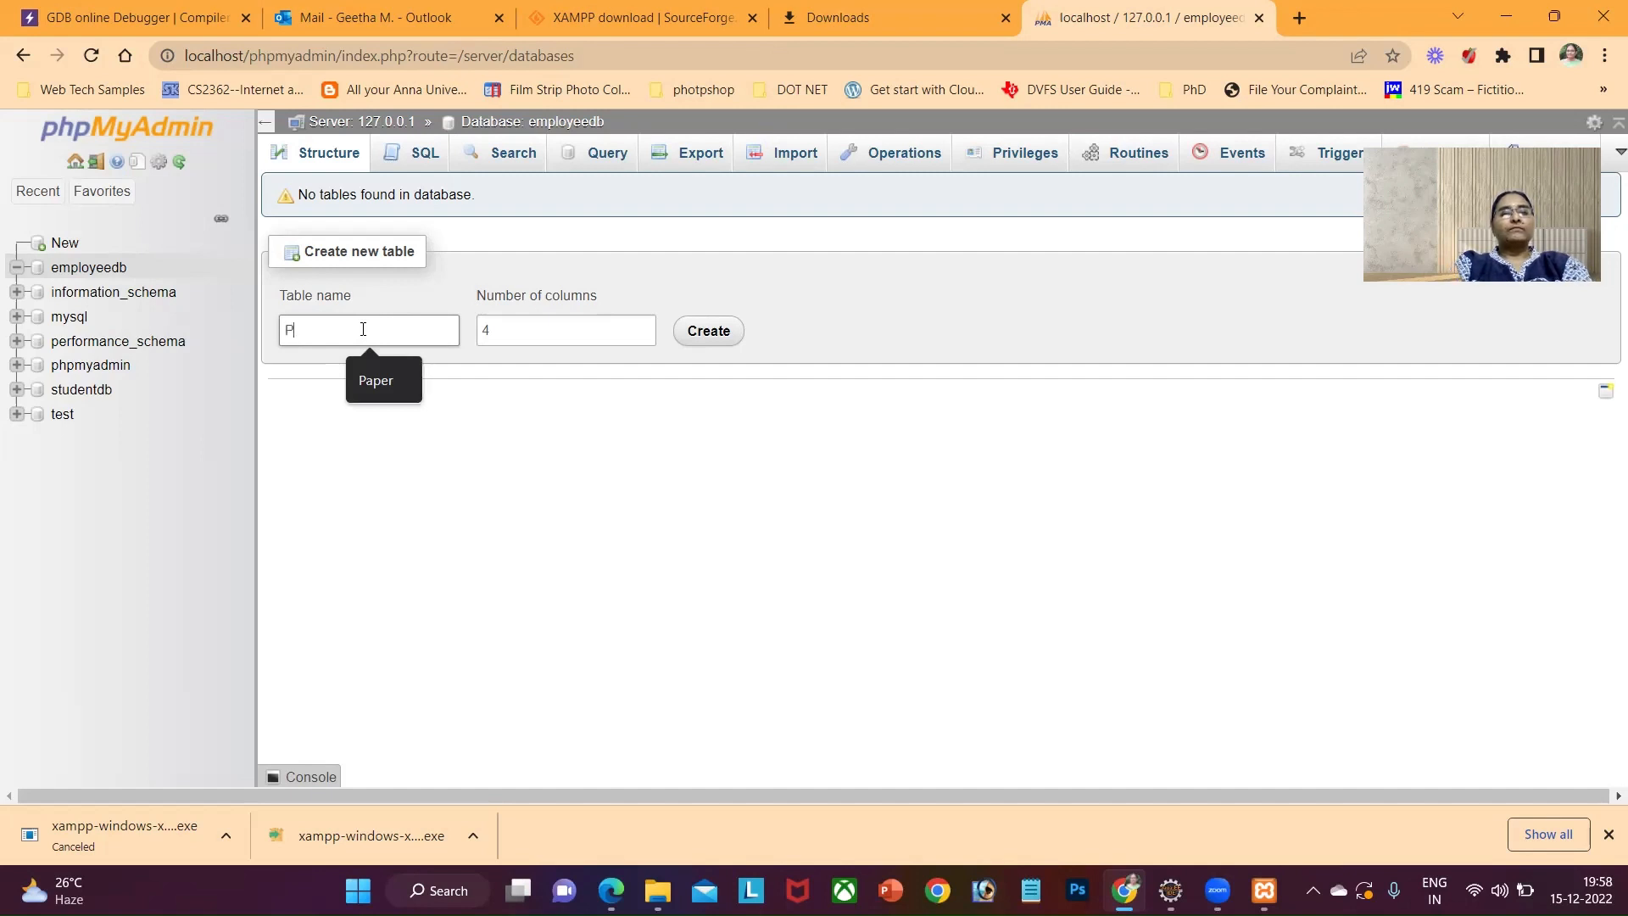
text(ersonal)
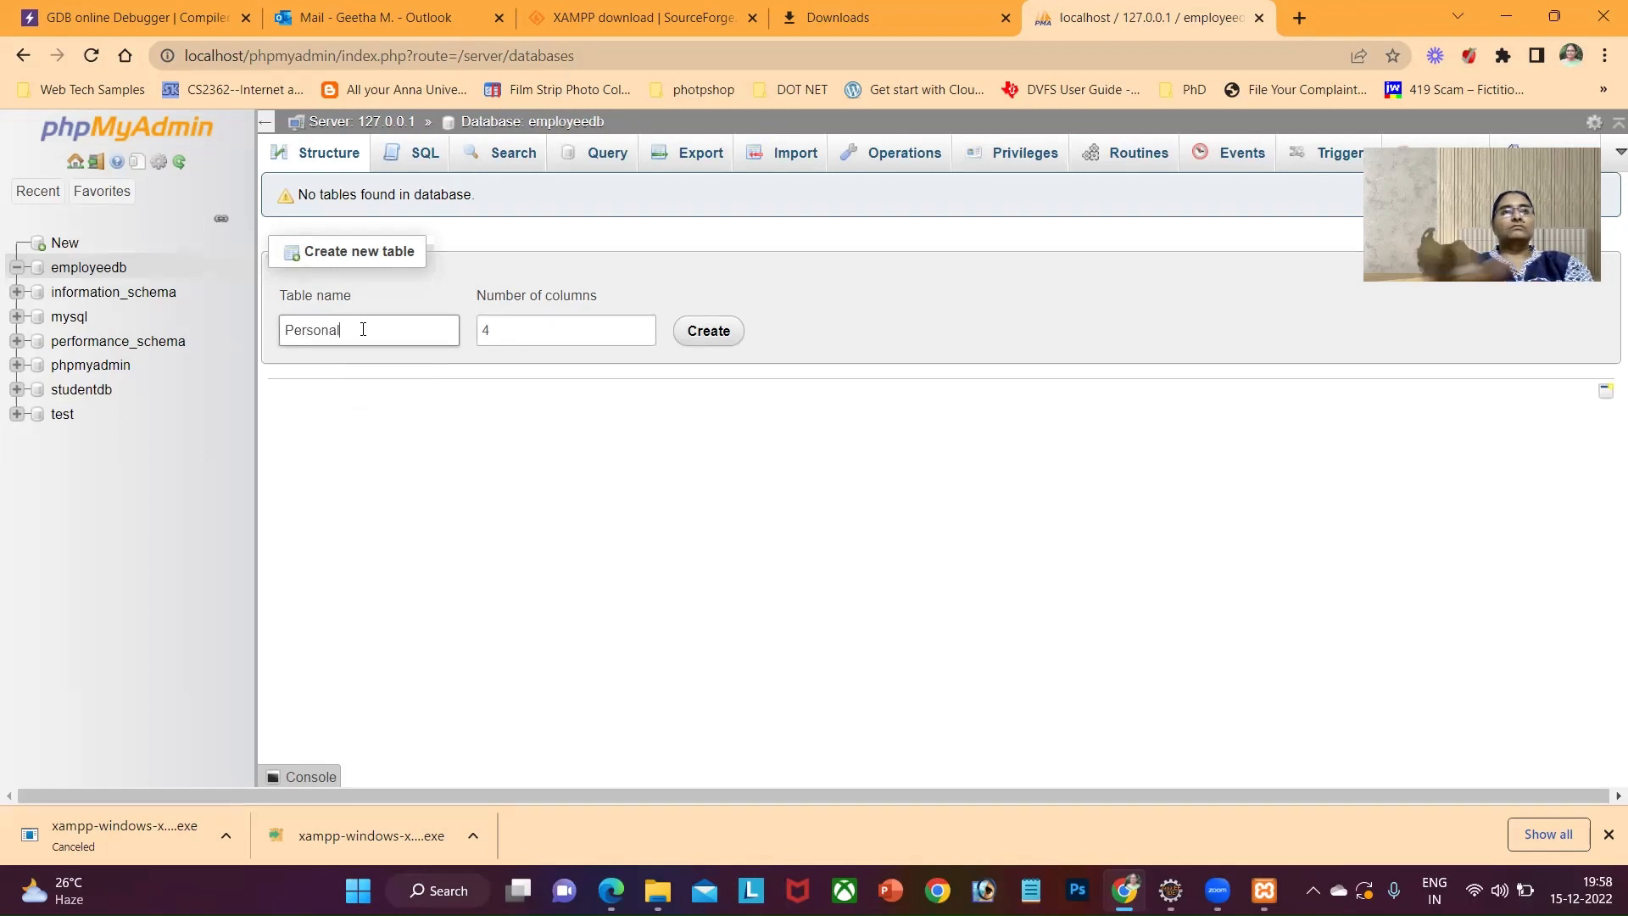
text(De)
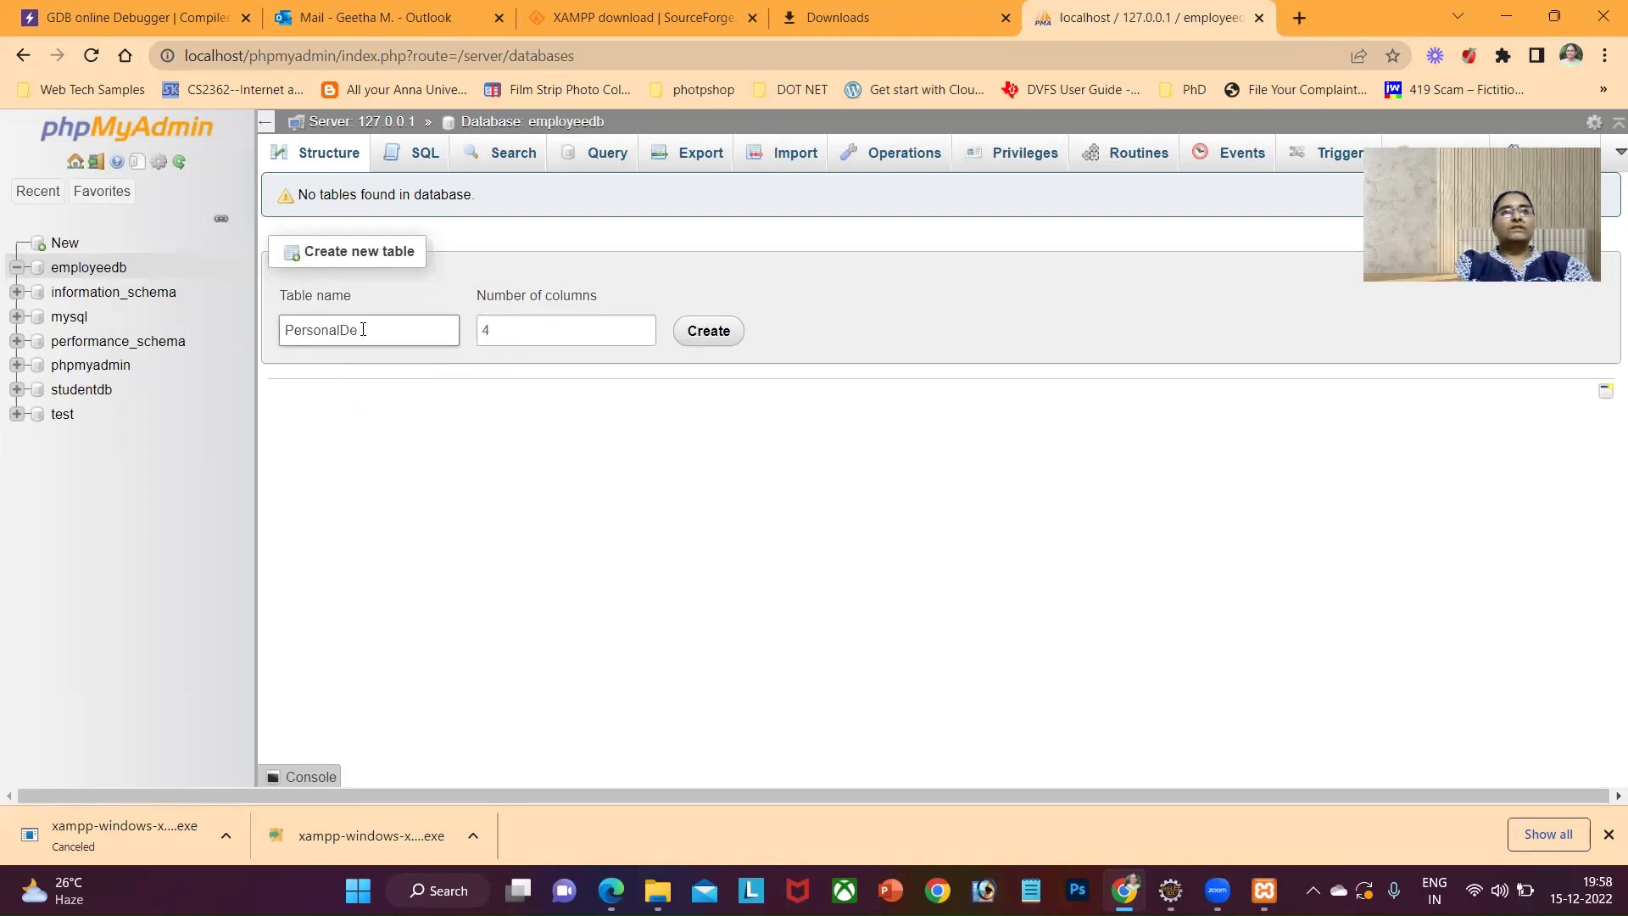
text(tails)
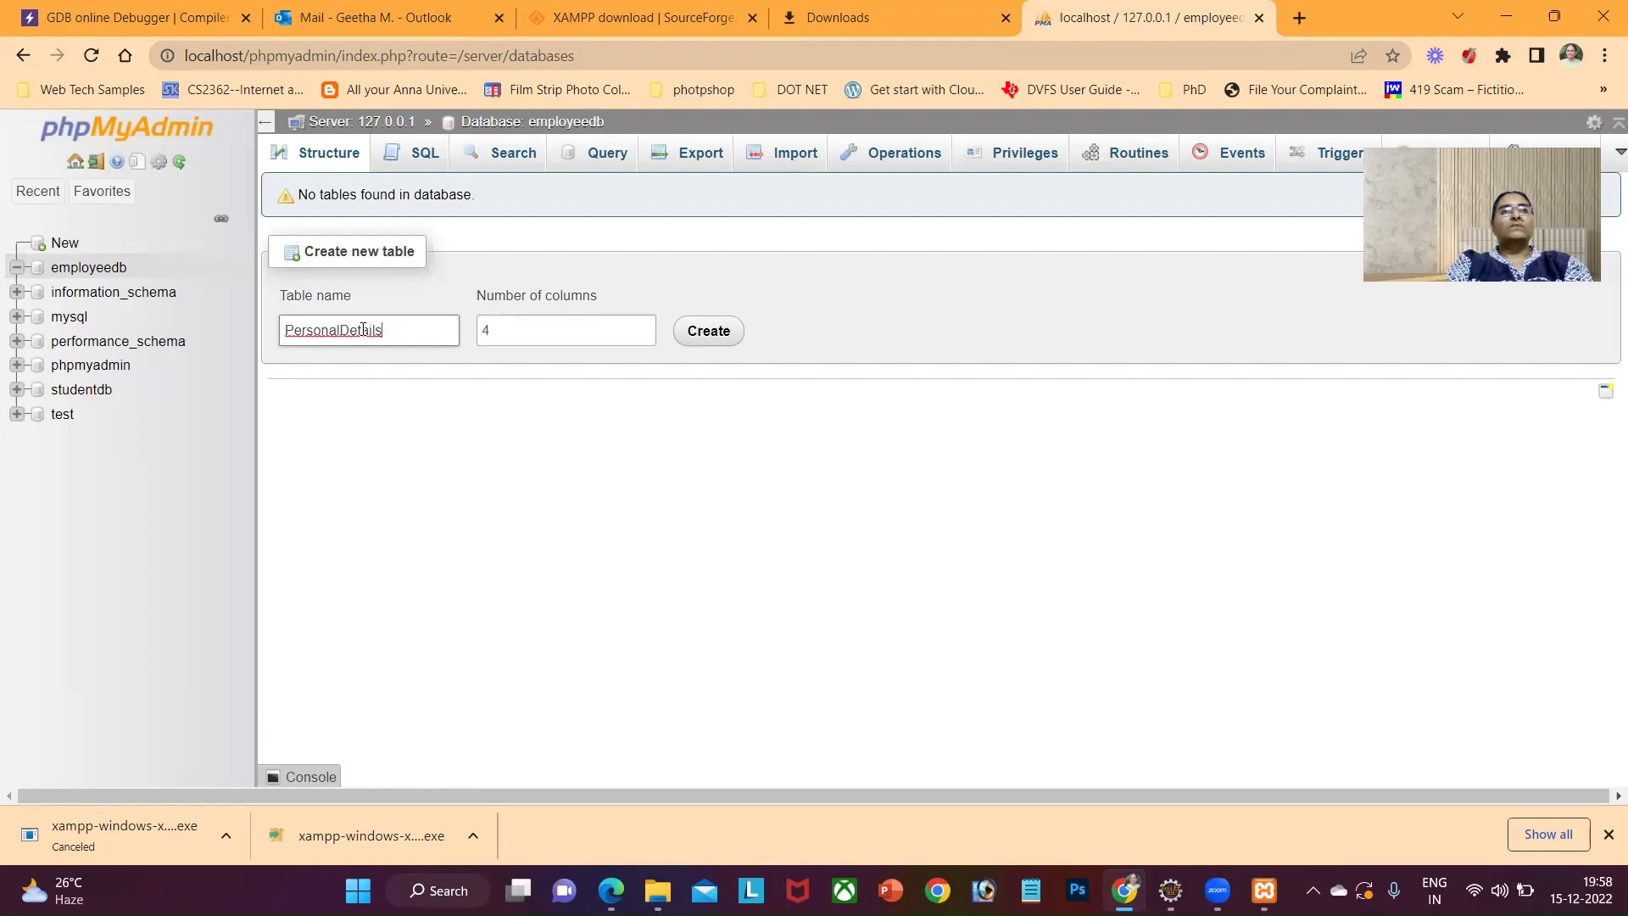
key(Tab)
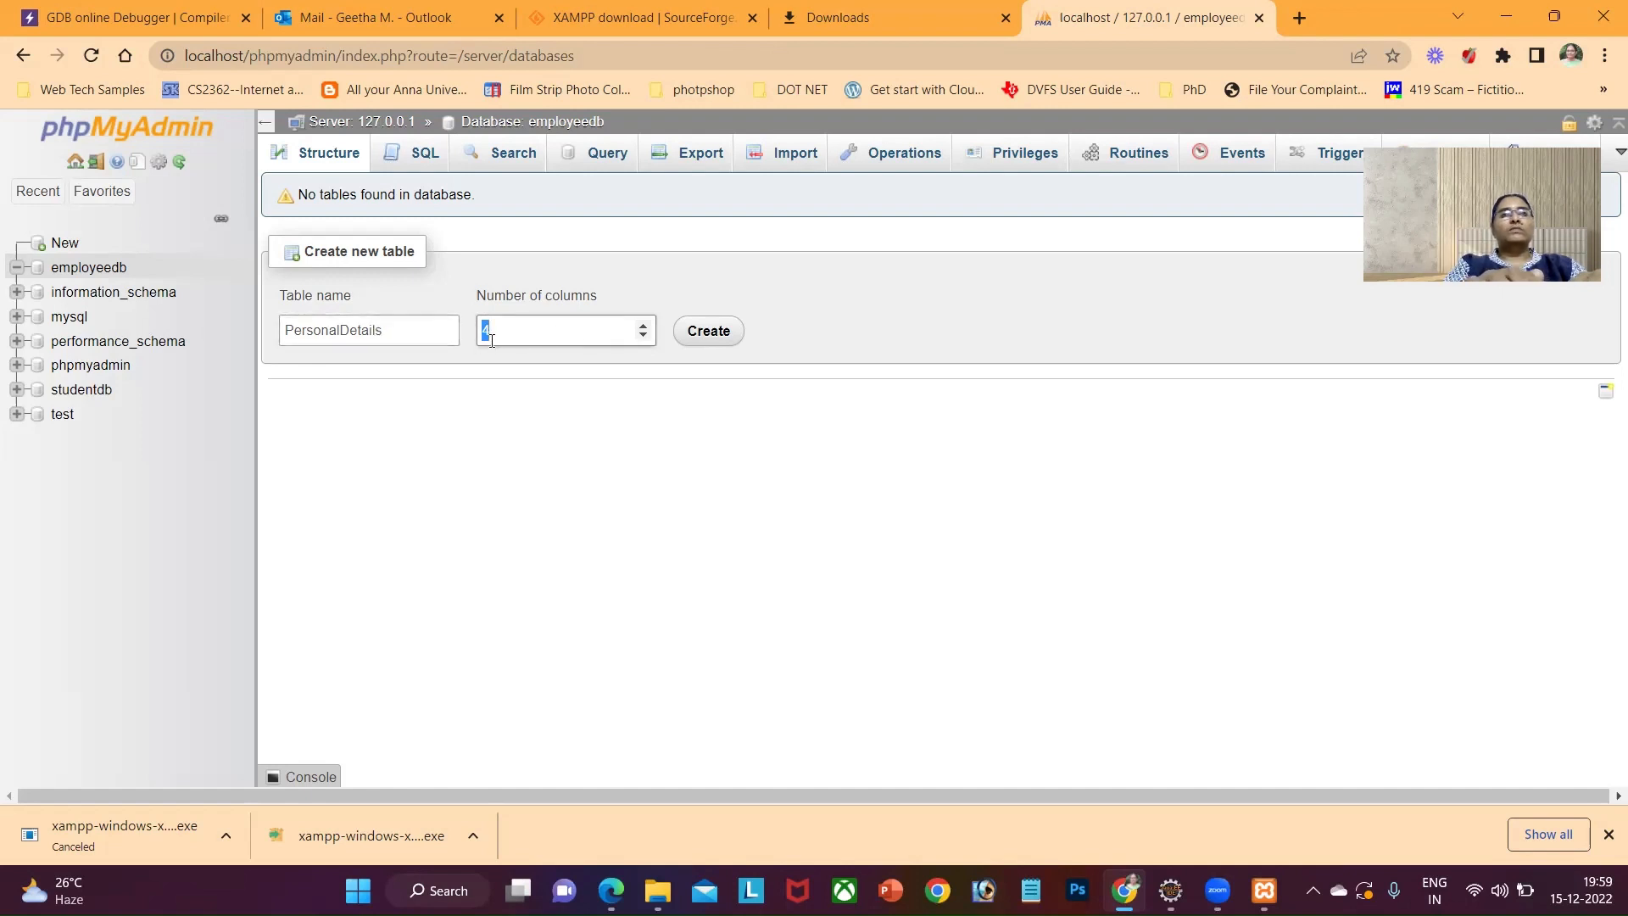
text(5)
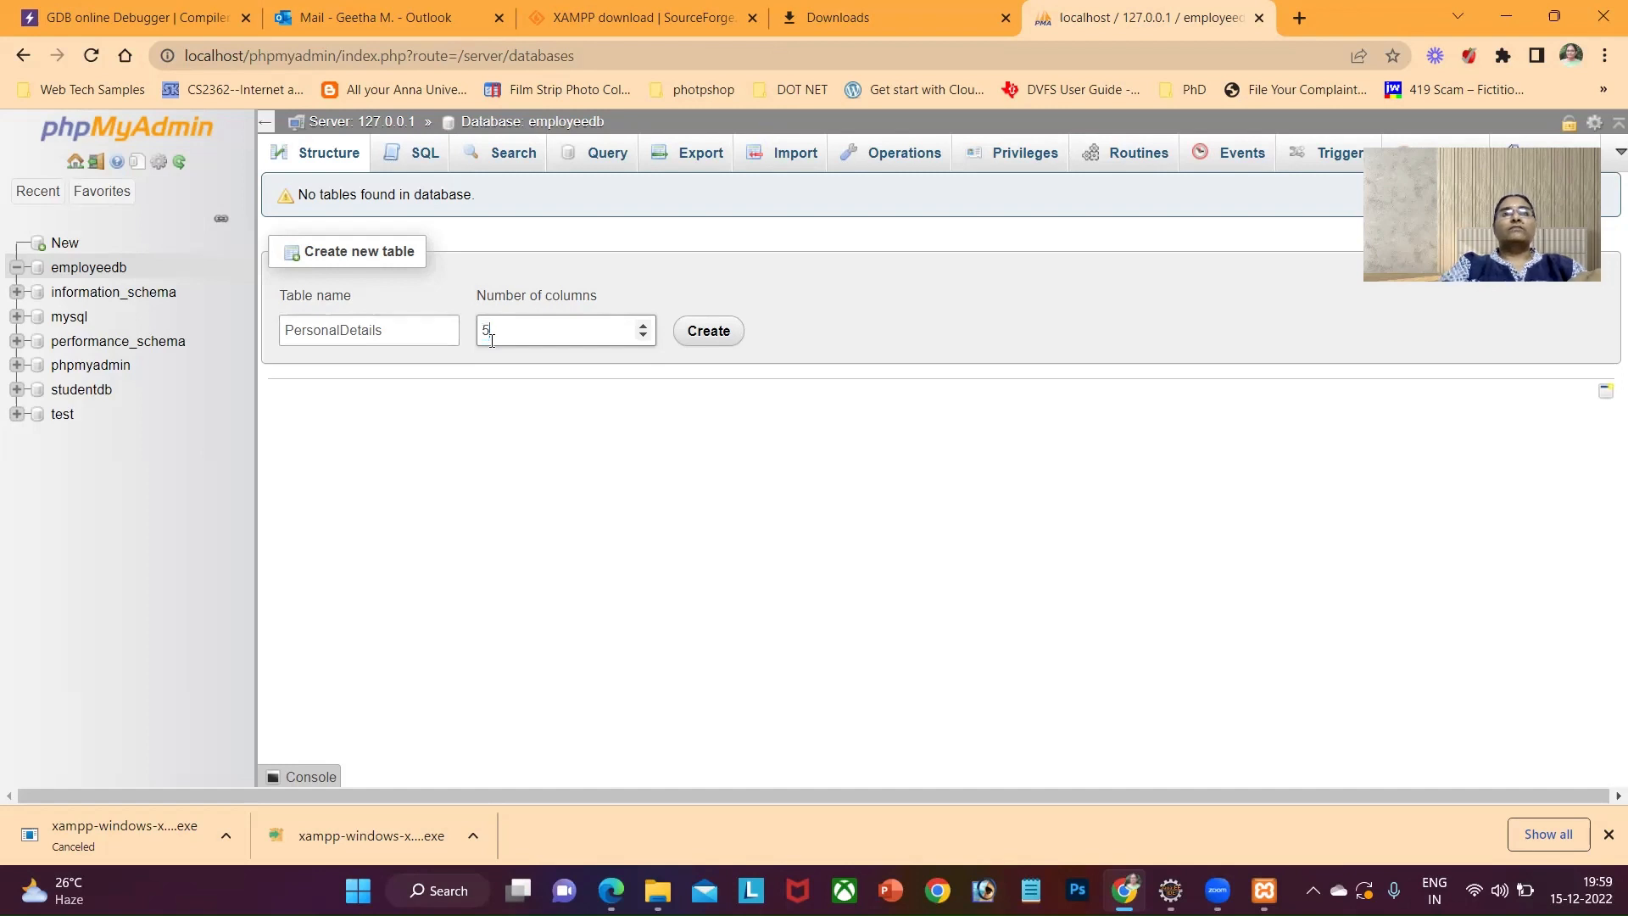
click(703, 332)
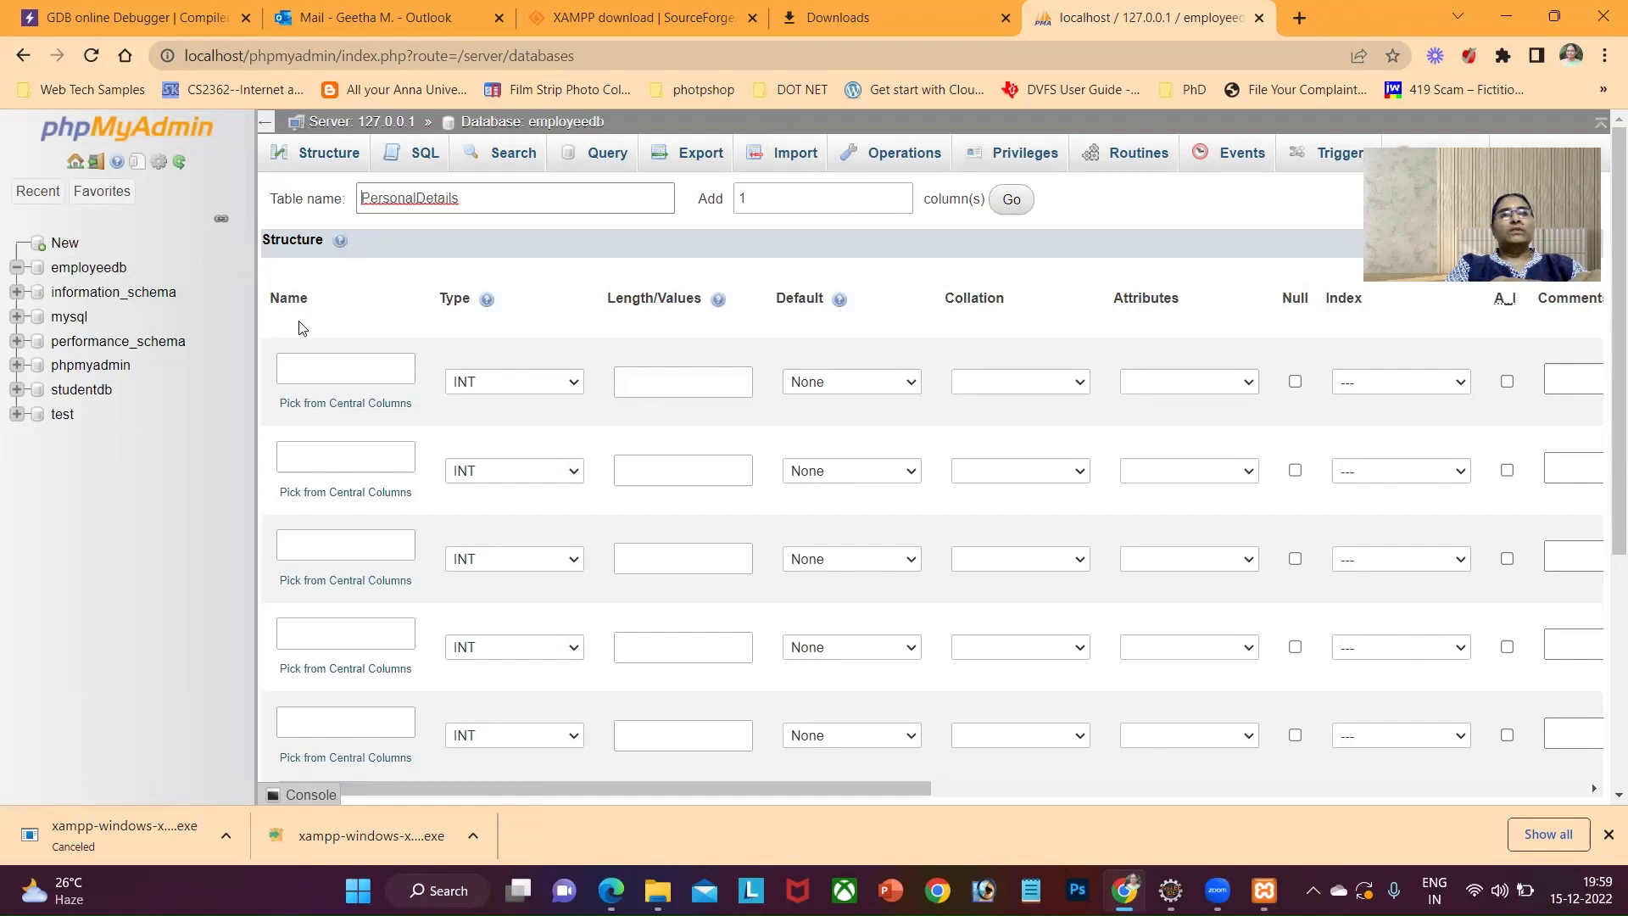
Define the first column as EmpID with type VARCHAR and length 8.
click(382, 368)
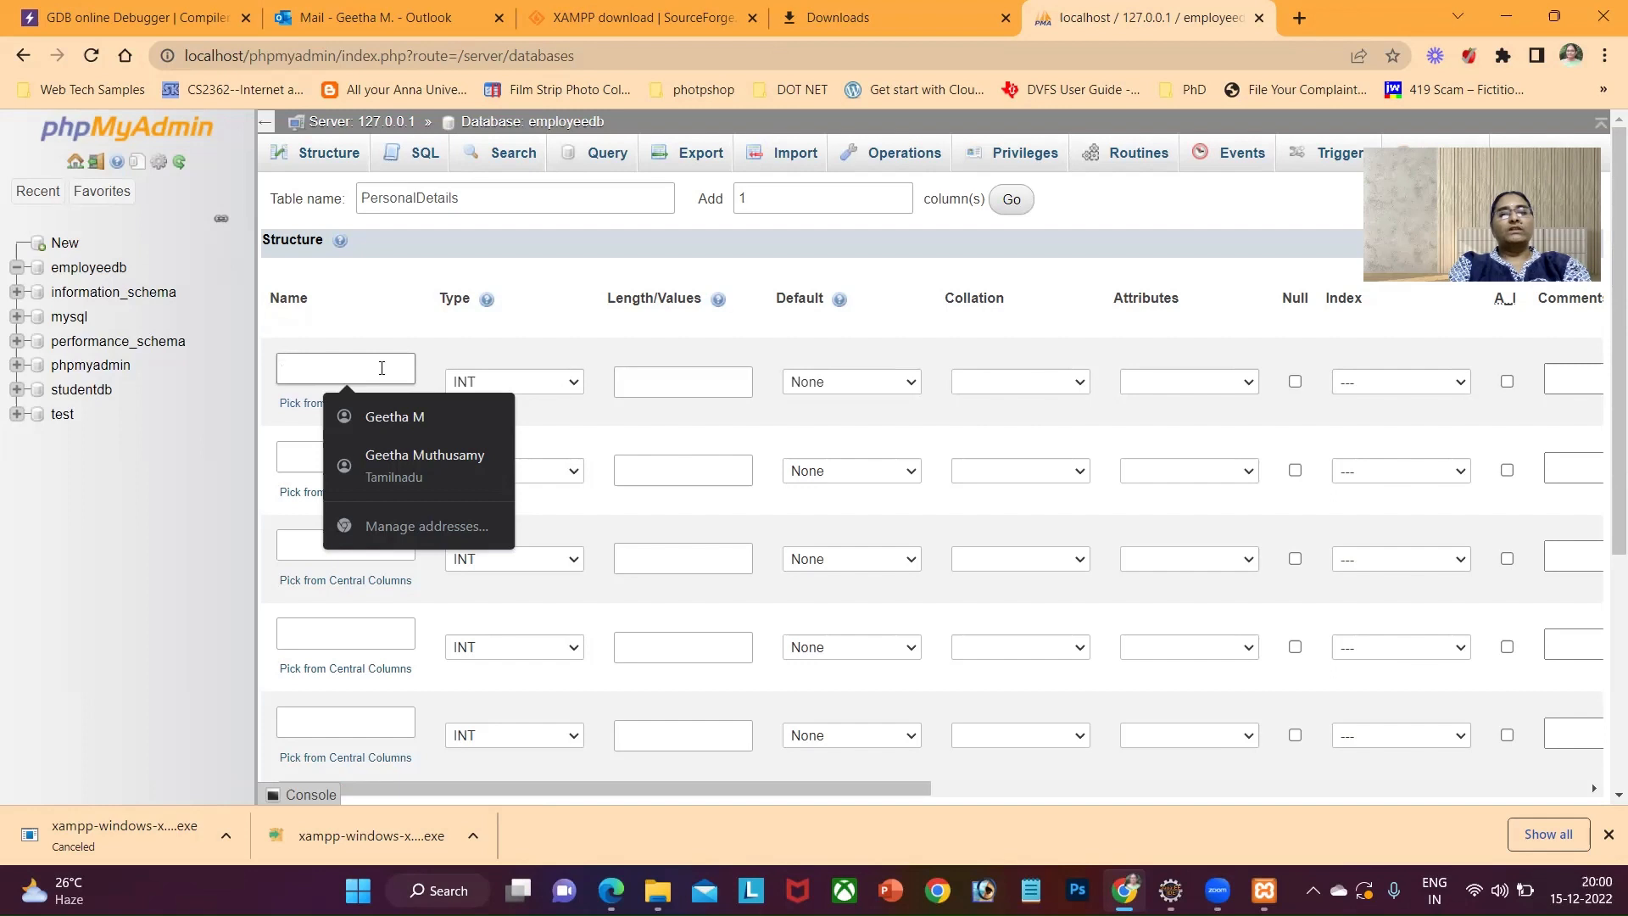
text(EmpID)
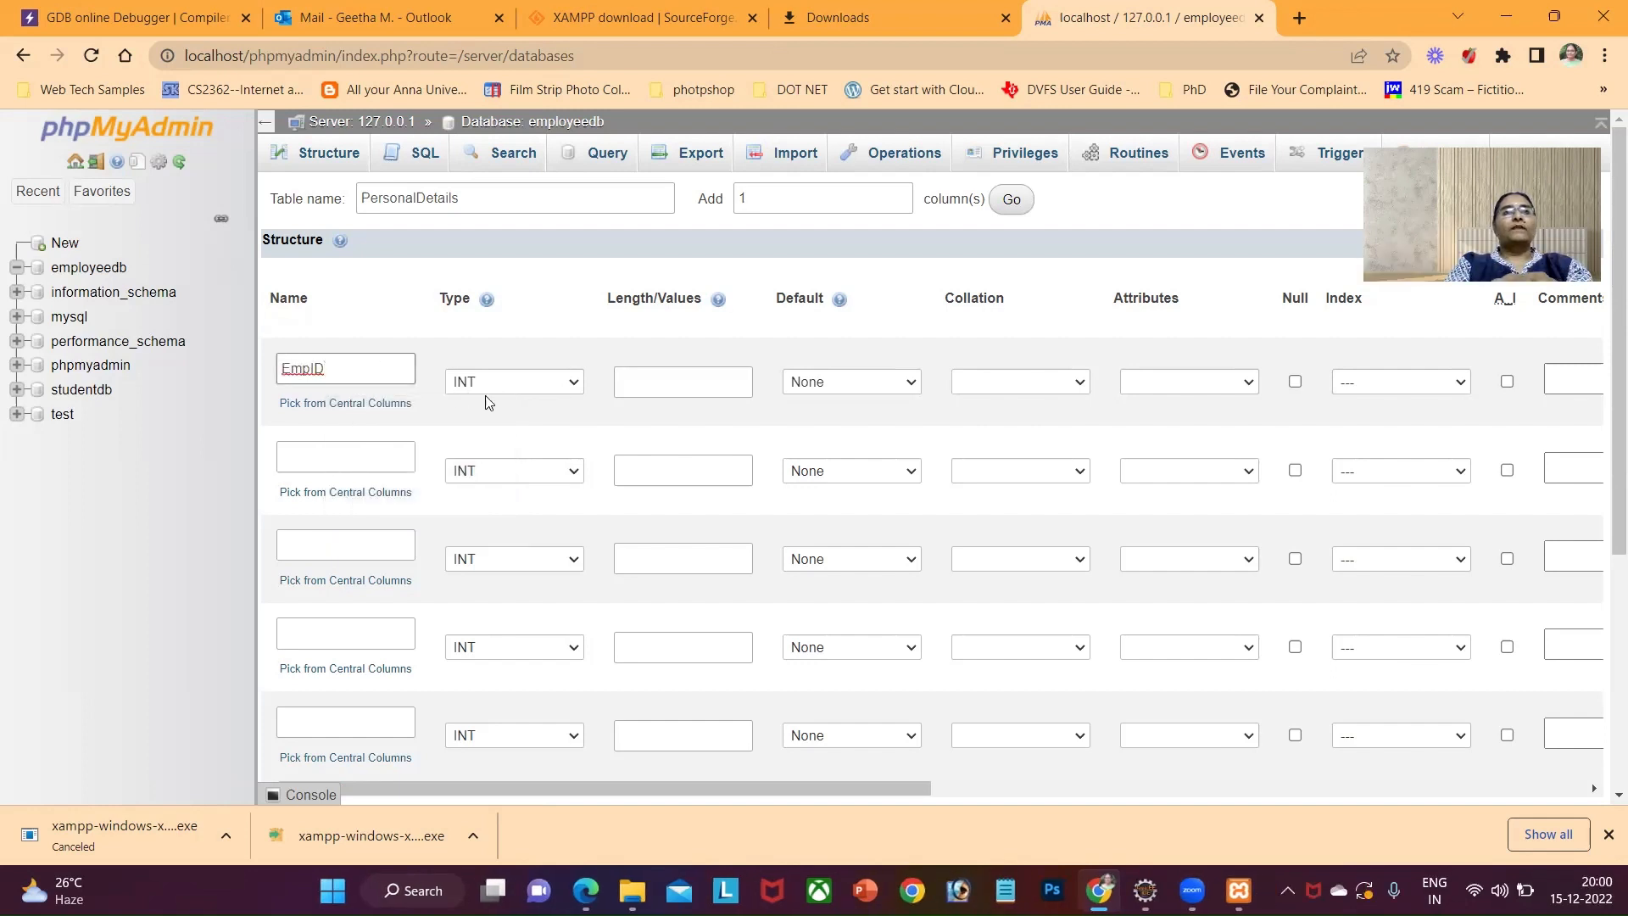
click(574, 384)
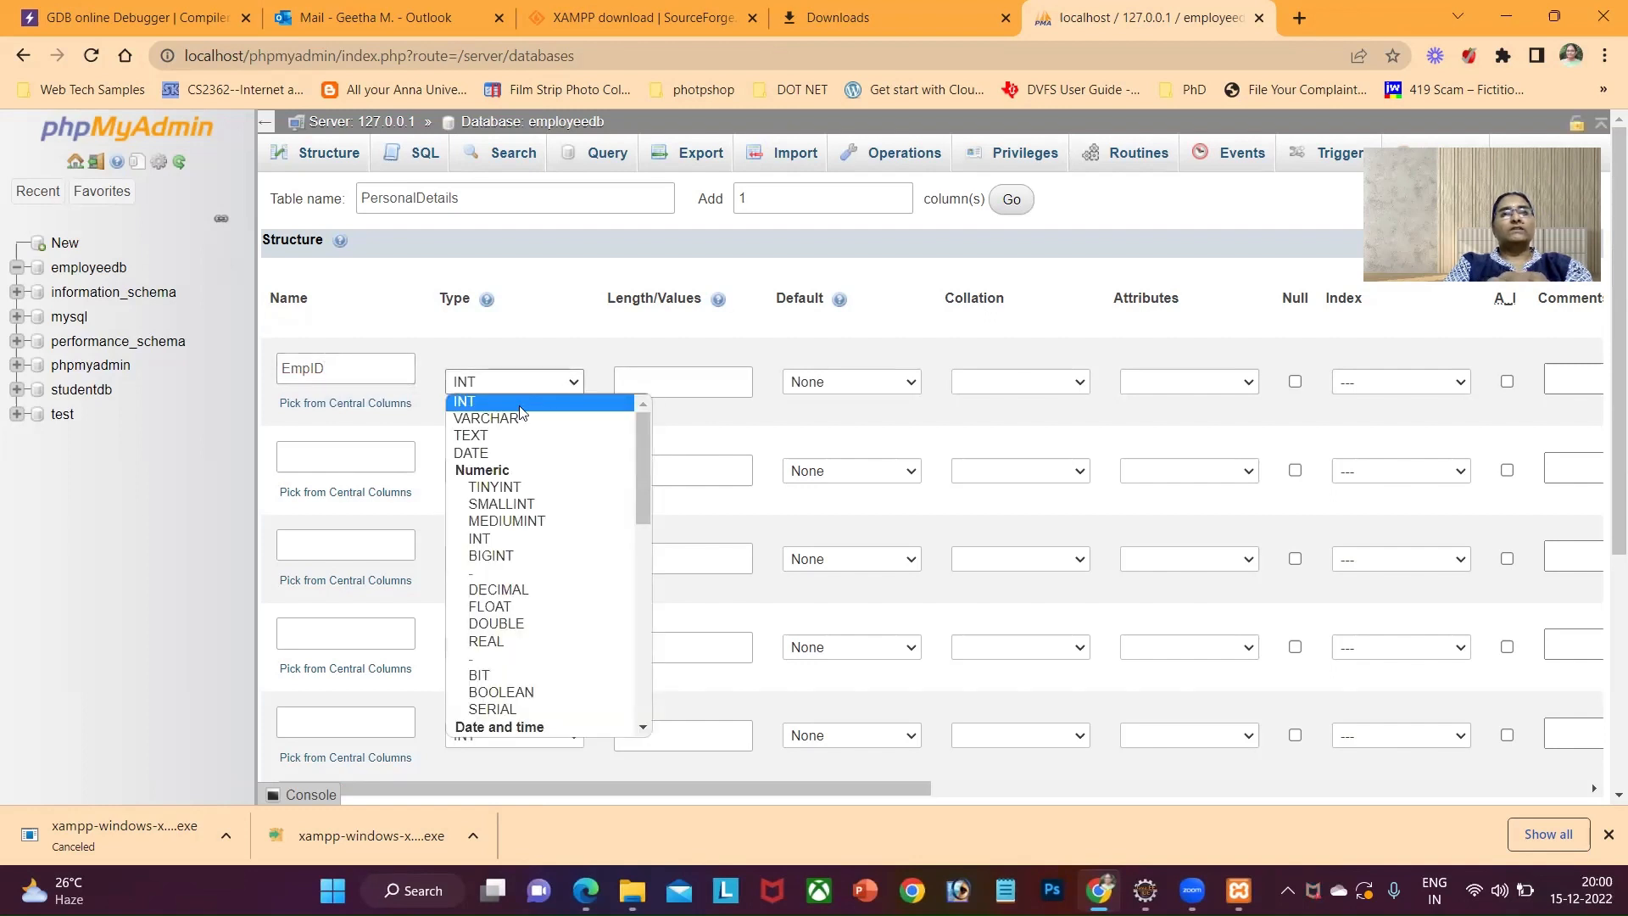
click(471, 417)
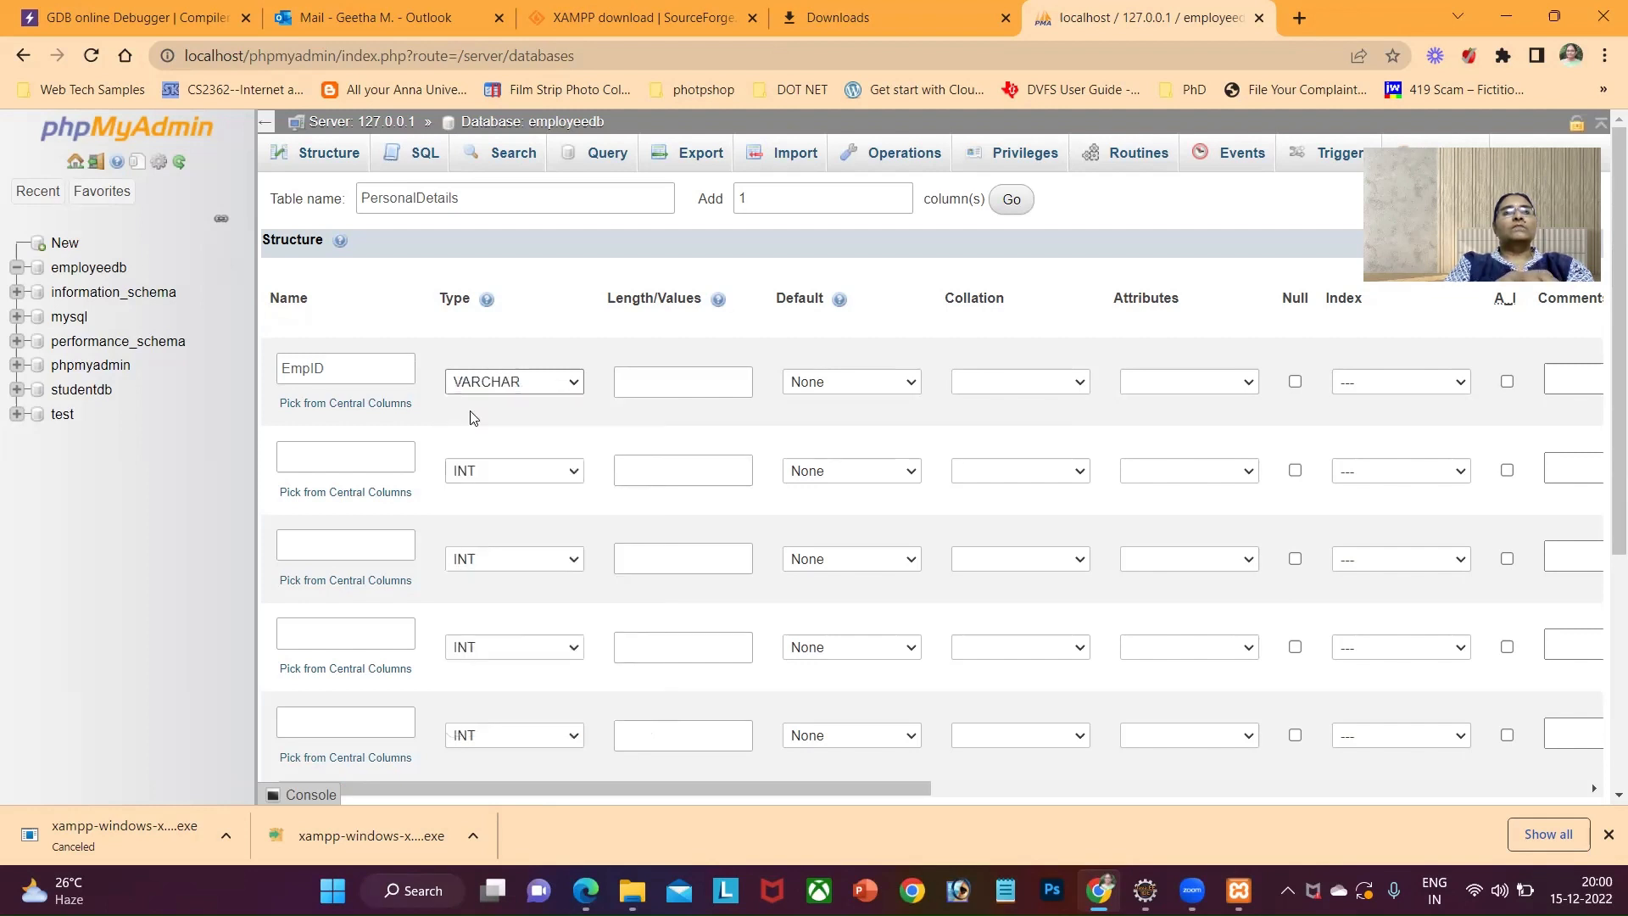
click(646, 376)
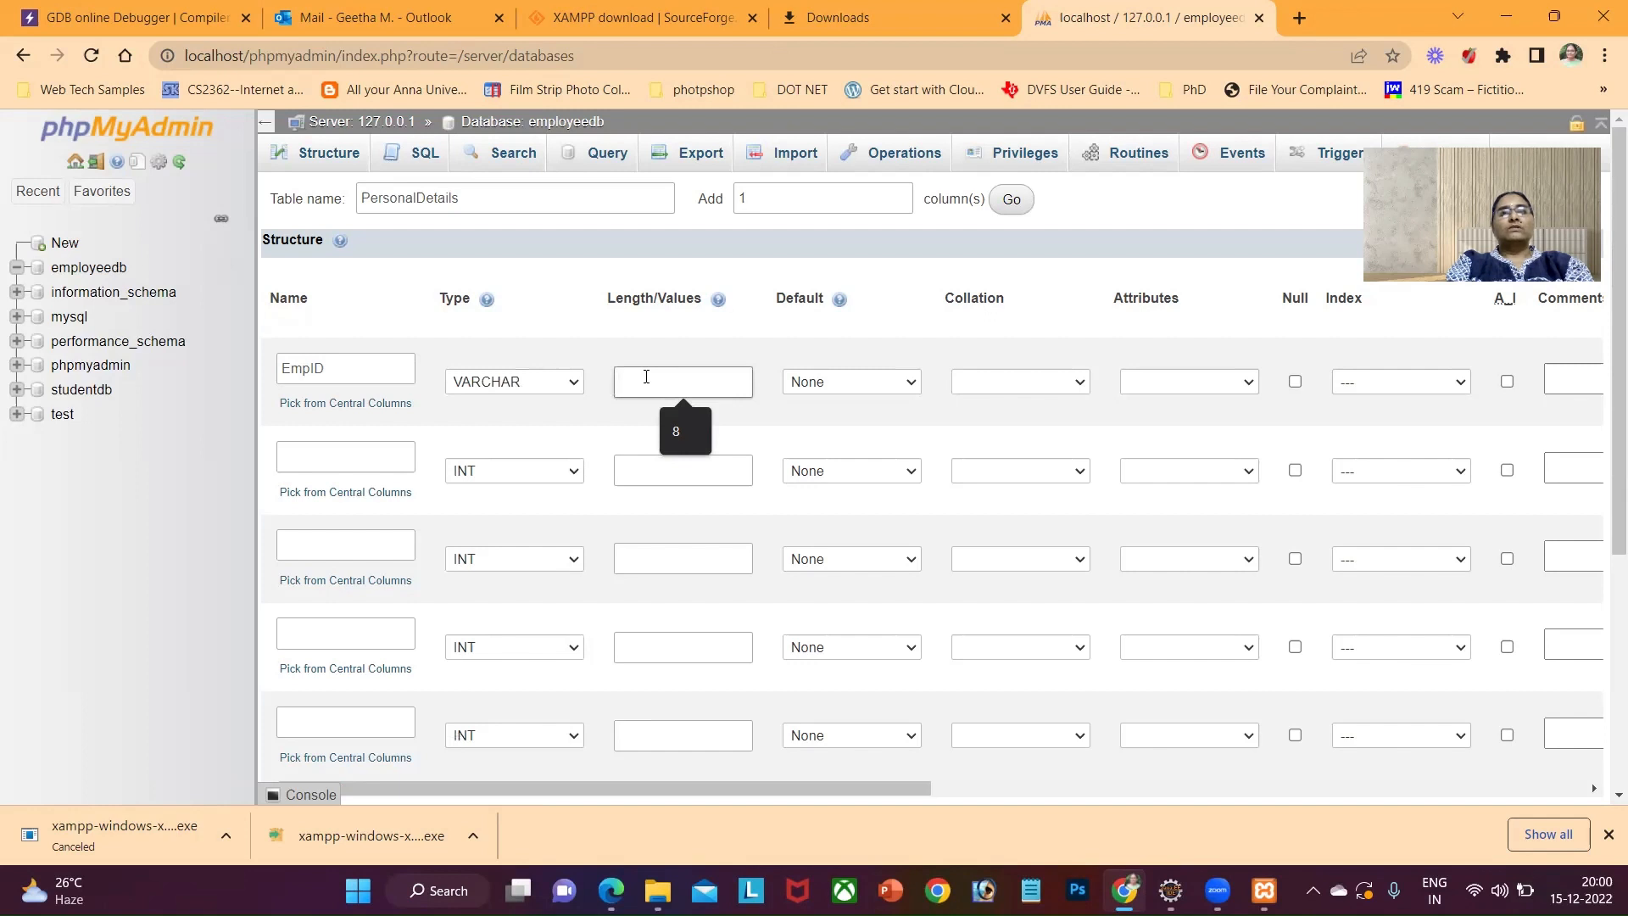
text(8)
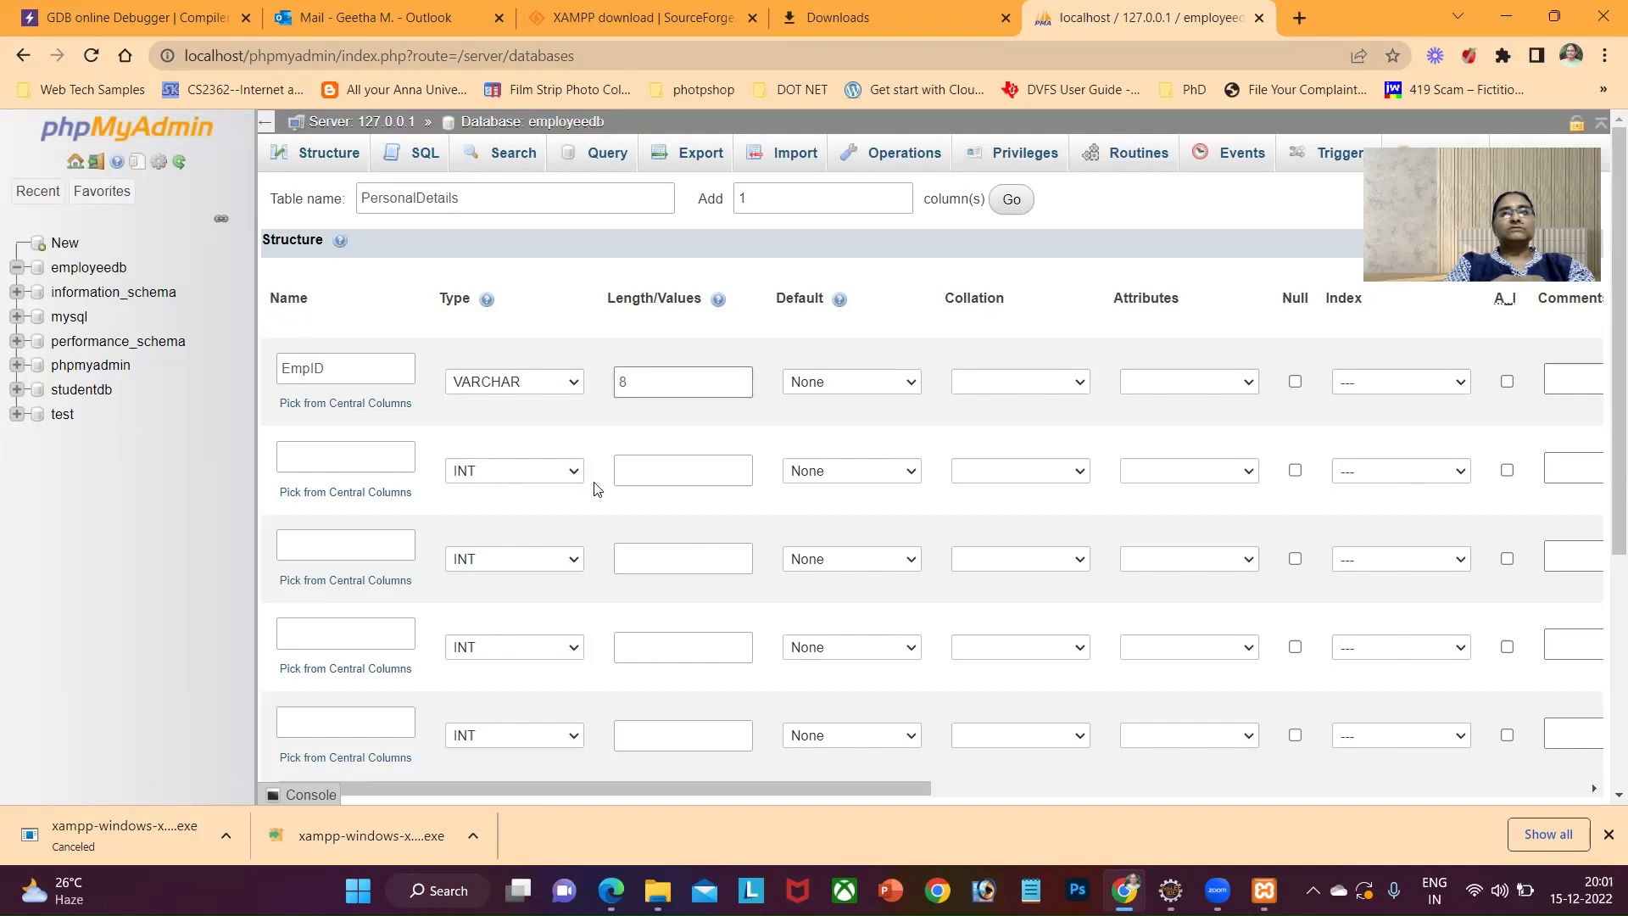
Define the second column as EmpName with type VARCHAR and length 50.
click(363, 456)
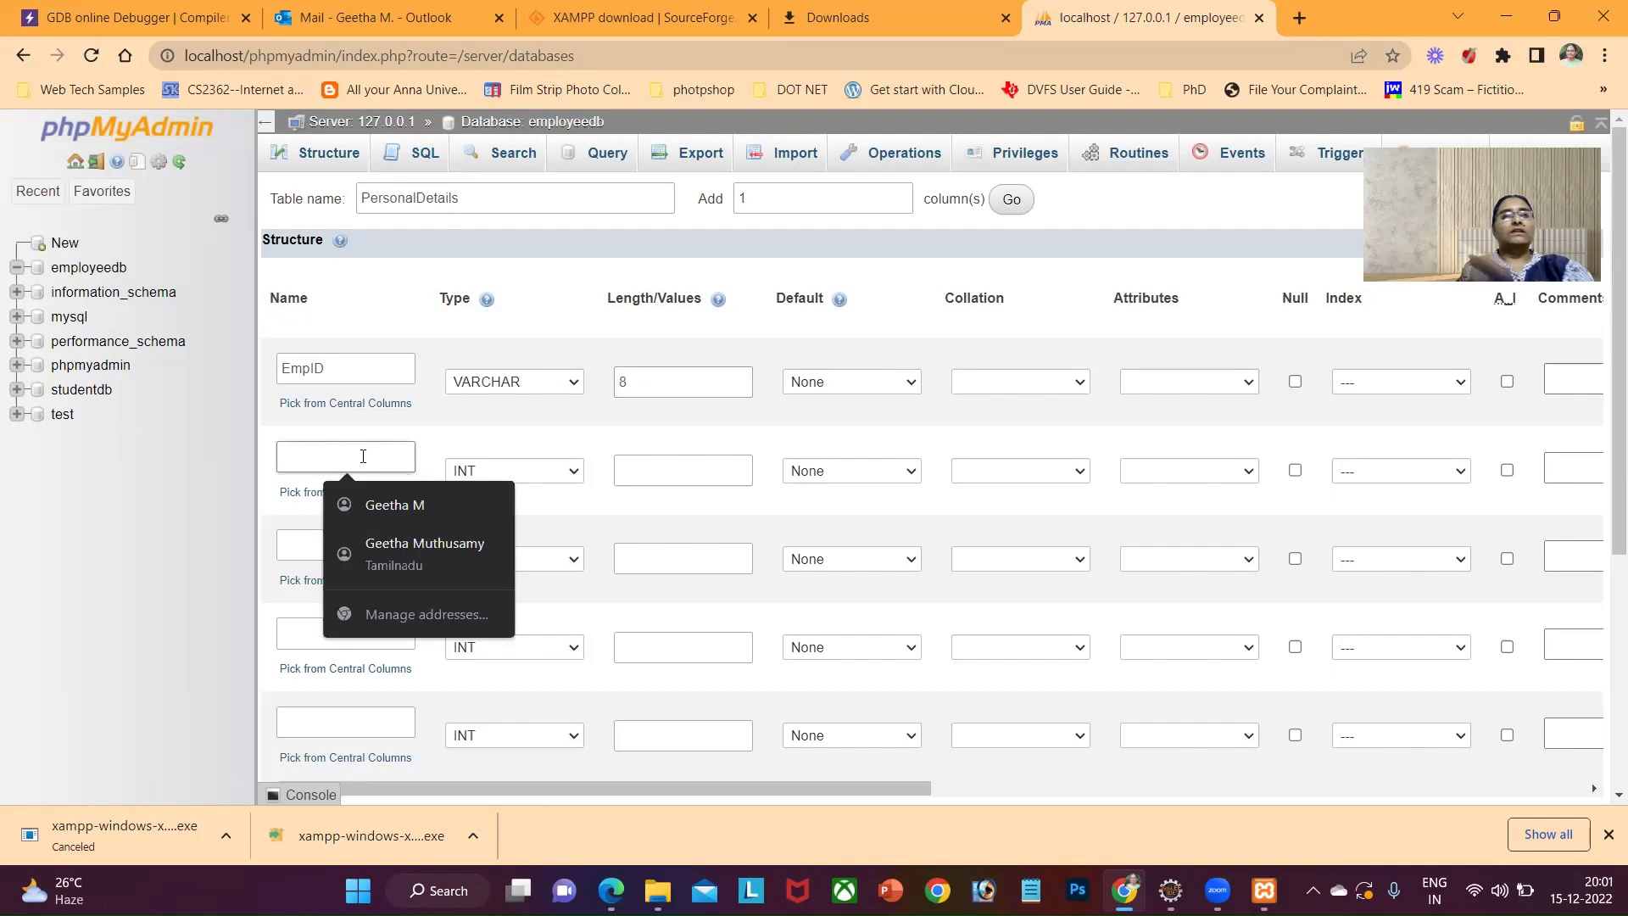
text(EmpN)
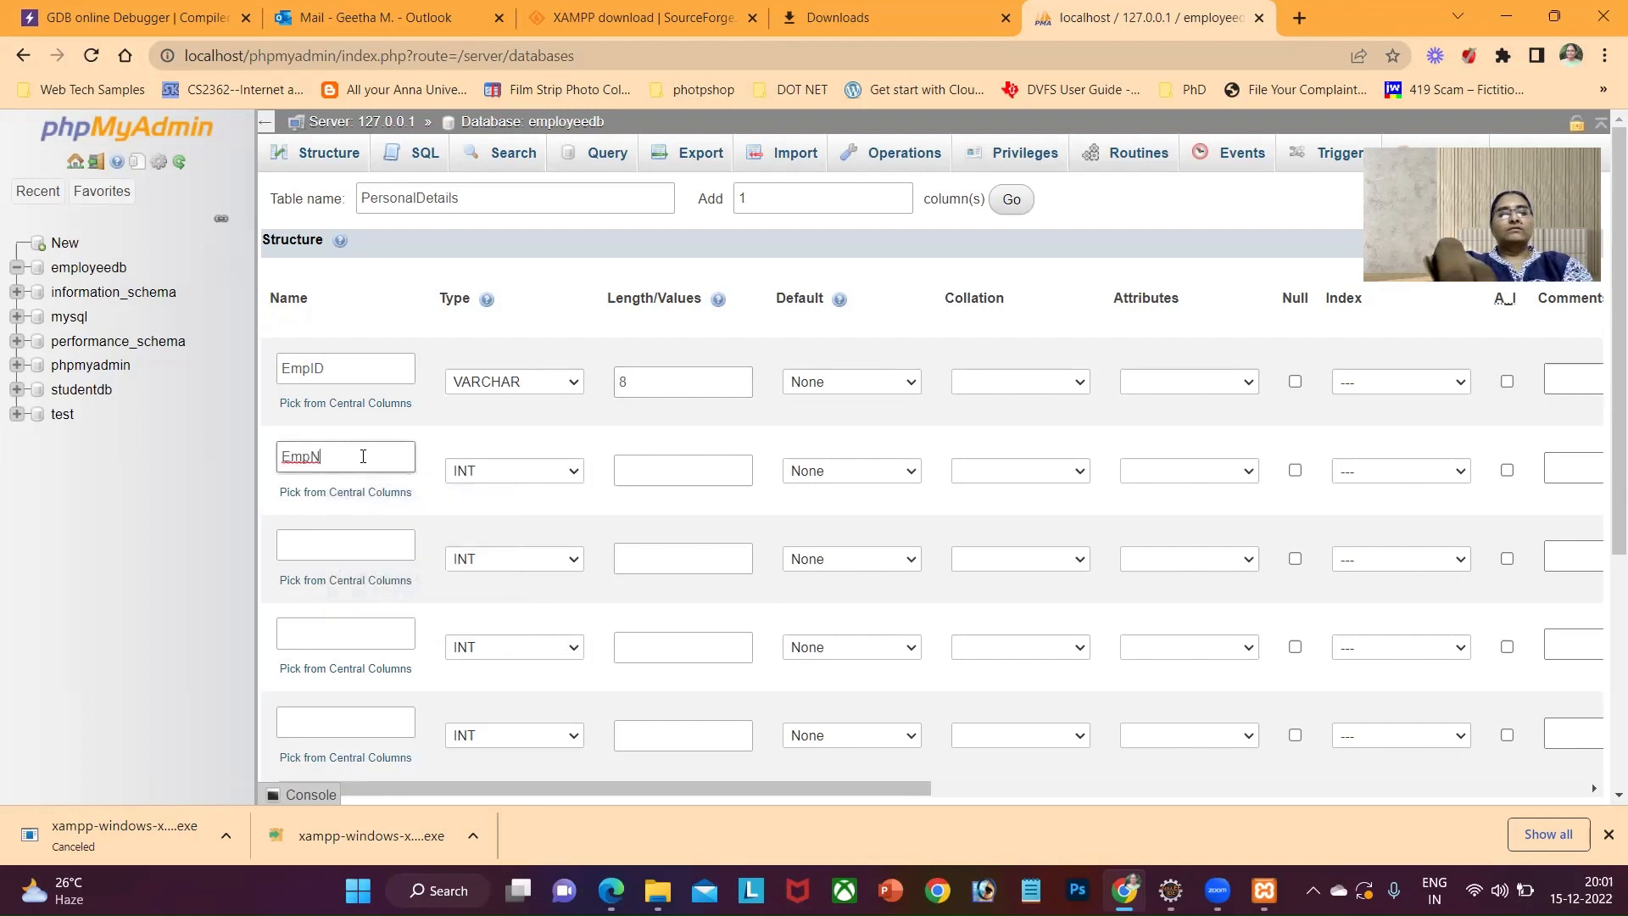
text(ame)
key(Tab)
key(Tab)
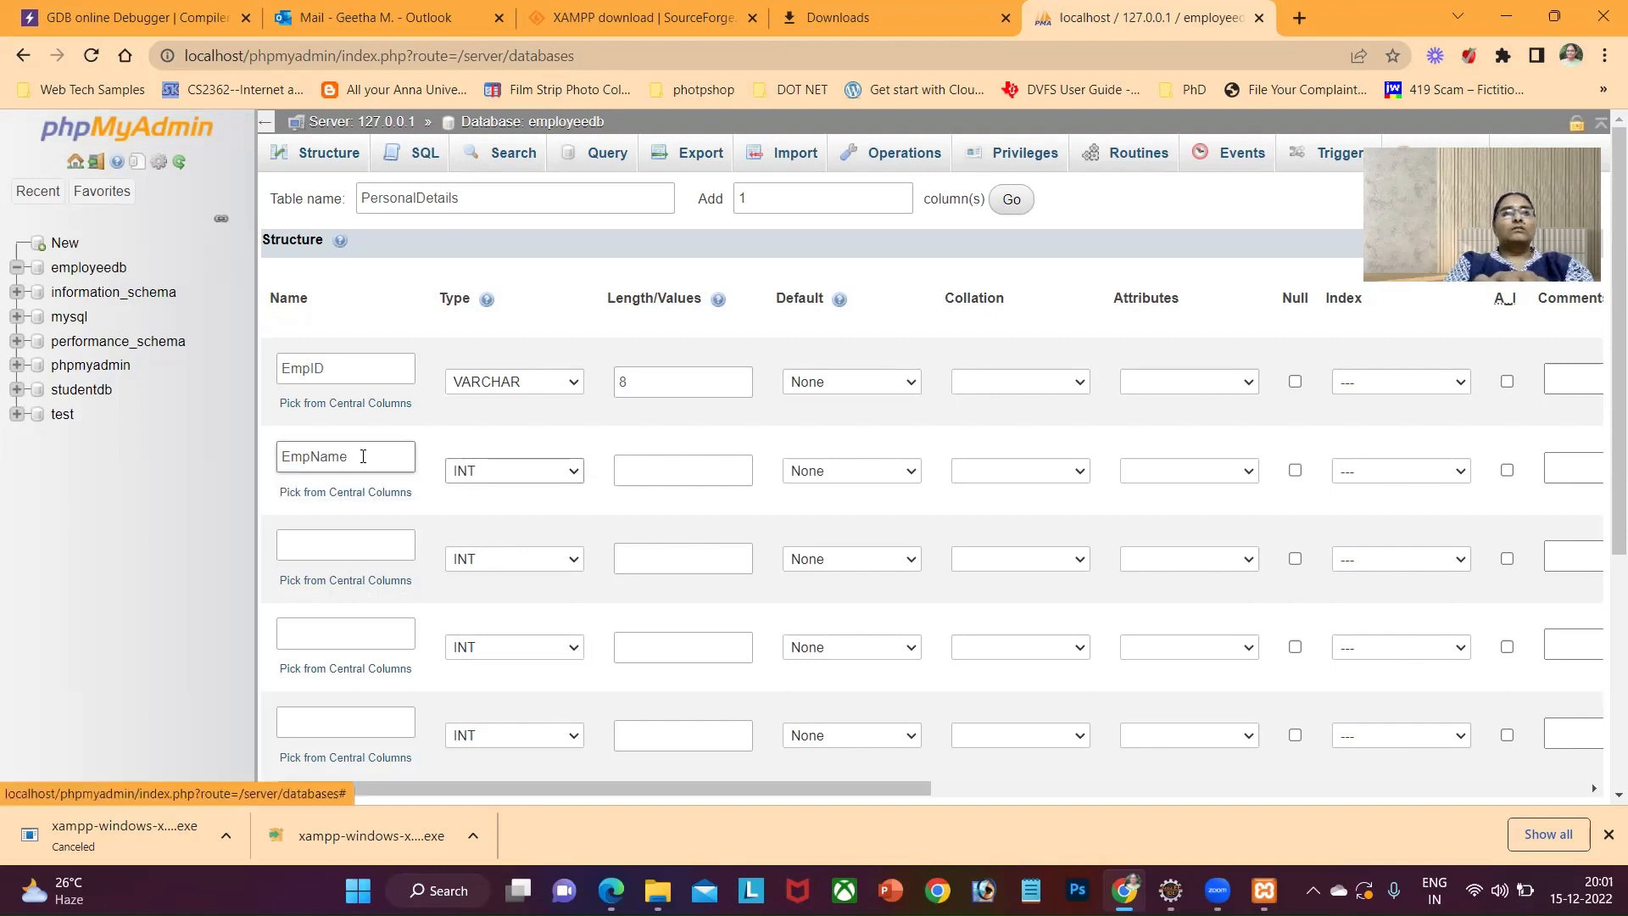
click(496, 472)
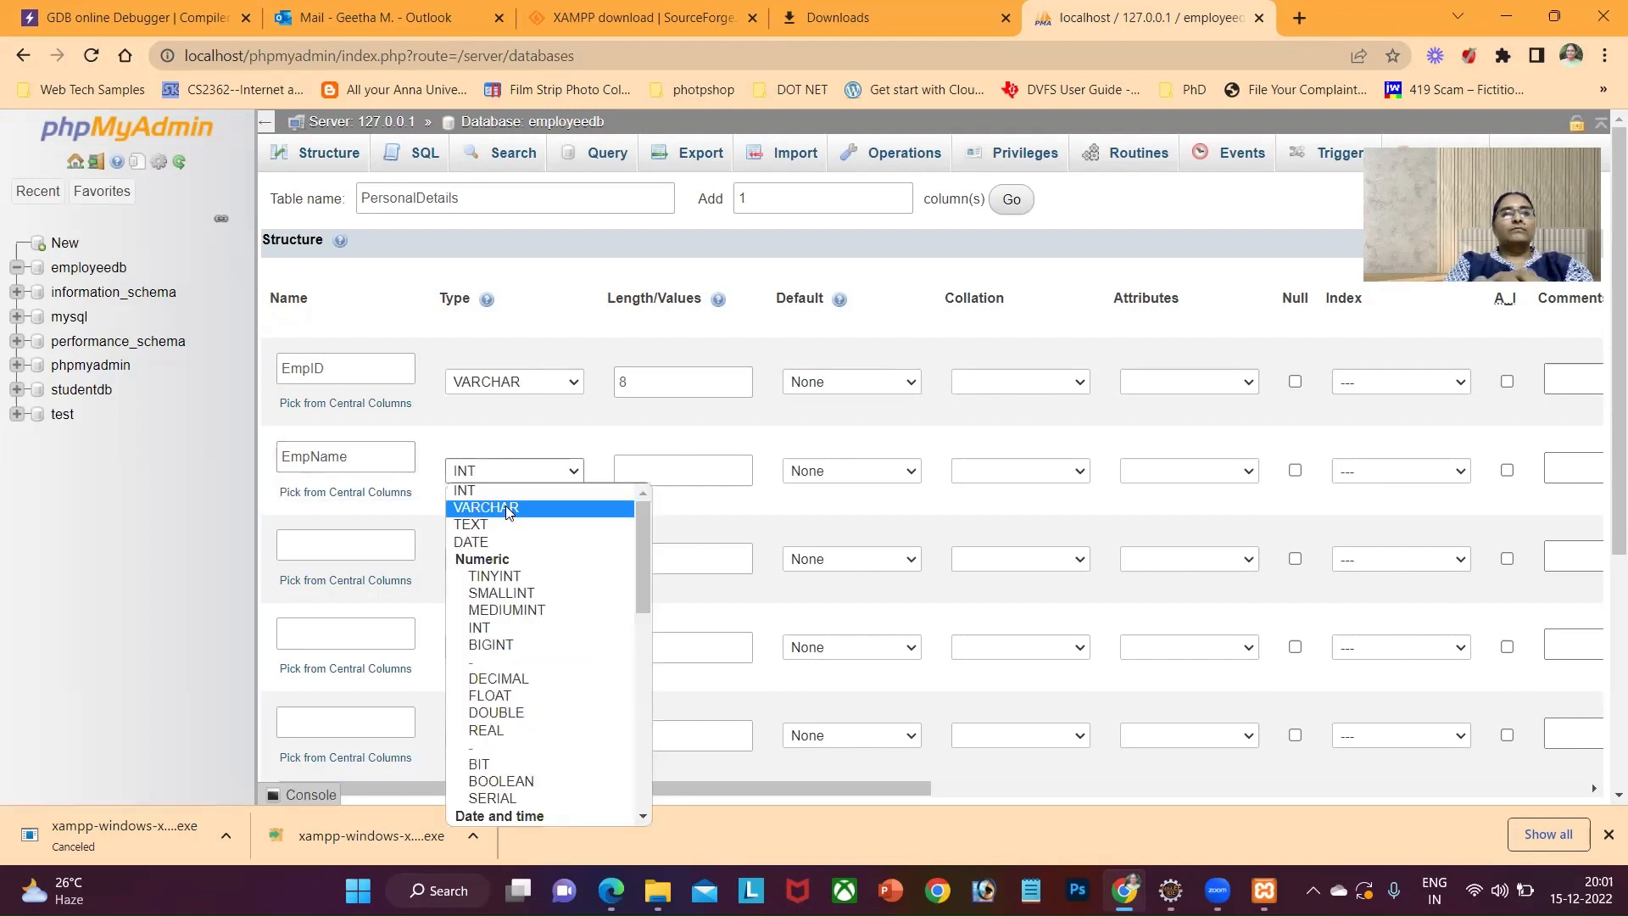
click(505, 505)
click(646, 471)
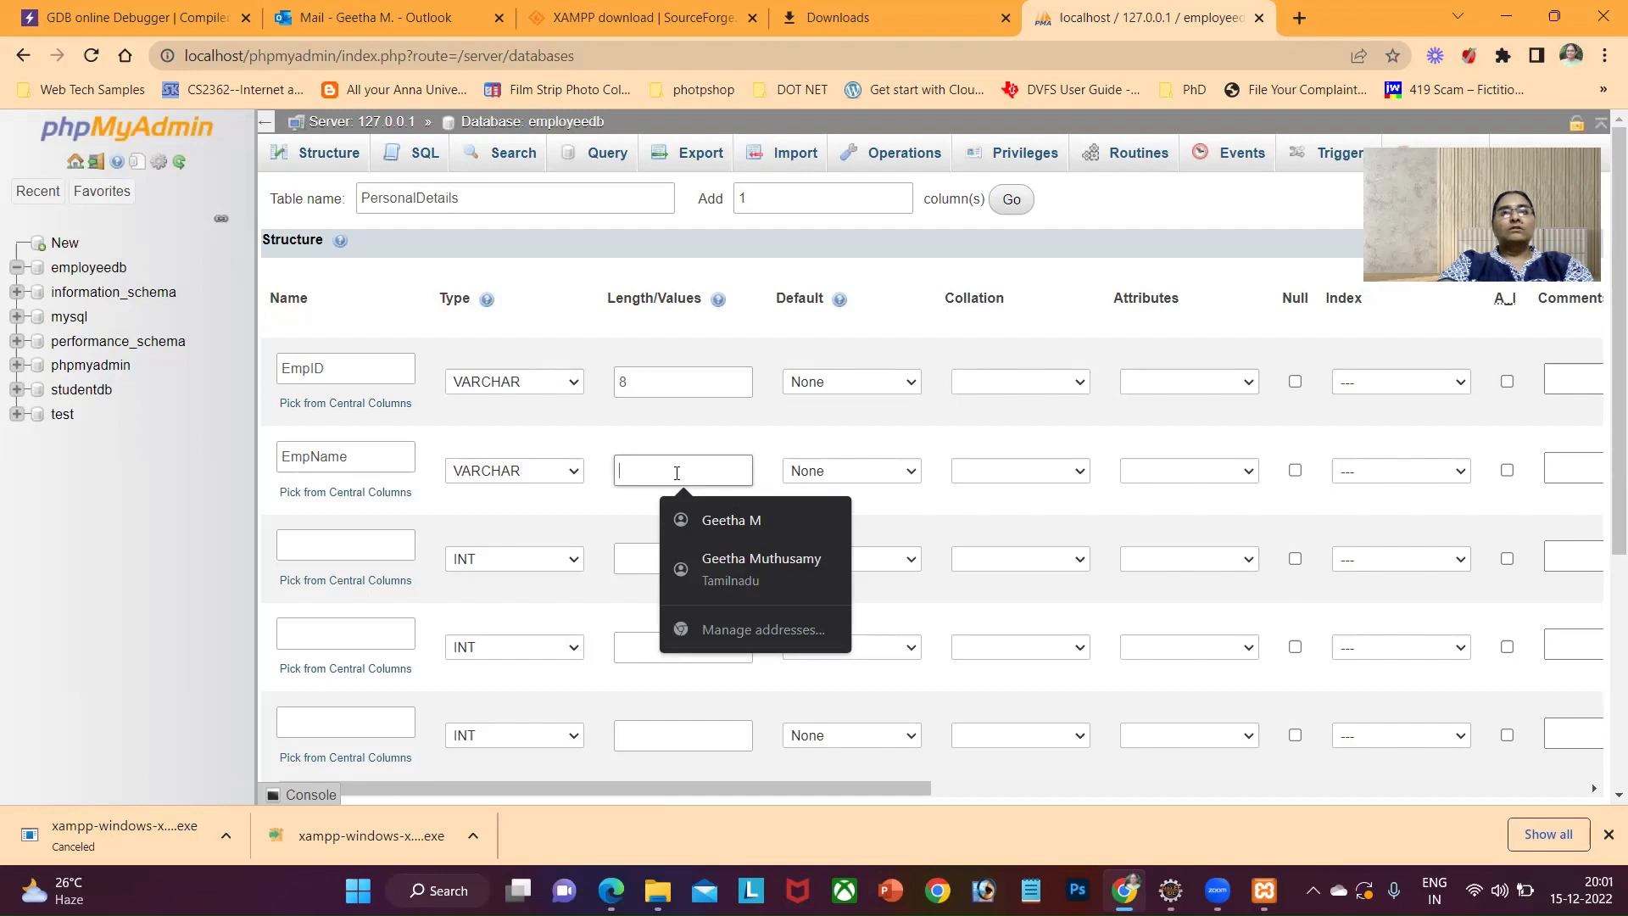
text(100)
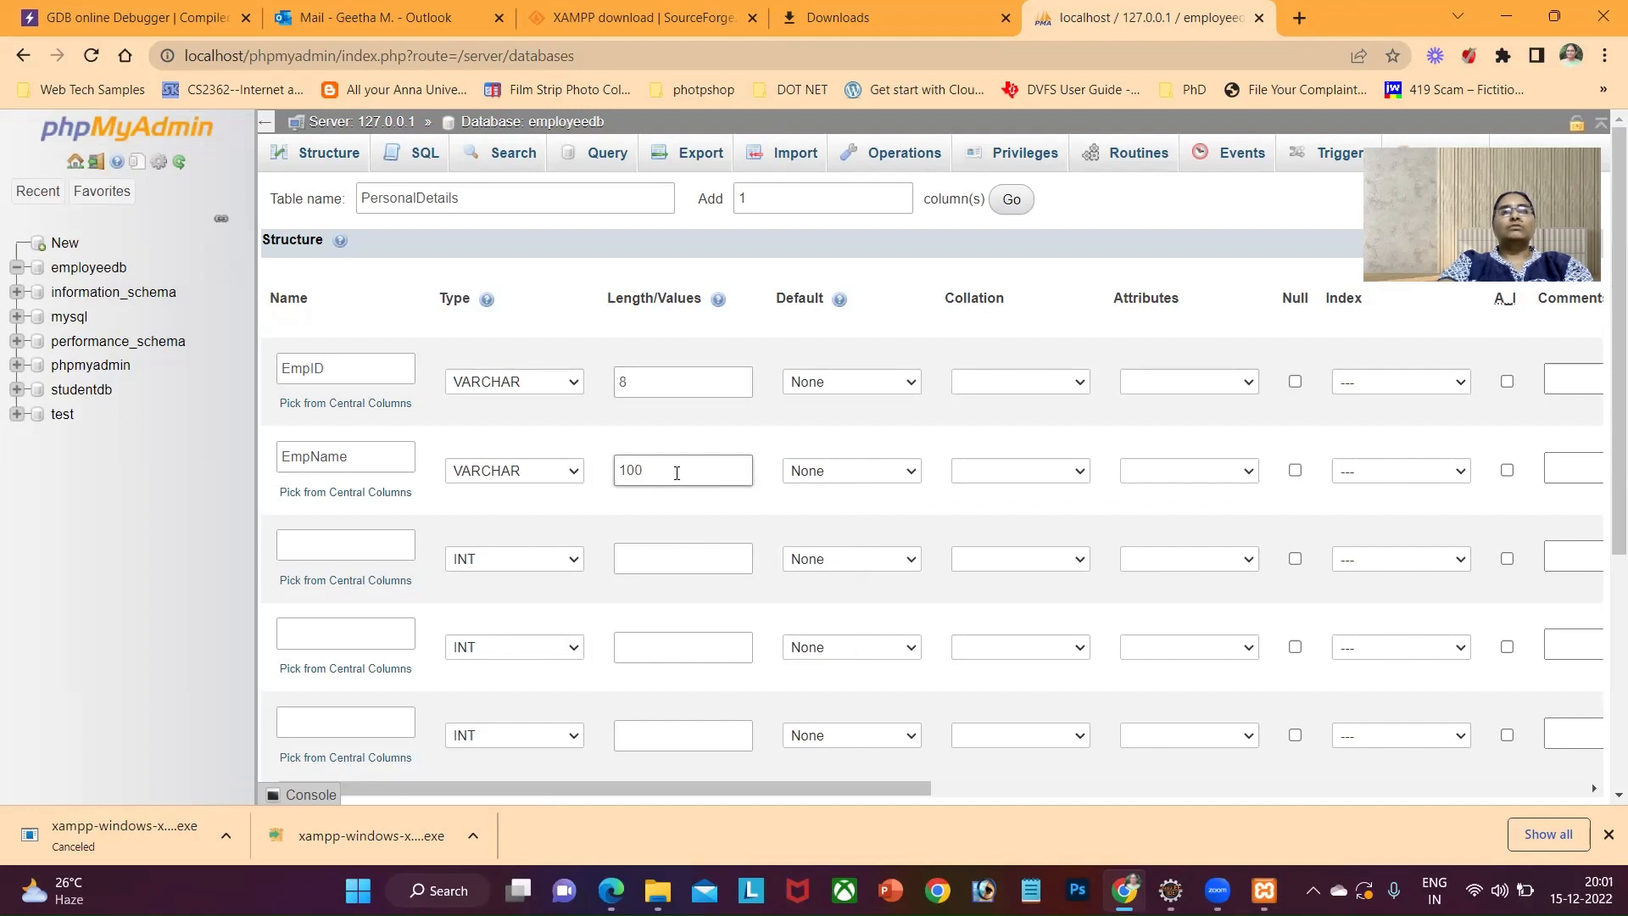
key(BackSpace)
key(BackSpace)
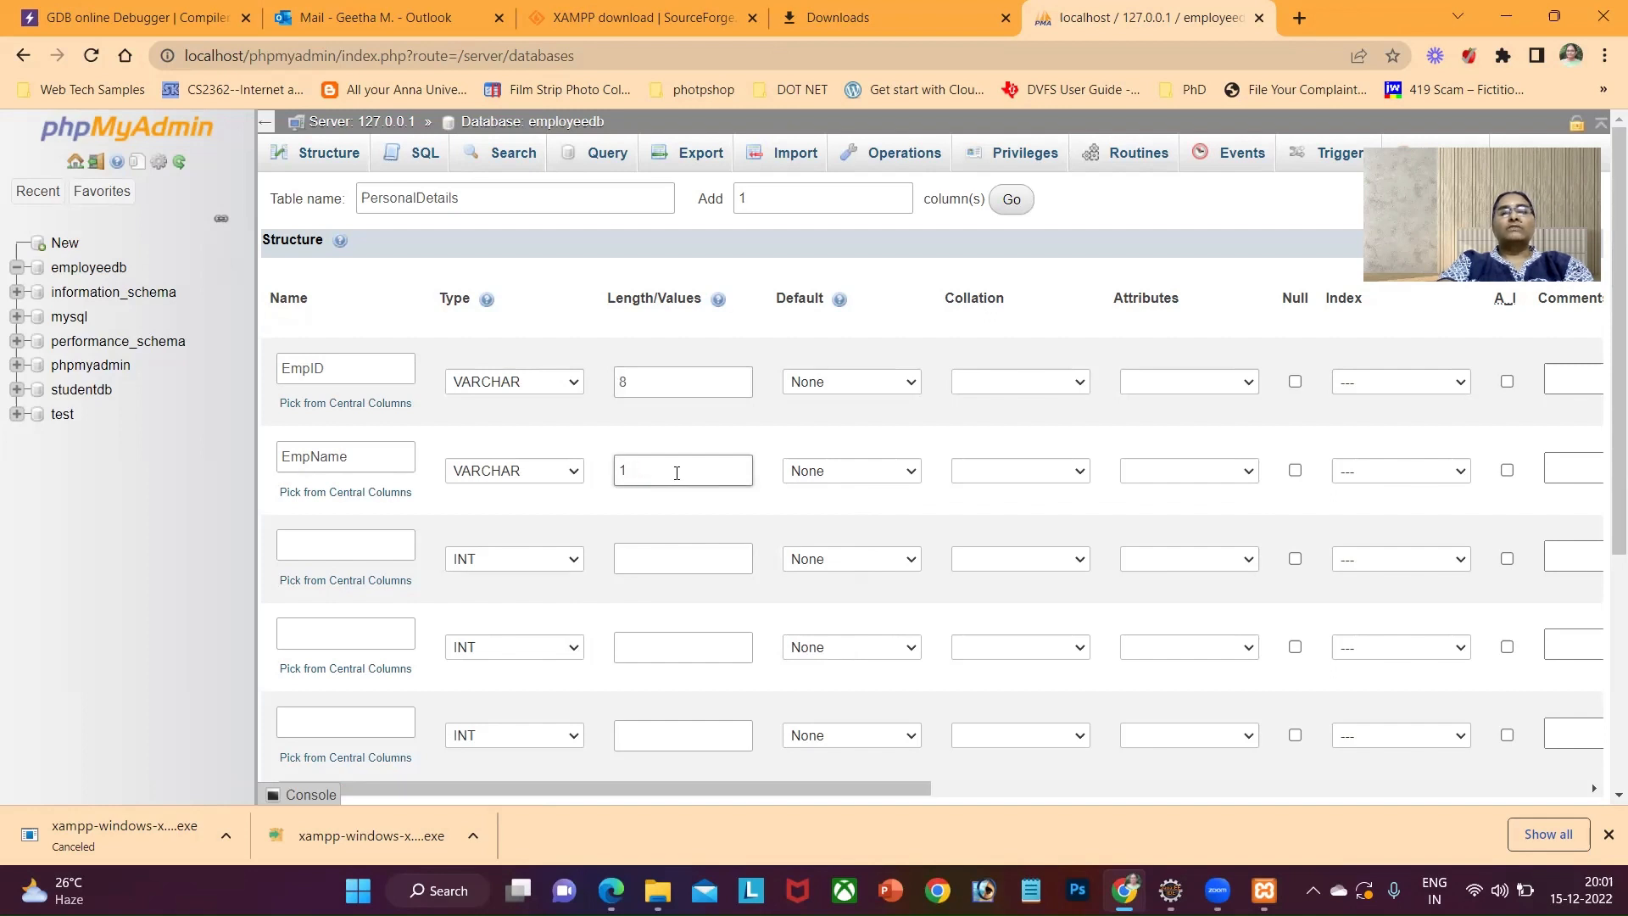
key(BackSpace)
text(50)
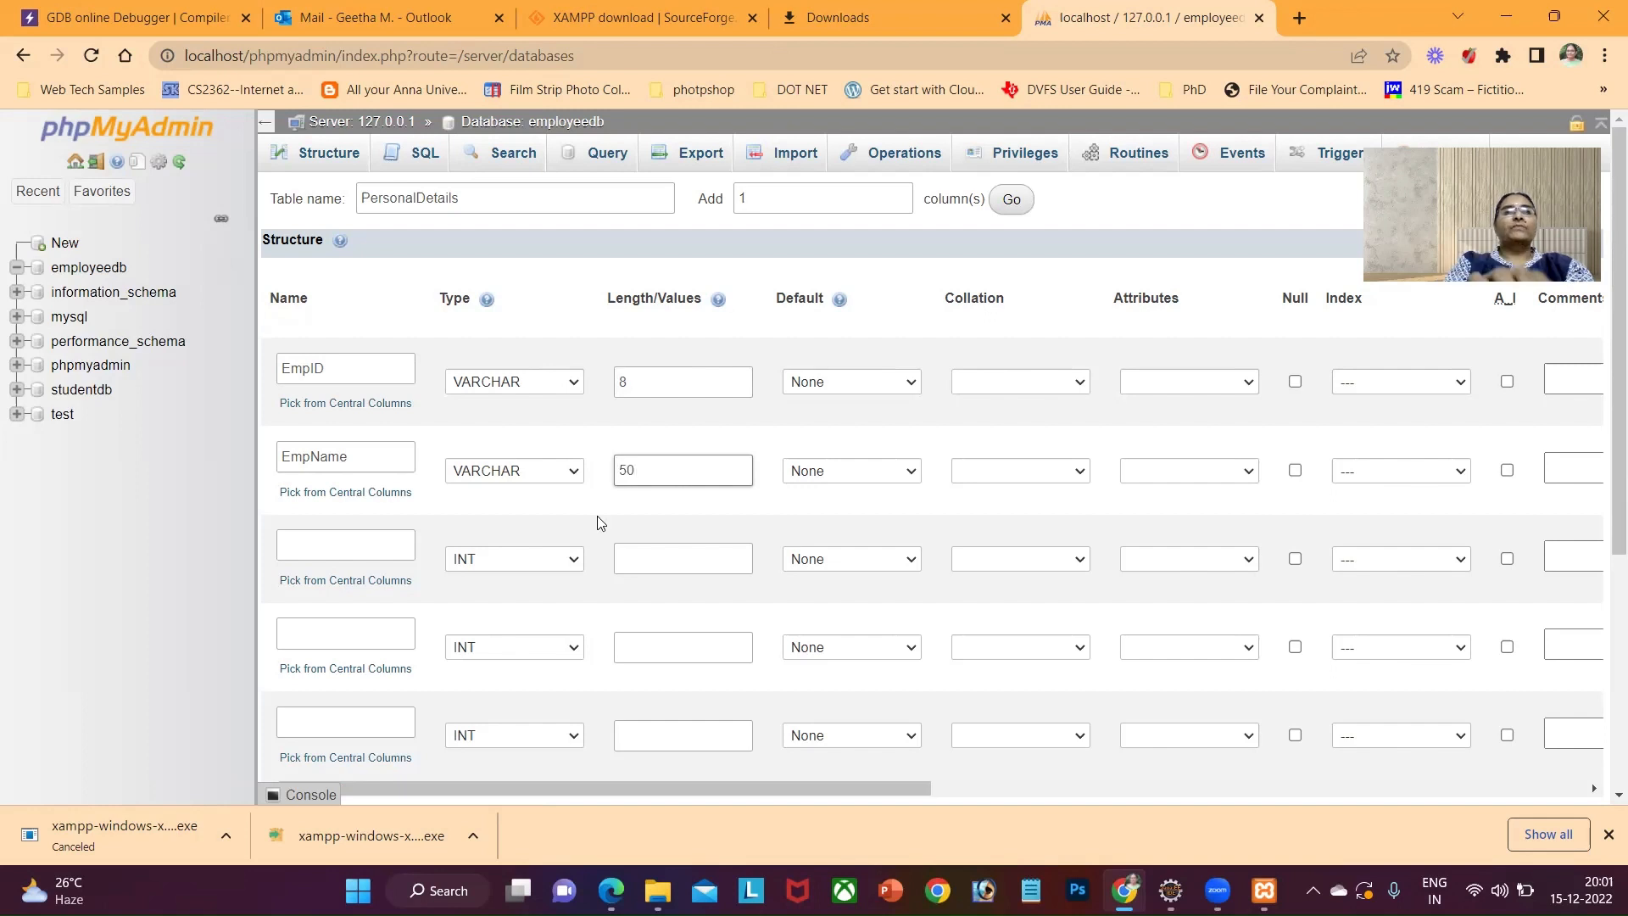
Name the third column EmpAge, and define the fourth column as EmpAddr with type VARCHAR and length 300.
click(392, 544)
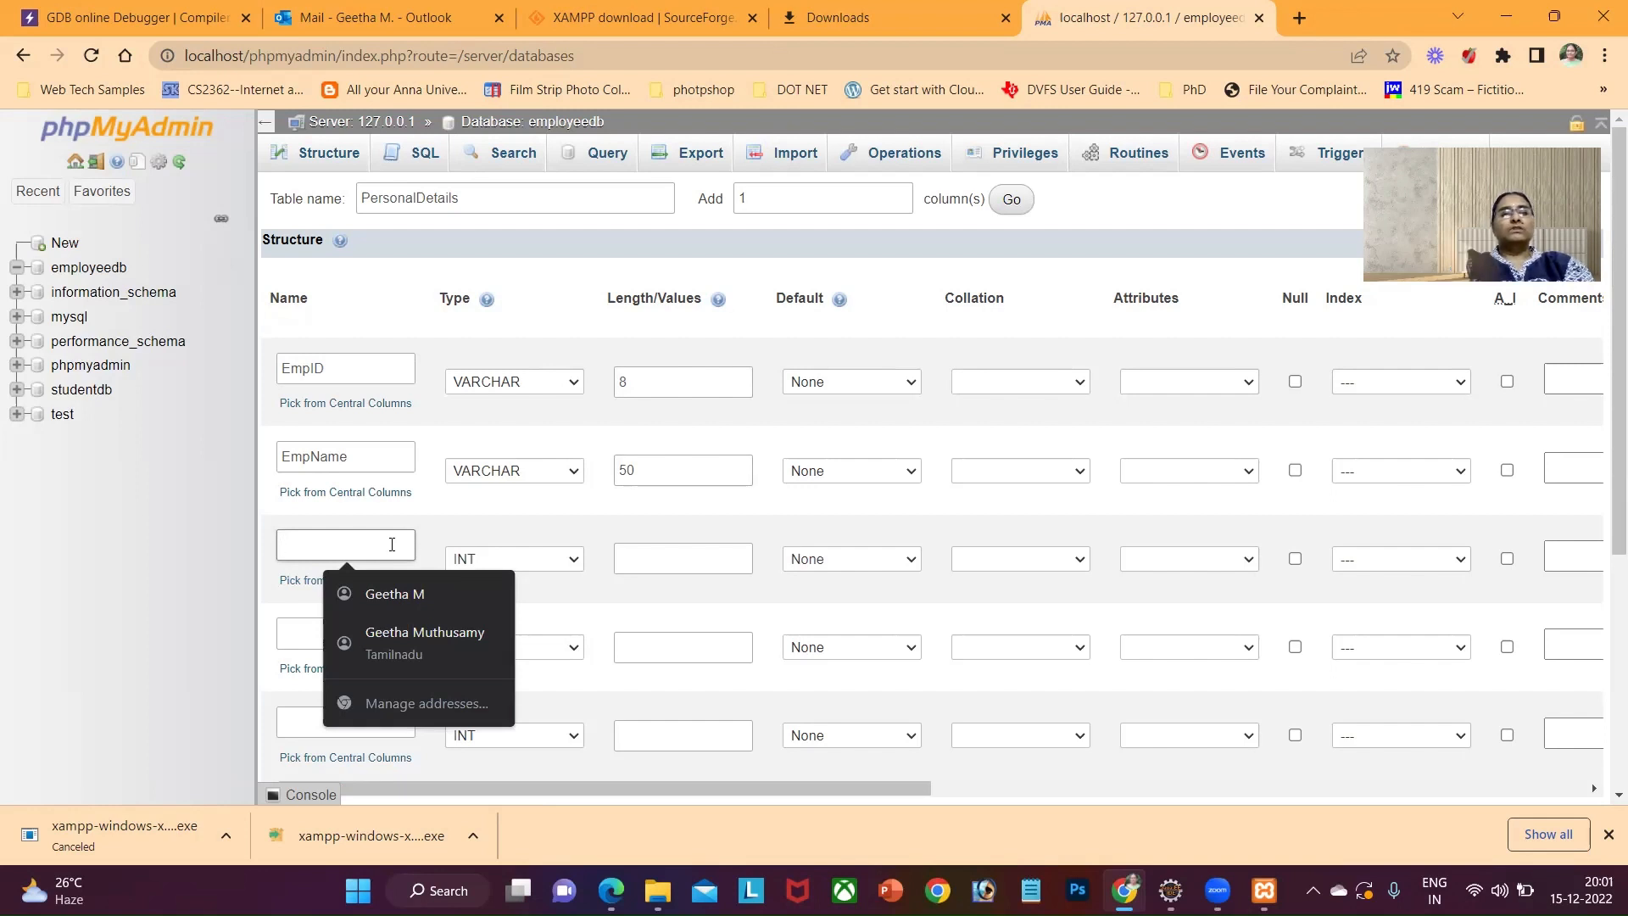
text(EmpAge)
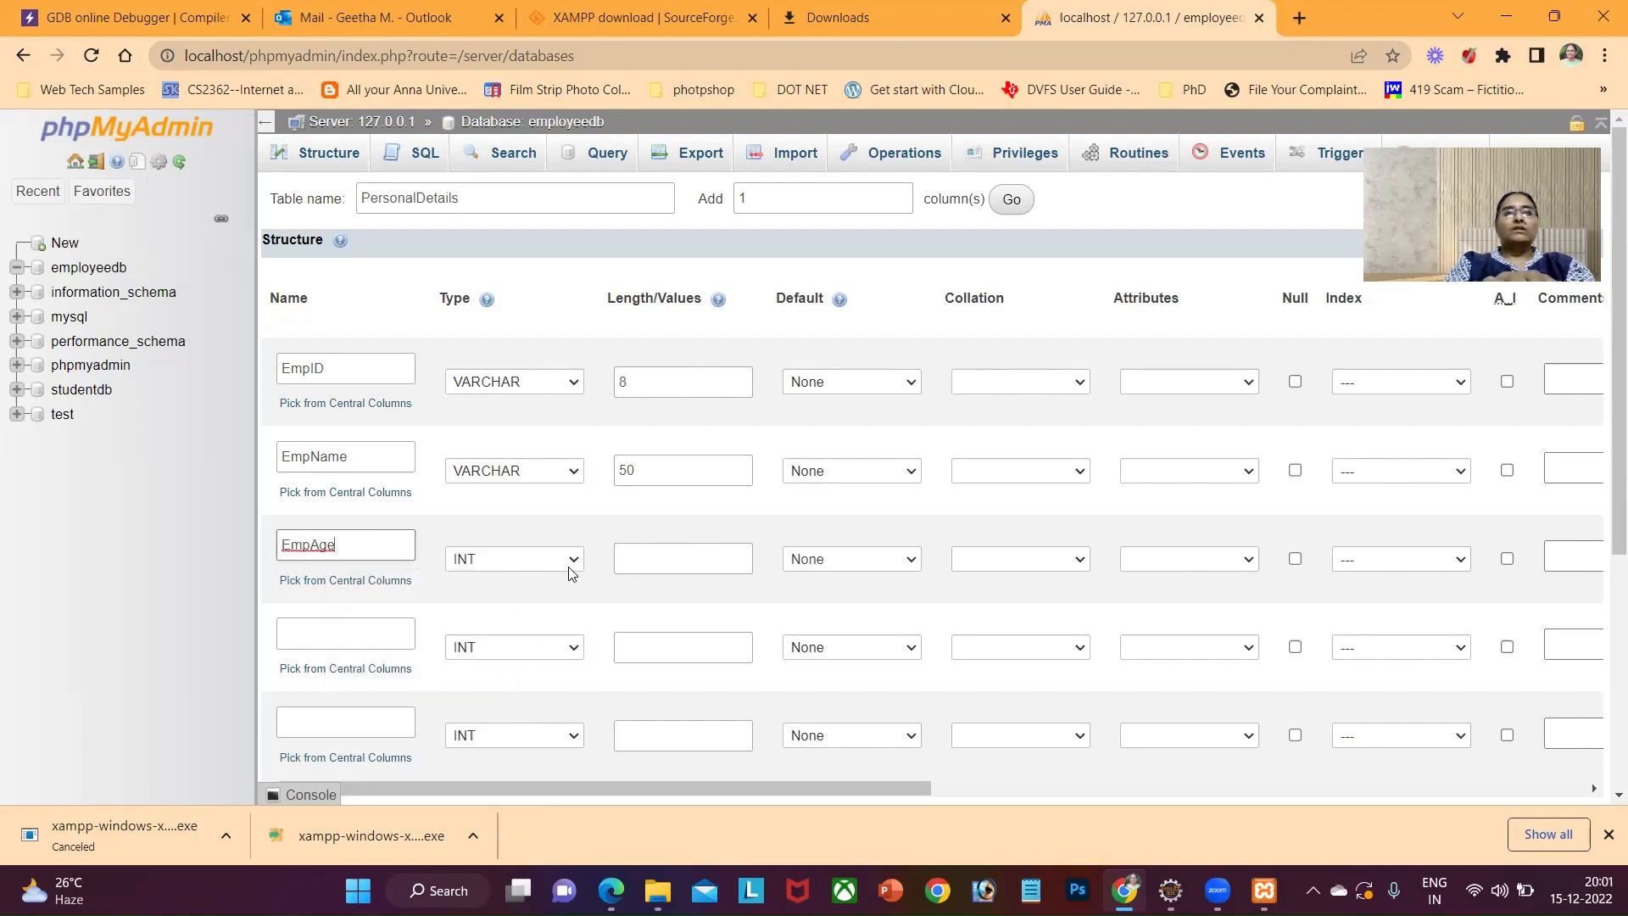
click(363, 633)
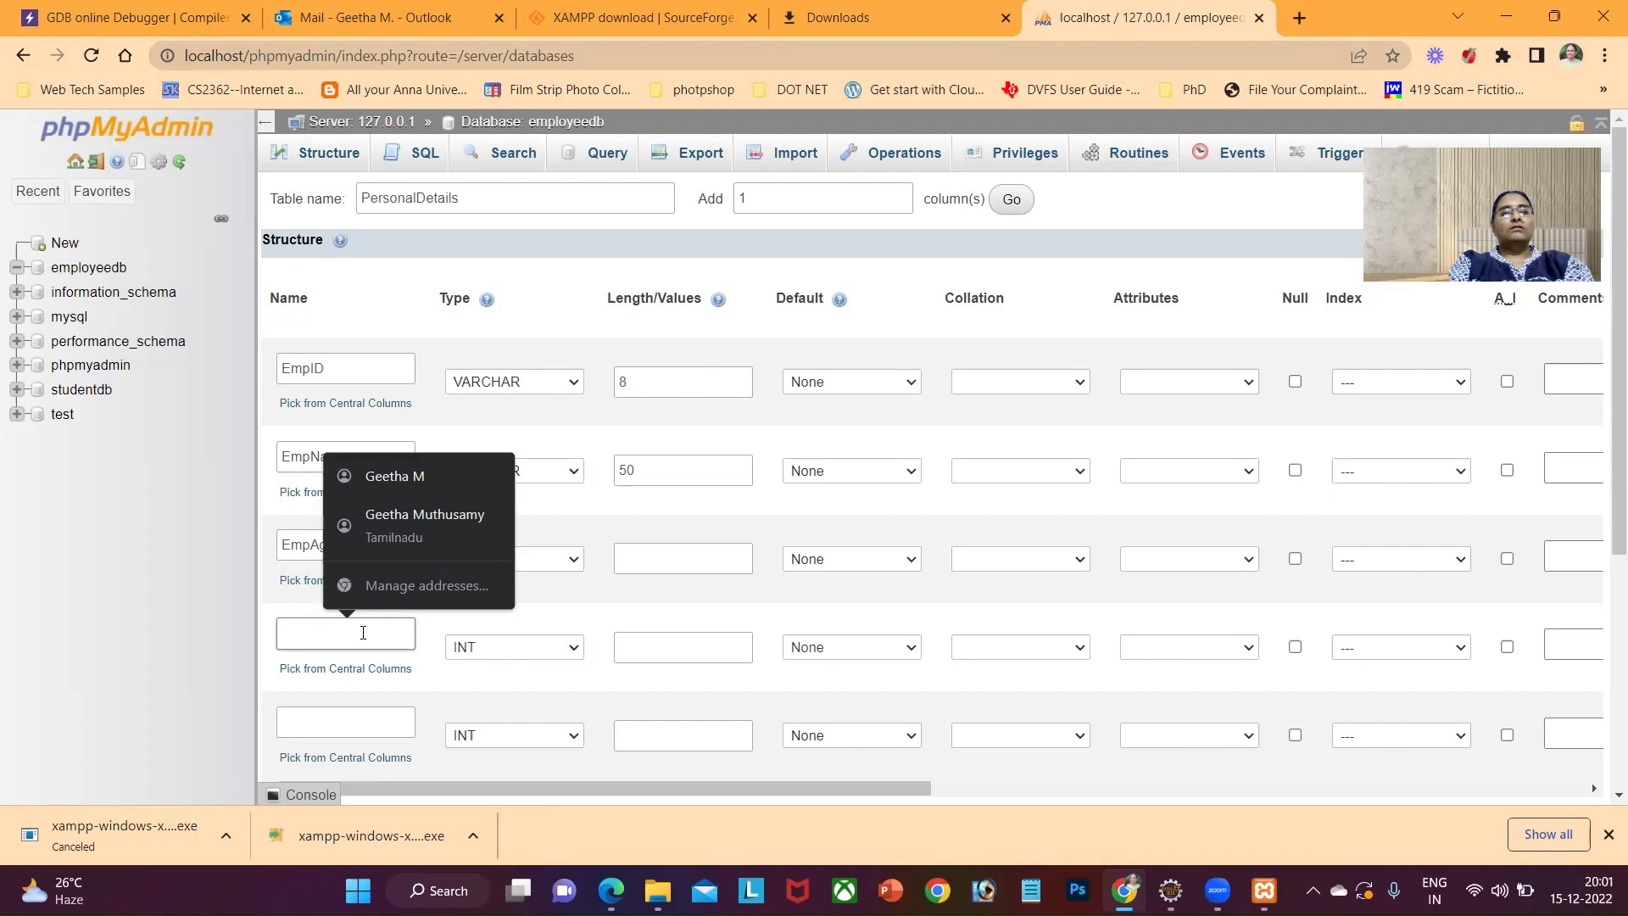
text(emp)
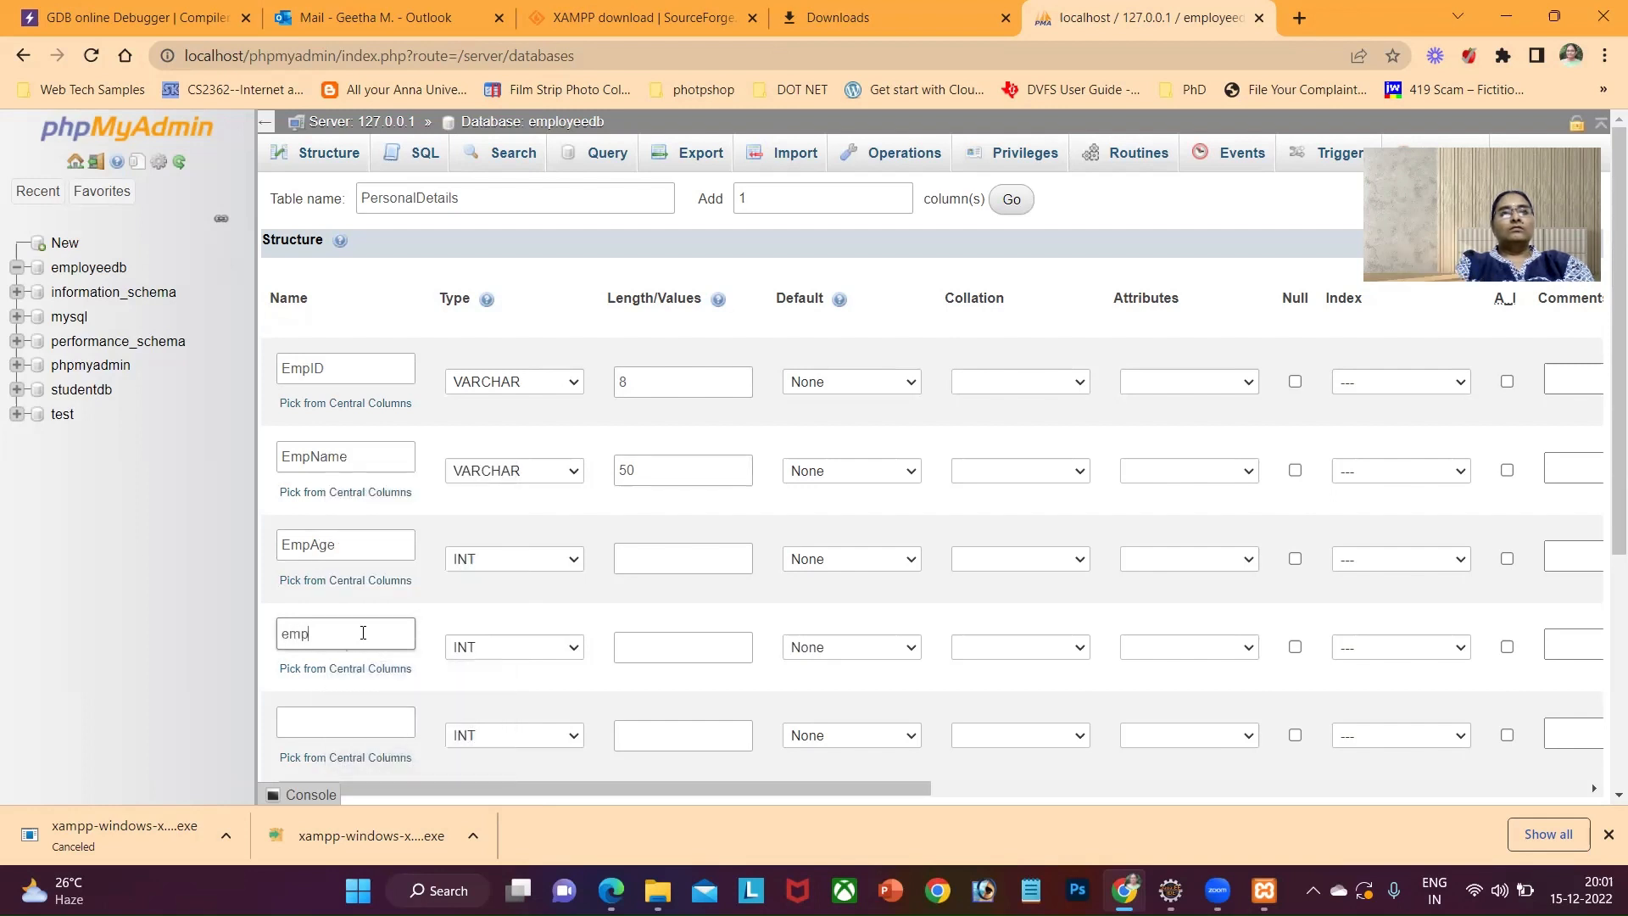
key(BackSpace)
key(BackSpace)
key(BackSpace)
text(Em)
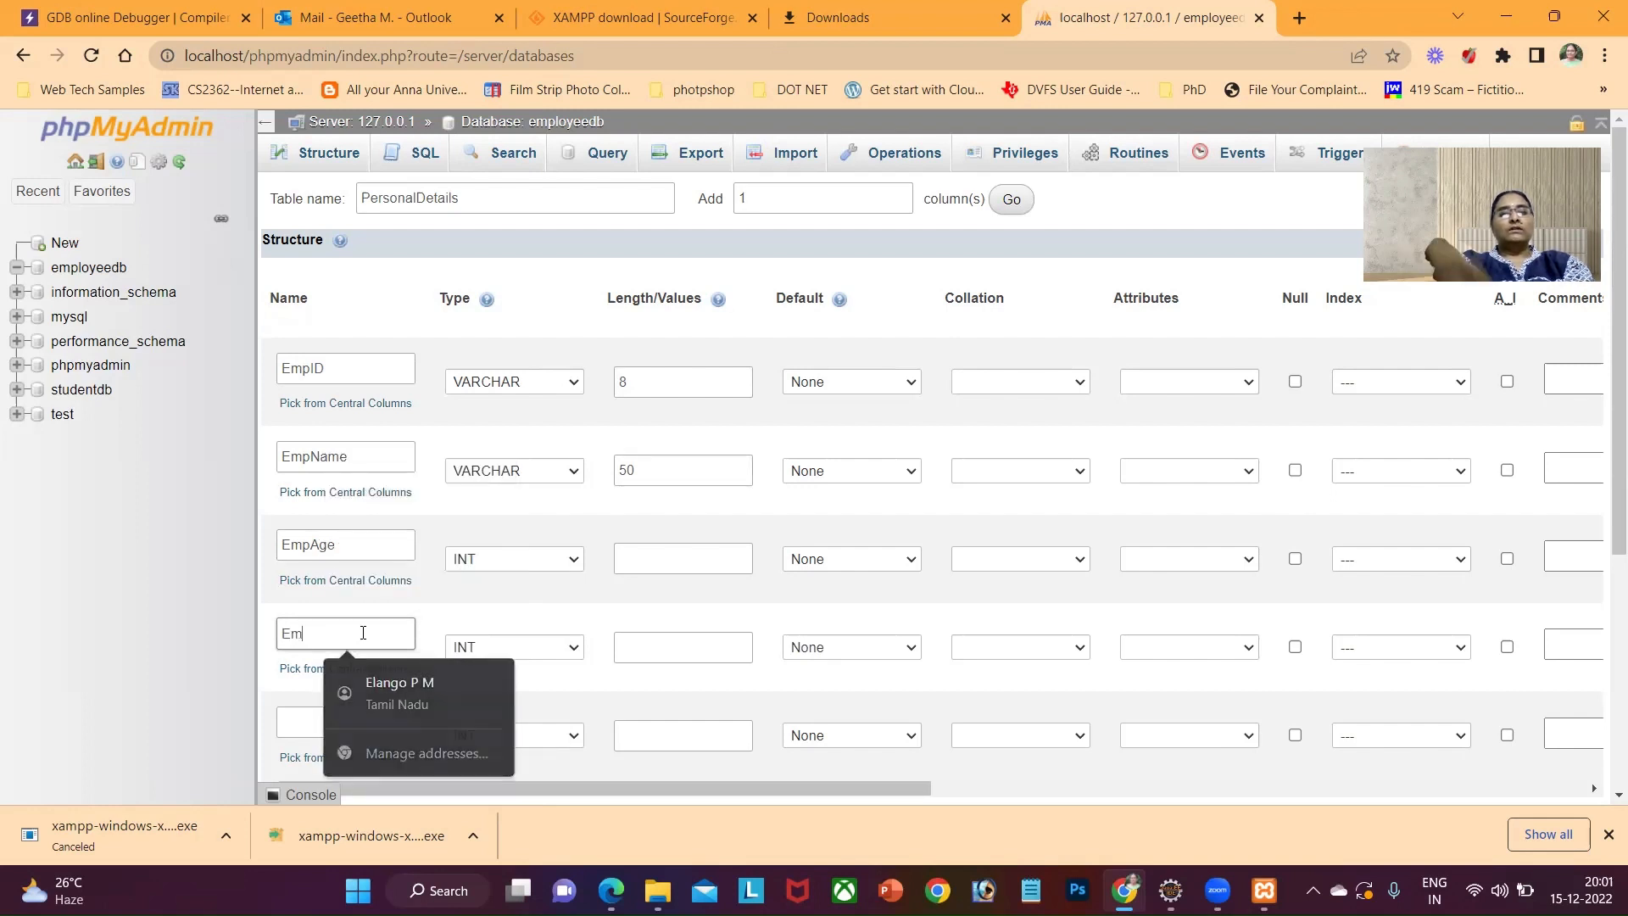
text(pAddr)
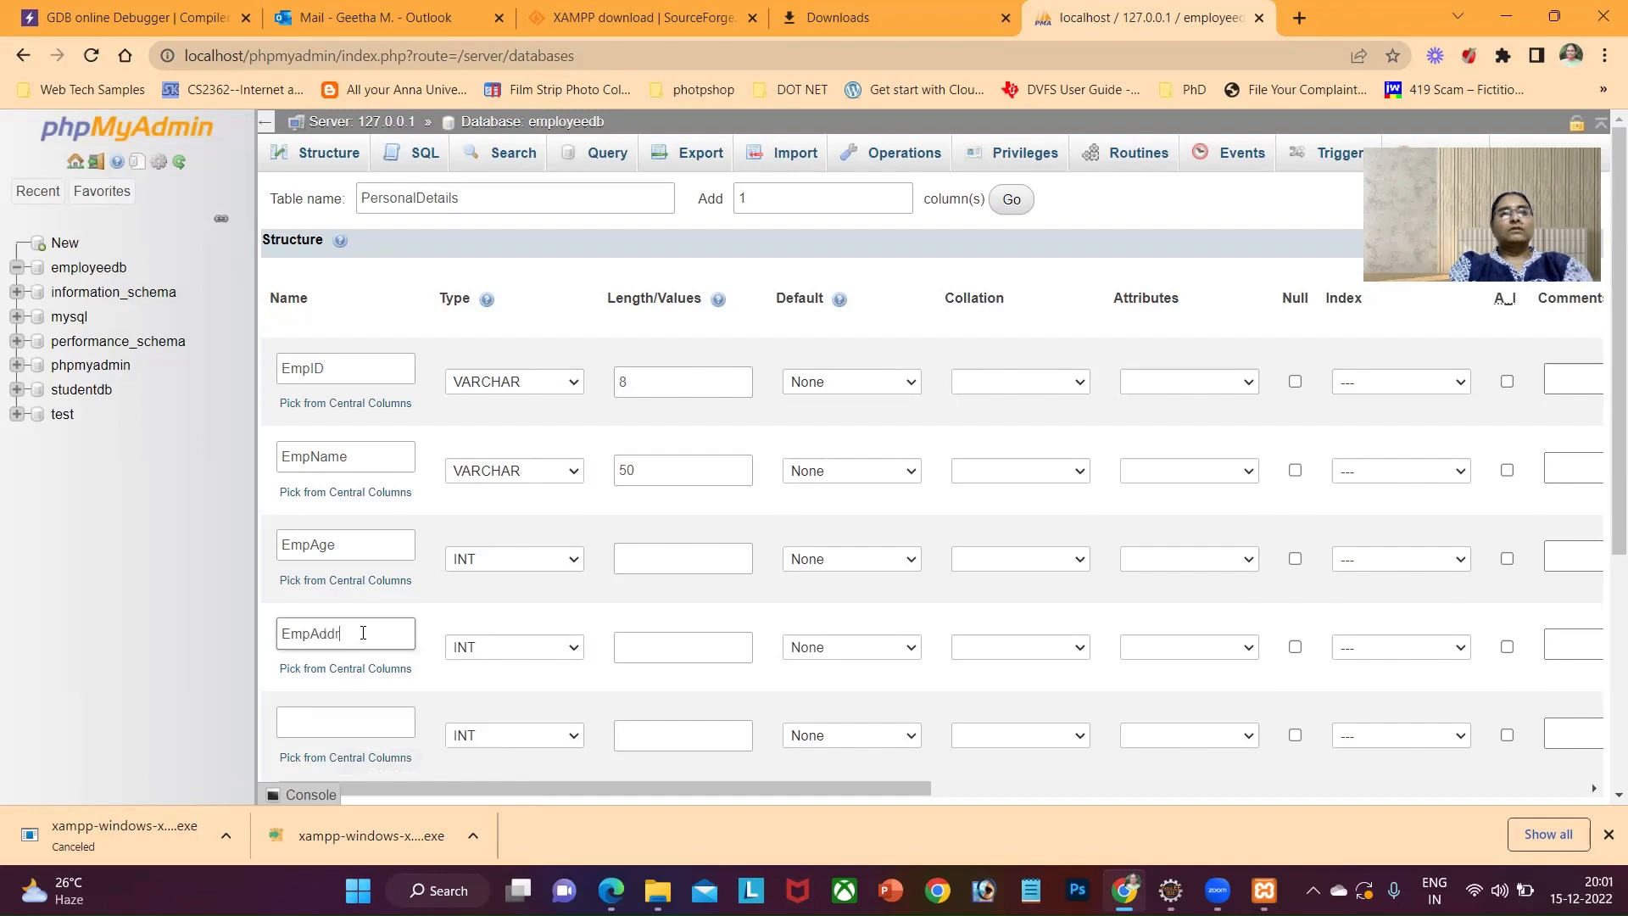
key(Tab)
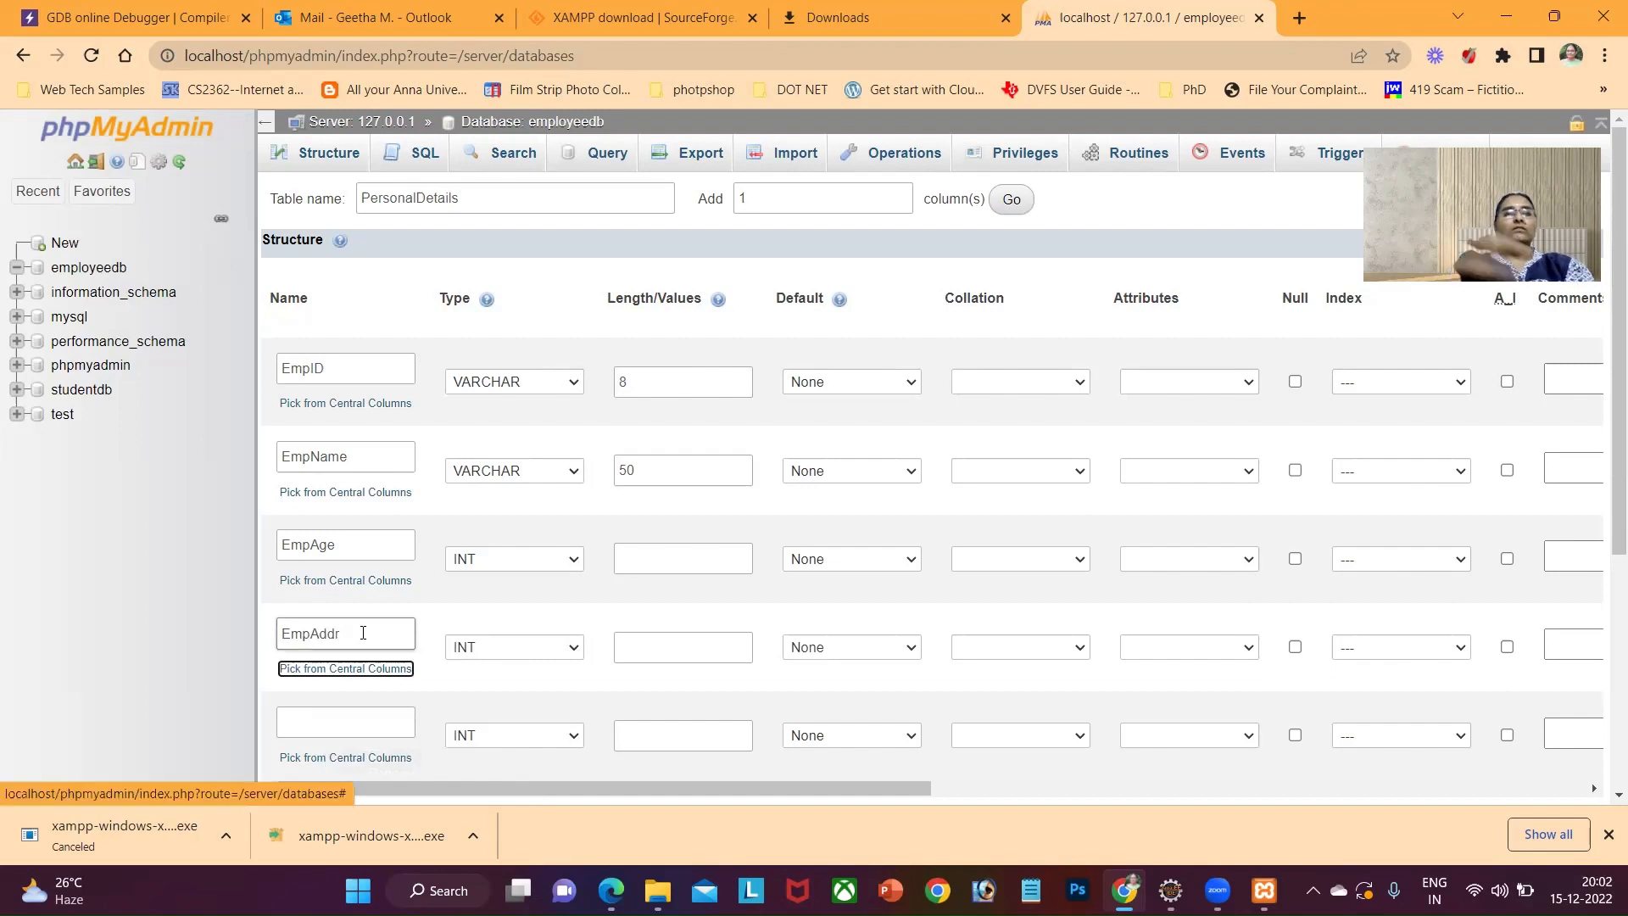
click(466, 647)
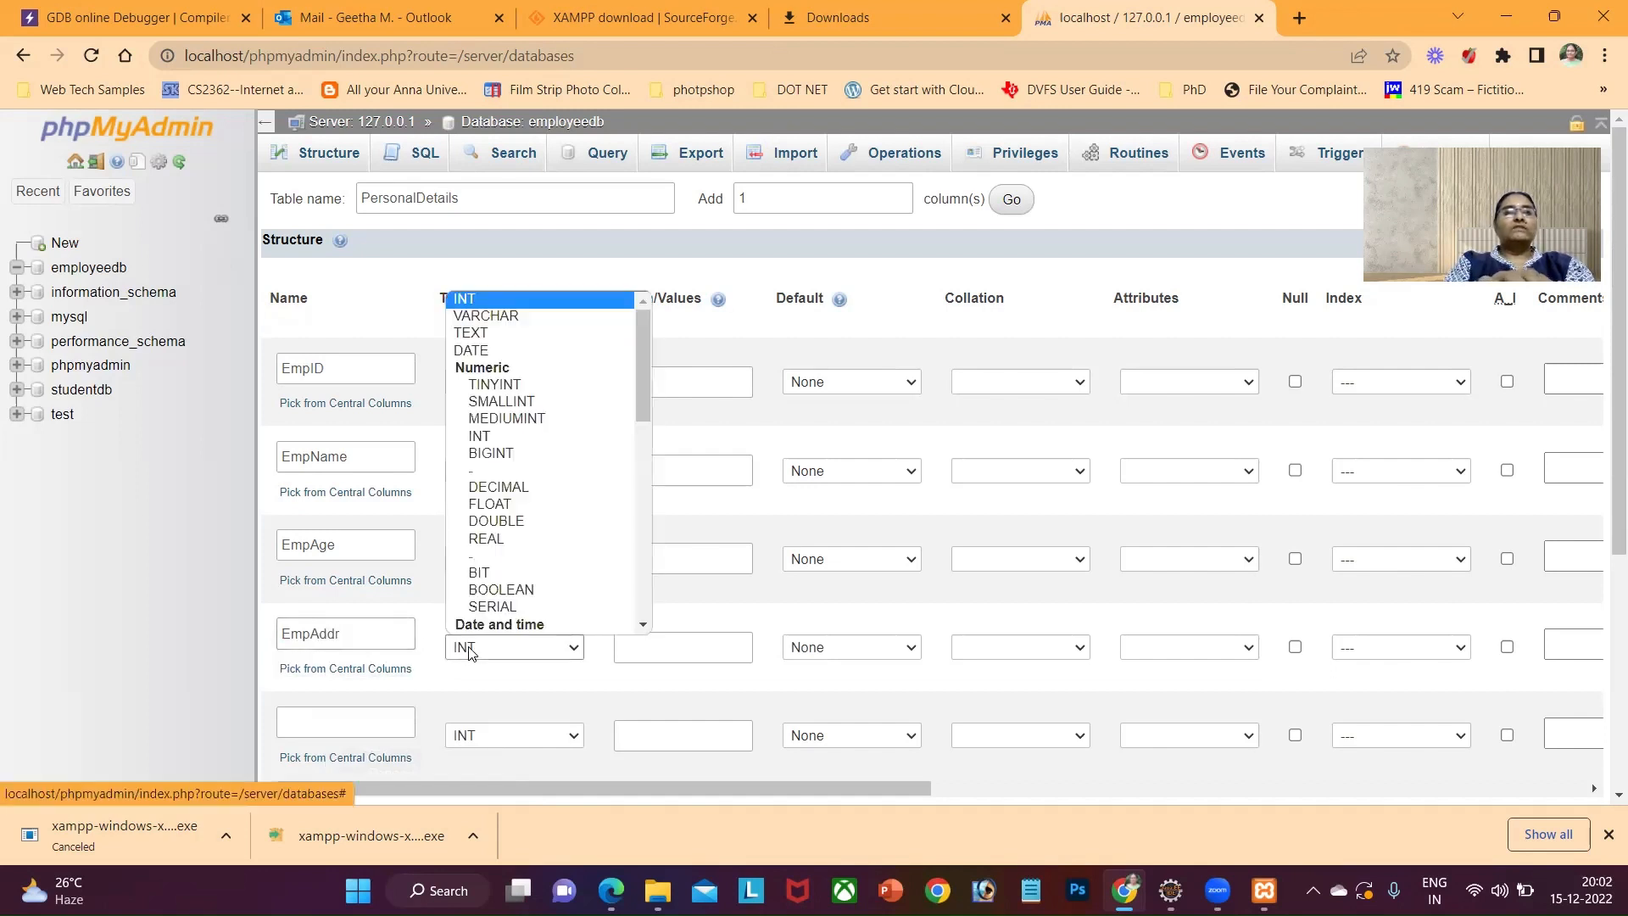
click(472, 316)
click(716, 646)
click(697, 647)
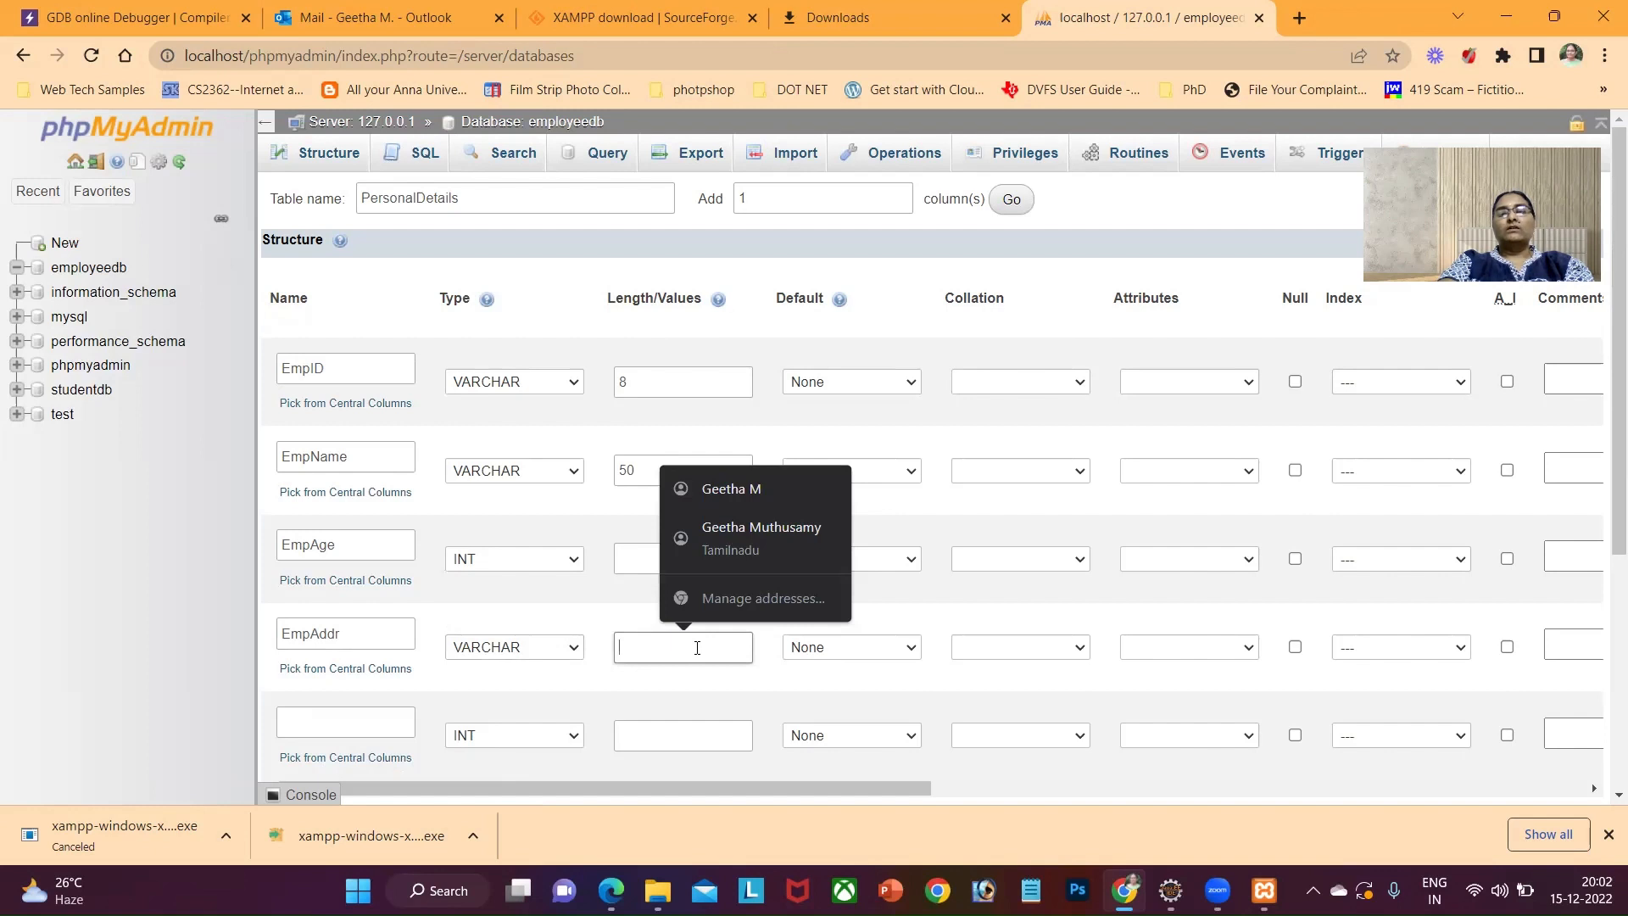
text(300)
Define the fifth column as EmpDept with type VARCHAR and length 10.
click(392, 725)
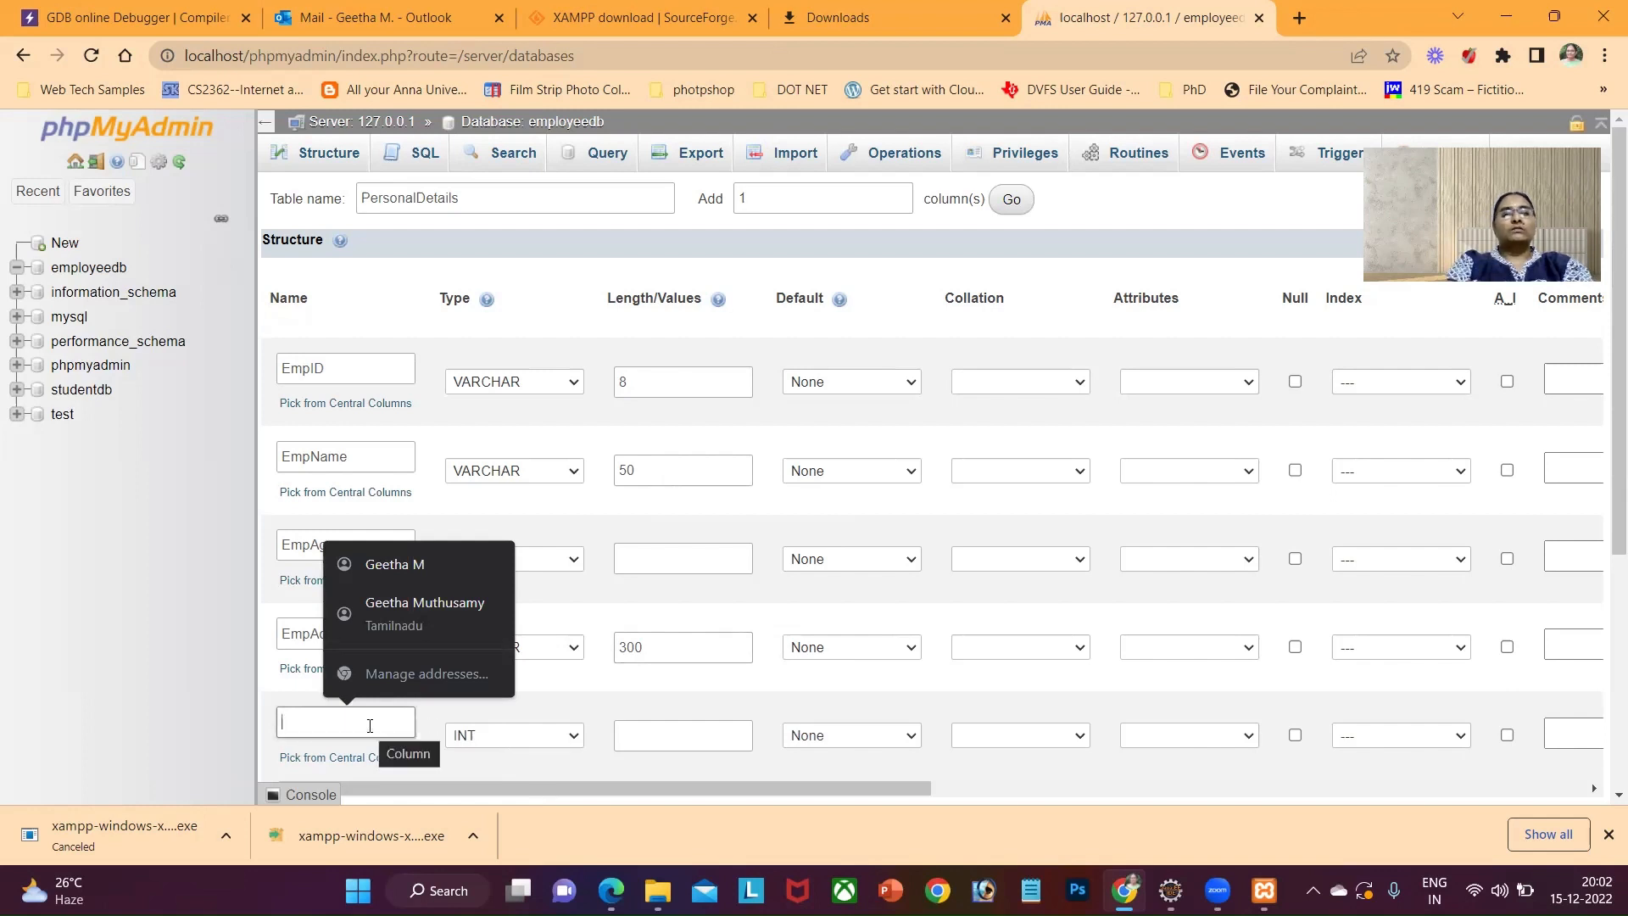
text(EmpDept)
key(Tab)
click(505, 744)
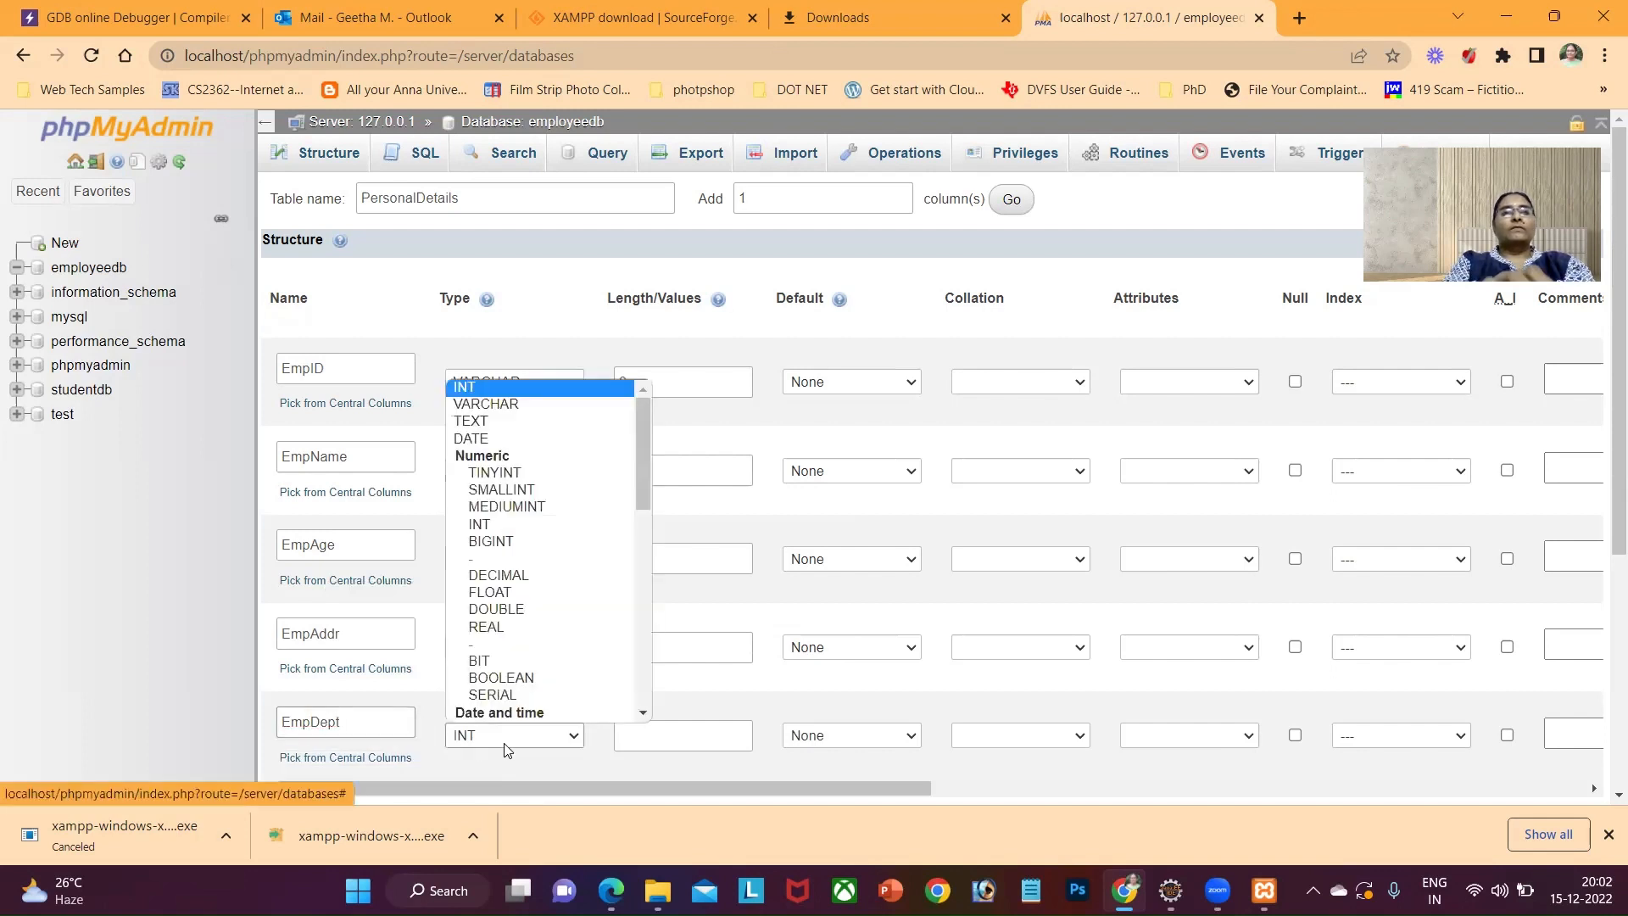
click(502, 404)
click(670, 731)
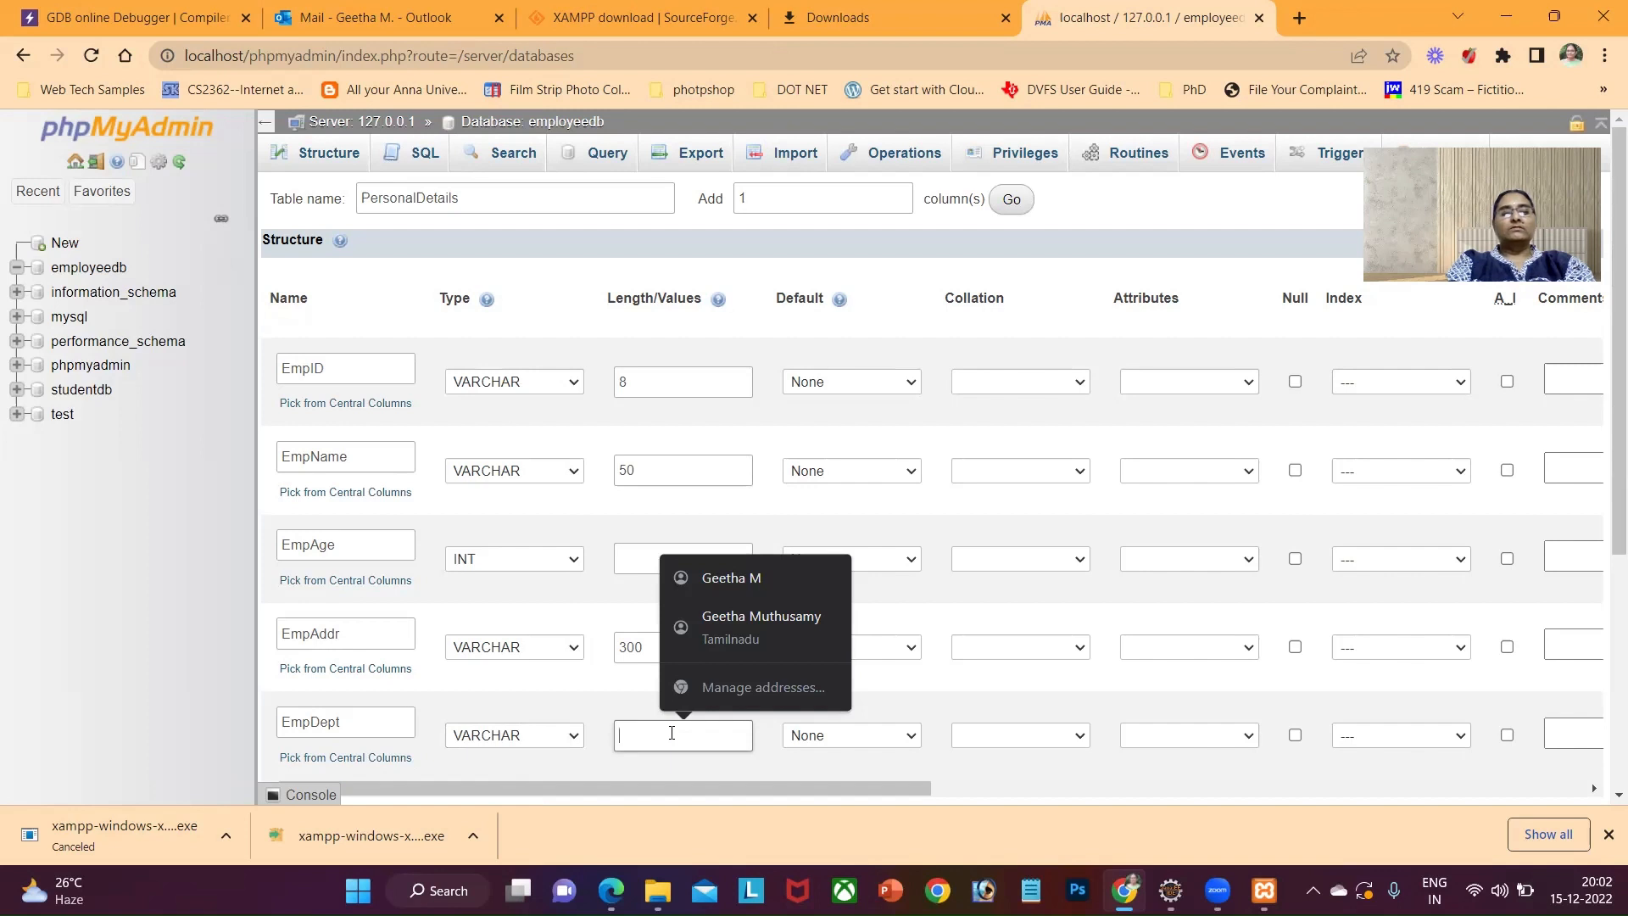
text(10)
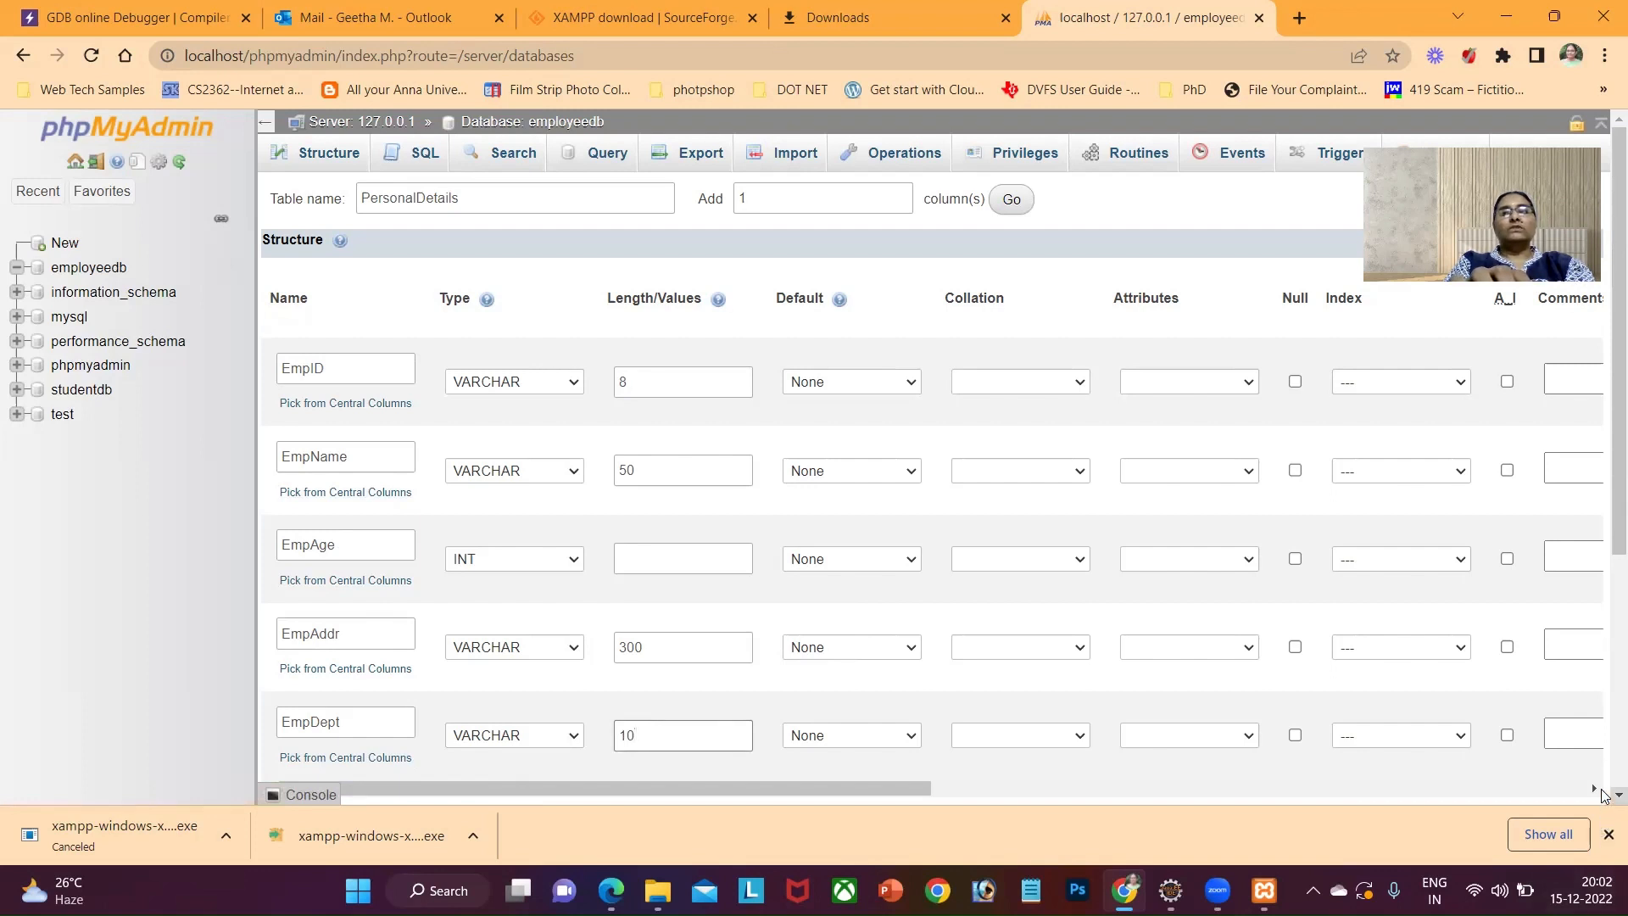
Review the PersonalDetails column definitions and save the new table.
scroll(1605, 794, down, 1)
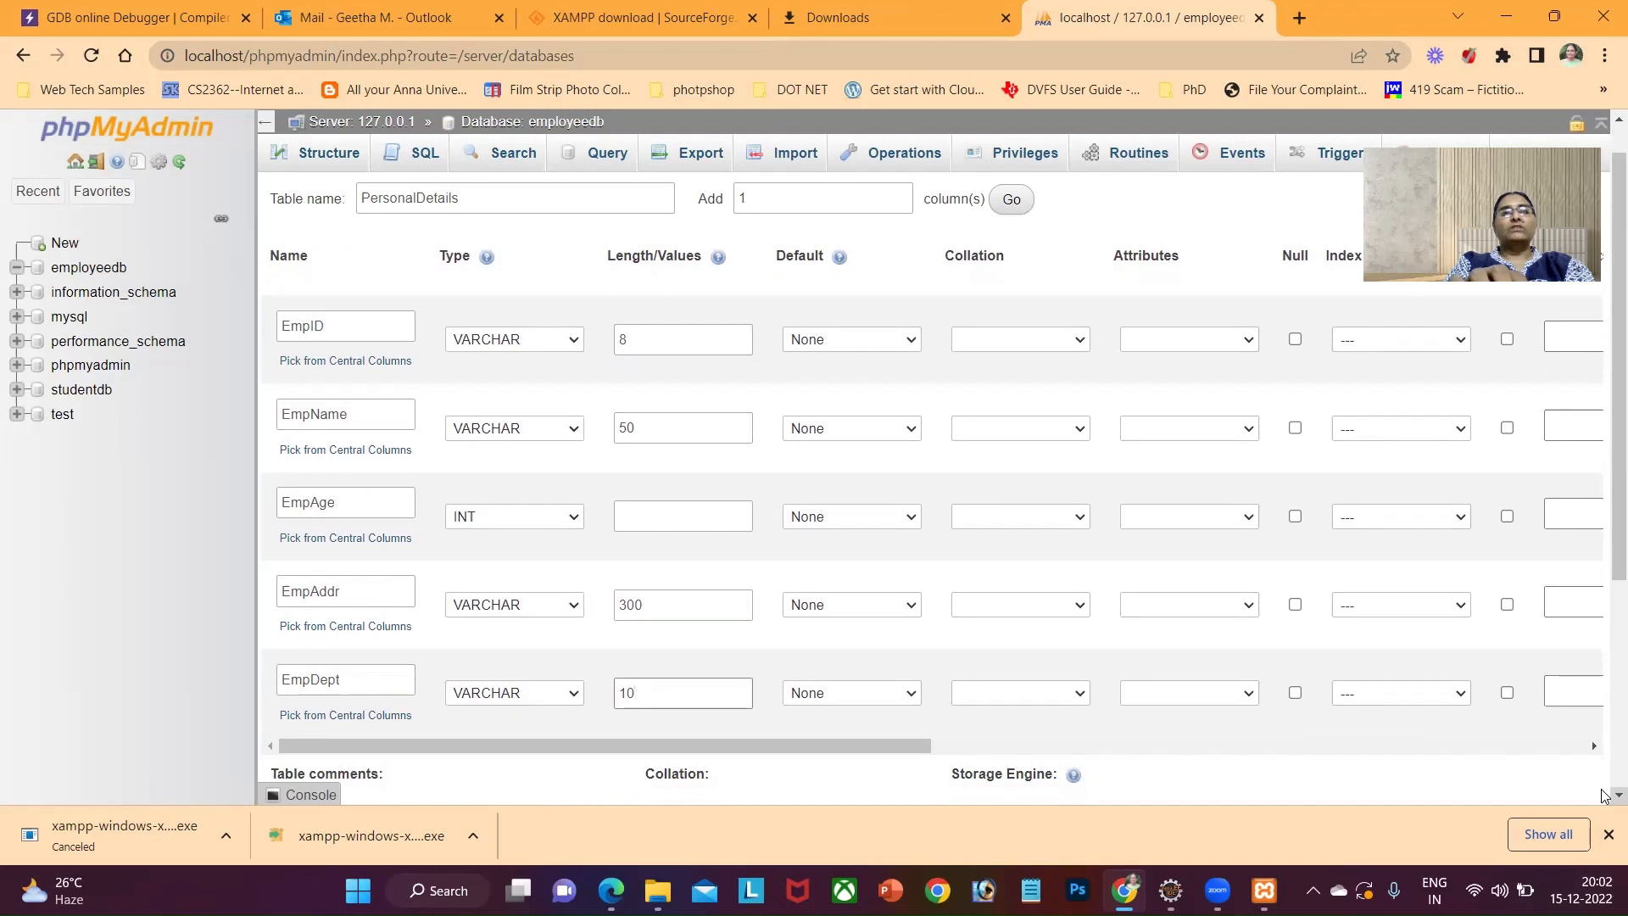
scroll(1605, 794, down, 3)
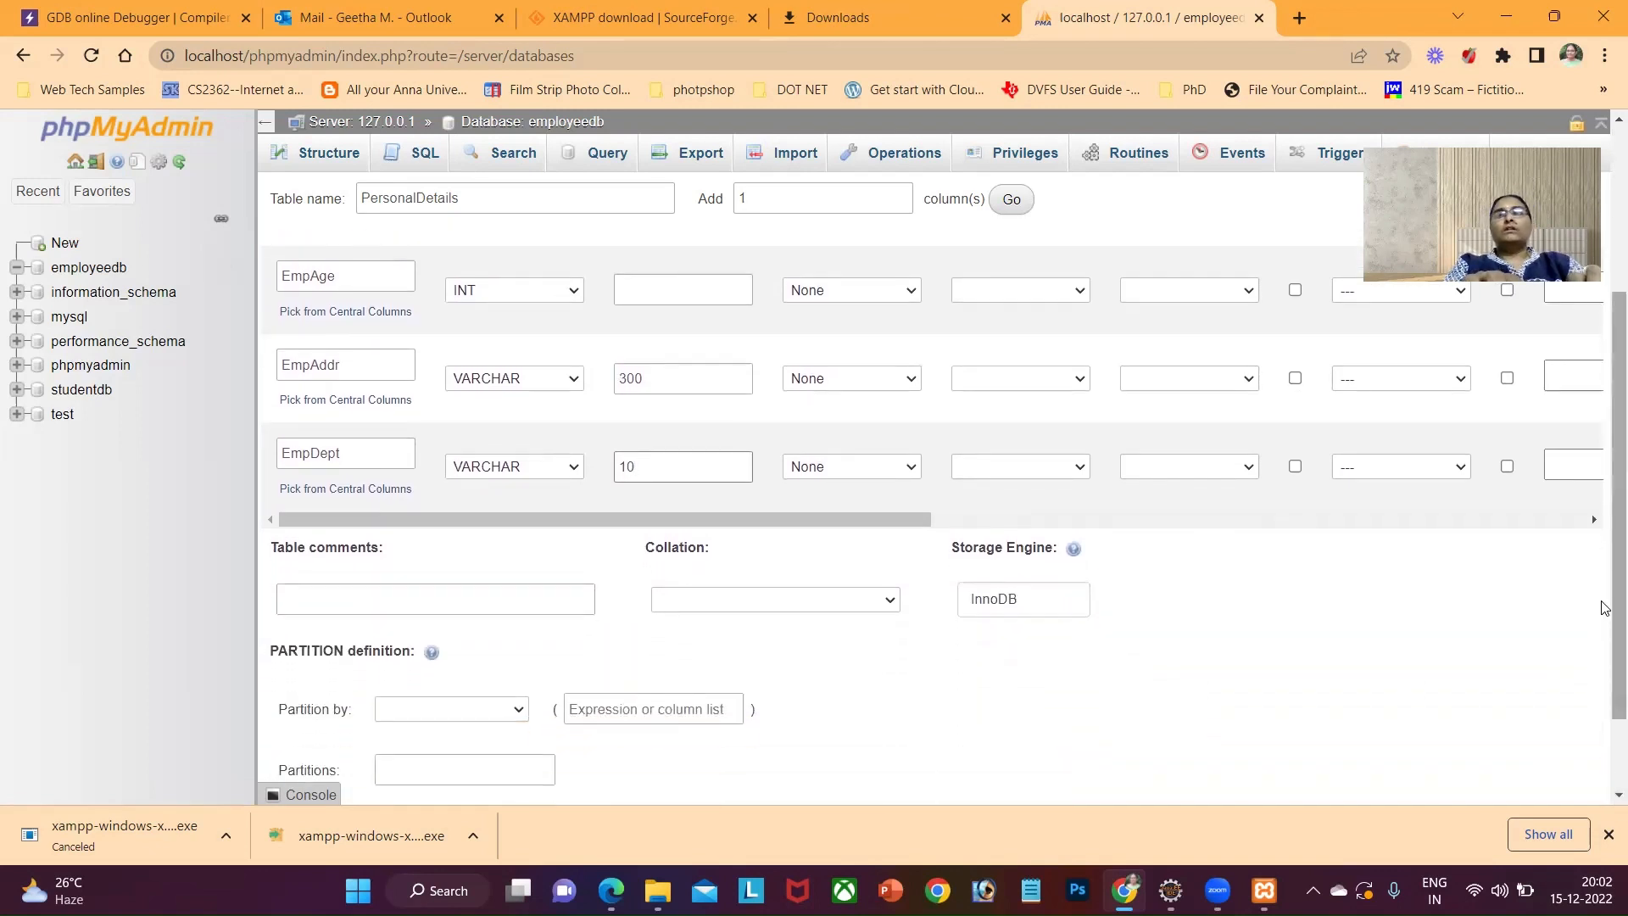
scroll(835, 146, up, 4)
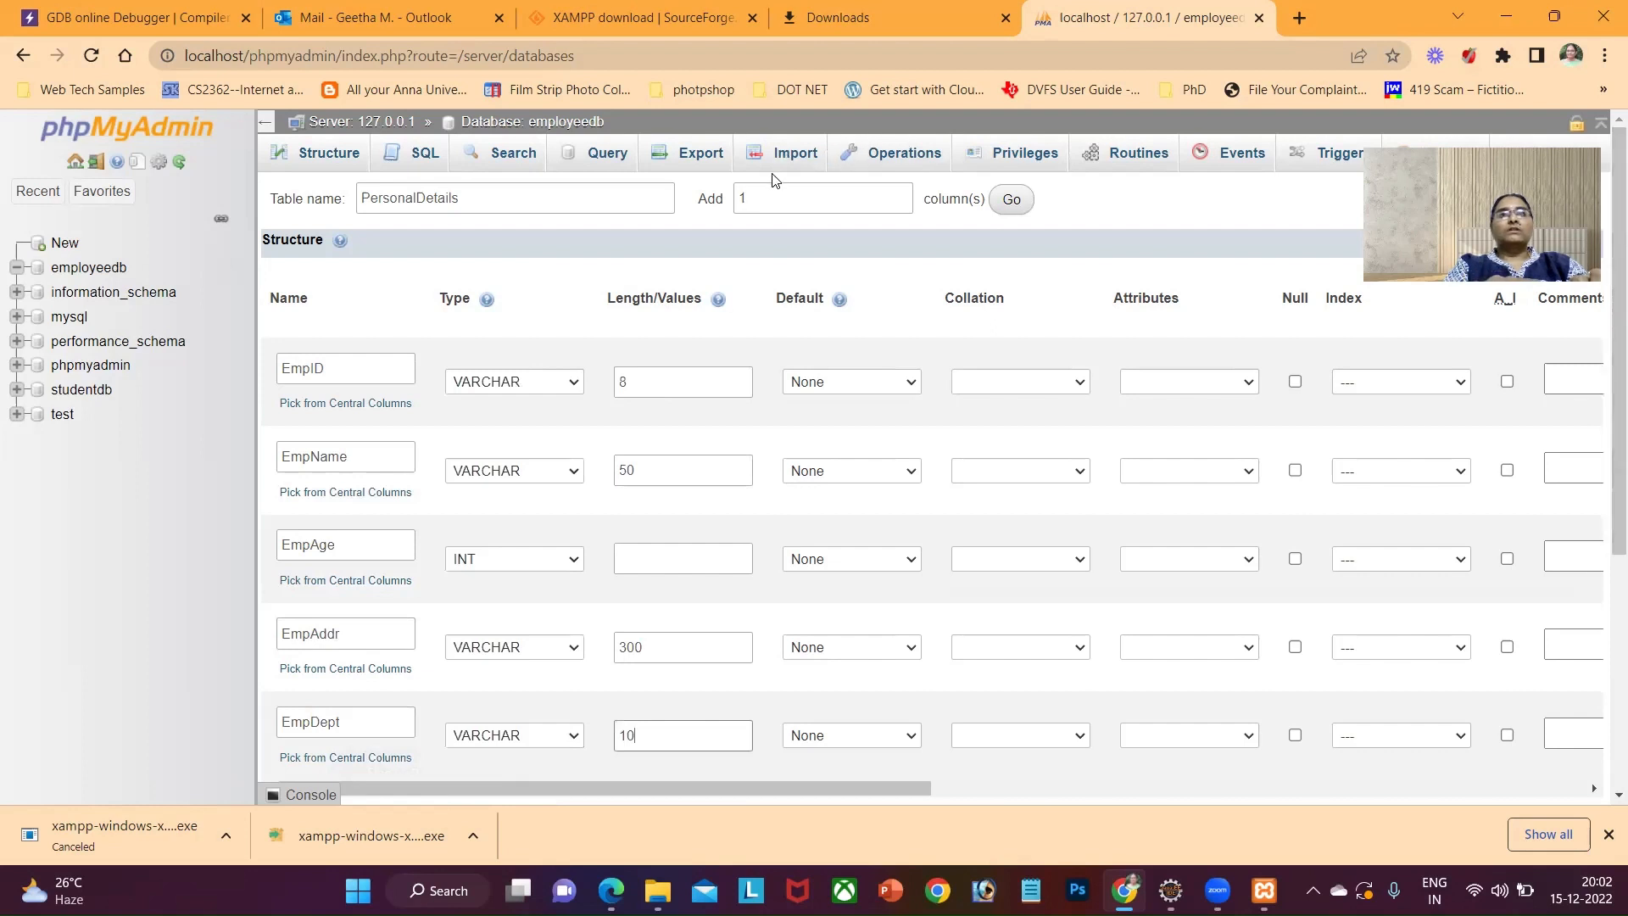
click(900, 199)
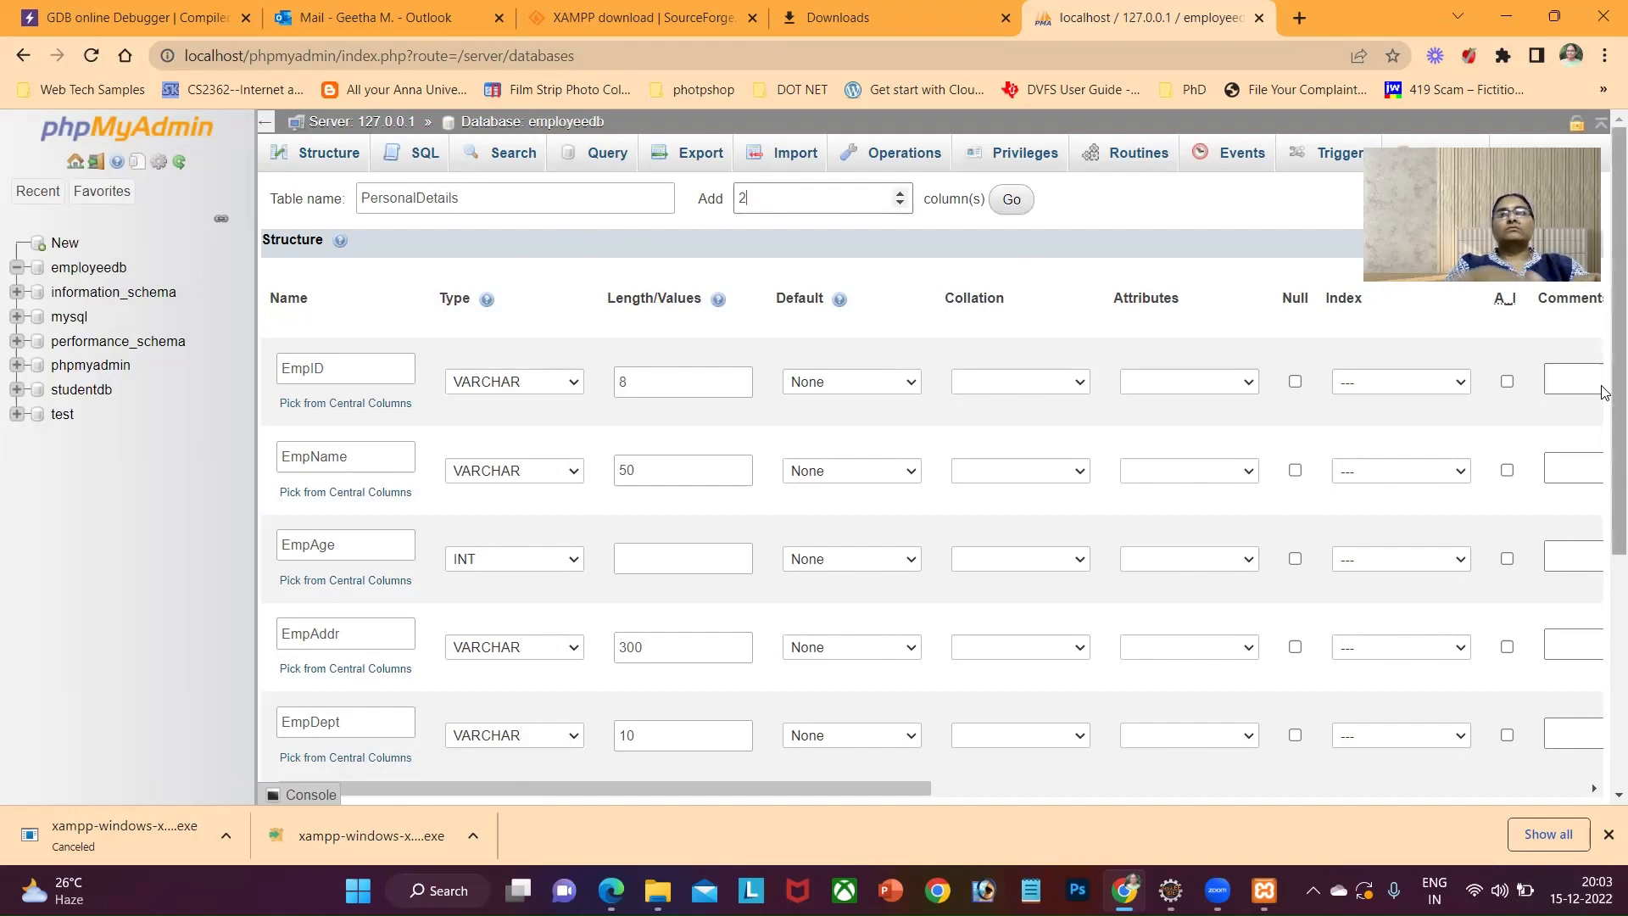
scroll(1603, 535, down, 2)
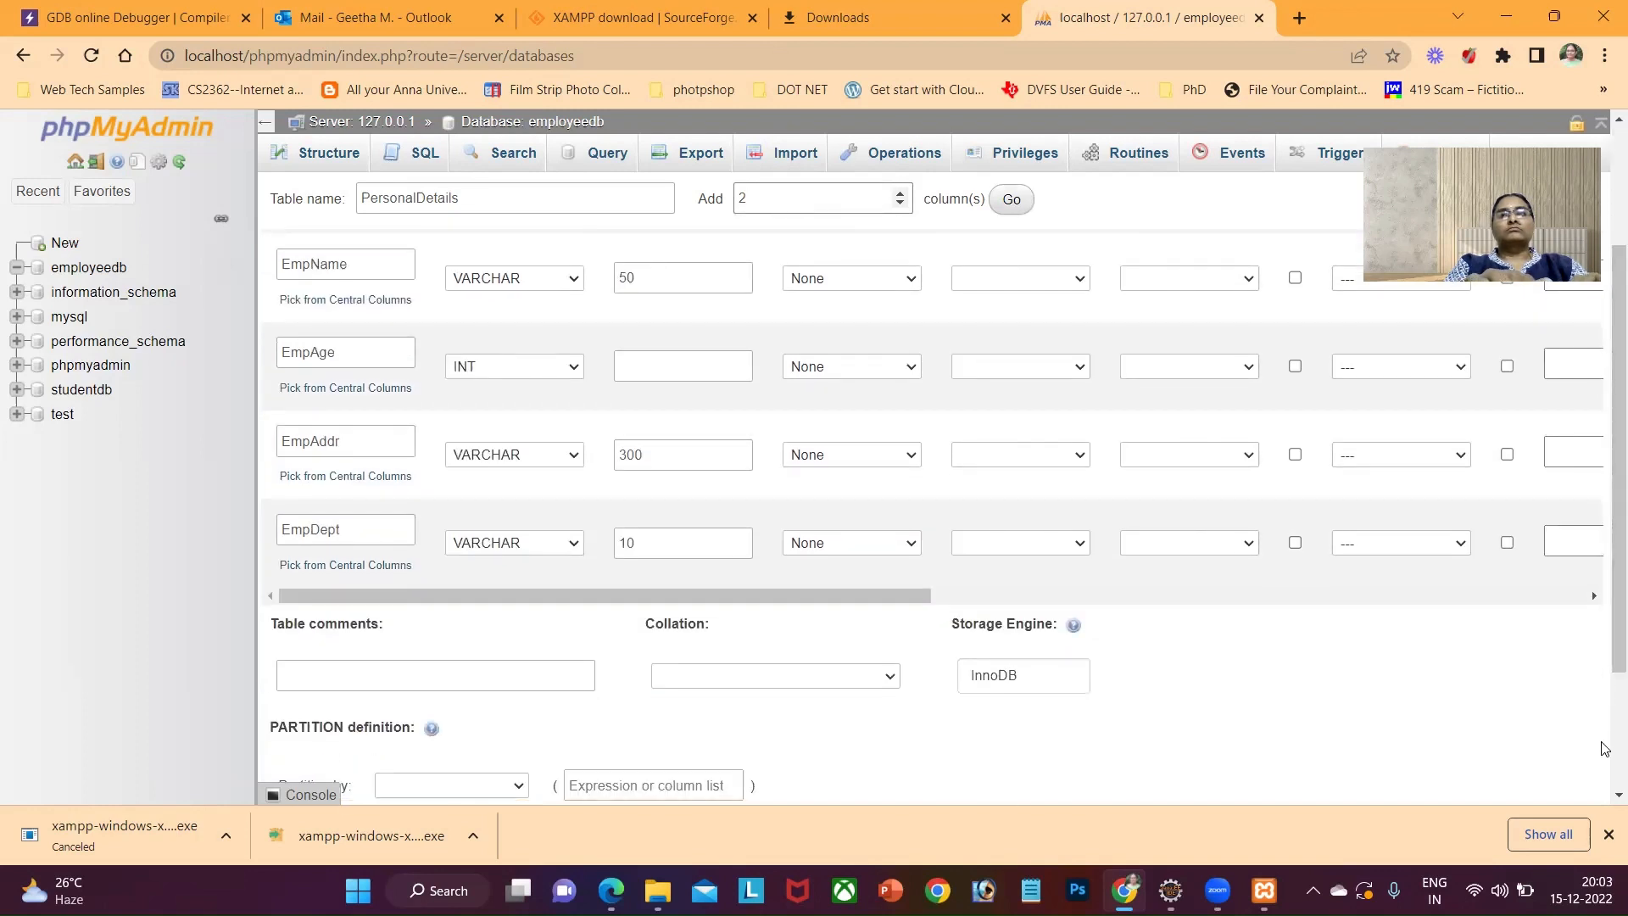
scroll(1603, 760, down, 2)
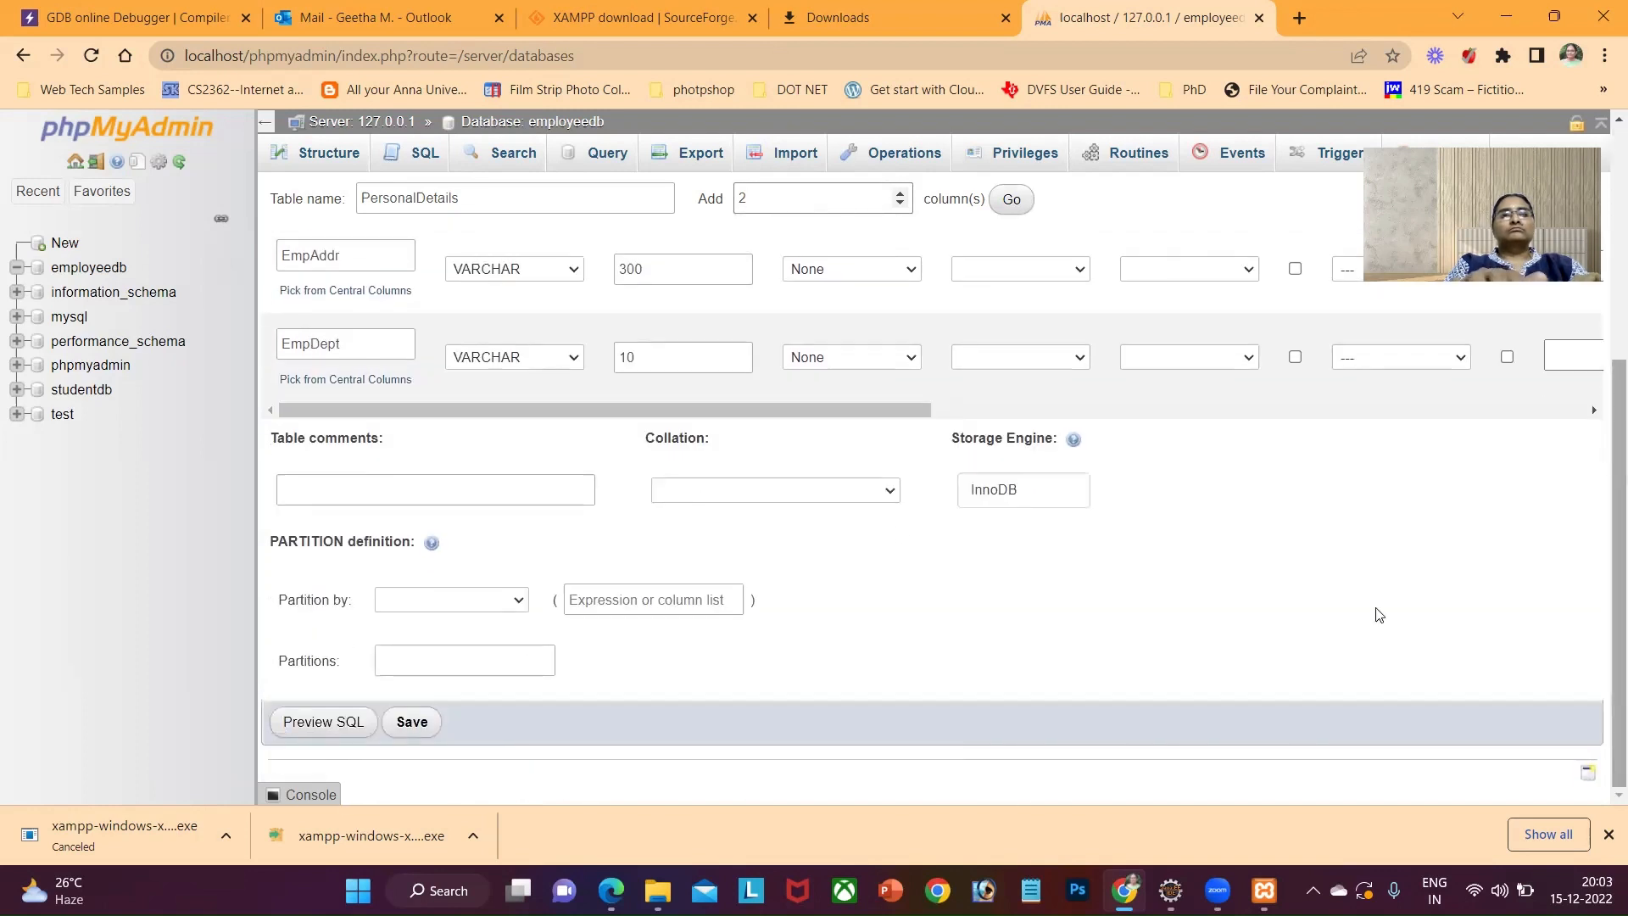
click(403, 725)
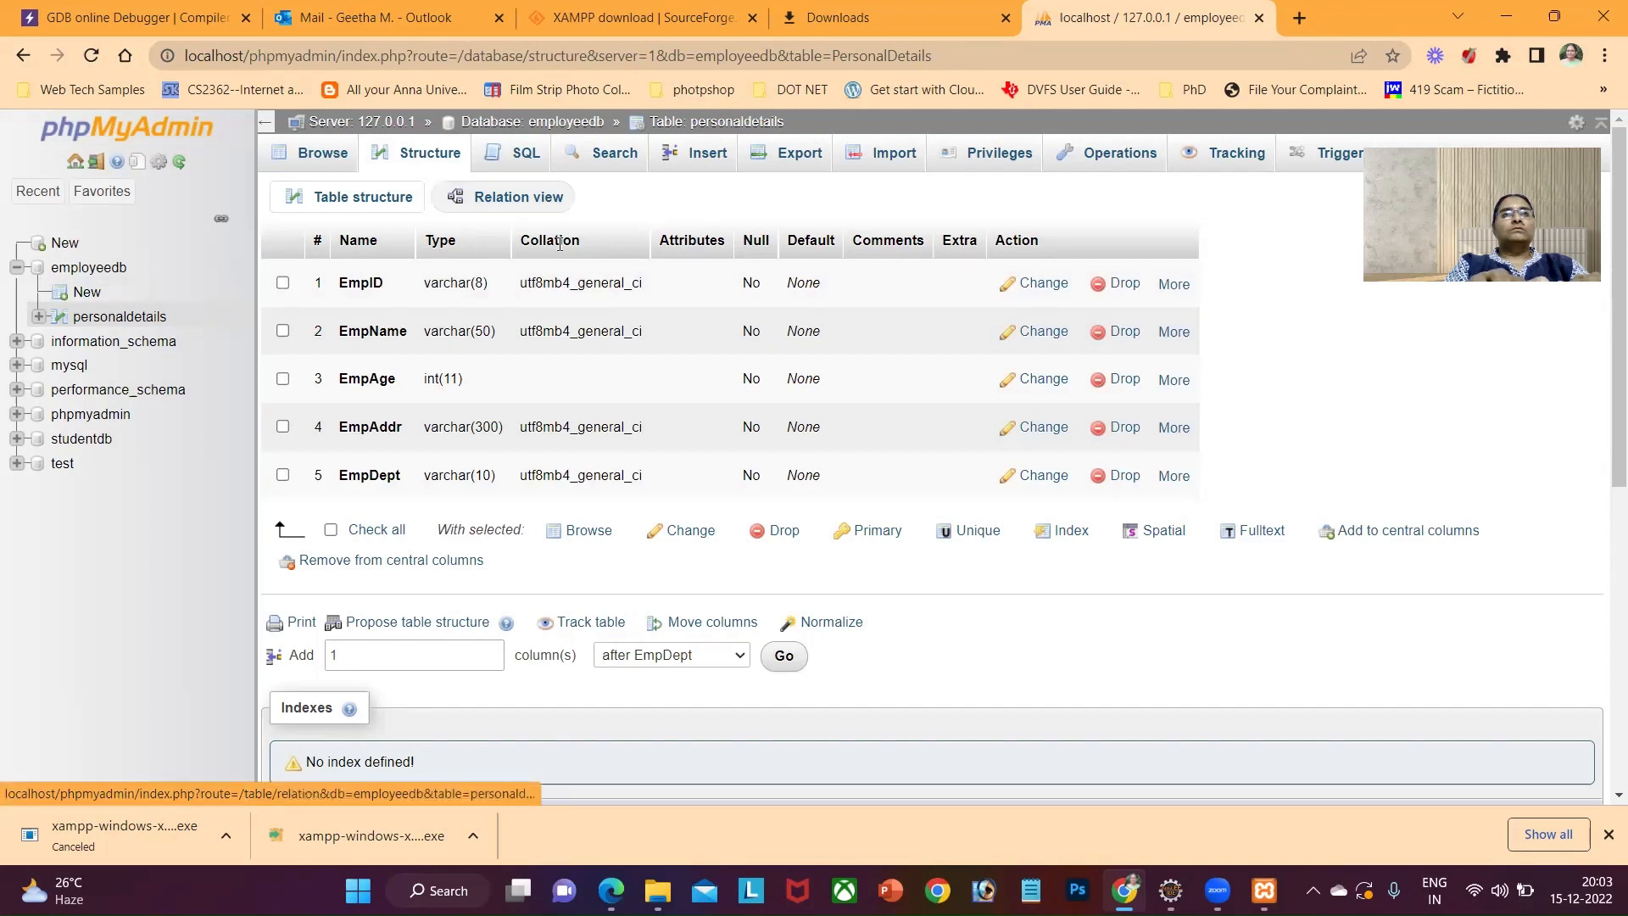
Start a new row in the personaldetails table and enter the employee's ID in EmpID, leaving its function blank.
click(700, 157)
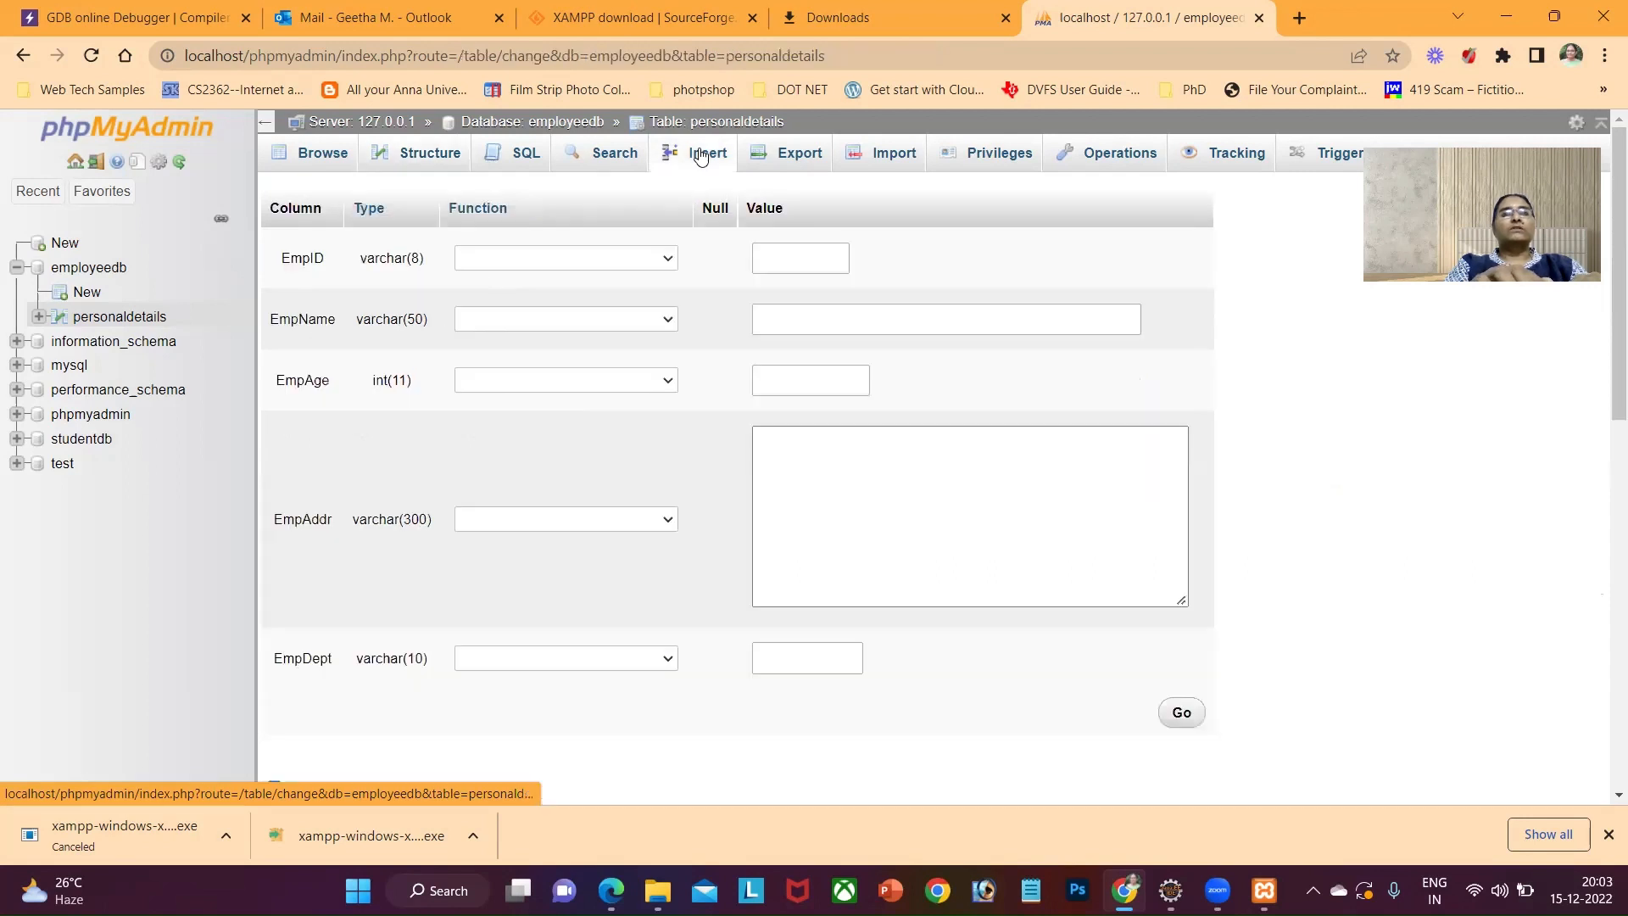
click(507, 266)
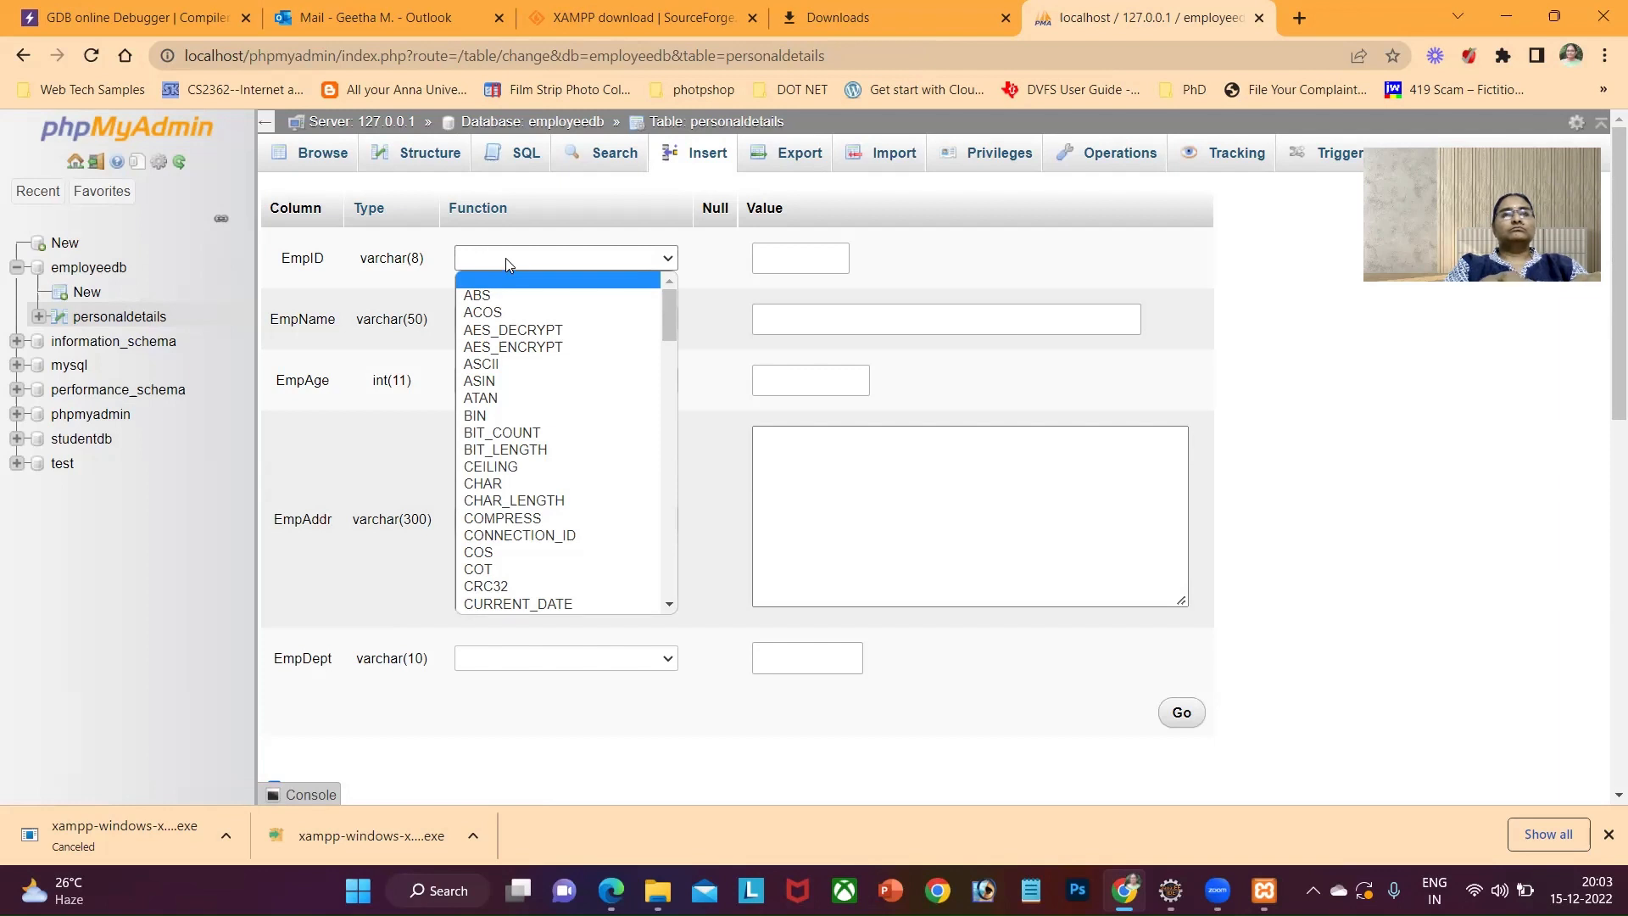
click(799, 254)
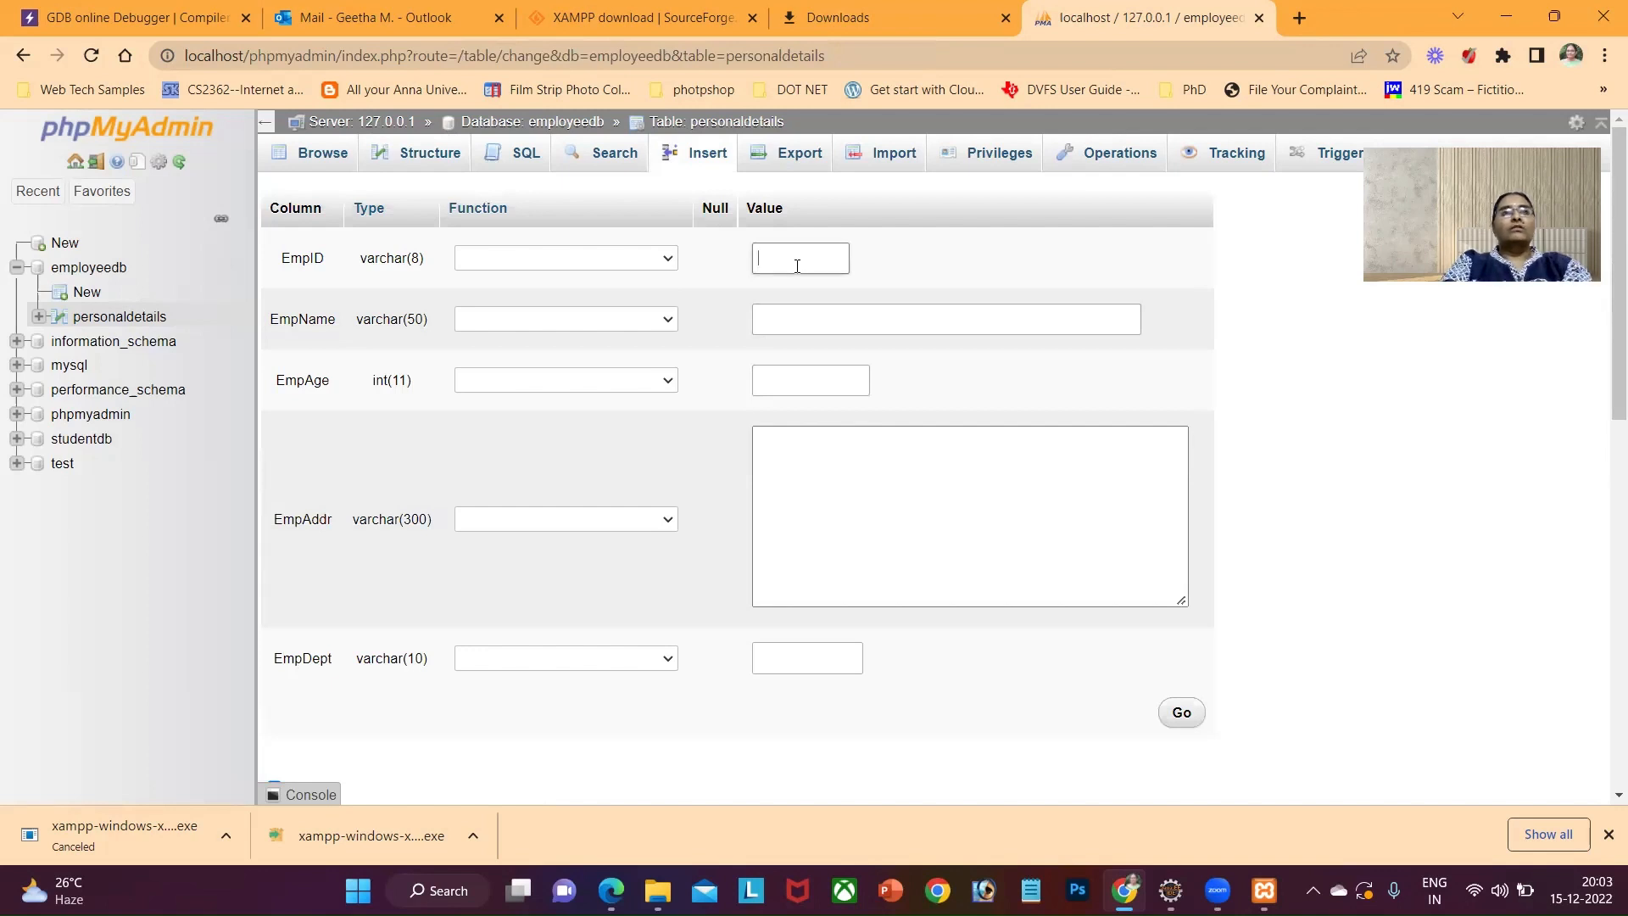
text(SALE)
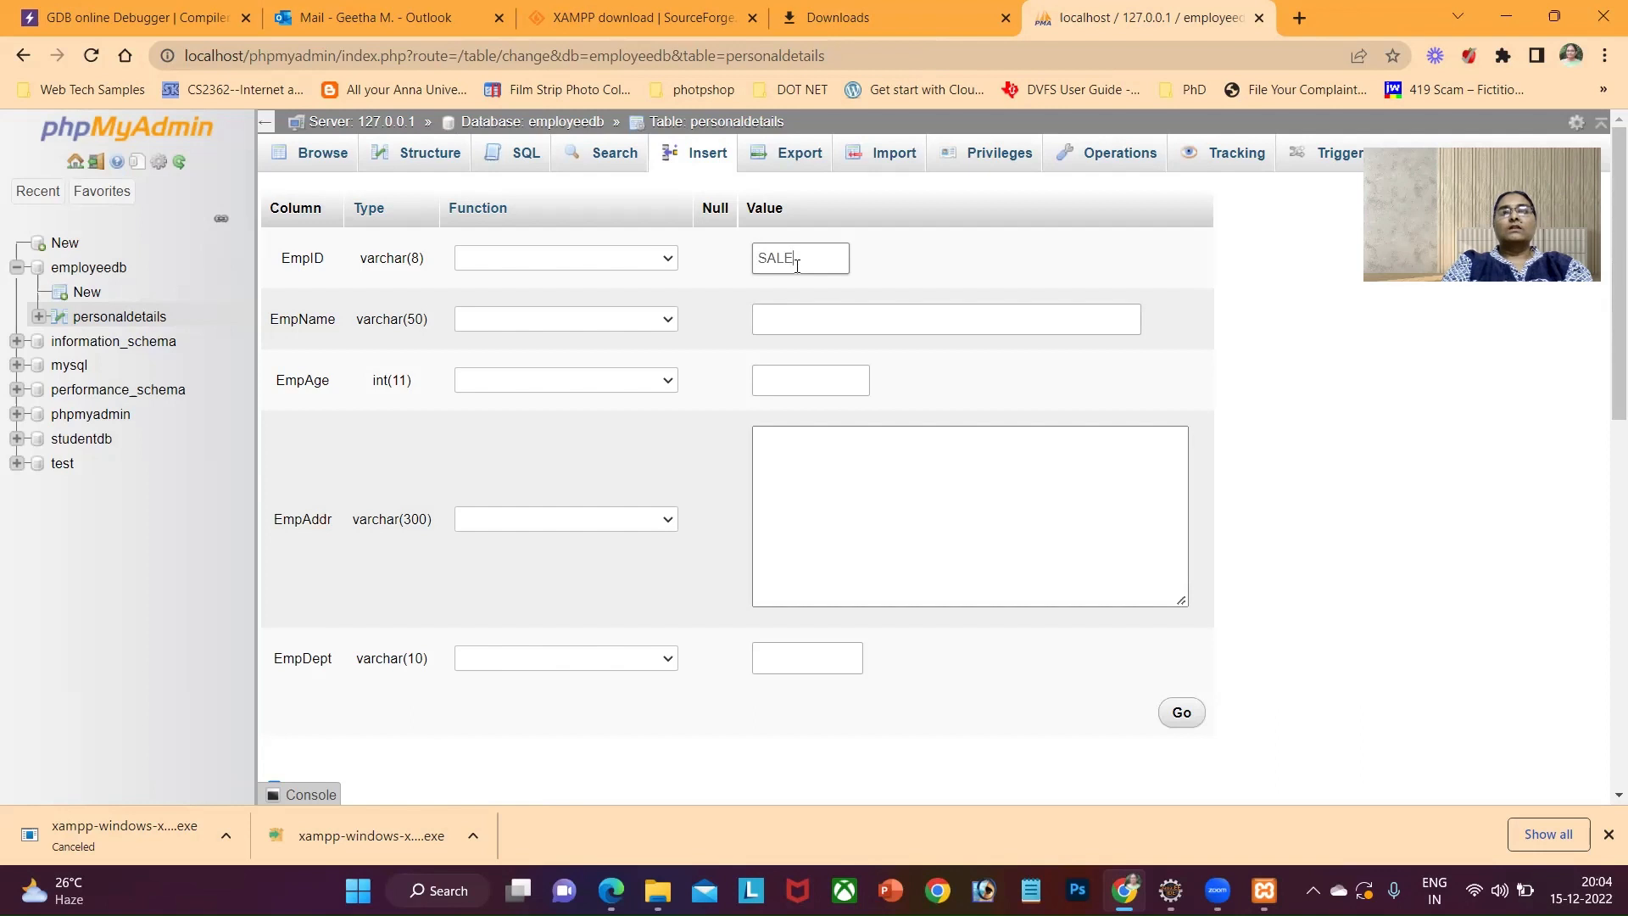
text(102)
key(BackSpace)
text(1)
Enter the employee's full name in EmpName and set EmpAge to 32.
click(796, 319)
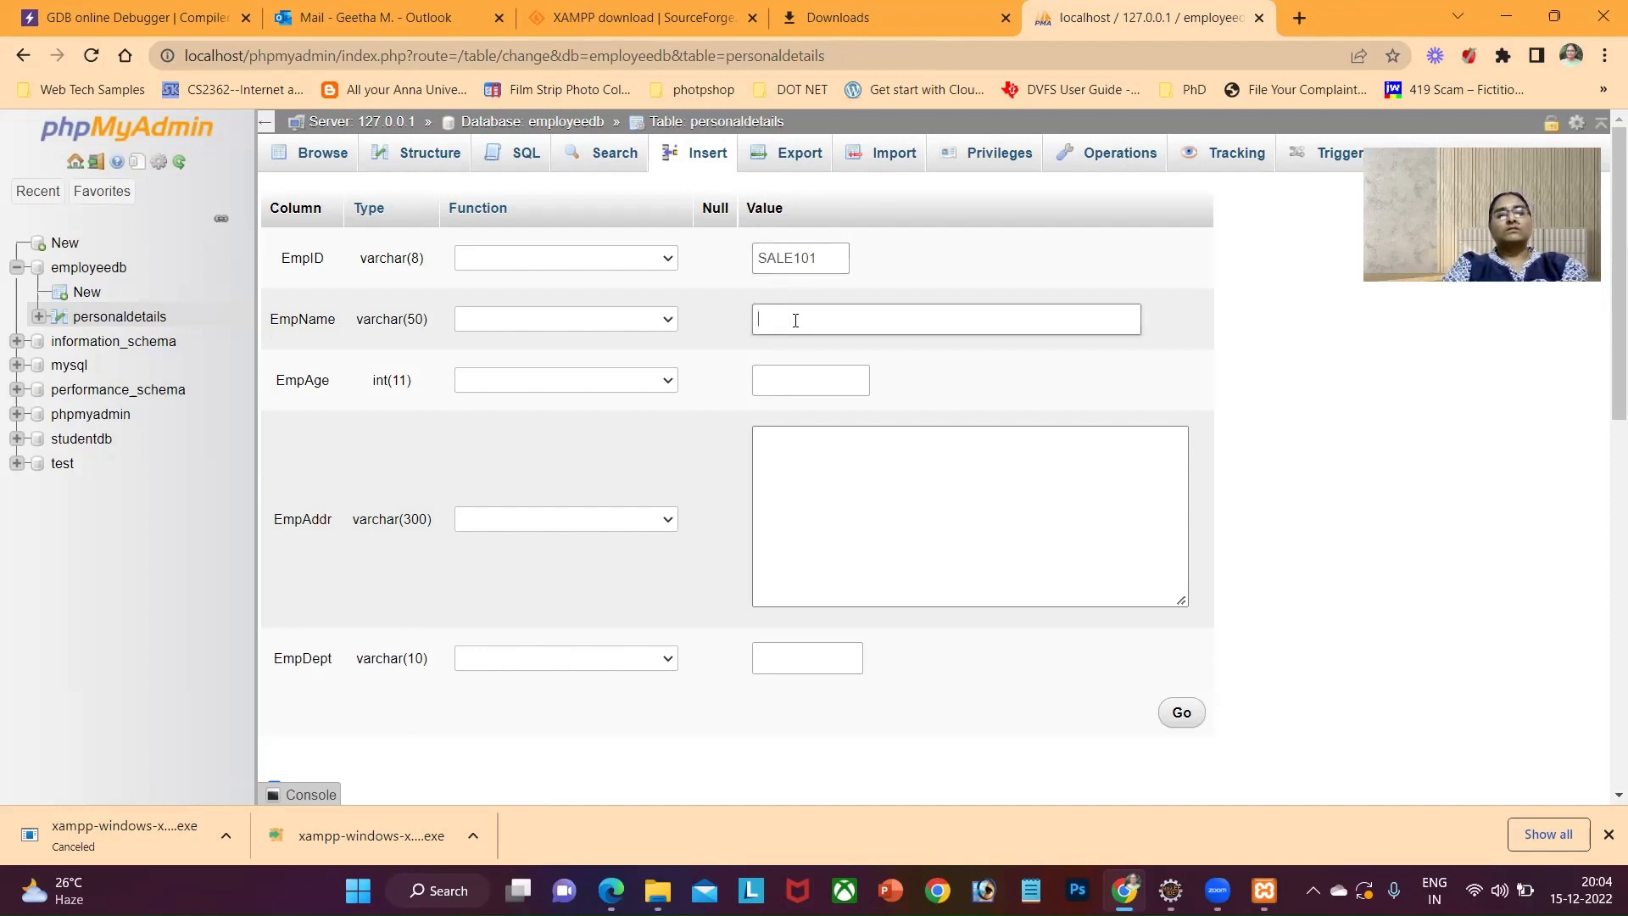
text(Ram)
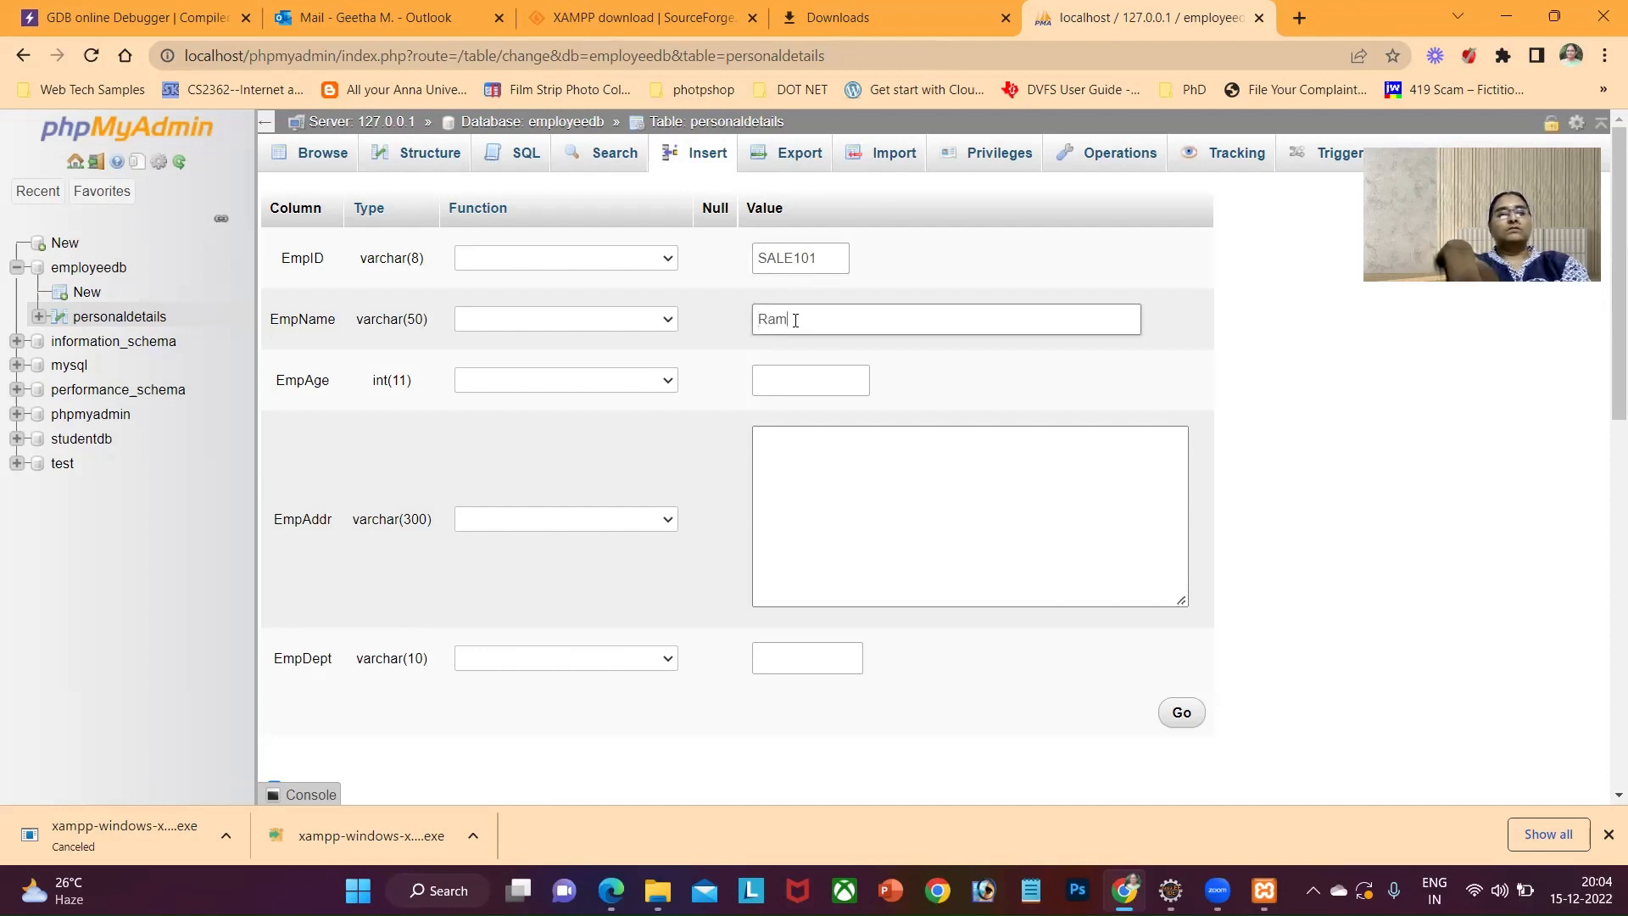
text(eshk)
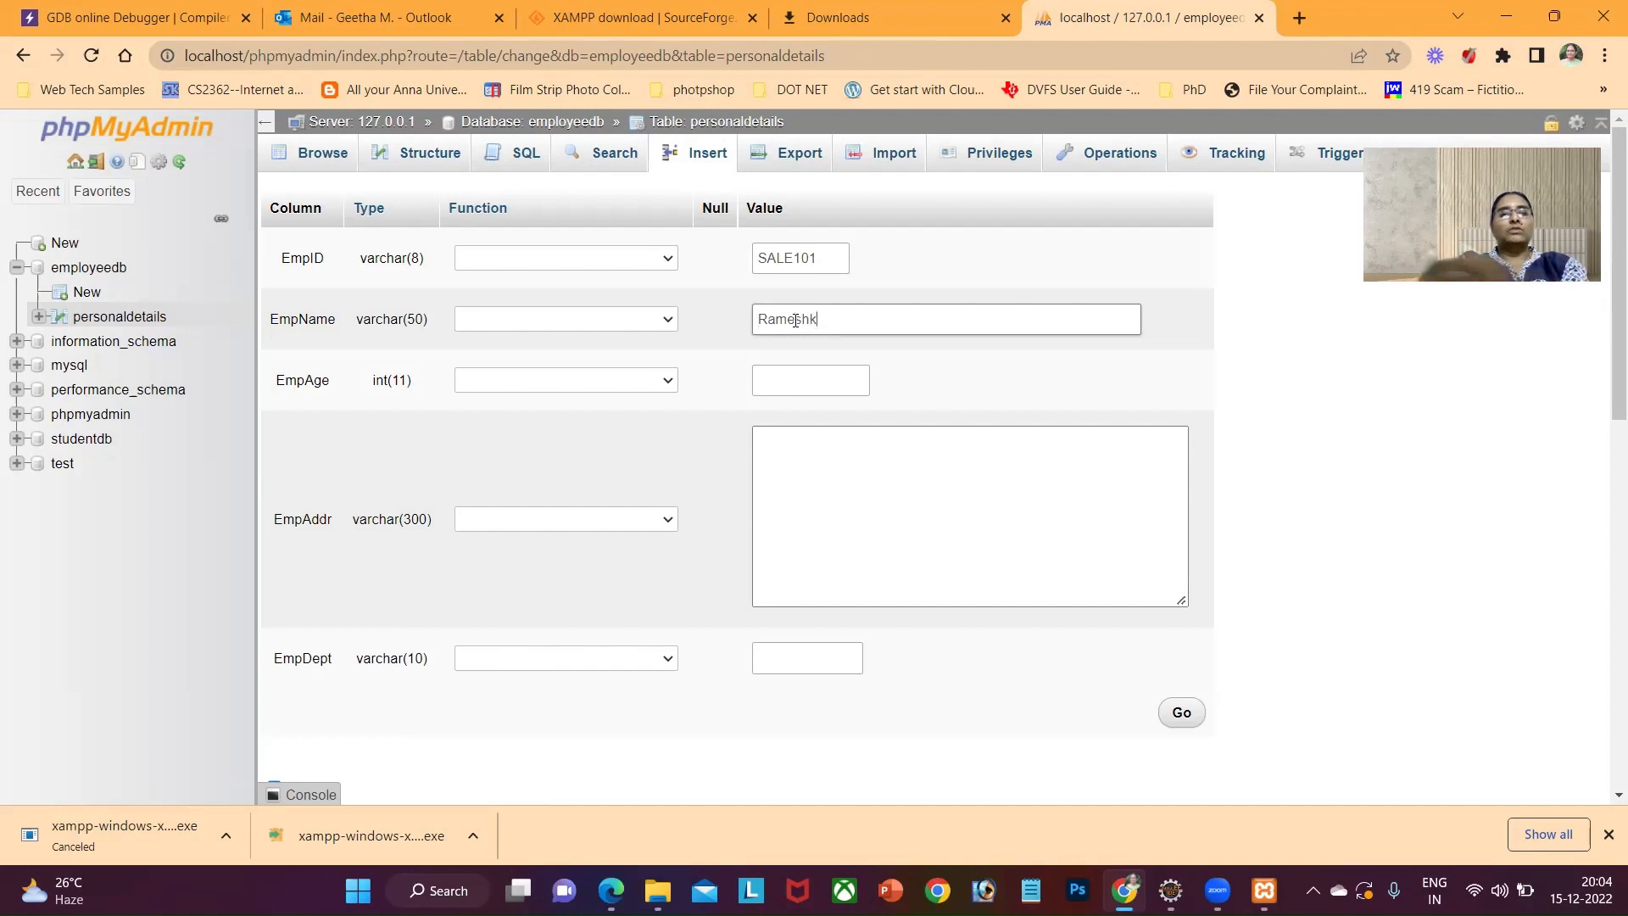
text(umar S)
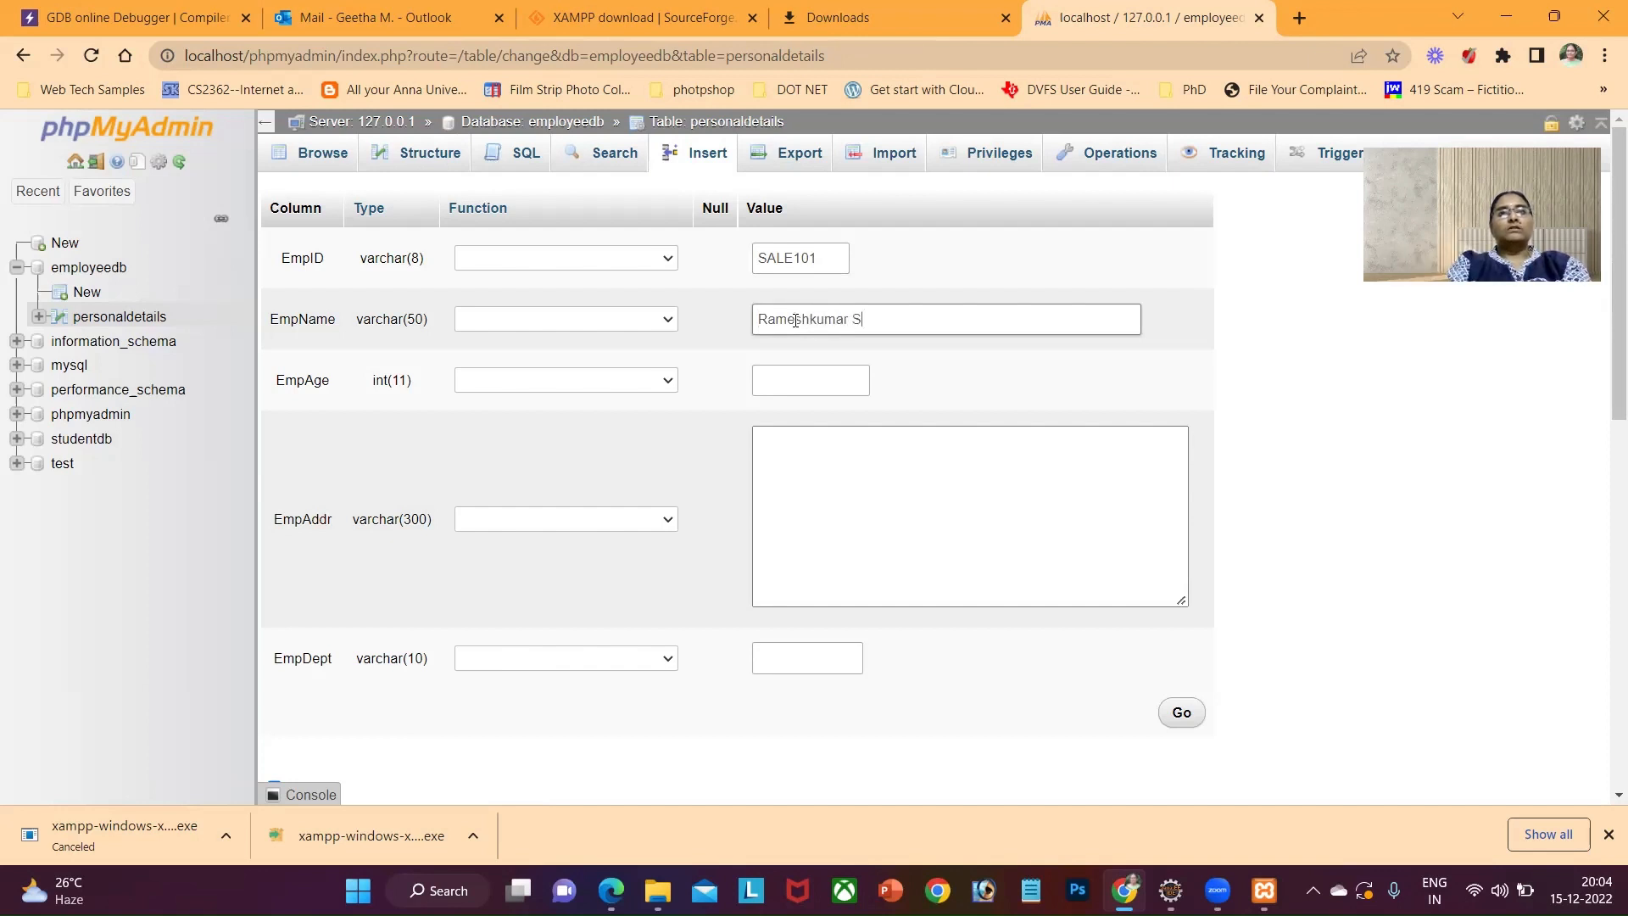
click(801, 379)
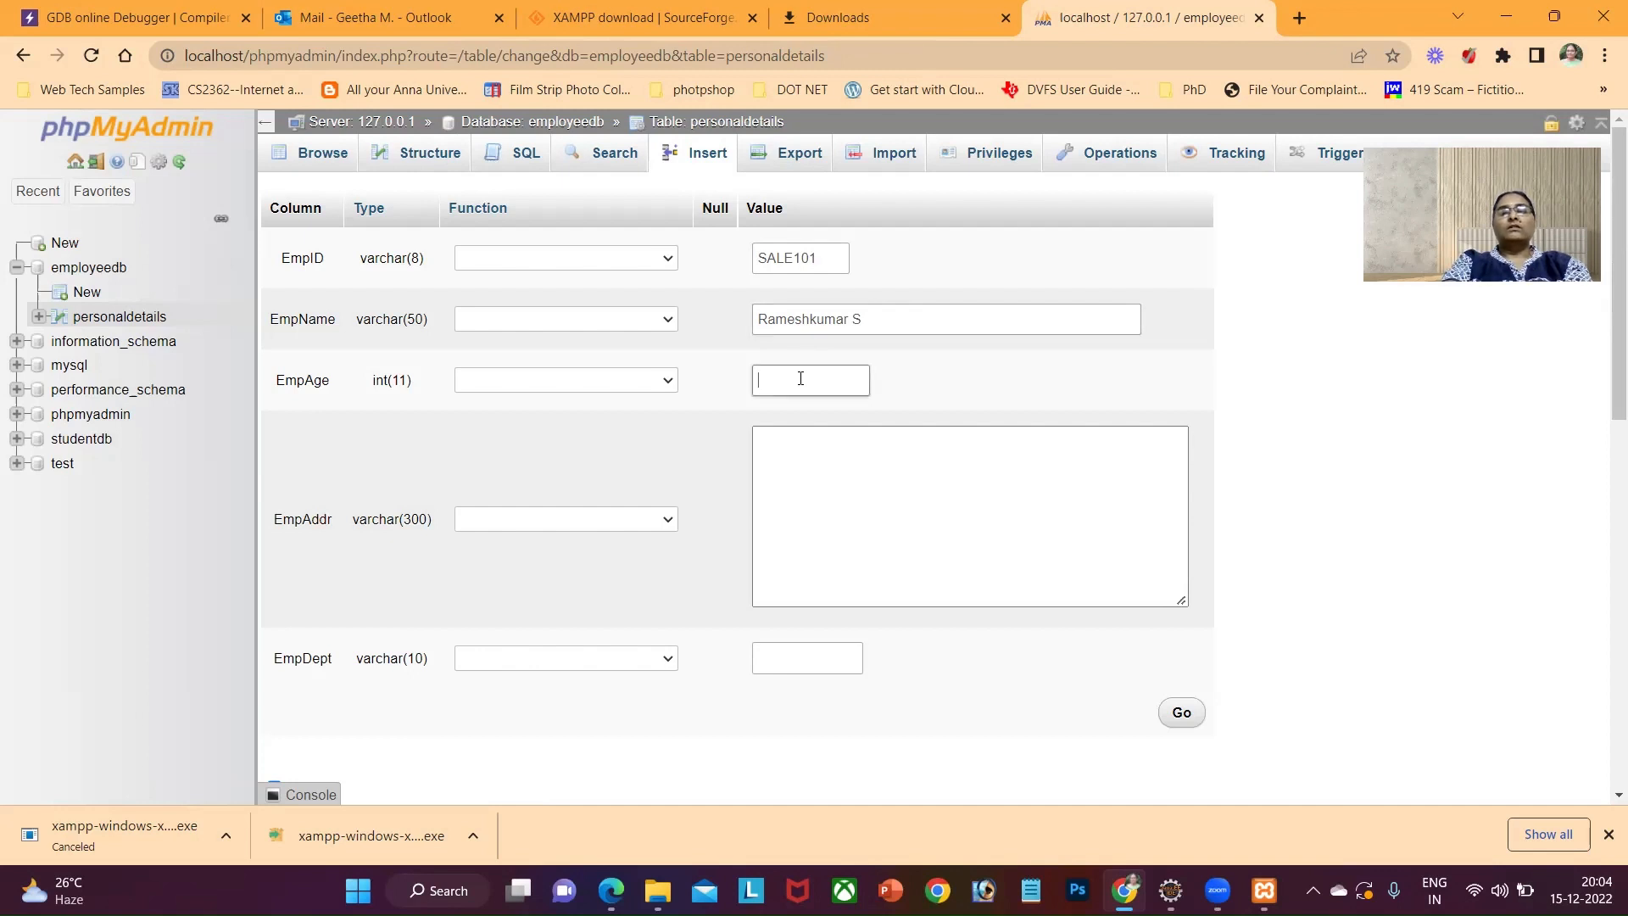
text(32)
Fill in the employee's address in EmpAddr and set EmpDept to Sales.
click(806, 482)
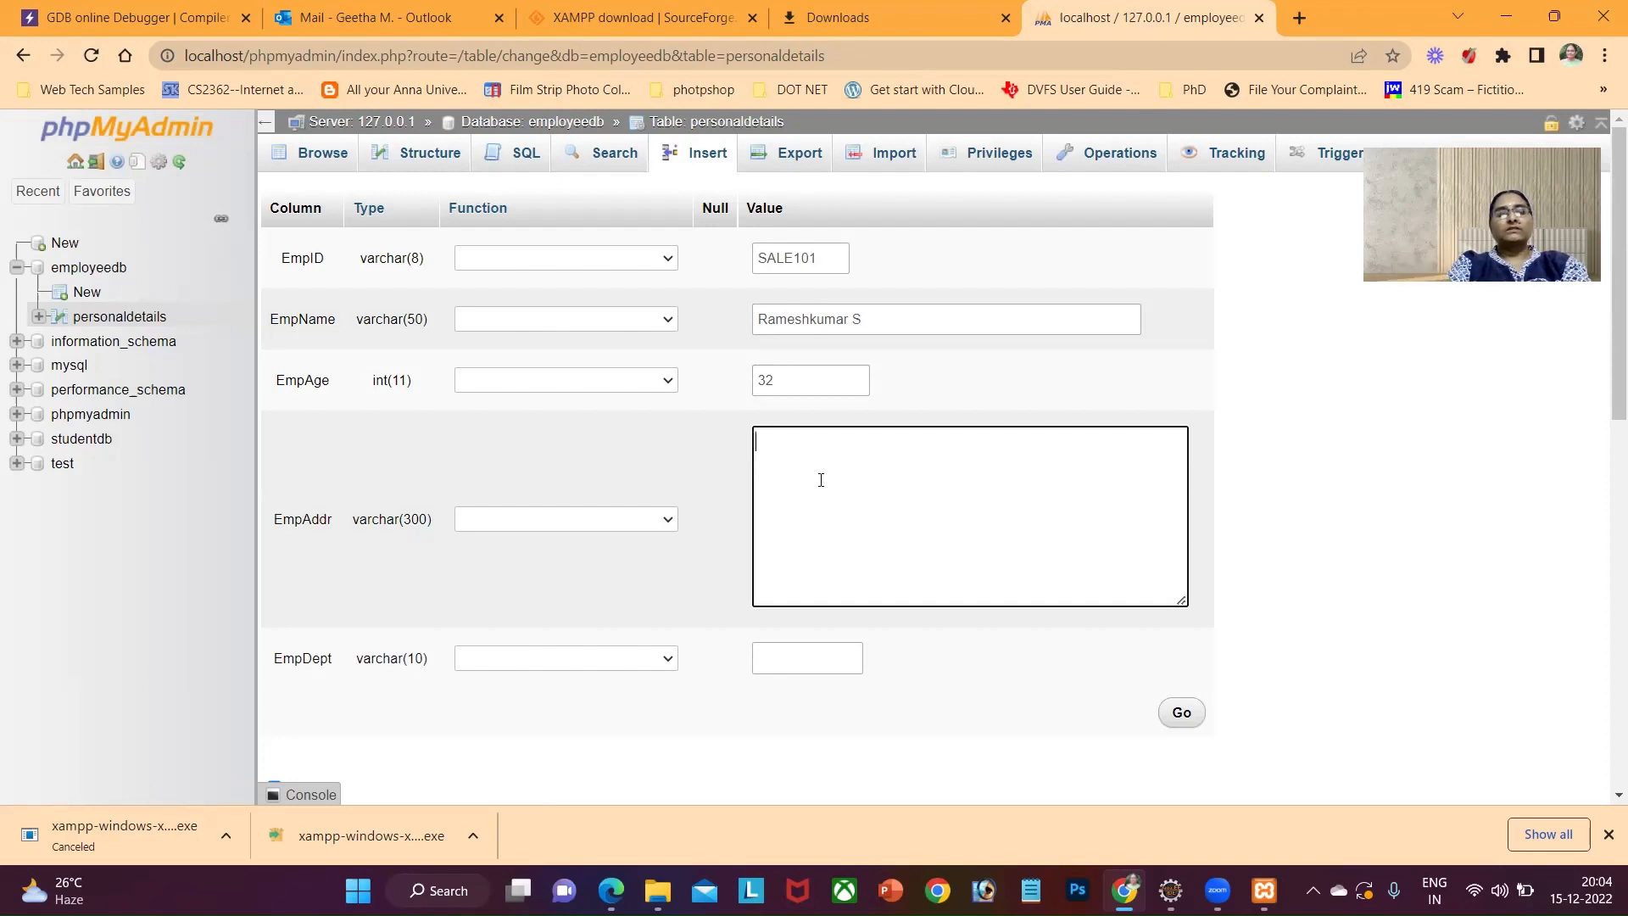
text(Thara)
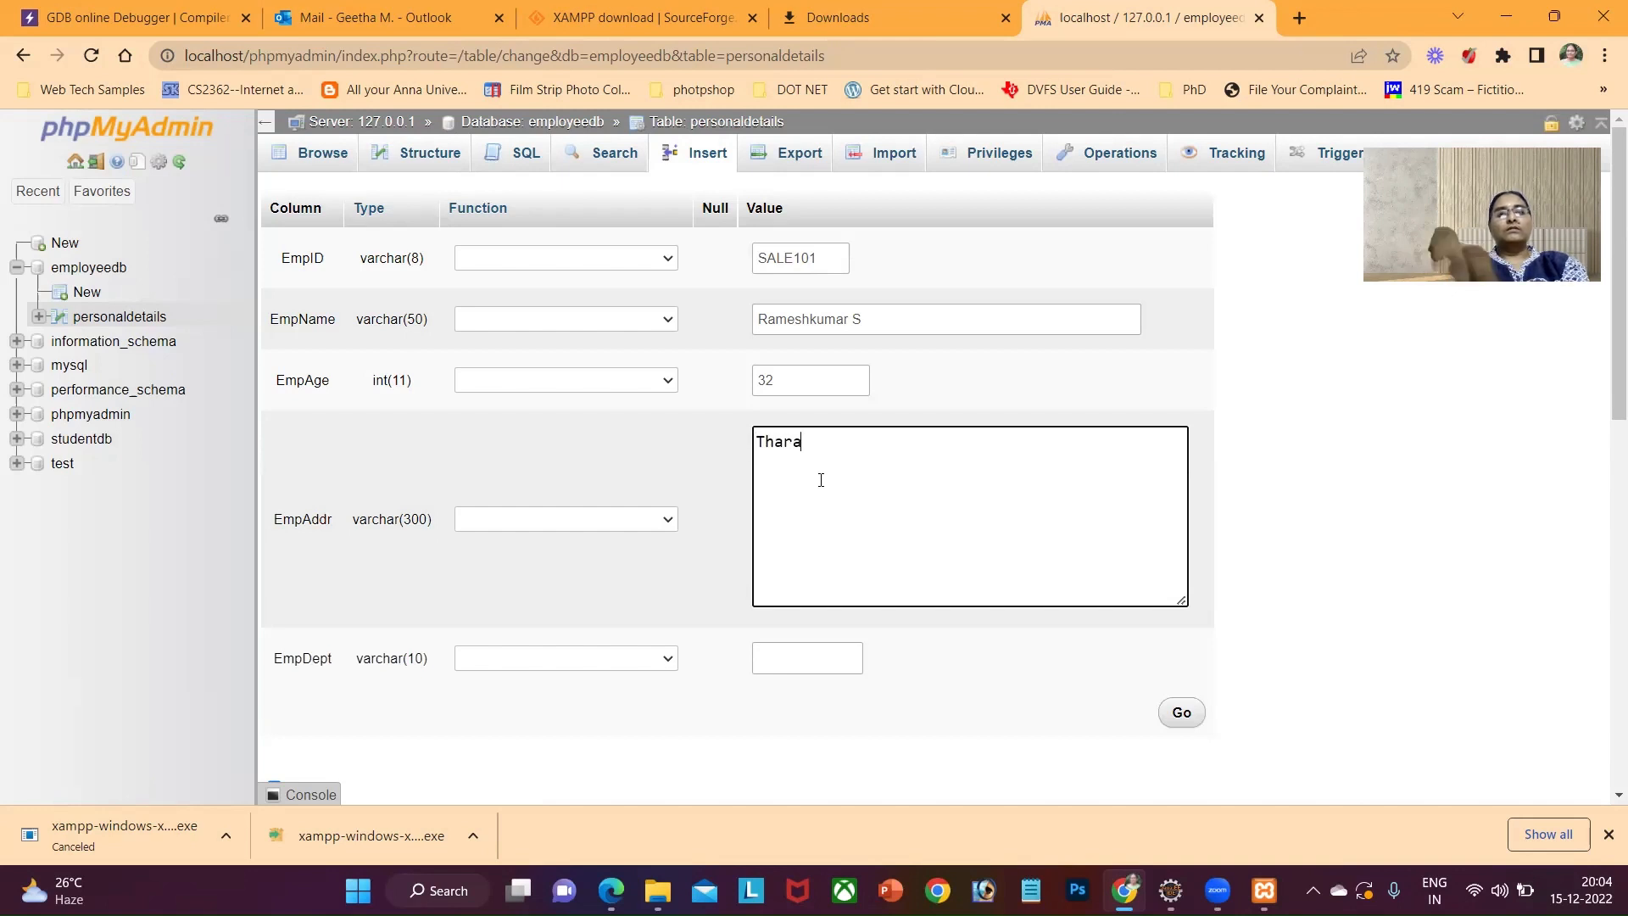
text(mani, Chenn)
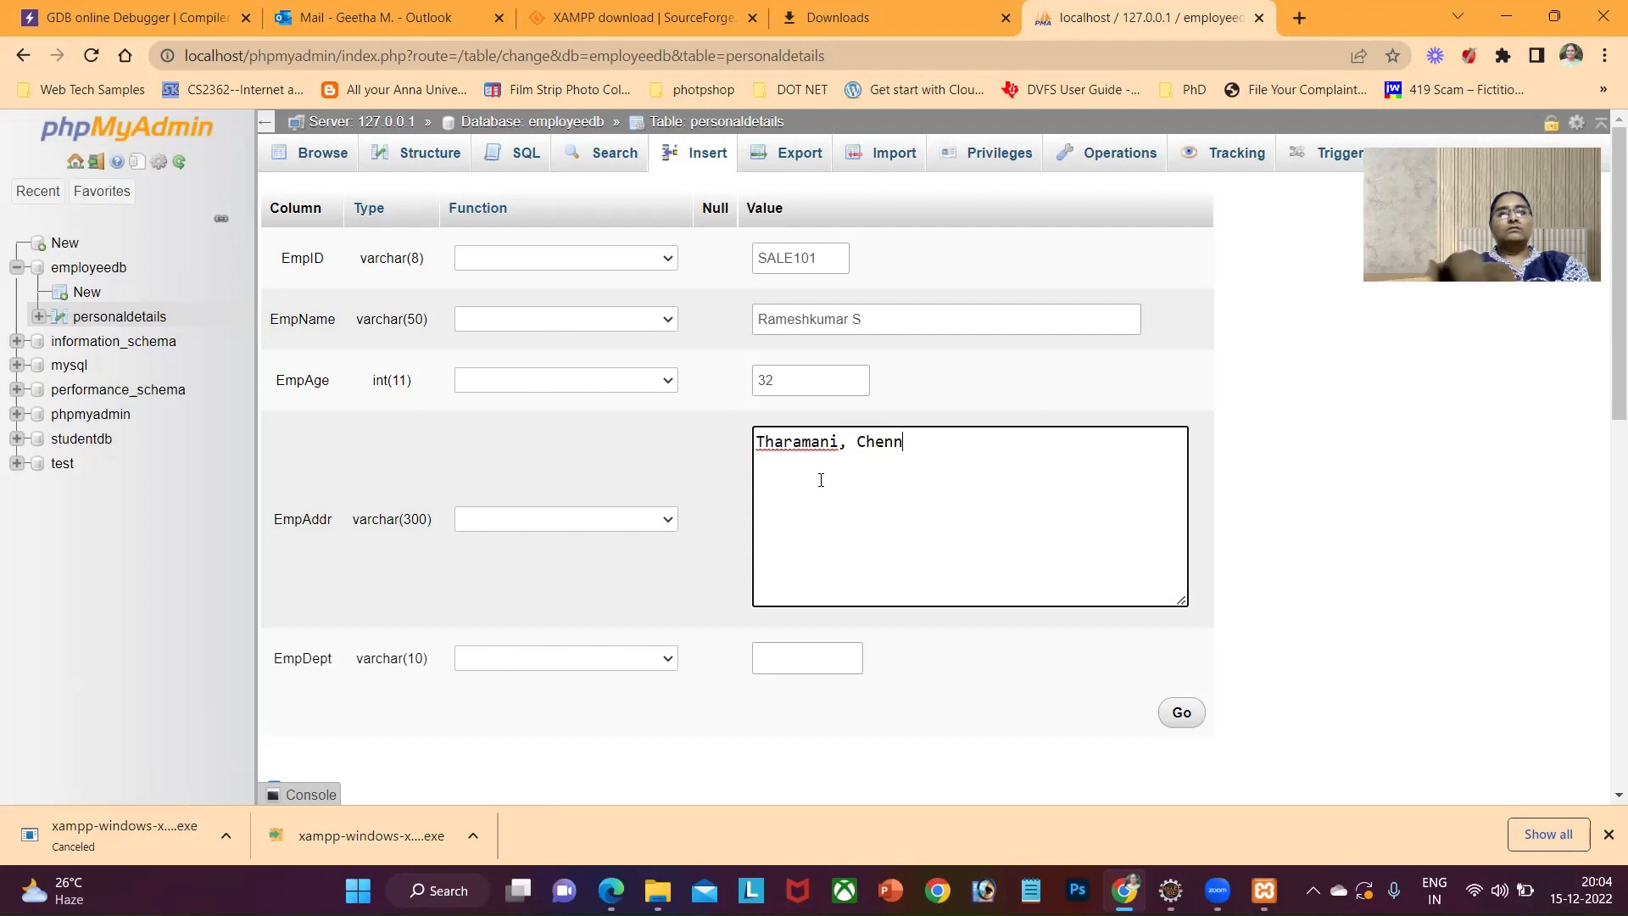
text(ai.)
click(784, 660)
text(Sales)
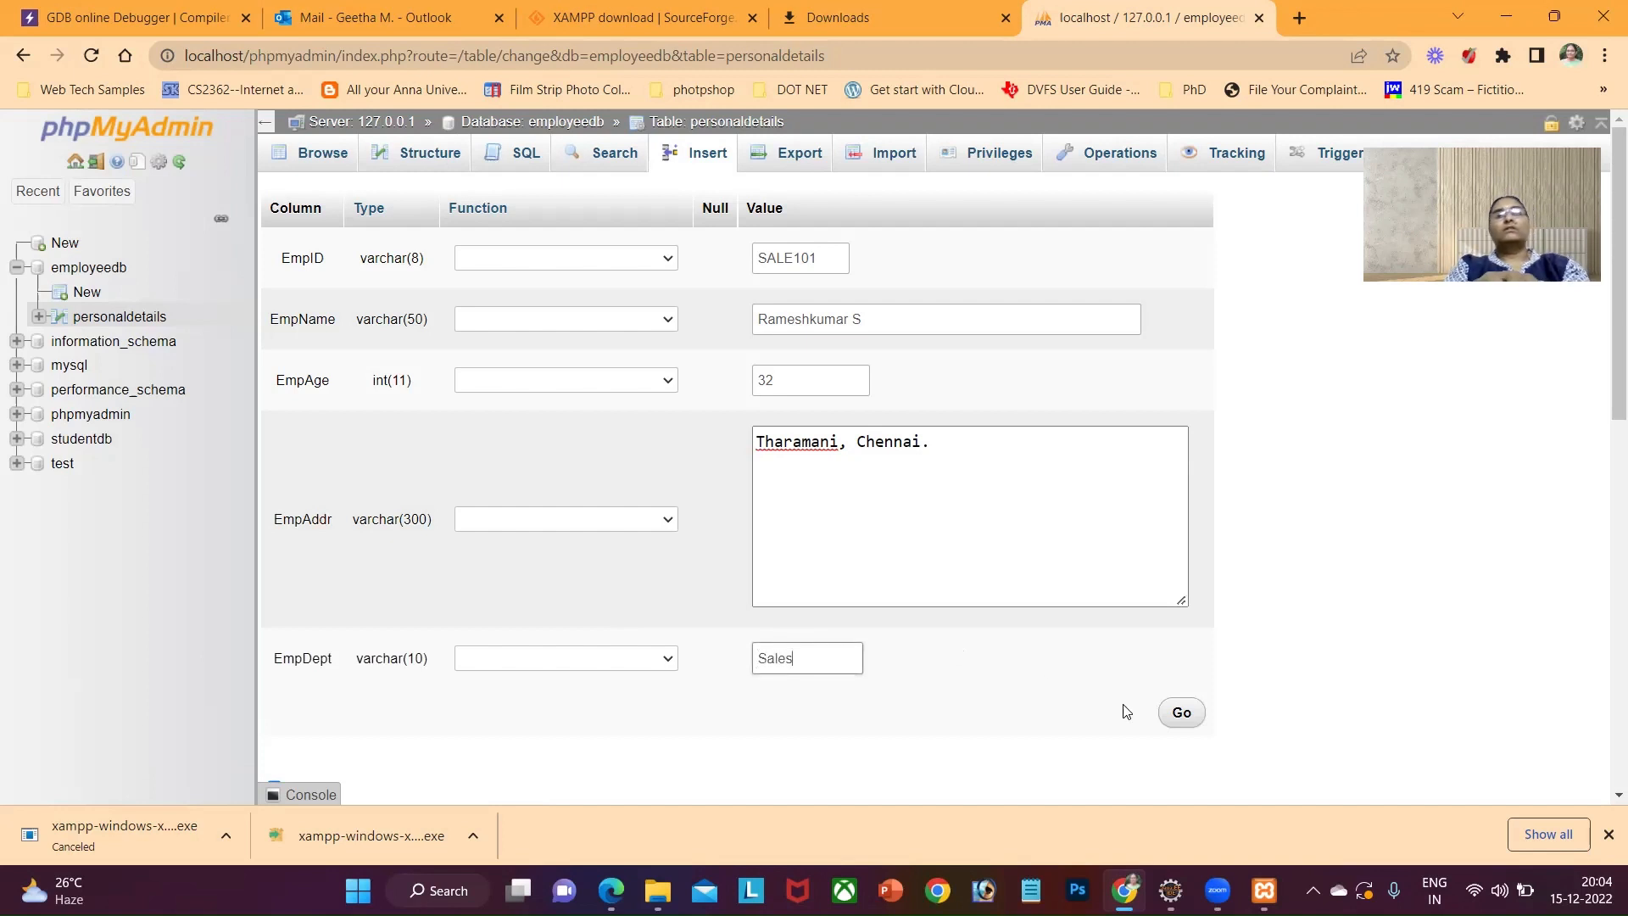
Insert the completed employee row and browse the records of the personaldetails table.
click(1180, 717)
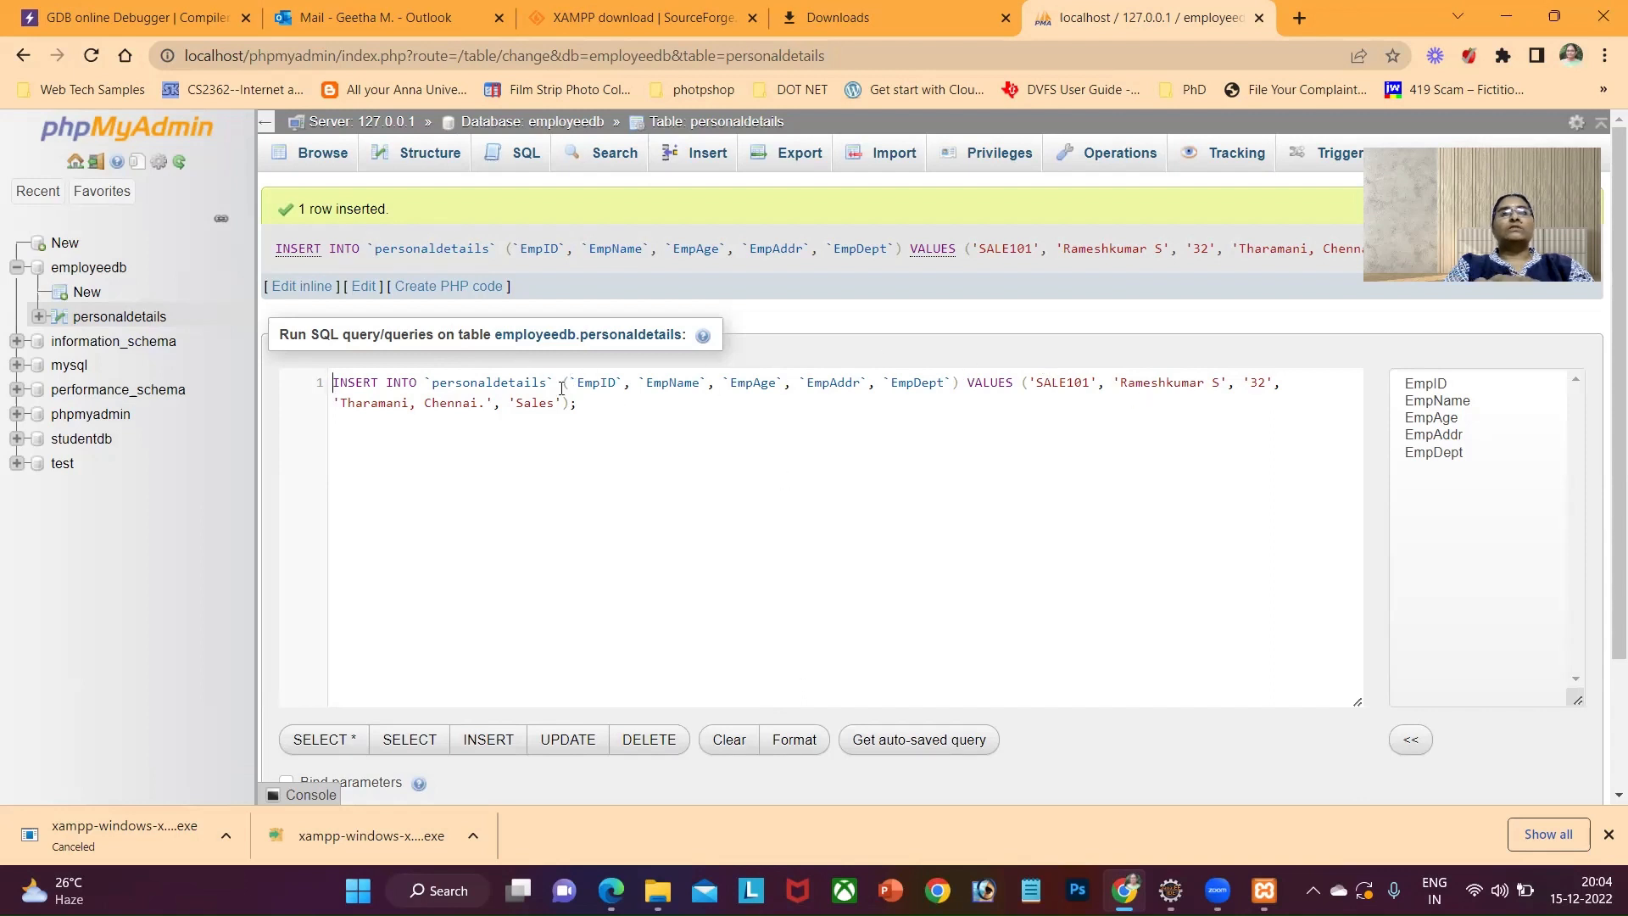
click(114, 317)
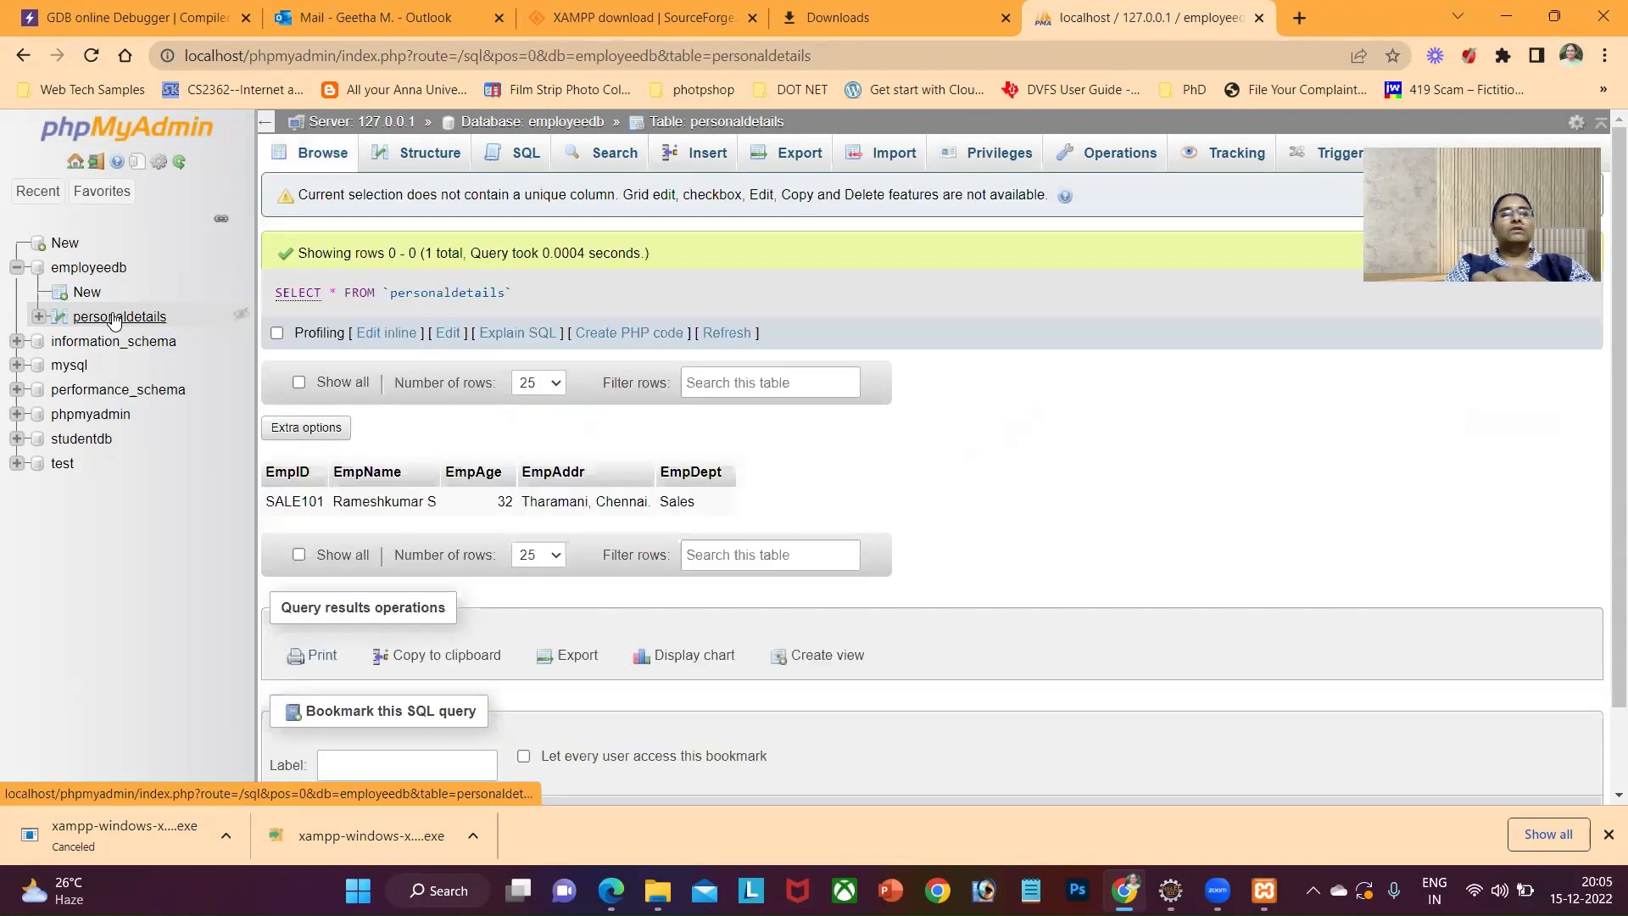